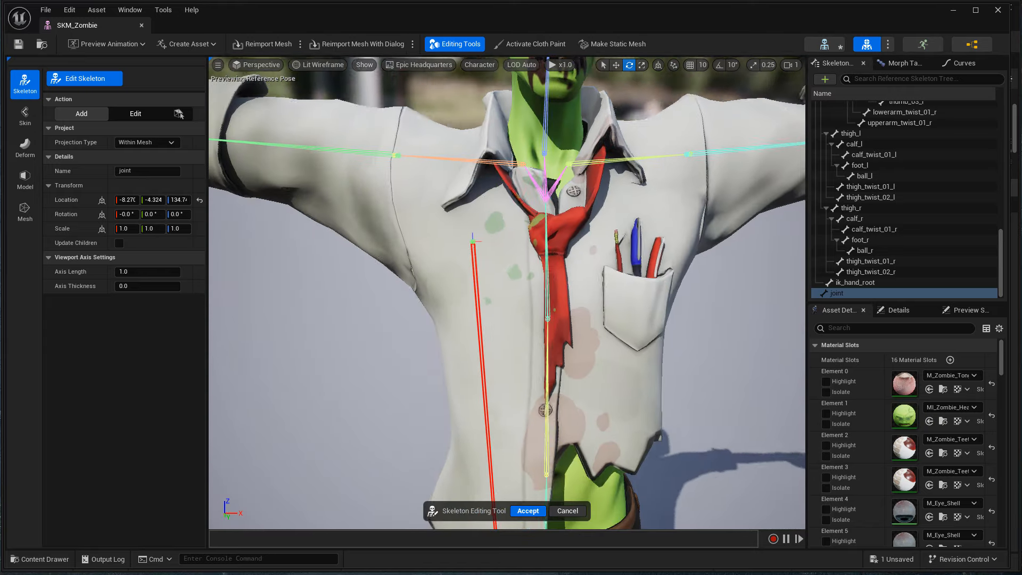
Switch to editing bones and remove the misplaced joint on the shirt beside the tie
left_click(137, 114)
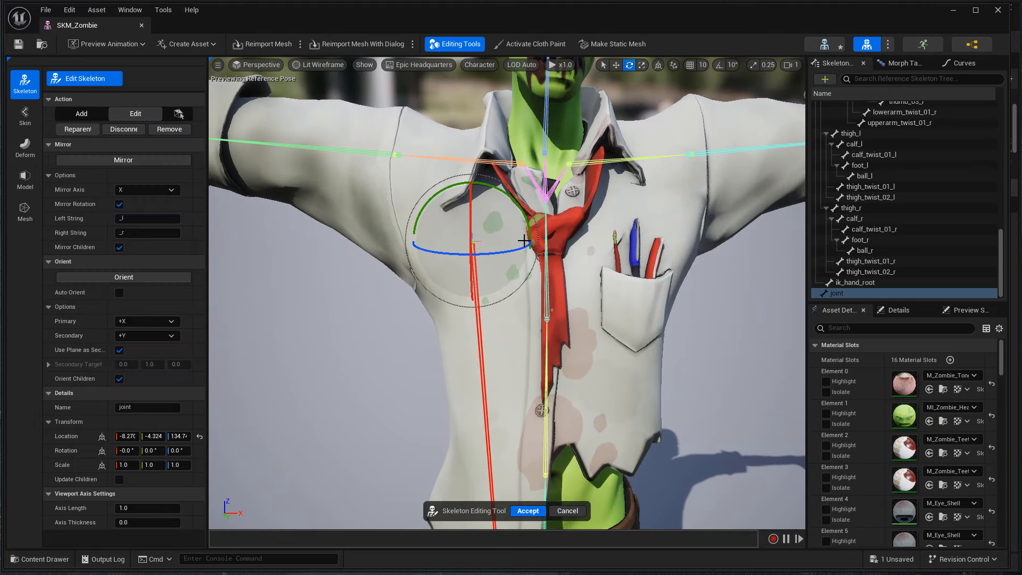
key("w")
left_click_drag(519, 240, 511, 240)
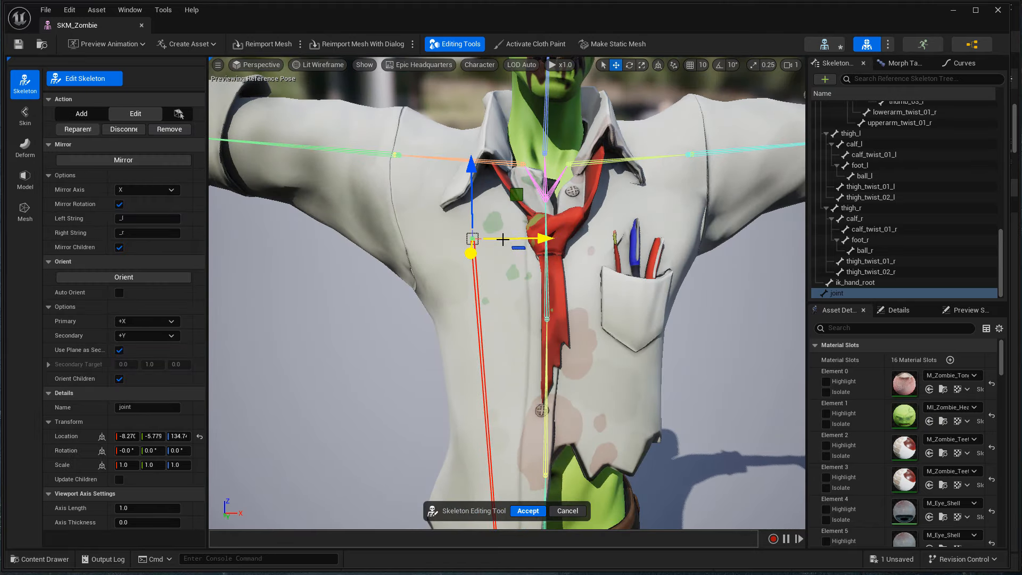
key("Delete")
Try adding a new joint at the tie knot using the Within Mesh projection
left_click(80, 114)
left_click(550, 234)
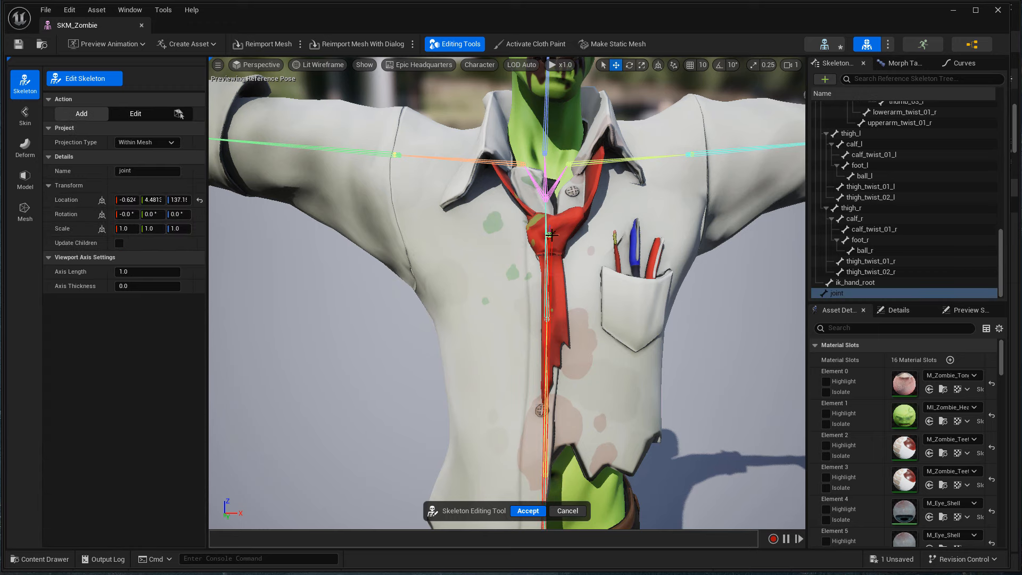
left_click_drag(645, 299, 647, 315, "alt")
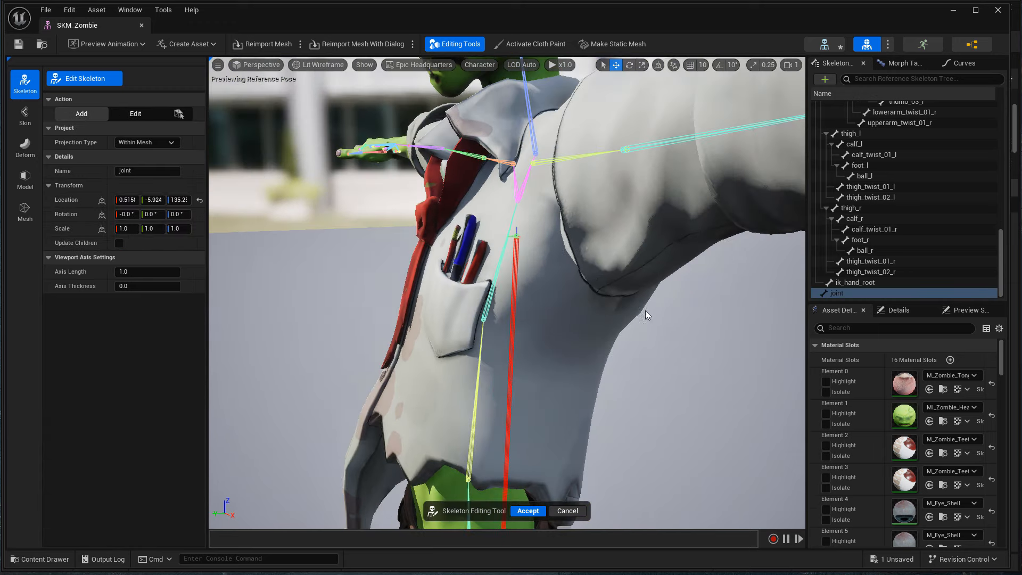
Set the projection type for new joints to On Mesh
left_click(160, 143)
left_click(160, 162)
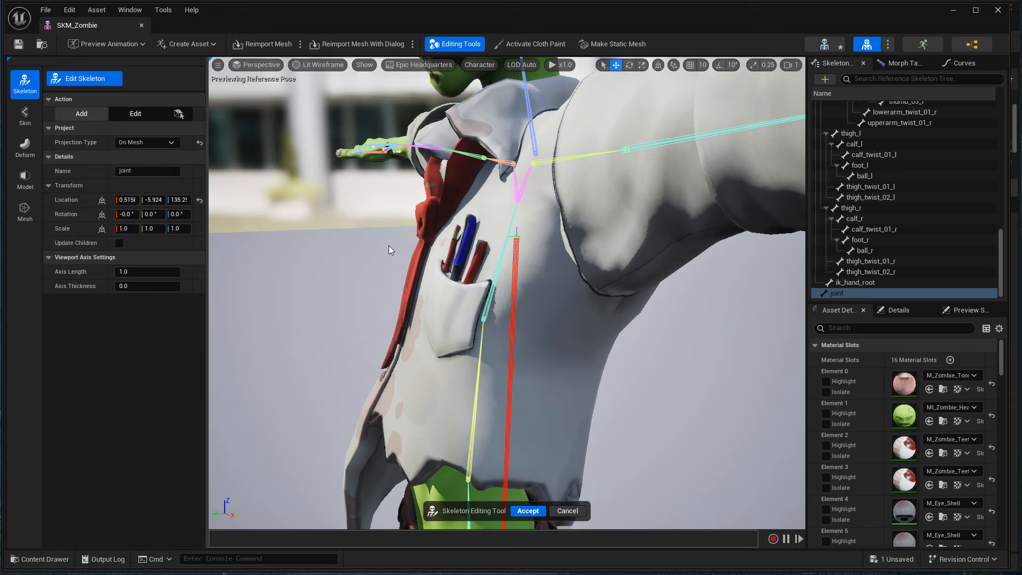
Try placing a child joint on the surface of the tie knot, undo it, and delete the remaining joint
left_click_drag(391, 250, 444, 229, "alt")
left_click(477, 229)
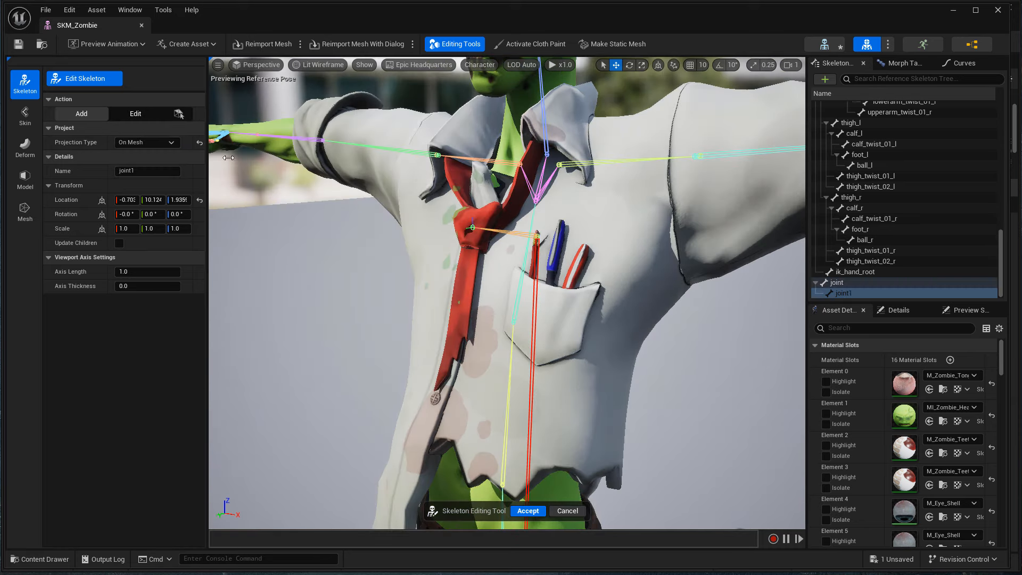
key("ctrl+z")
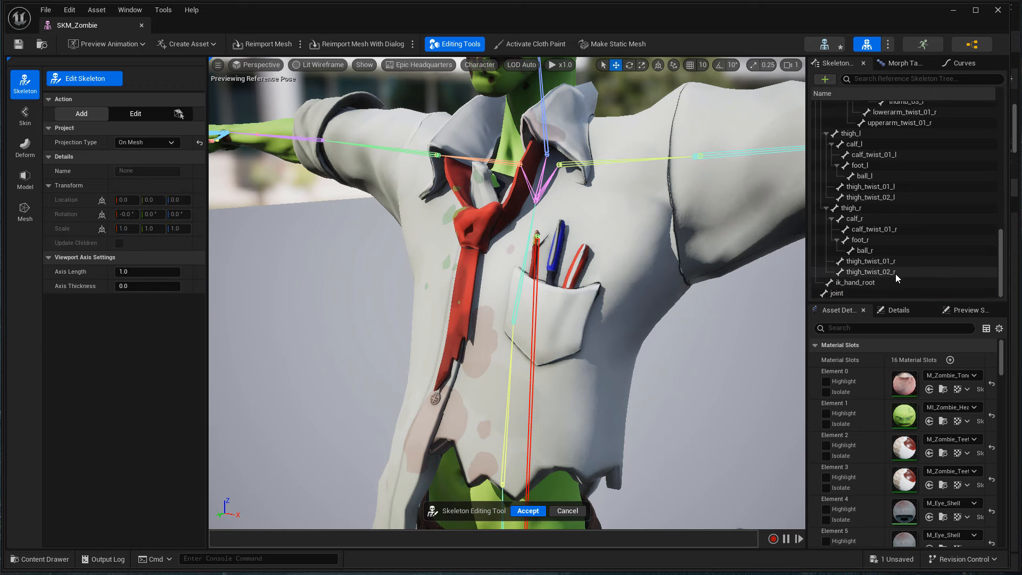
left_click(836, 292)
key("Delete")
Place a new joint on the front of the tie knot and shift it inward to a Y location of about 3.44
left_click_drag(331, 204, 118, 235, "alt")
left_click(553, 229)
left_click(149, 114)
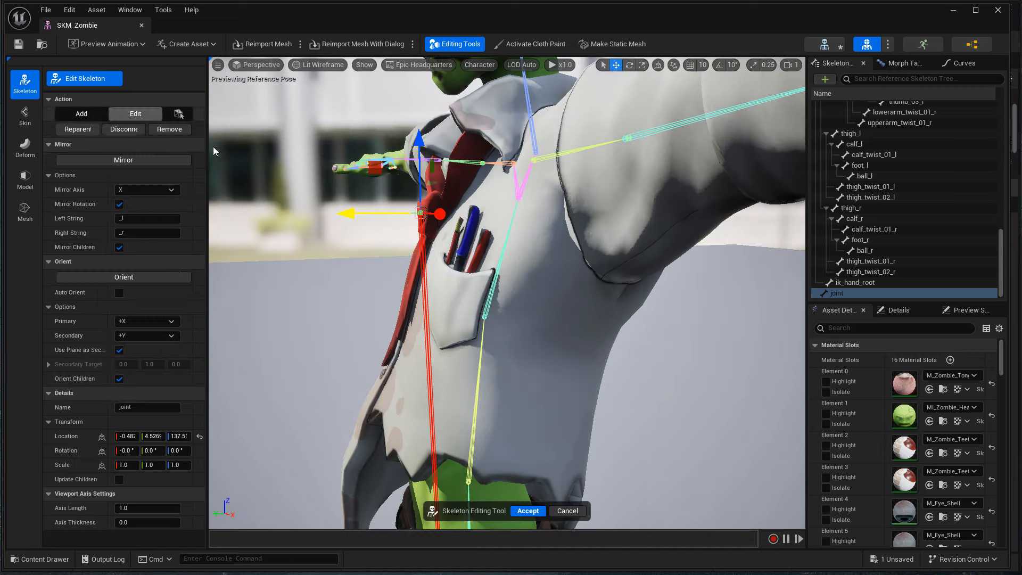
left_click_drag(213, 151, 551, 208, "alt")
key("e")
key("w")
key("e")
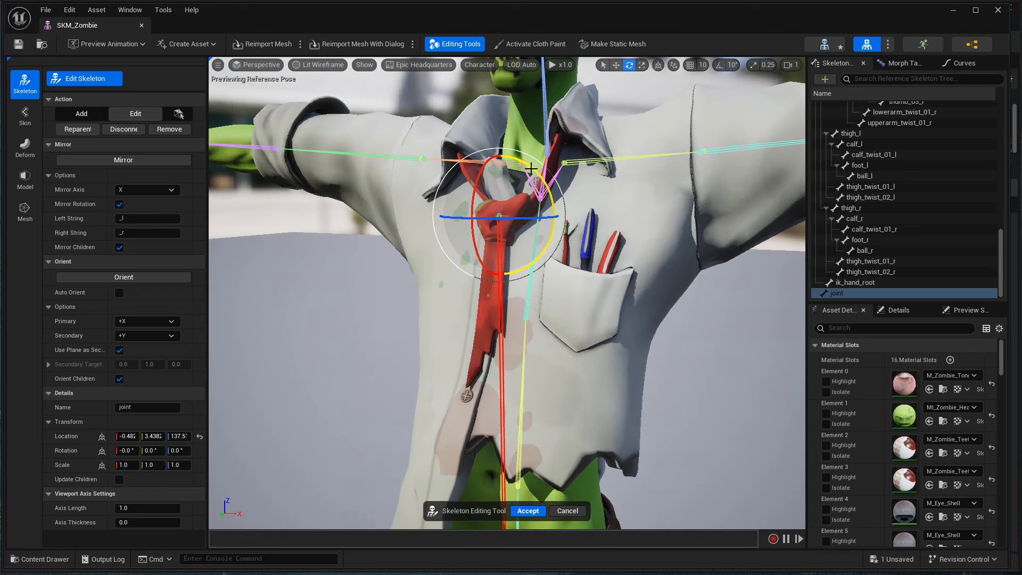
Rotate the new joint so it points down the tie and set its Y rotation to -90°
left_click_drag(531, 168, 556, 234)
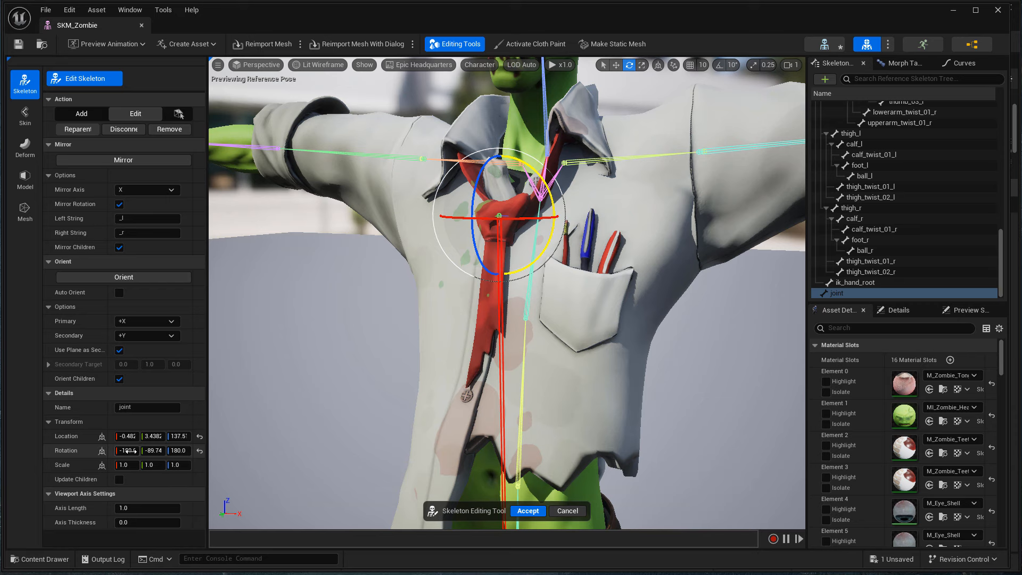
key("Tab")
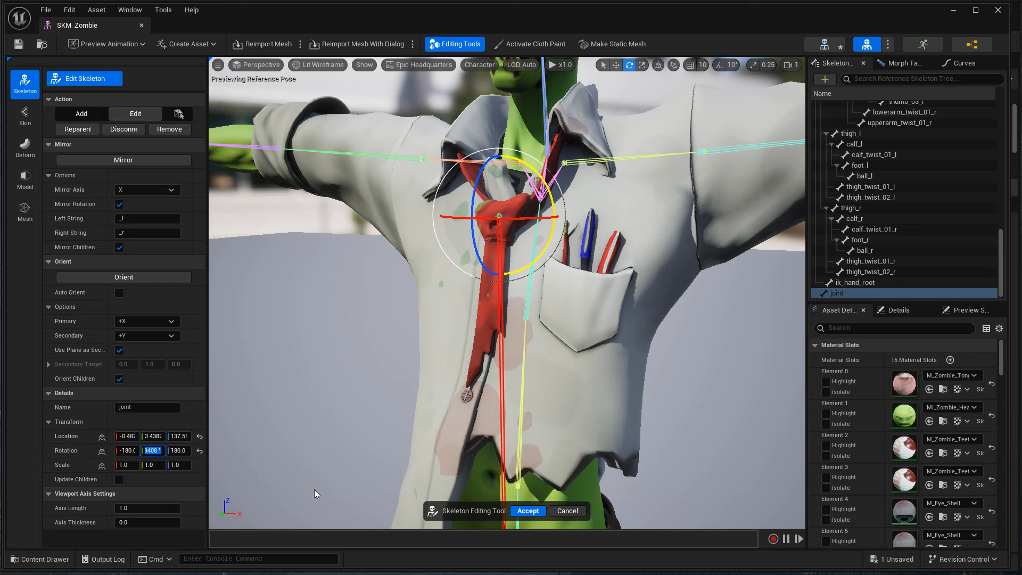
type("-90")
key("Return")
Tilt the joint along the tie's slope to a Y rotation of about -72° and rename it tie_01
left_click_drag(555, 360, 479, 319, "alt")
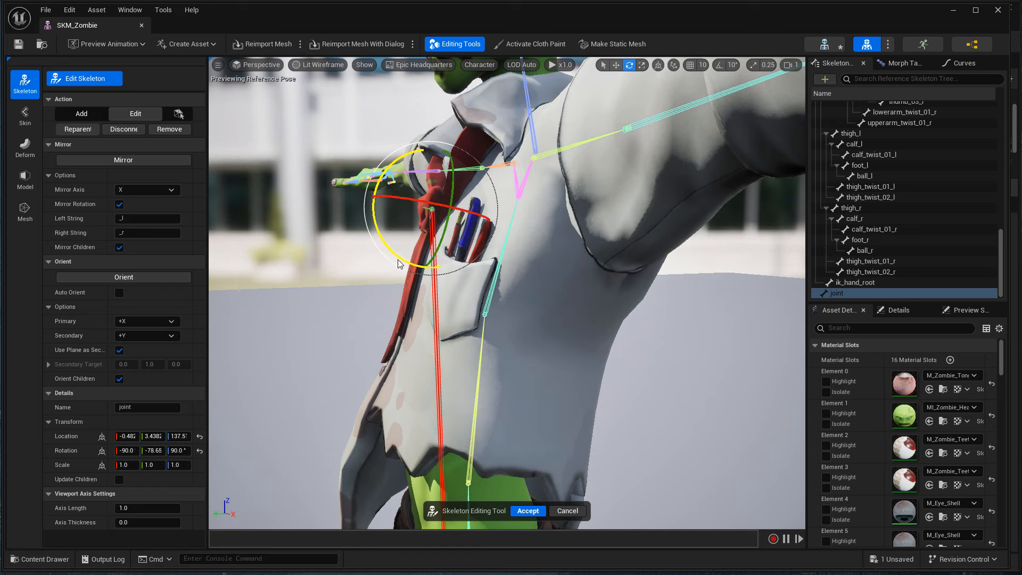
key("w")
left_click_drag(394, 262, 593, 341, "alt")
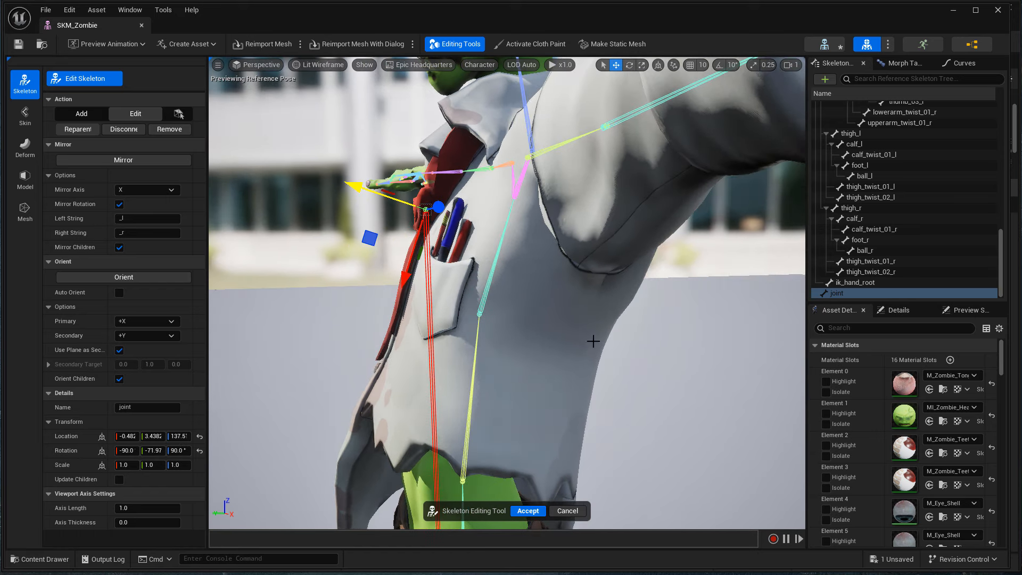
left_click(864, 296)
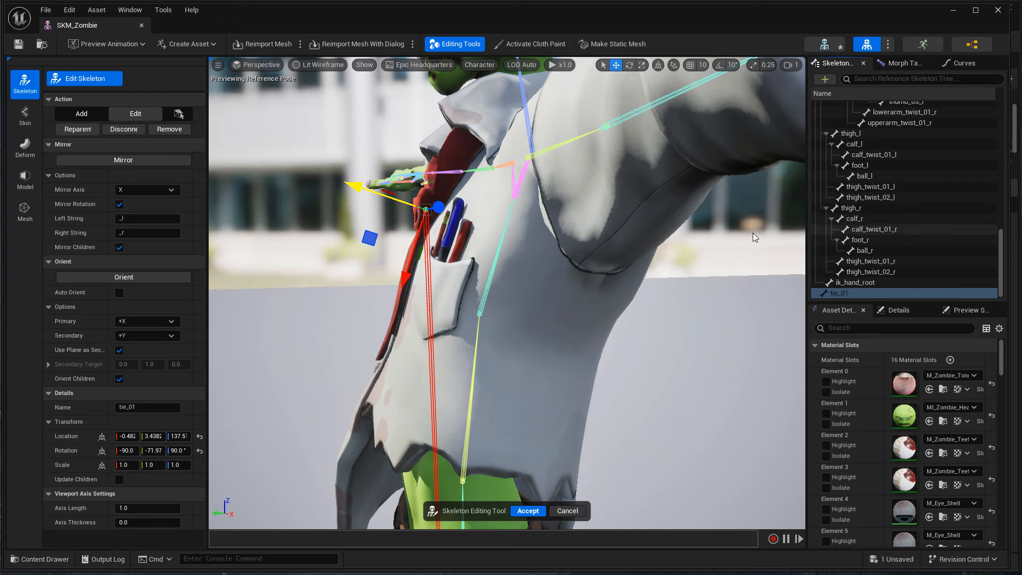
Collapse the leg and right clavicle branches in the skeleton hierarchy and duplicate the neck_01 bone
key("f")
scroll(856, 240, "up", 3)
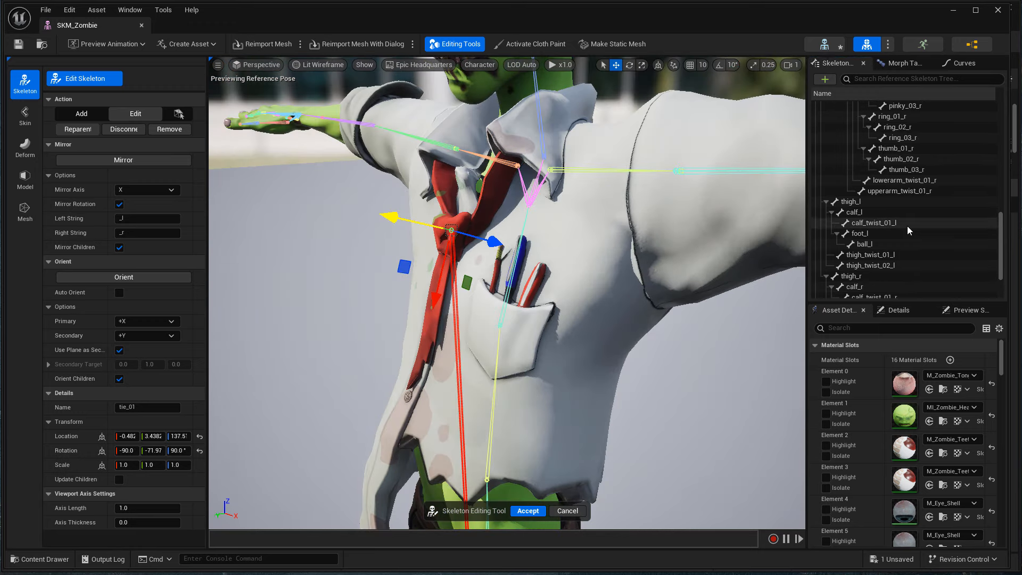
left_click(826, 202)
left_click(826, 215)
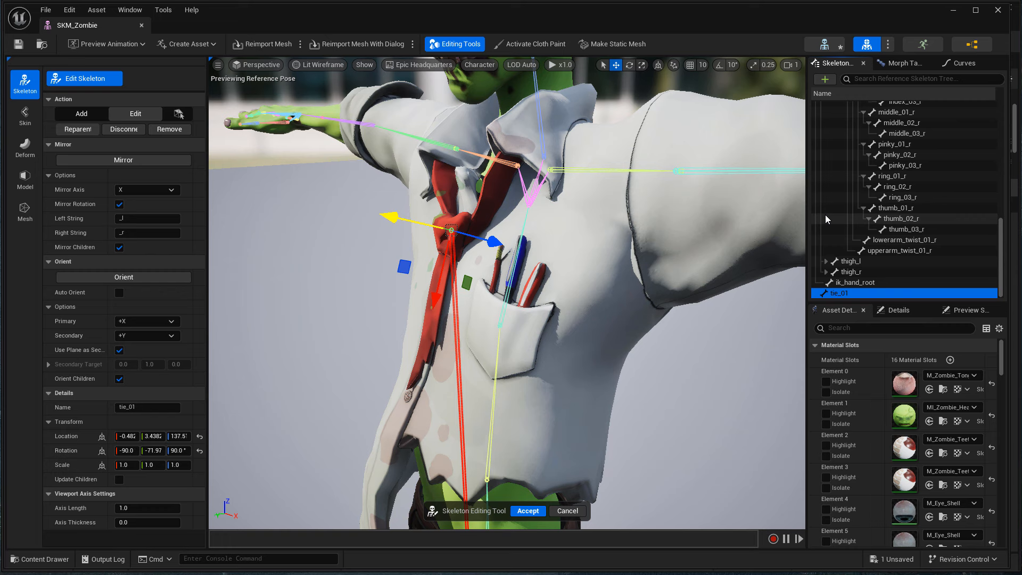
scroll(904, 258, "up", 7)
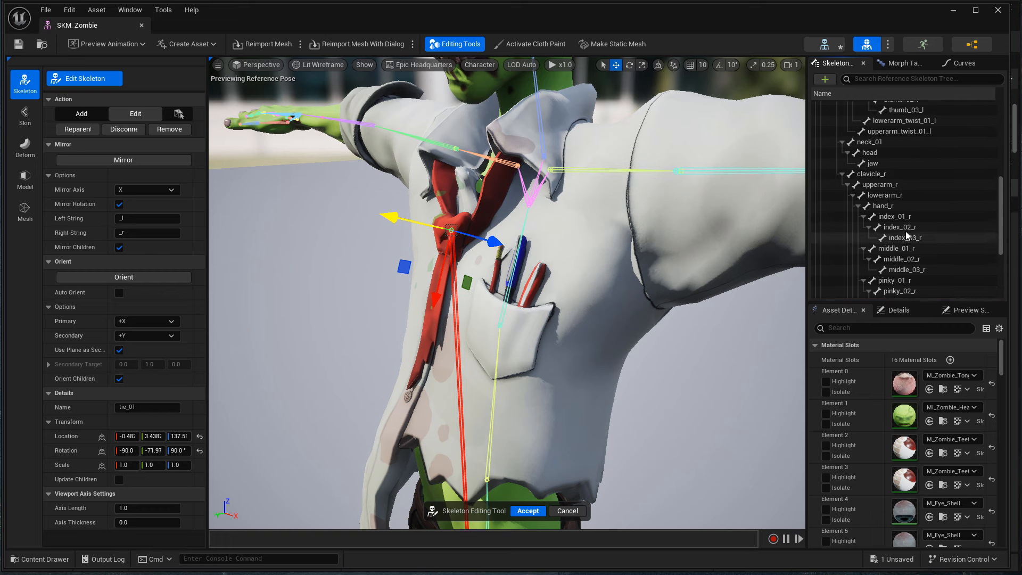
left_click(841, 174)
left_click(882, 219)
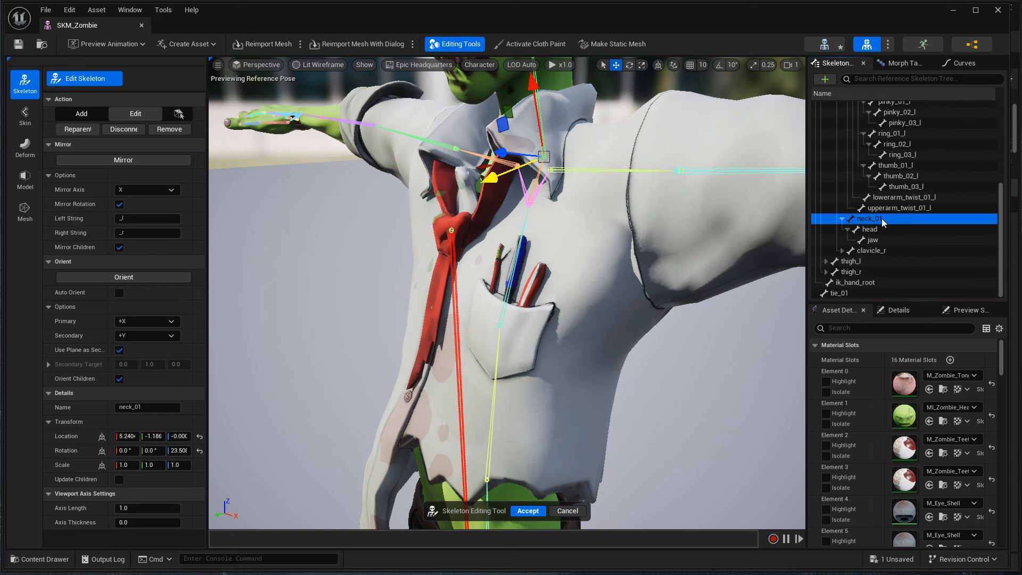
key("ctrl+d")
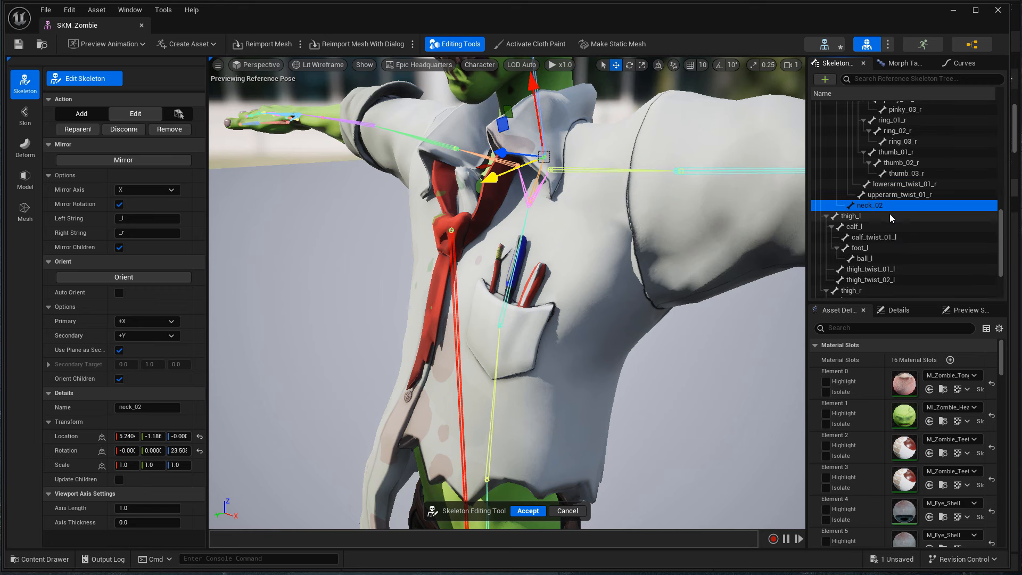
Rename the duplicated neck bone tie_root
key("F2")
type("tie_root")
key("Return")
Parent the tie_01 bone under tie_root
left_click(826, 216)
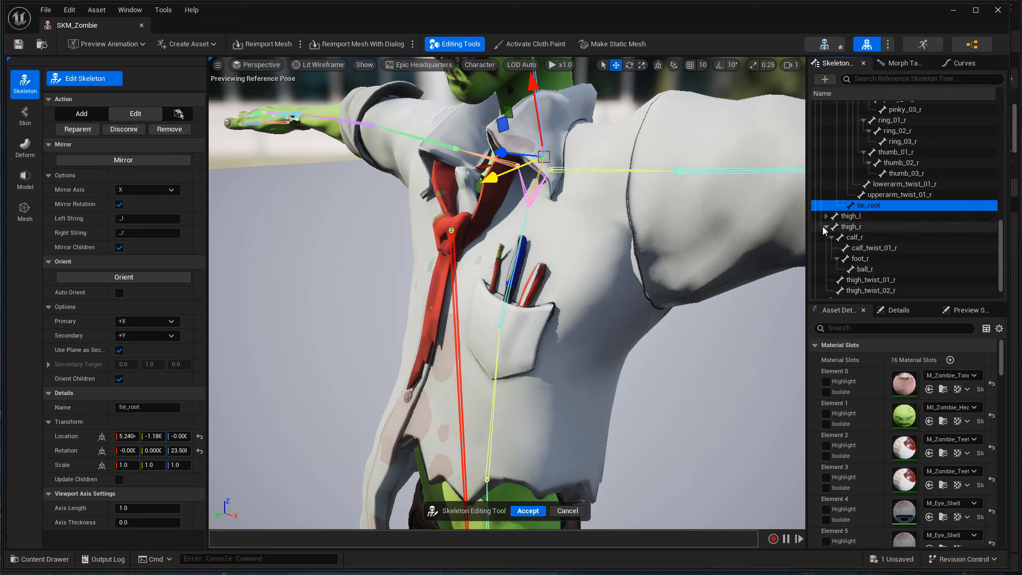
left_click(826, 227)
left_click_drag(843, 294, 876, 253)
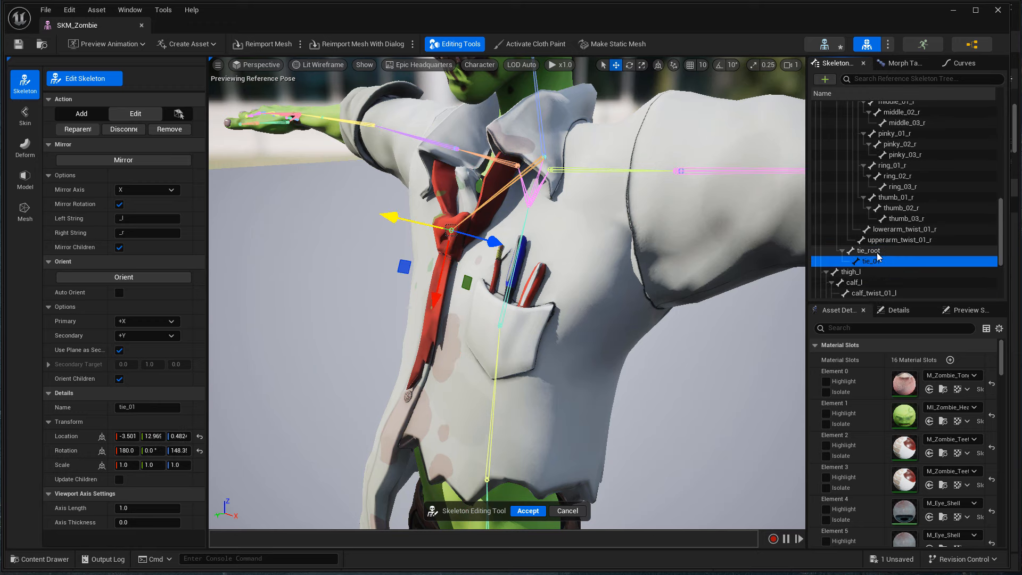
Examine the position and orientation of tie_root at the neck and its place in the bone hierarchy
left_click(872, 250)
key("f")
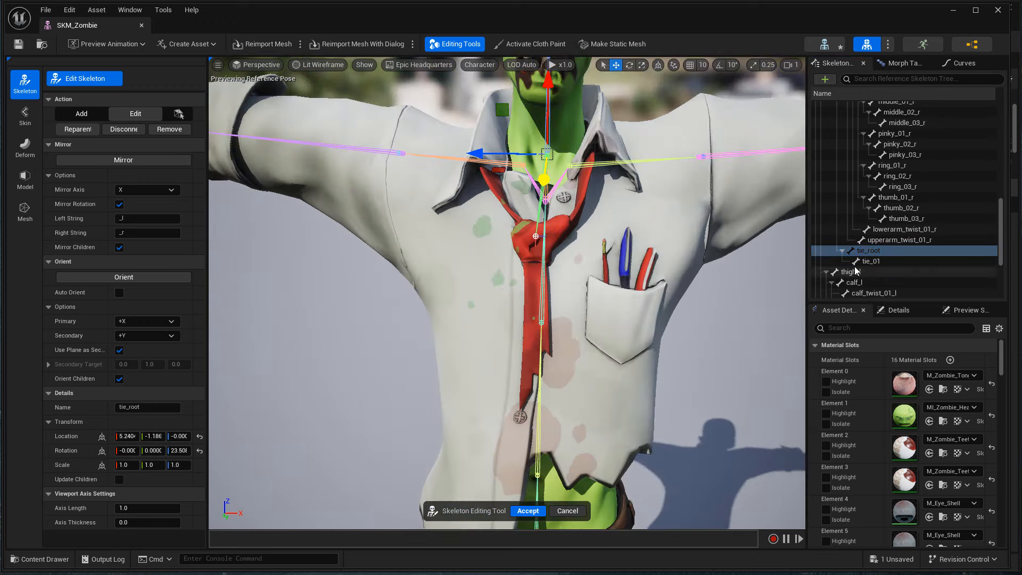
scroll(854, 182, "up", 5)
left_click(842, 163)
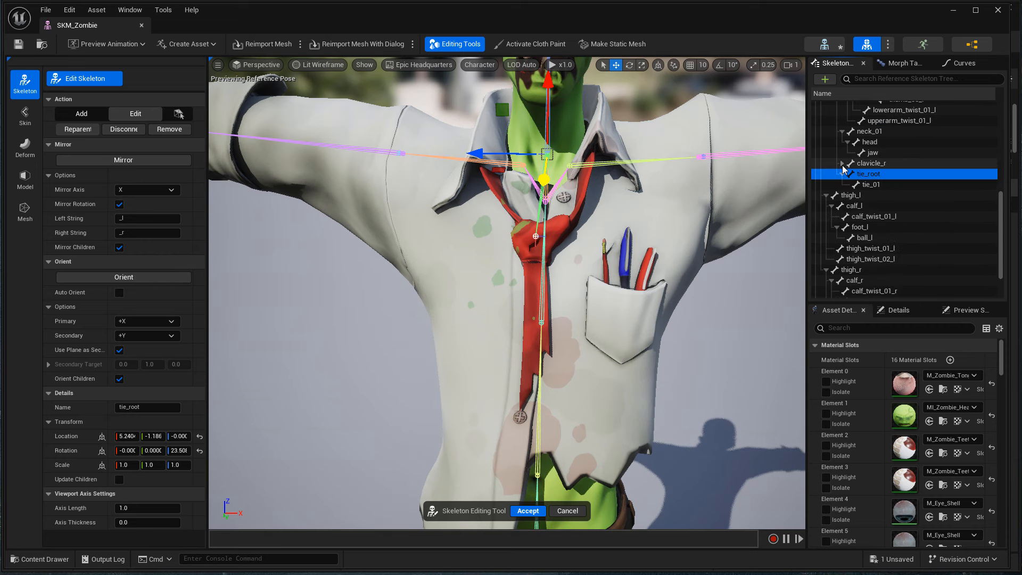
left_click(843, 131)
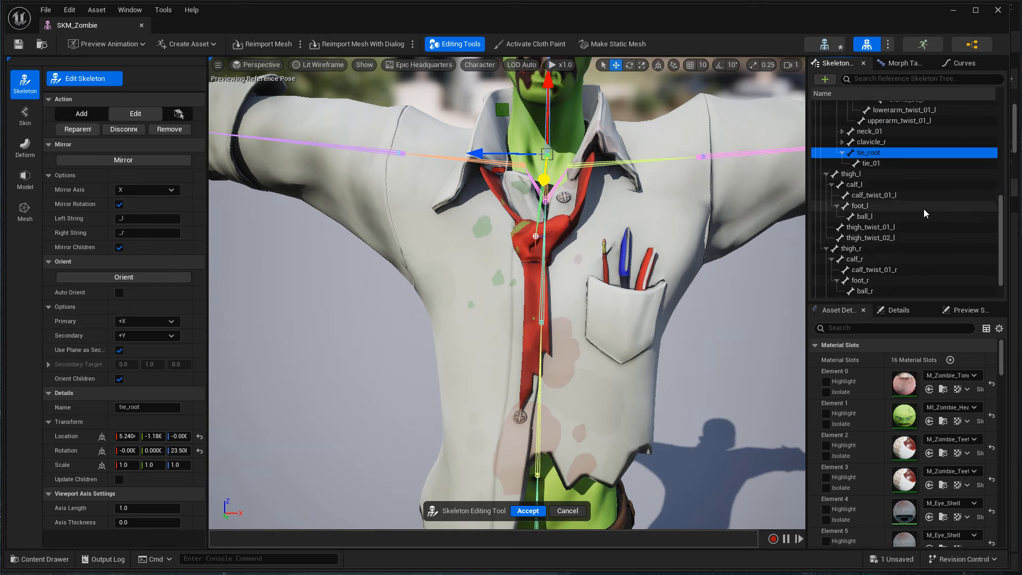
mouse_move(676, 228)
left_mouse_down("alt")
mouse_move(661, 227)
mouse_move(697, 227)
left_mouse_up("alt")
key("e")
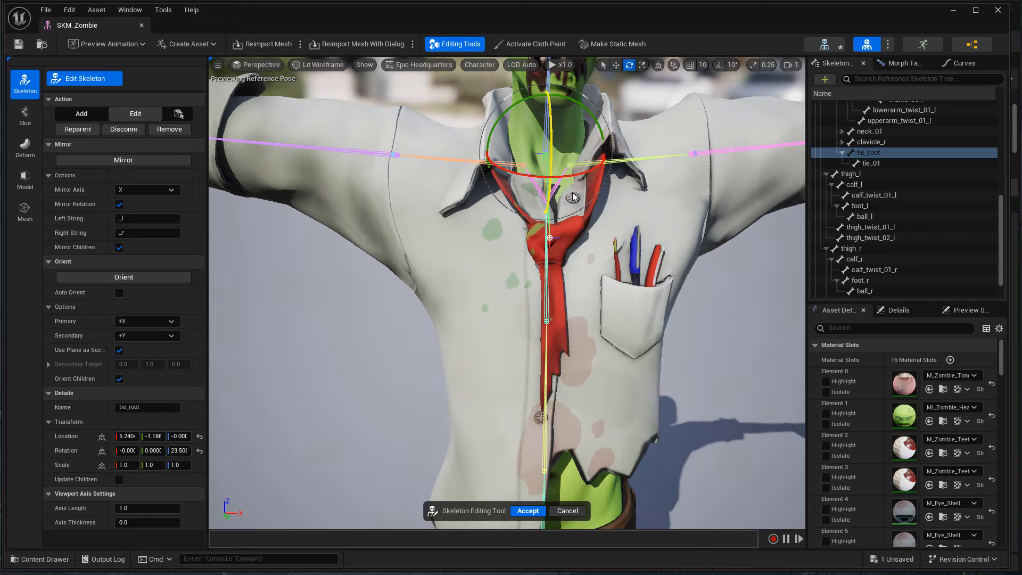
left_click_drag(554, 144, 516, 234, "alt")
key("ctrl+z")
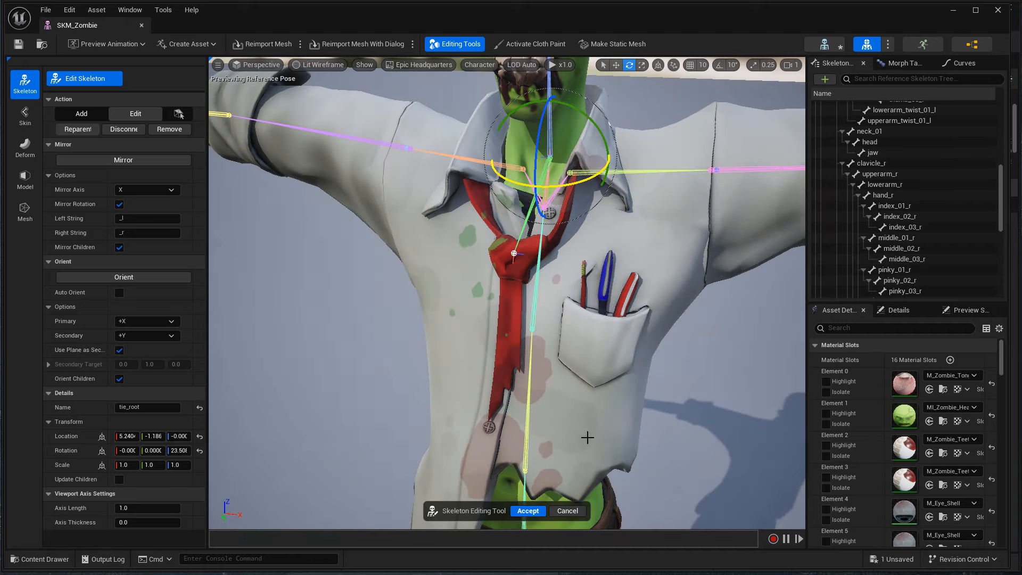
Accept the skeleton edits and select tie_01 in the updated skeleton hierarchy to check its placement
left_click(528, 512)
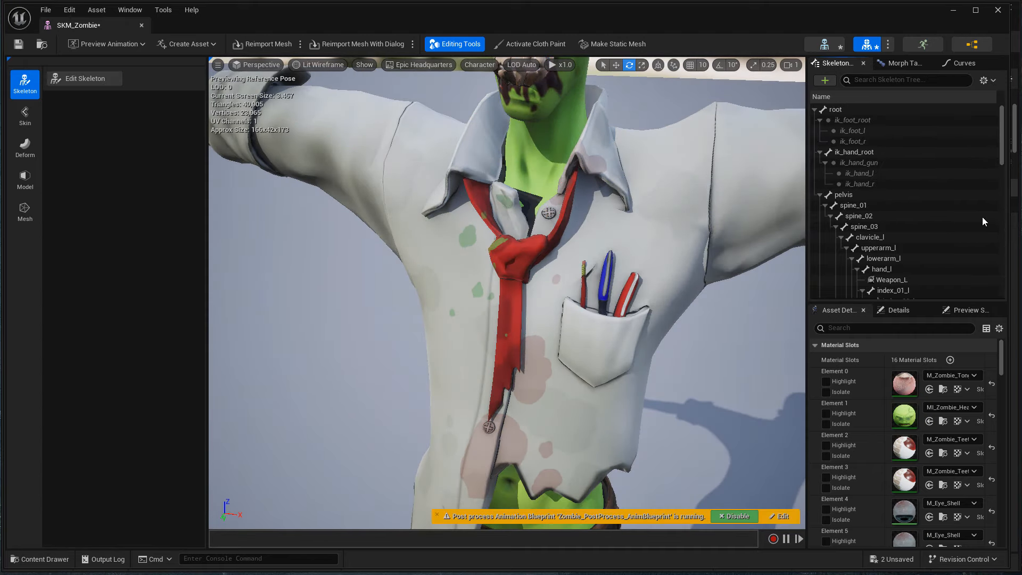
left_click(841, 237)
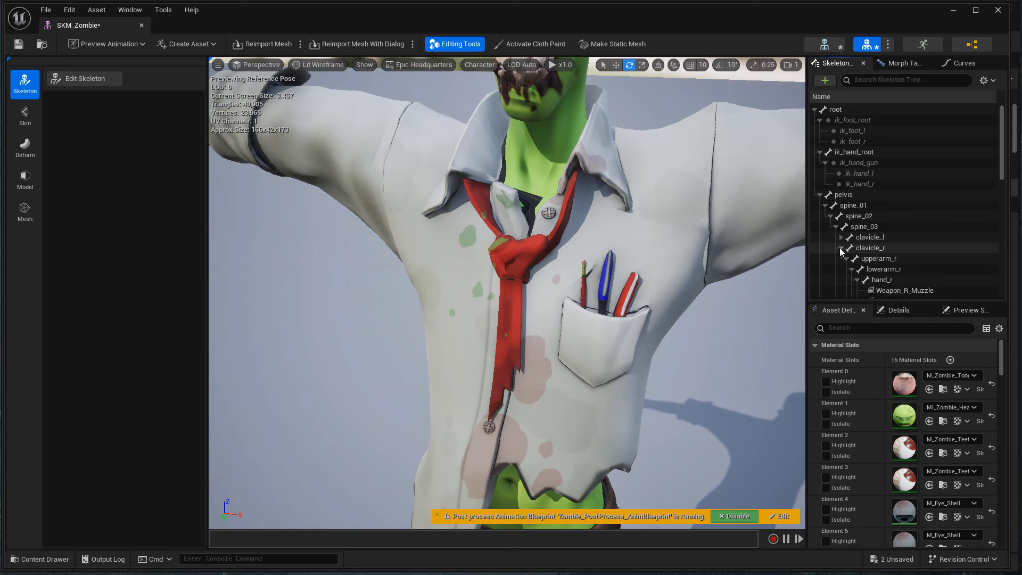
left_click(841, 248)
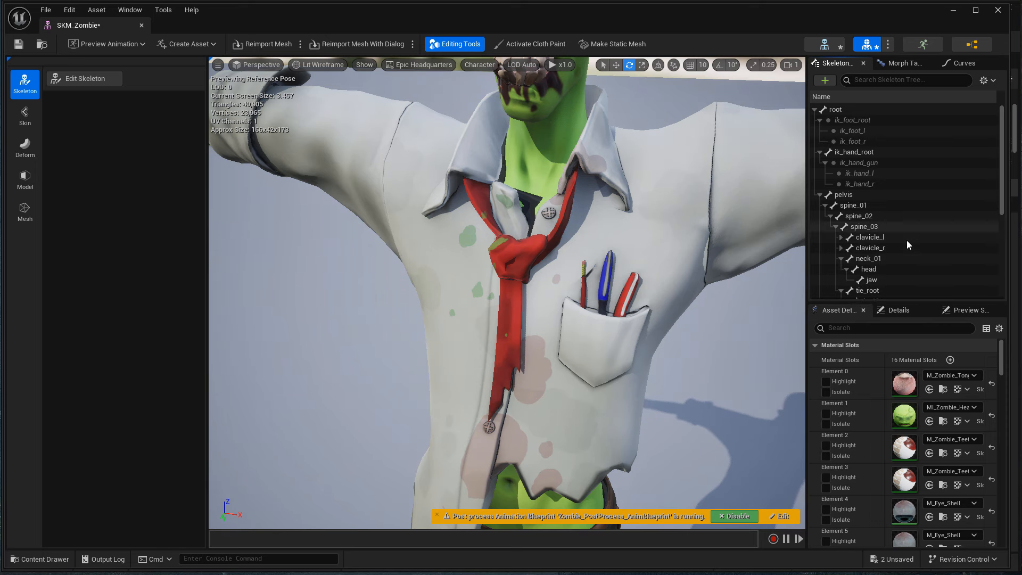
scroll(901, 254, "down", 1)
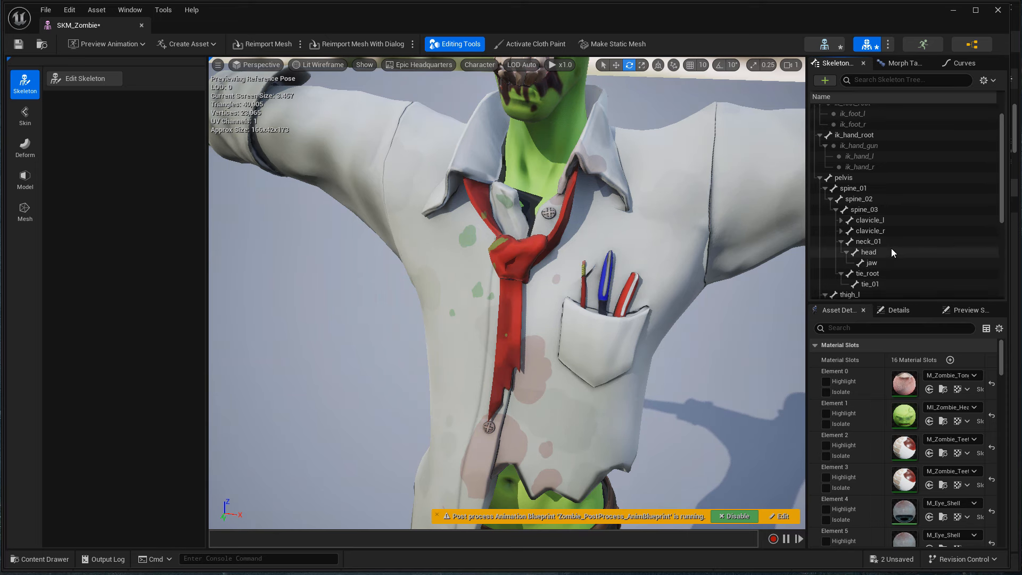
left_click(890, 285)
left_click_drag(712, 315, 658, 304, "alt")
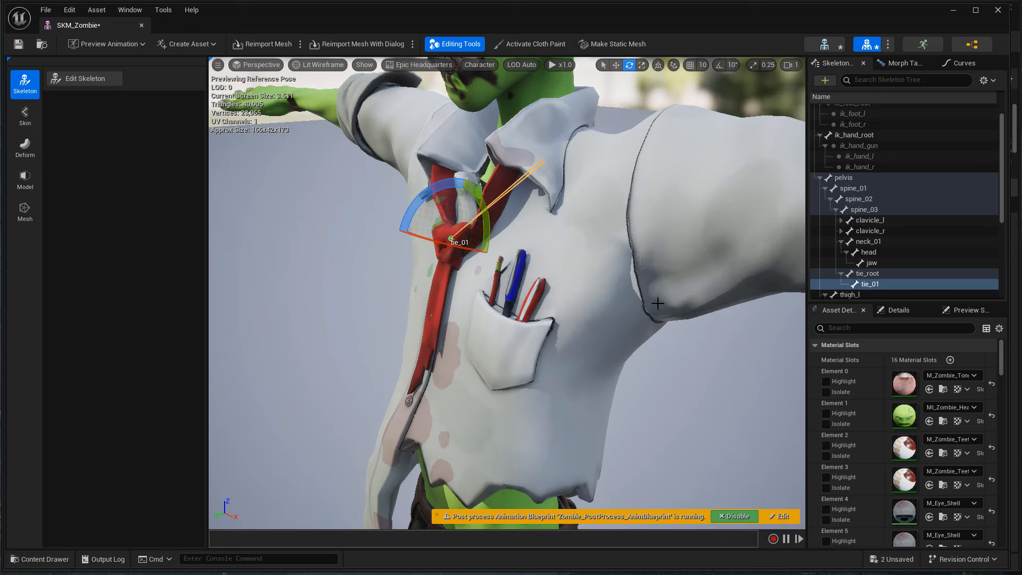
Reopen skeleton editing, duplicate tie_01, and move the copy down the tie to about X -10, Y 17
left_click(106, 84)
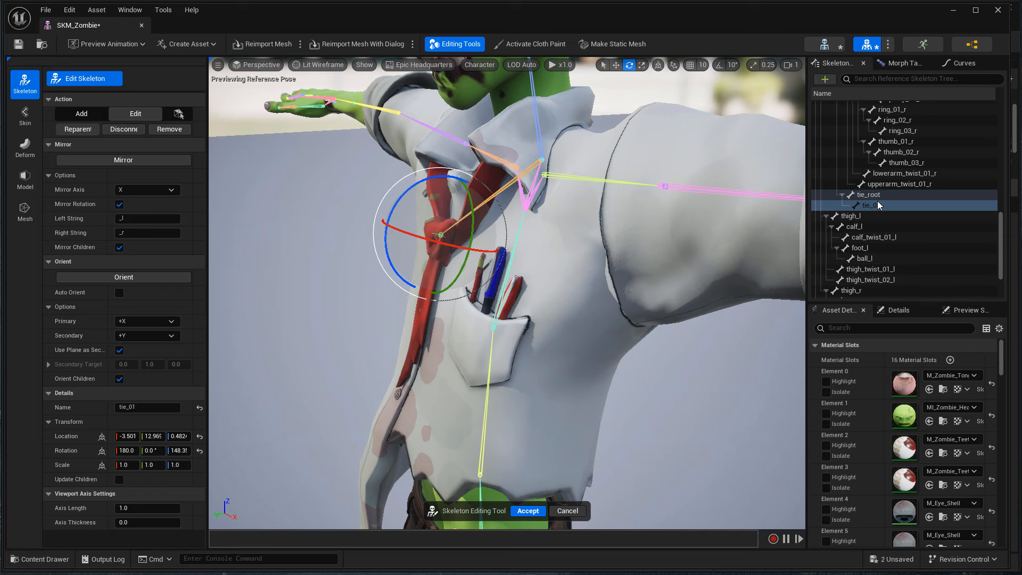
left_click(879, 205)
key("ctrl+d")
left_click_drag(648, 318, 618, 310, "alt")
key("w")
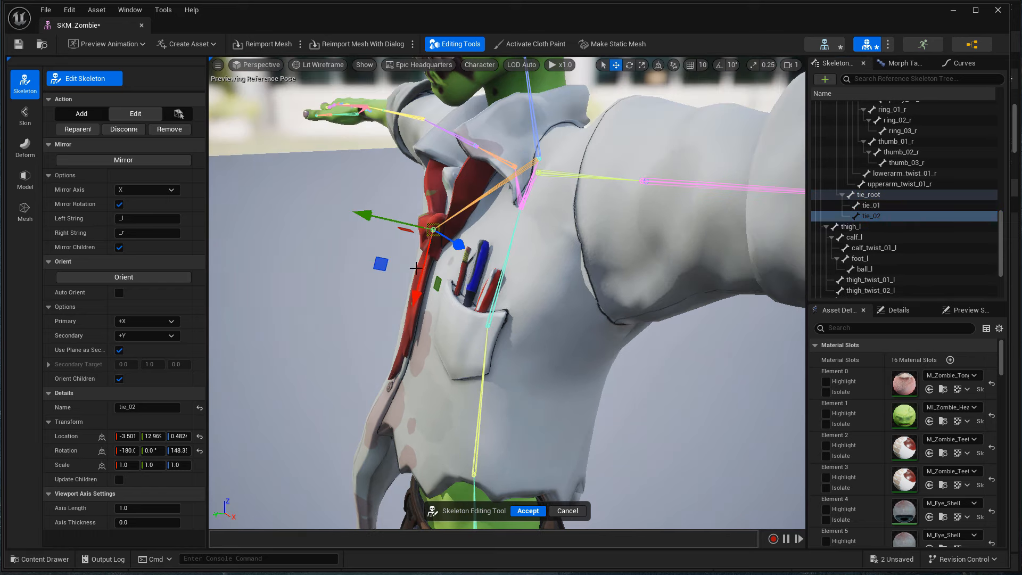
left_click_drag(424, 267, 393, 343)
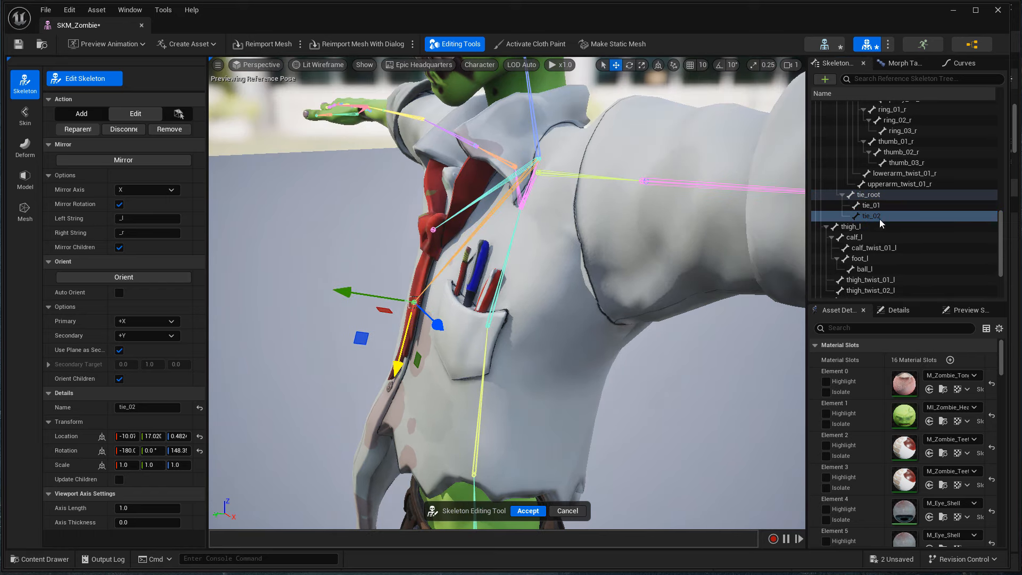
Duplicate tie_02 and move the copy down to the lower end of the tie
left_click(873, 212)
mouse_move(570, 342)
left_mouse_down("alt")
mouse_move(543, 344)
mouse_move(564, 342)
left_mouse_up("alt")
key("ctrl+d")
left_click_drag(420, 371, 362, 454)
Parent tie_02 and tie_03 under tie_01
left_click(895, 217, "ctrl")
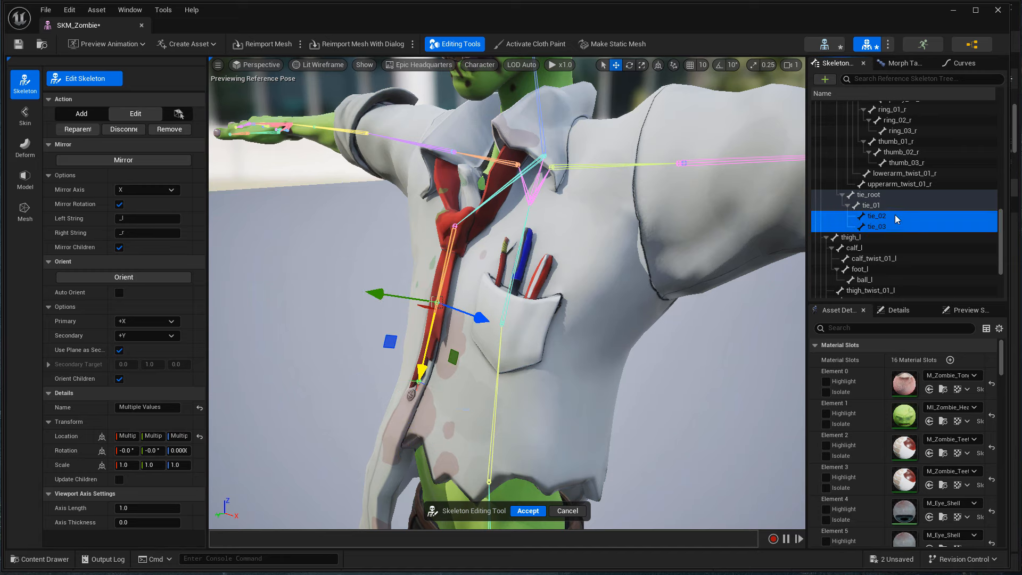
Parent tie_03 under tie_02, accepting the skeleton edits and saving the mesh
left_click(878, 226)
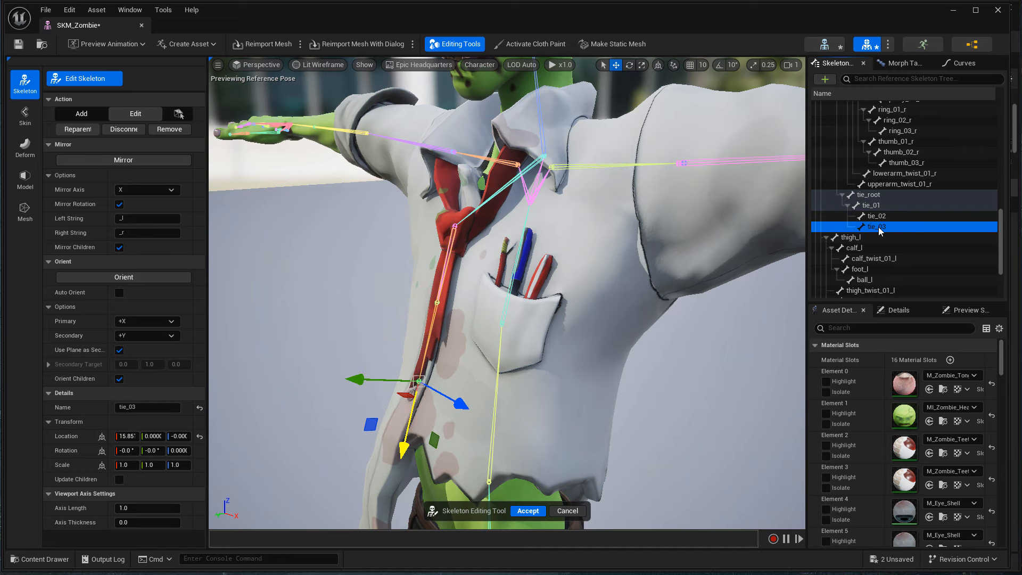
left_click_drag(881, 217, 880, 216)
left_click_drag(601, 298, 556, 354, "alt")
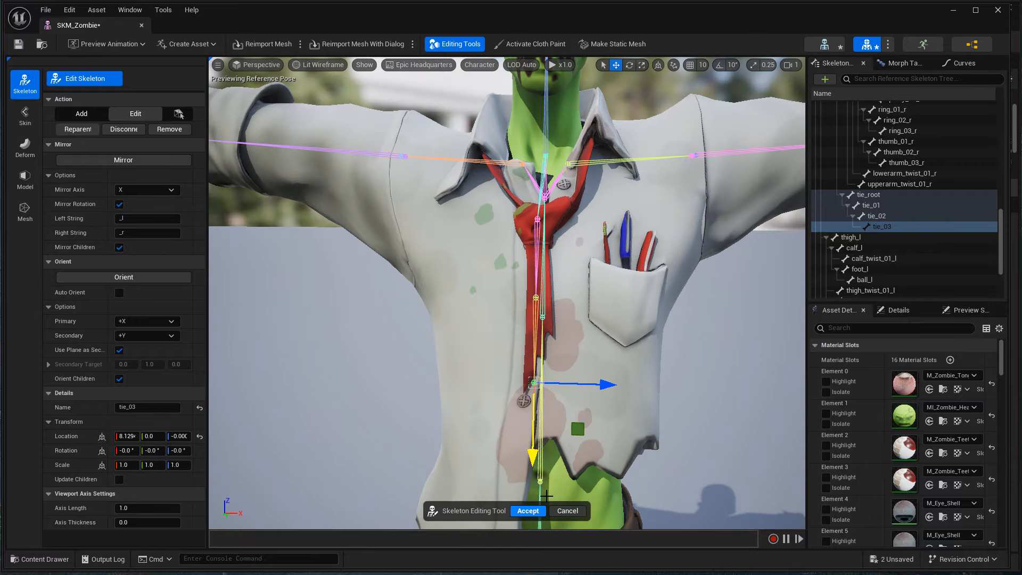
left_click(528, 511)
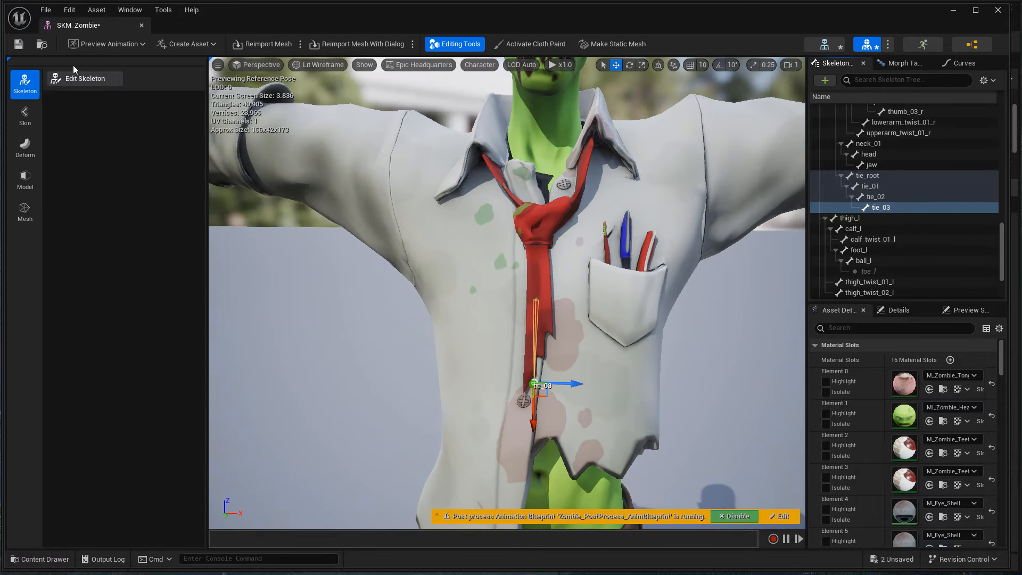
left_click(18, 43)
left_click(25, 115)
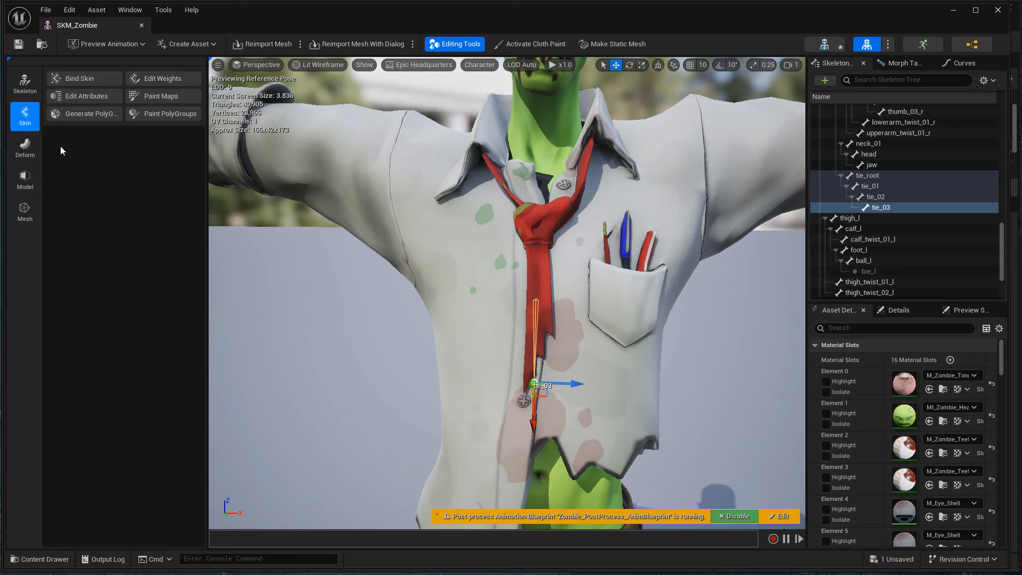
left_click(162, 79)
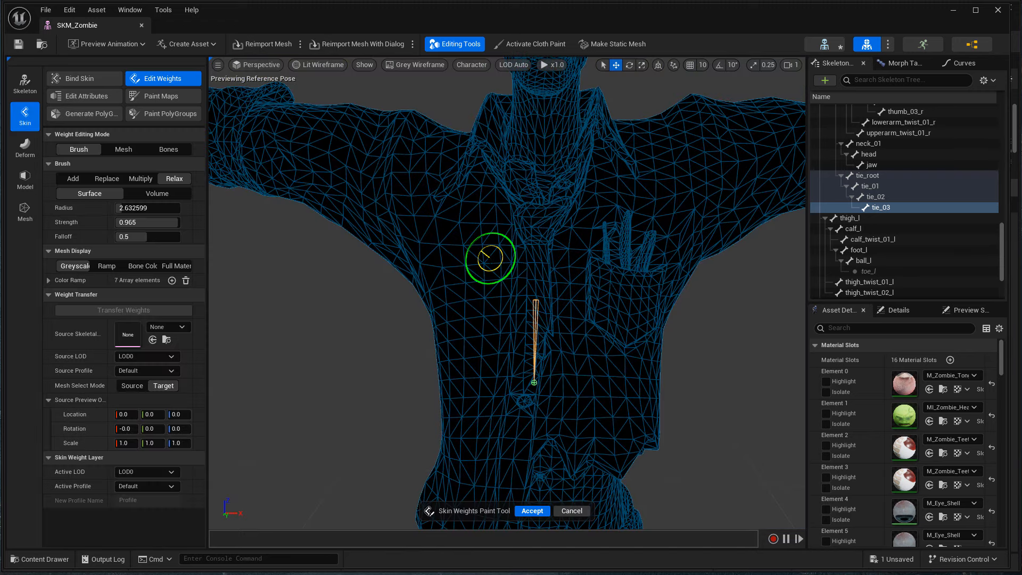
left_click(124, 149)
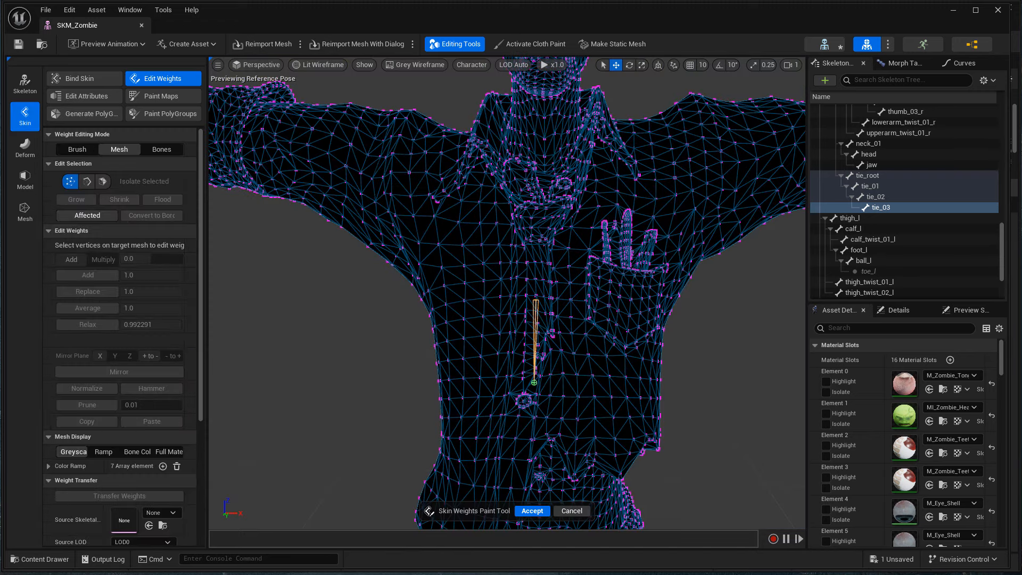
left_click(543, 280)
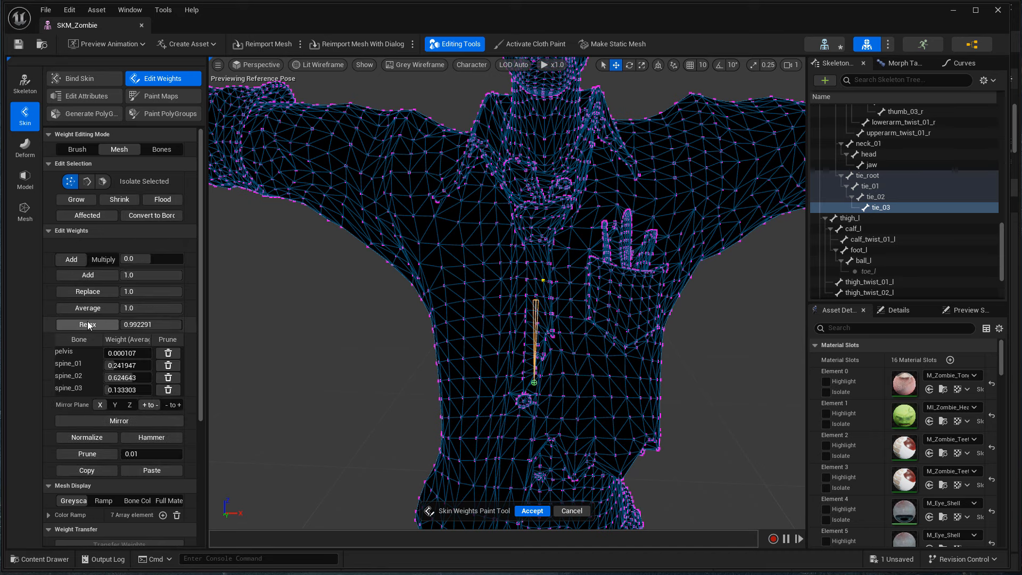
left_click(77, 199)
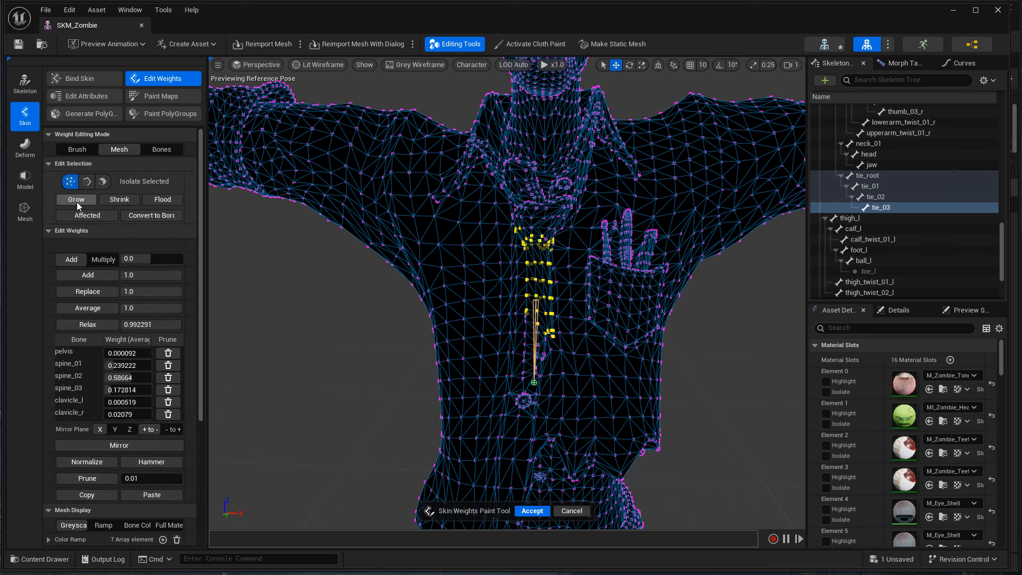
left_click(77, 199)
left_click(77, 199)
left_click(77, 199)
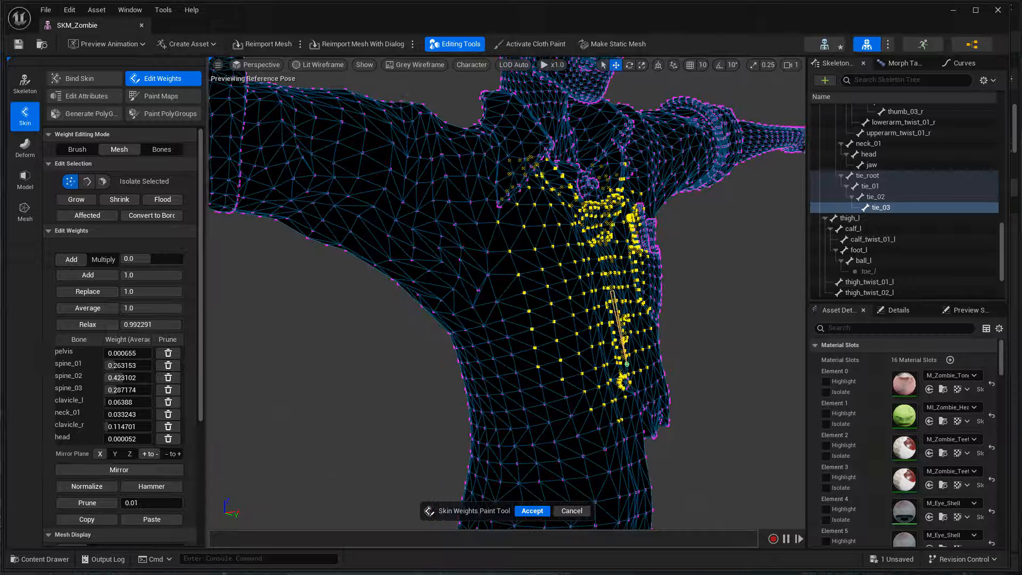
mouse_move(506, 293)
right_mouse_down()
mouse_move(405, 293)
mouse_move(537, 293)
mouse_move(506, 290)
mouse_move(484, 265)
mouse_move(484, 282)
mouse_move(404, 285)
mouse_move(538, 282)
mouse_move(431, 285)
mouse_move(508, 282)
right_mouse_up()
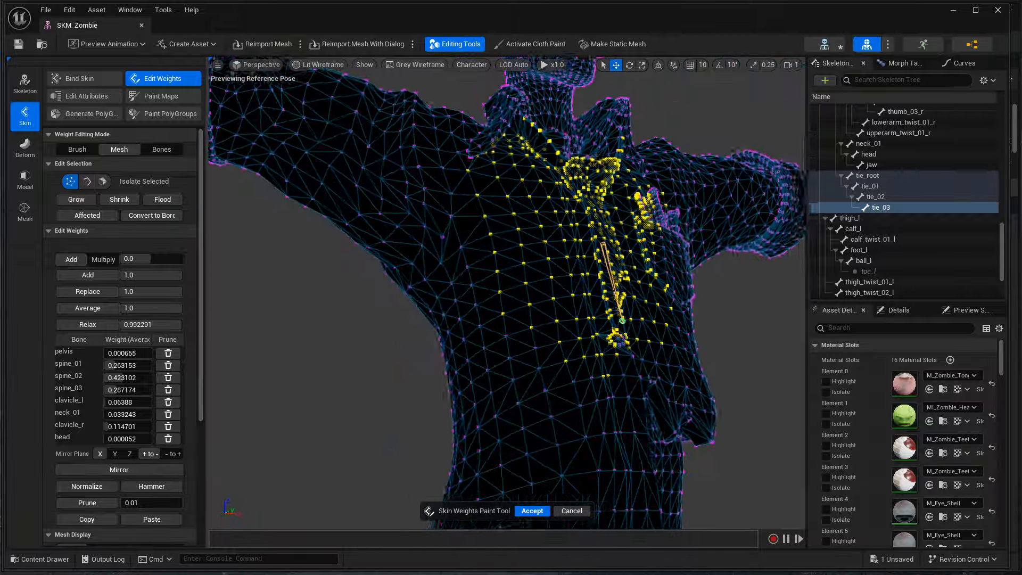
left_click_drag(508, 282, 475, 288, "alt")
left_click(571, 511)
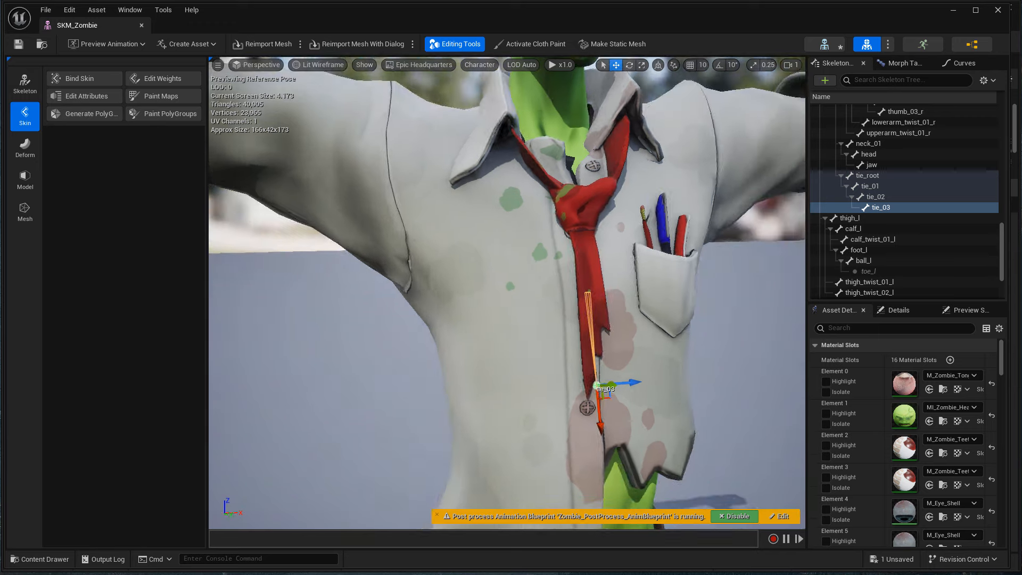
Select tie_01 and rotate it to test how the tie bones follow
left_click(872, 186)
key("e")
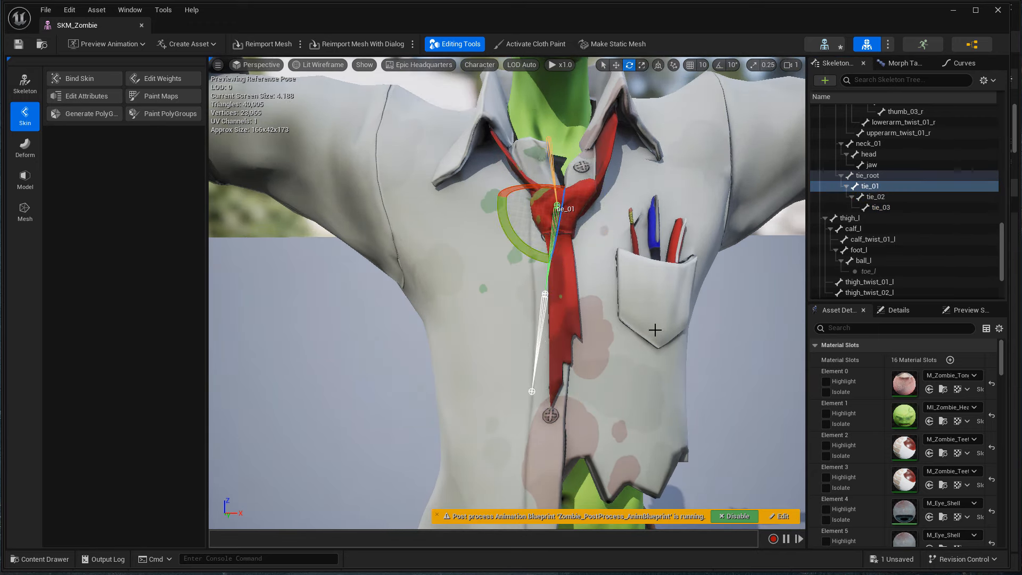
left_click_drag(655, 330, 647, 364, "alt")
Start skin weight editing in Brush mode with the Replace brush at strength 1.0 and falloff 0.0
left_click(192, 81)
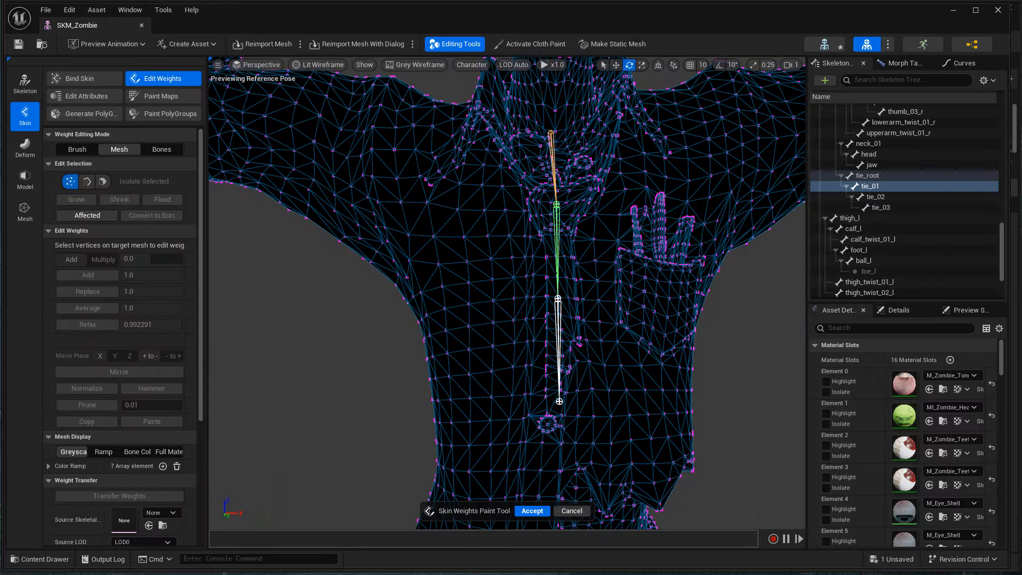
mouse_move(560, 390)
left_mouse_down("alt")
mouse_move(628, 391)
mouse_move(564, 392)
left_mouse_up("alt")
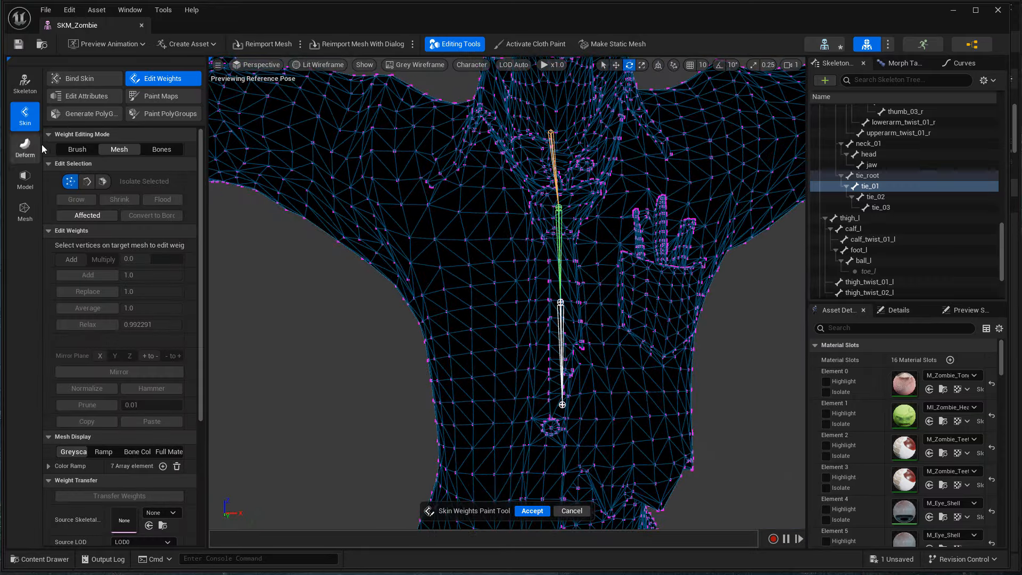
left_click(79, 150)
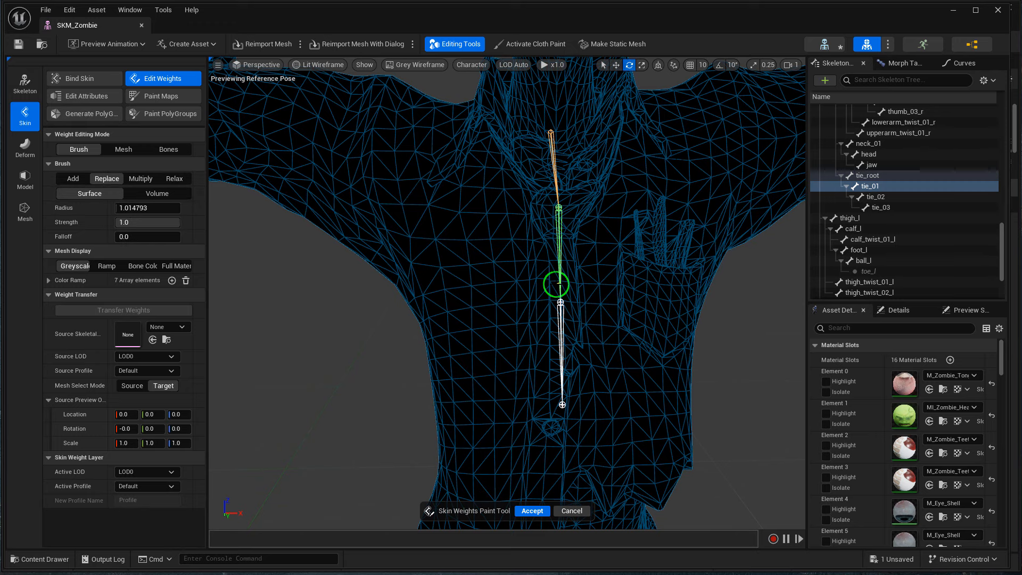
scroll(608, 286, "up", 3)
left_click_drag(620, 256, 591, 267, "alt")
Paint full tie_root weight onto the tie knot with the Replace brush
left_click(861, 177)
mouse_move(559, 187)
left_mouse_down("alt")
mouse_move(612, 200)
mouse_move(611, 216)
mouse_move(593, 209)
mouse_move(606, 211)
left_mouse_up("alt")
left_click_drag(608, 213, 564, 234, "alt")
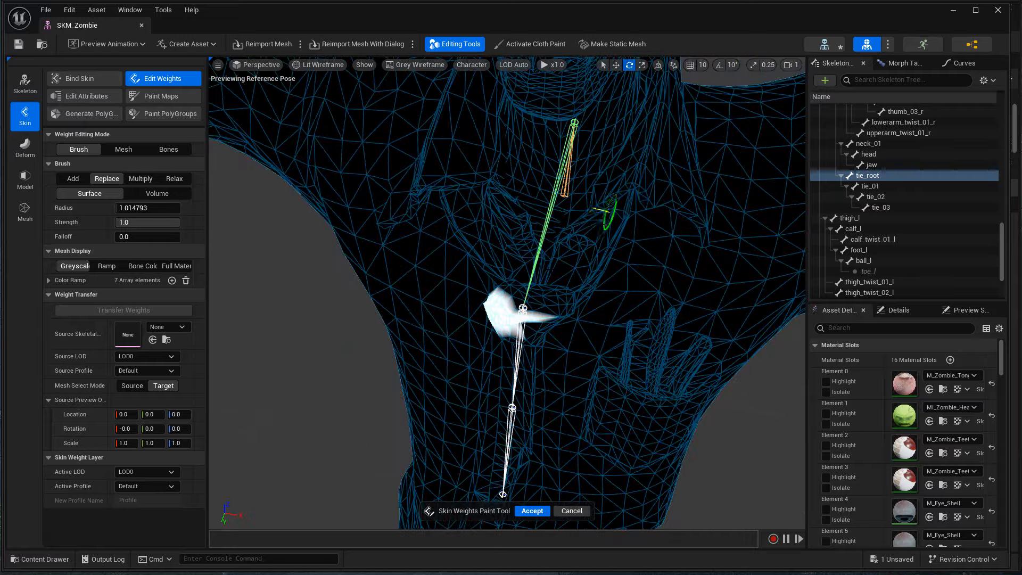
mouse_move(525, 290)
left_mouse_down("alt")
mouse_move(445, 320)
mouse_move(420, 360)
mouse_move(538, 289)
mouse_move(472, 316)
left_mouse_up("alt")
scroll(445, 321, "up", 5)
scroll(433, 319, "down", 5)
left_click(441, 344)
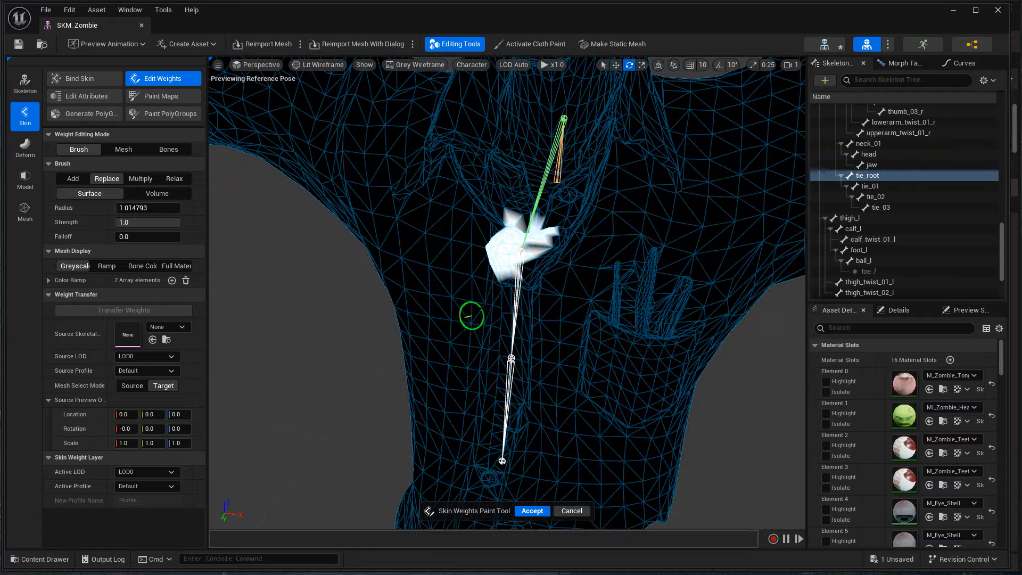
left_click_drag(524, 260, 513, 255, "alt")
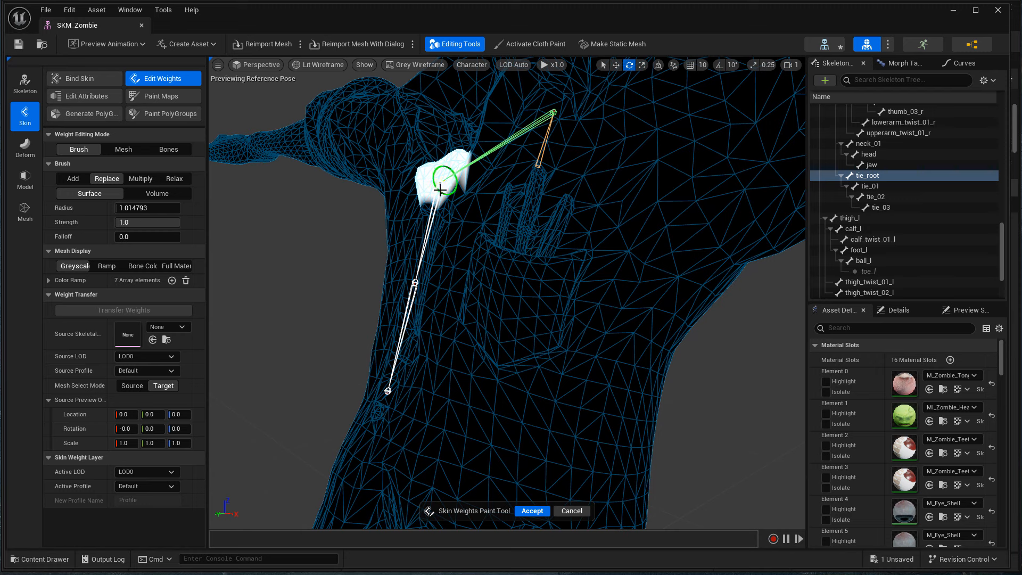
left_click_drag(440, 190, 461, 177)
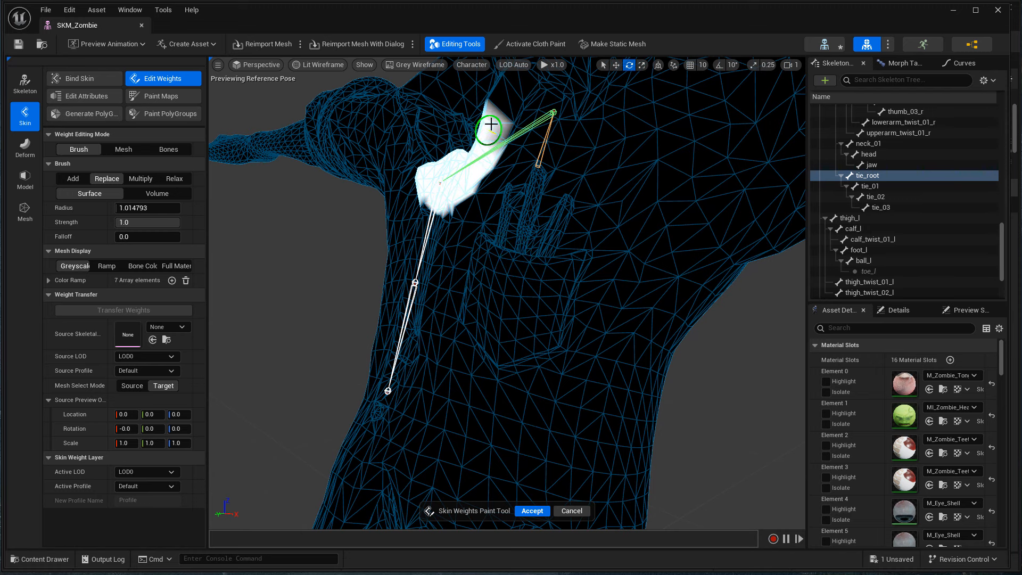
Extend the full tie_root weight from the knot up both sides of the tie's neck loop
mouse_move(499, 125)
left_mouse_down()
mouse_move(506, 118)
mouse_move(623, 162)
left_mouse_up()
right_click_drag(625, 192, 580, 266, "alt")
left_click_drag(580, 266, 607, 282, "alt")
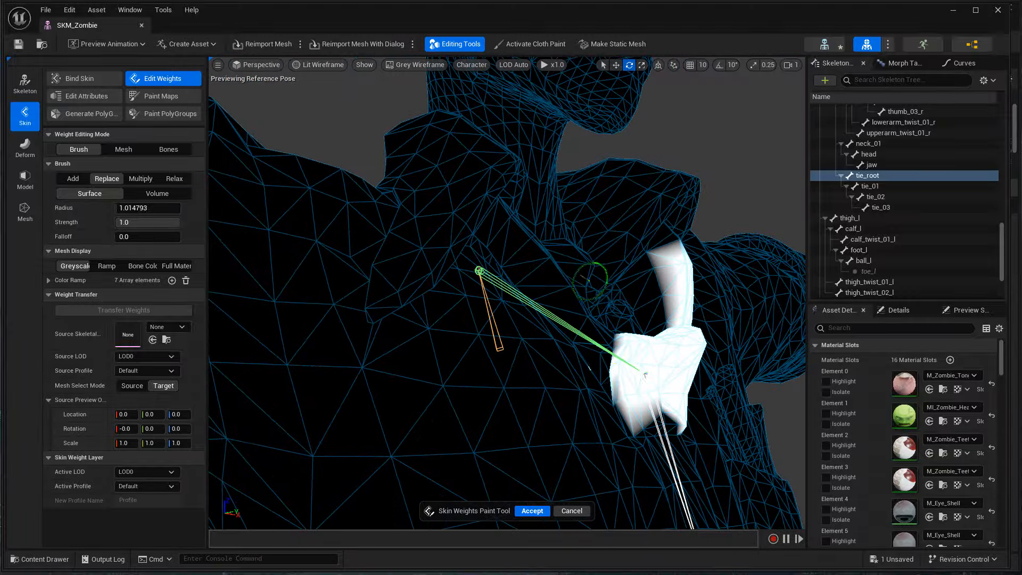
mouse_move(617, 354)
left_mouse_down()
mouse_move(612, 365)
mouse_move(490, 238)
left_mouse_up()
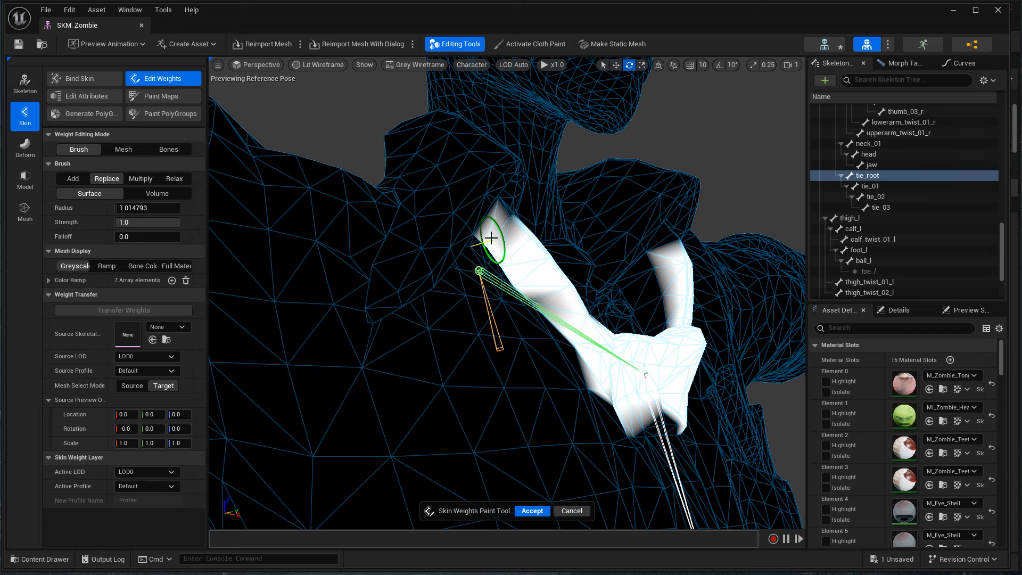
mouse_move(540, 288)
left_mouse_down()
mouse_move(550, 285)
mouse_move(368, 315)
mouse_move(375, 288)
left_mouse_up()
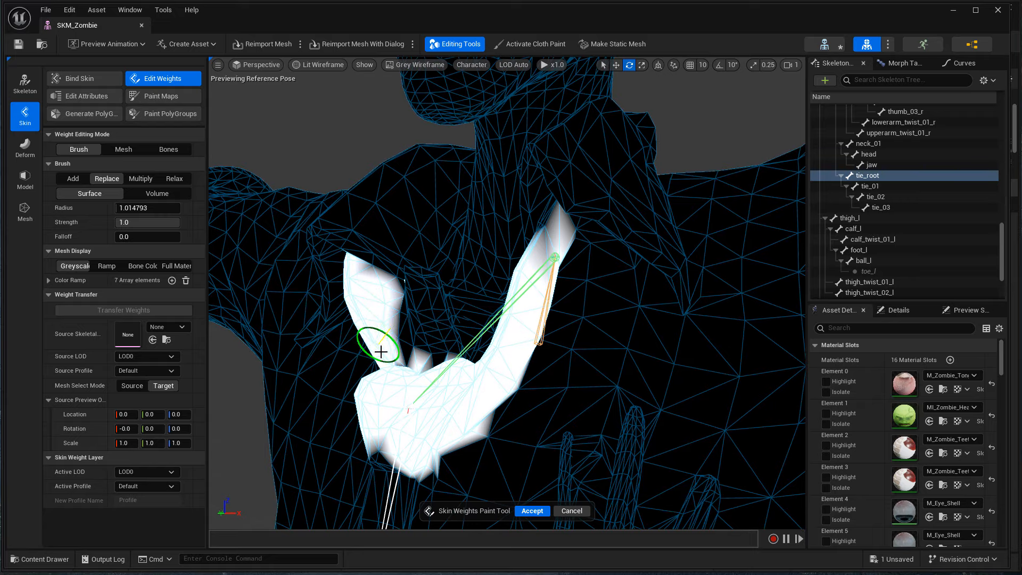
mouse_move(429, 394)
left_mouse_down("alt")
mouse_move(511, 425)
mouse_move(662, 426)
mouse_move(605, 315)
left_mouse_up("alt")
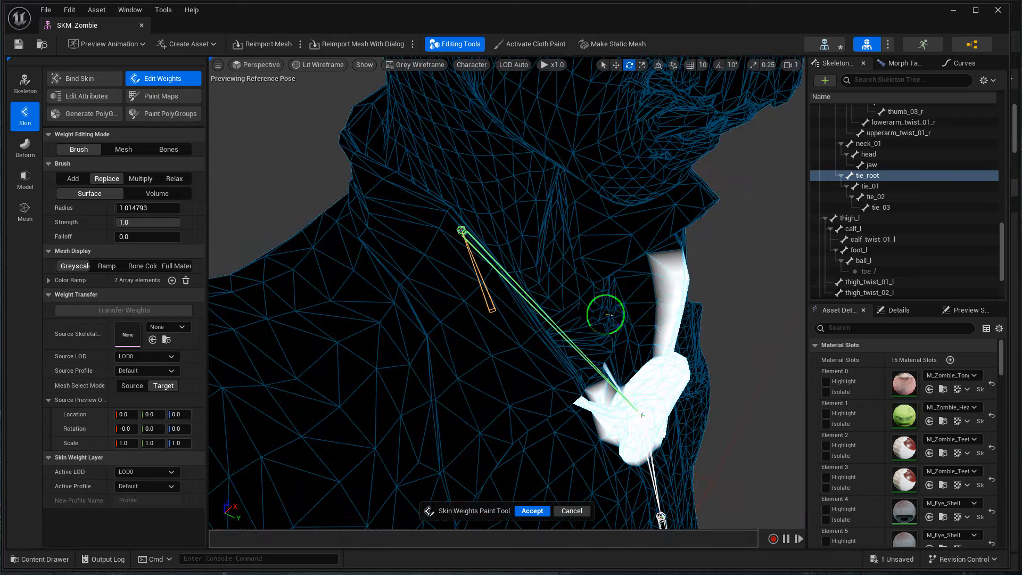
mouse_move(658, 284)
left_mouse_down()
mouse_move(657, 365)
mouse_move(570, 342)
mouse_move(369, 324)
mouse_move(788, 375)
left_mouse_up()
Paint full tie_01 weight over the knot and down the upper part of the tie to the tie_02 joint
left_click(869, 185)
mouse_move(457, 384)
left_mouse_down()
mouse_move(422, 377)
mouse_move(429, 414)
mouse_move(447, 365)
mouse_move(433, 365)
mouse_move(603, 433)
mouse_move(548, 427)
mouse_move(621, 395)
mouse_move(577, 426)
mouse_move(655, 388)
mouse_move(675, 423)
left_mouse_up()
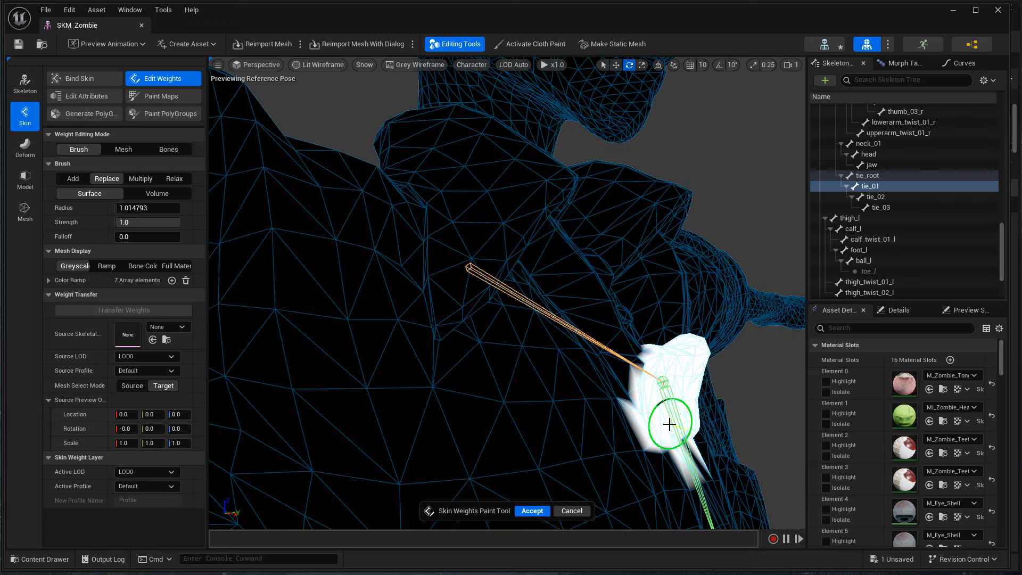
left_click_drag(500, 304, 505, 304, "alt")
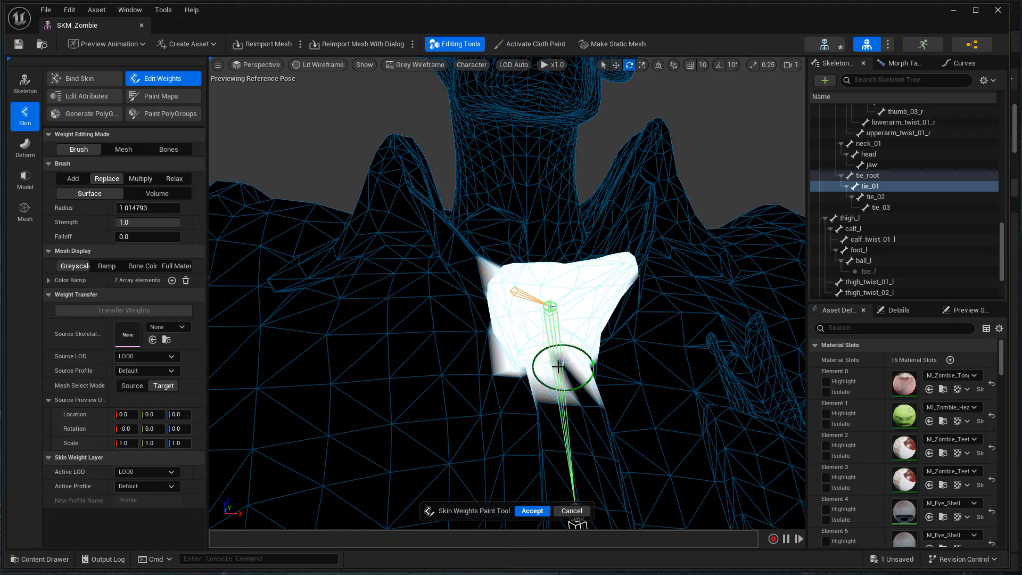
left_click_drag(558, 365, 431, 367, "alt")
mouse_move(378, 335)
left_mouse_down()
mouse_move(356, 391)
mouse_move(383, 410)
mouse_move(456, 392)
left_mouse_up()
mouse_move(597, 350)
left_mouse_down("alt")
mouse_move(586, 424)
mouse_move(604, 399)
mouse_move(598, 378)
left_mouse_up("alt")
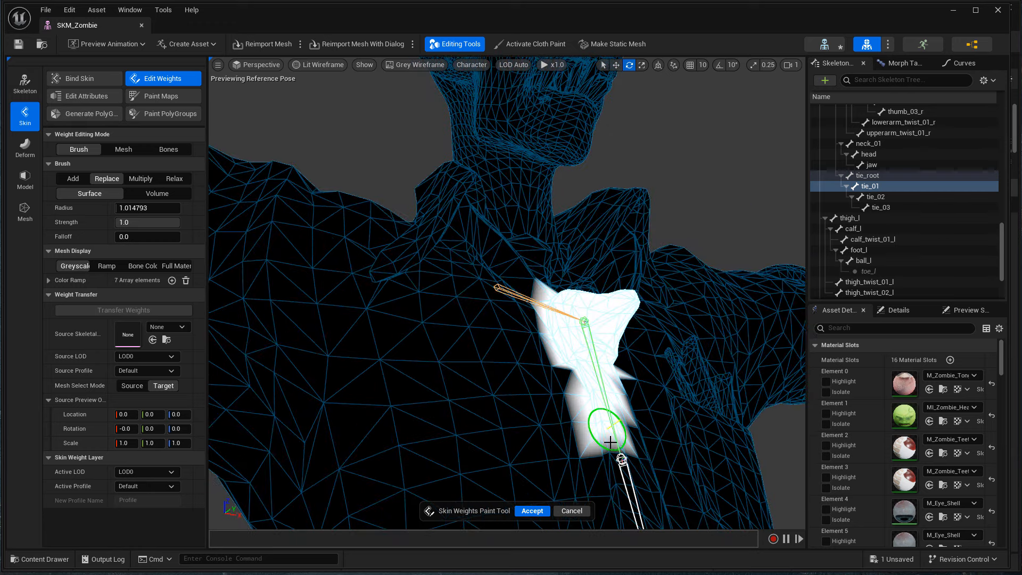
mouse_move(610, 442)
left_mouse_down()
mouse_move(467, 461)
mouse_move(484, 463)
mouse_move(484, 403)
left_mouse_up()
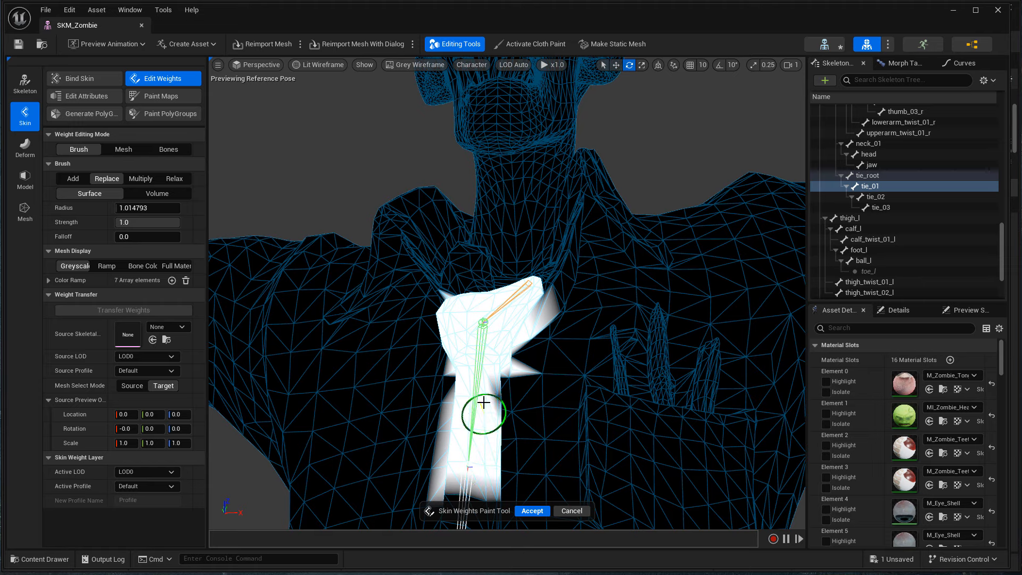
Paint full tie_02 weight over the lower part of the tie, from the tie_02 joint to its end
left_click(885, 199)
left_click_drag(546, 362, 511, 383, "alt")
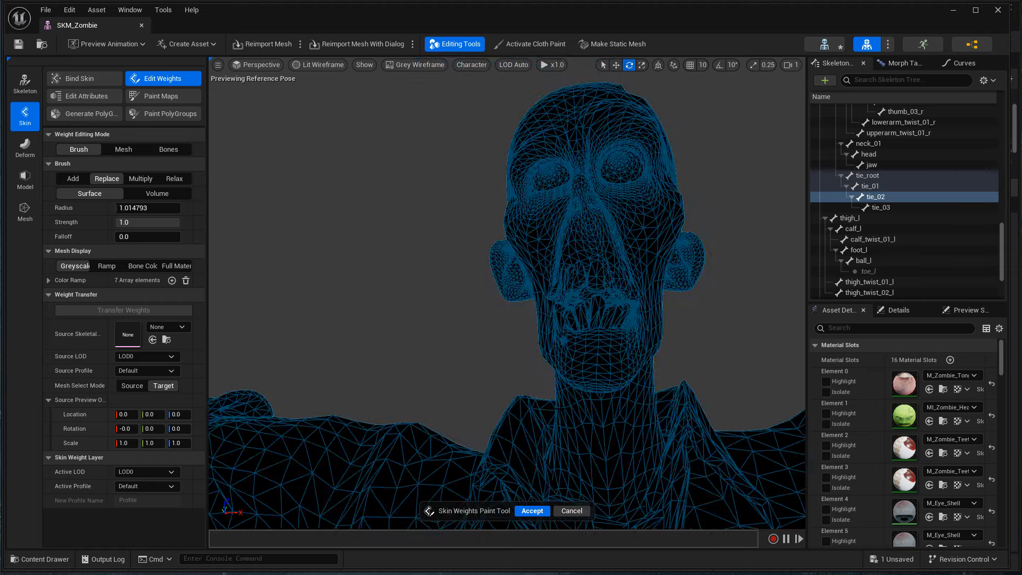
mouse_move(552, 411)
middle_mouse_down()
mouse_move(572, 457)
mouse_move(574, 516)
middle_mouse_up()
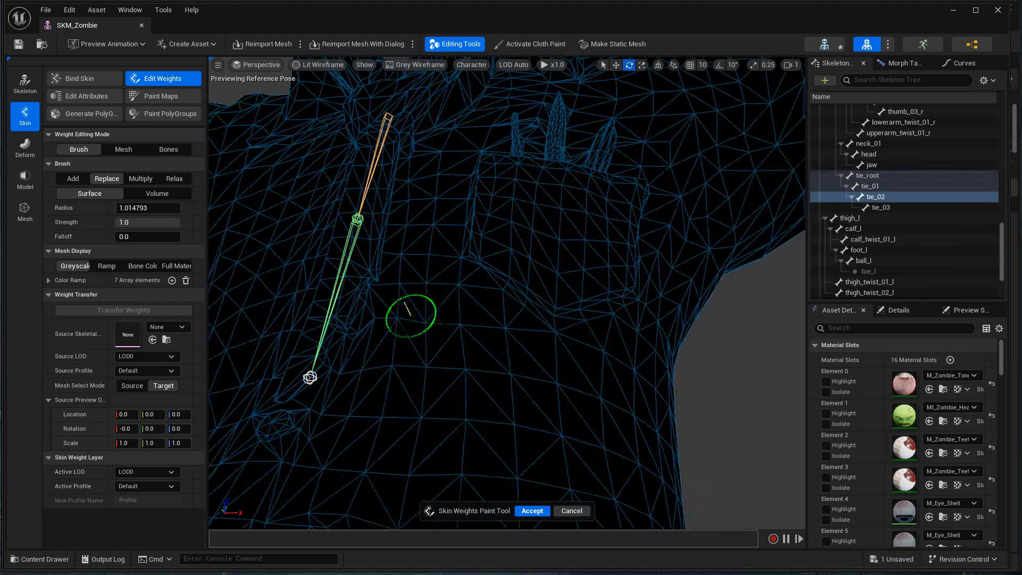
mouse_move(410, 315)
left_mouse_down("alt")
mouse_move(459, 361)
mouse_move(447, 301)
mouse_move(472, 313)
mouse_move(471, 362)
mouse_move(445, 365)
mouse_move(446, 413)
mouse_move(477, 444)
mouse_move(456, 462)
mouse_move(469, 436)
left_mouse_up("alt")
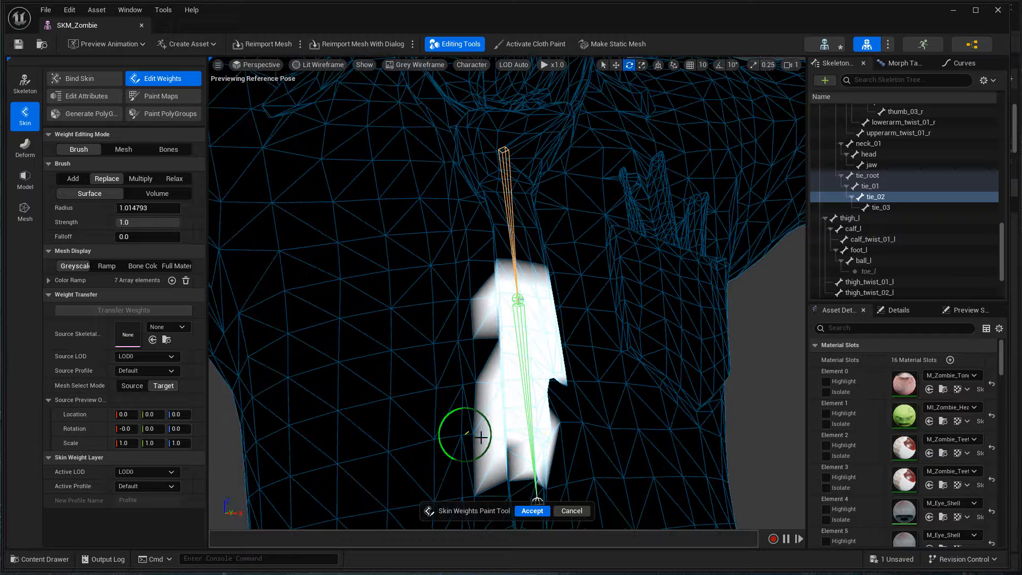
mouse_move(496, 431)
right_mouse_down("alt")
mouse_move(463, 434)
mouse_move(509, 432)
right_mouse_up("alt")
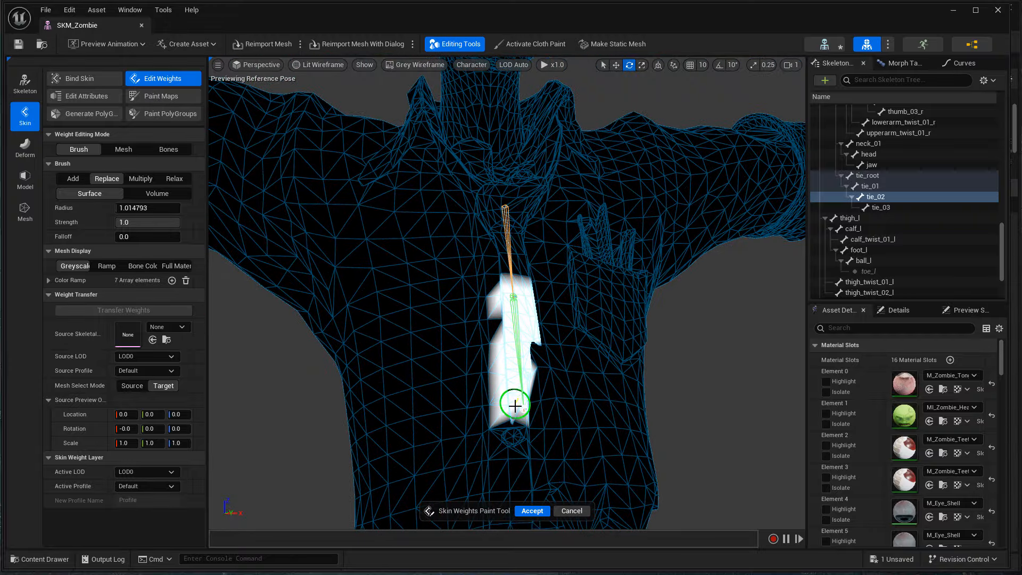
mouse_move(540, 402)
left_mouse_down("alt")
mouse_move(611, 392)
mouse_move(548, 405)
mouse_move(484, 388)
mouse_move(424, 454)
mouse_move(472, 374)
left_mouse_up("alt")
Smooth the tie_01 and tie_02 weights along the tie with the Relax brush at radius 2.632599, strength 0.965 and falloff 0.5
left_click(179, 181)
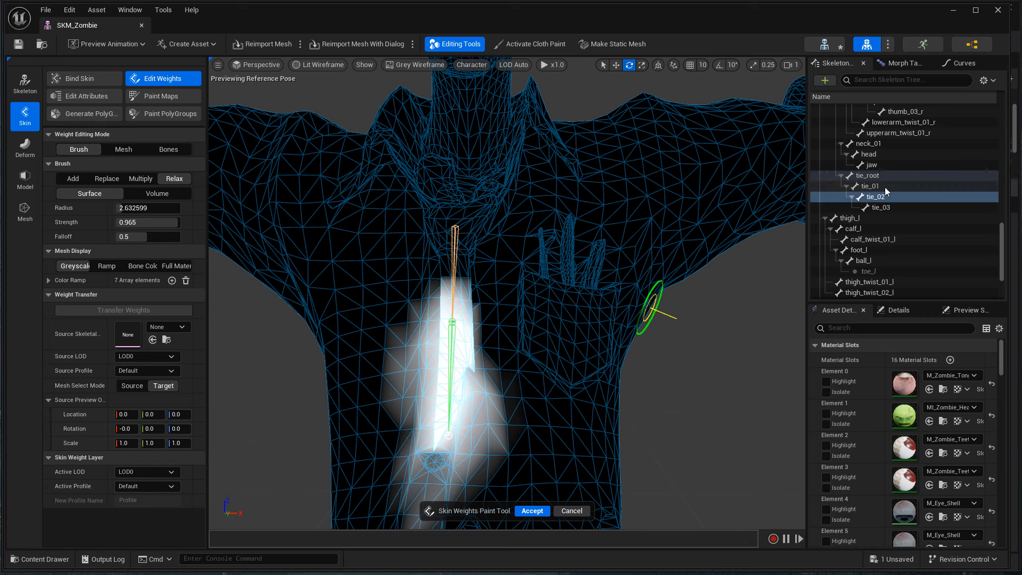
left_click(878, 186)
mouse_move(451, 344)
left_mouse_down()
mouse_move(456, 353)
mouse_move(467, 285)
mouse_move(433, 272)
mouse_move(470, 273)
mouse_move(468, 354)
mouse_move(435, 331)
mouse_move(482, 366)
left_mouse_up()
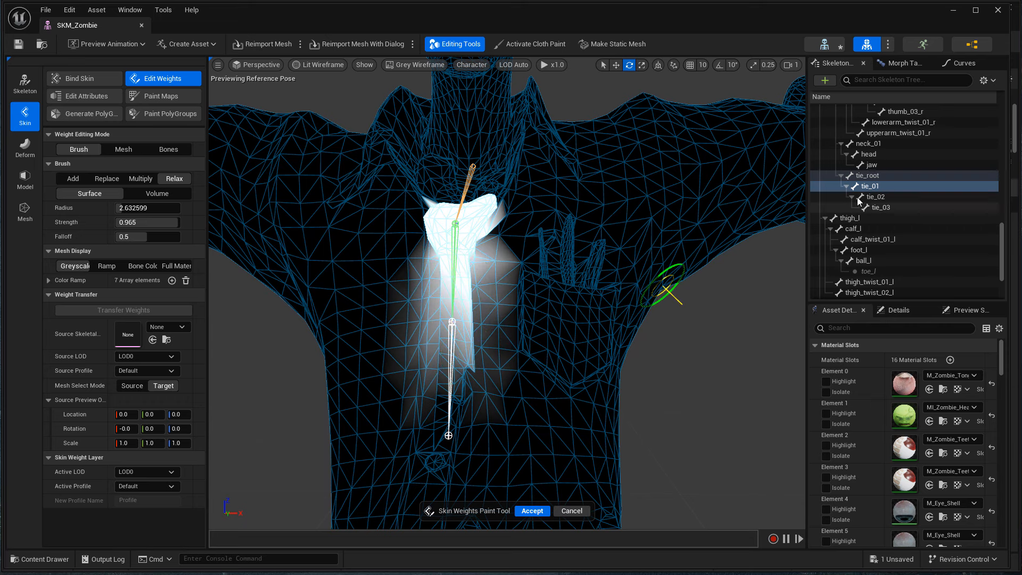
left_click(885, 198)
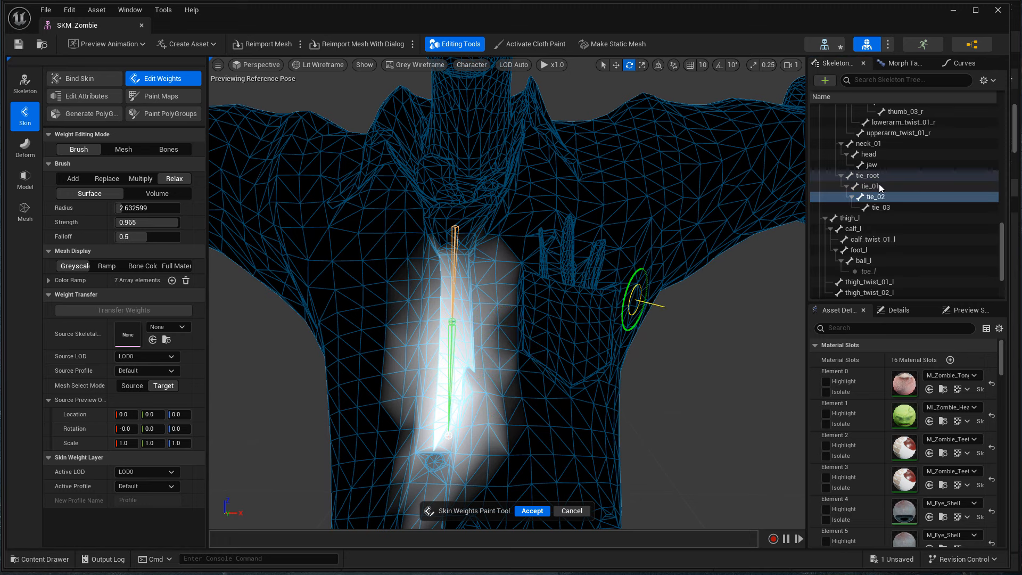
Smooth the tie_root weights along the tie's neck loop and knot with the Relax brush
left_click(878, 186)
left_click_drag(440, 239, 501, 251, "alt")
left_click(867, 175)
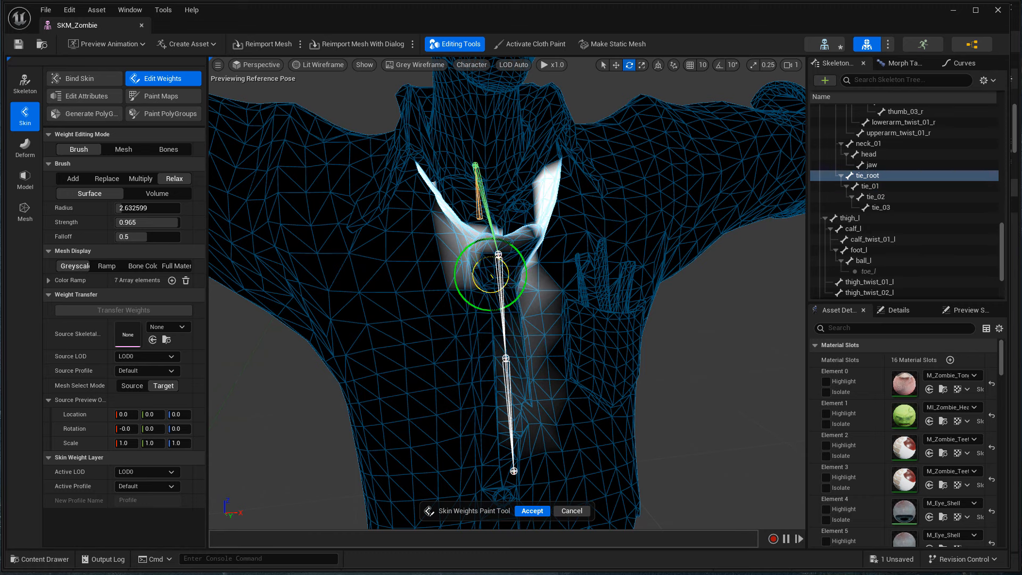
mouse_move(484, 290)
left_mouse_down("alt")
mouse_move(513, 250)
mouse_move(407, 205)
mouse_move(433, 234)
mouse_move(501, 242)
mouse_move(523, 223)
mouse_move(507, 222)
mouse_move(522, 268)
mouse_move(481, 286)
mouse_move(500, 330)
mouse_move(496, 322)
left_mouse_up("alt")
mouse_move(512, 327)
left_mouse_down("alt")
mouse_move(527, 326)
mouse_move(530, 350)
left_mouse_up("alt")
scroll(528, 339, "down", 5)
mouse_move(466, 282)
left_mouse_down("alt")
mouse_move(484, 312)
mouse_move(442, 290)
left_mouse_up("alt")
scroll(431, 255, "up", 8)
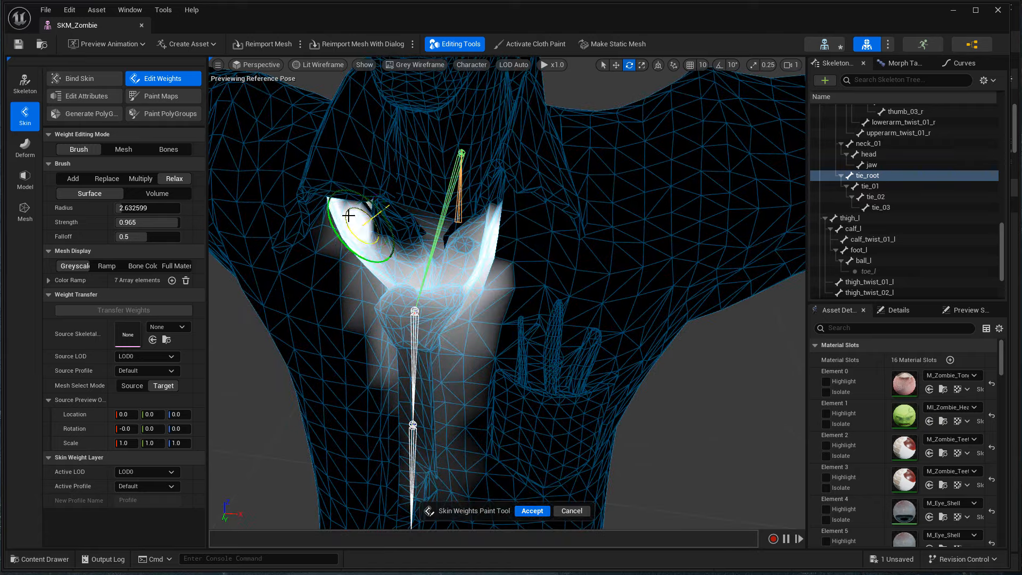
left_click_drag(350, 216, 360, 223)
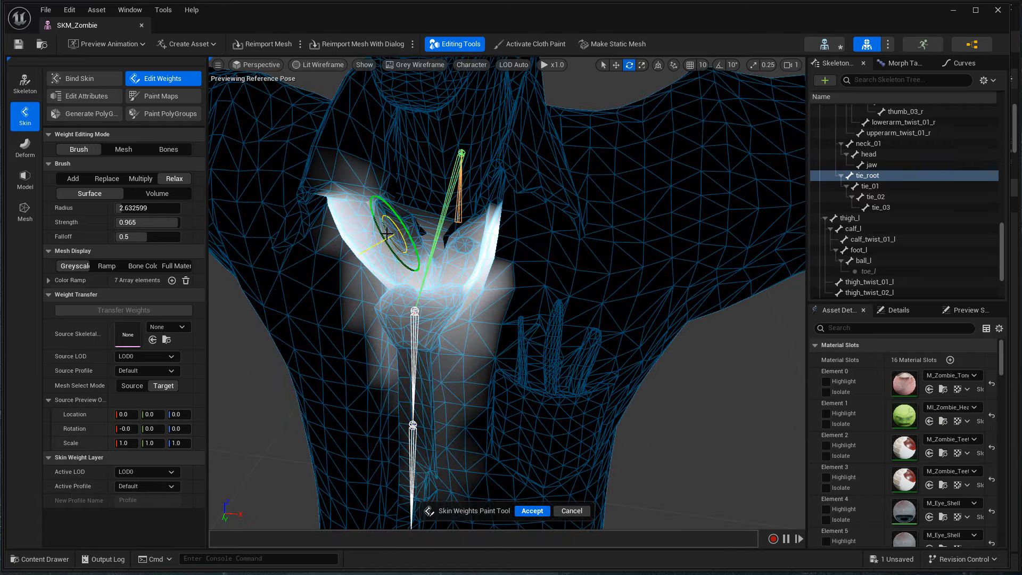
left_click_drag(442, 263, 475, 258, "alt")
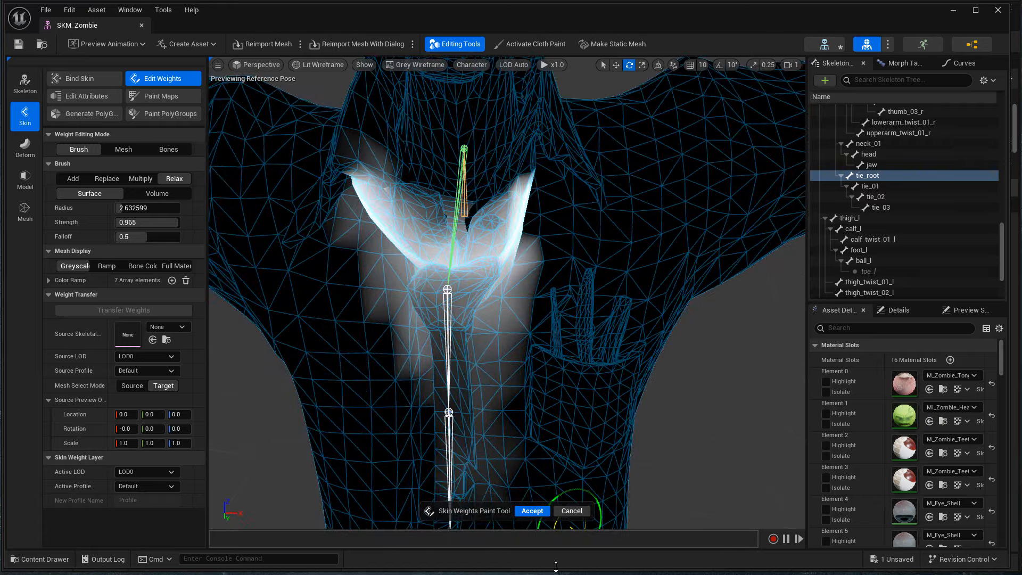
Test-rotate the tie_root bone in the weight editor's bone mode and accept the painted skin weights
left_click(168, 149)
left_click(878, 177)
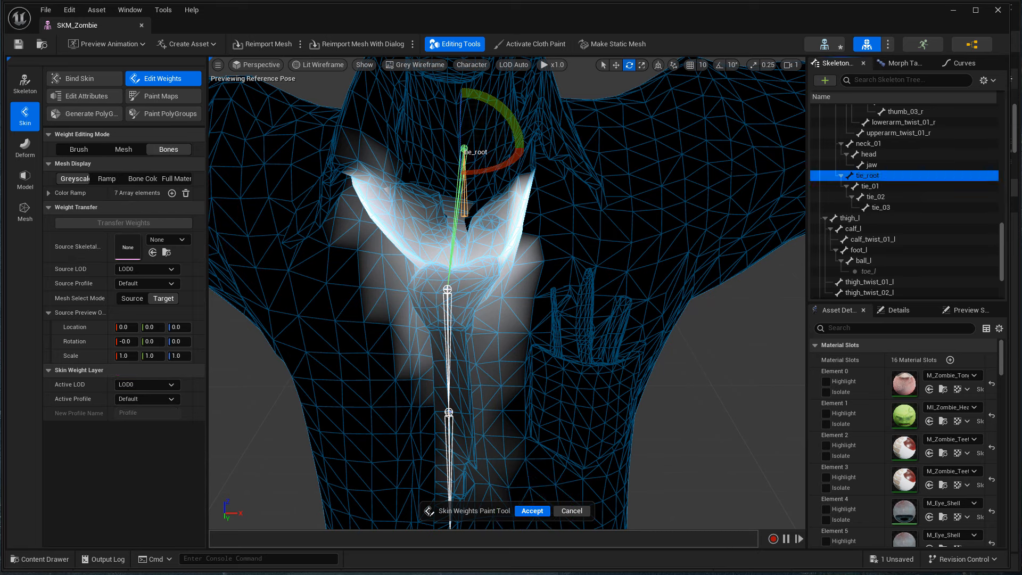
left_click_drag(496, 169, 514, 210)
scroll(514, 210, "down", 10)
scroll(514, 210, "up", 3)
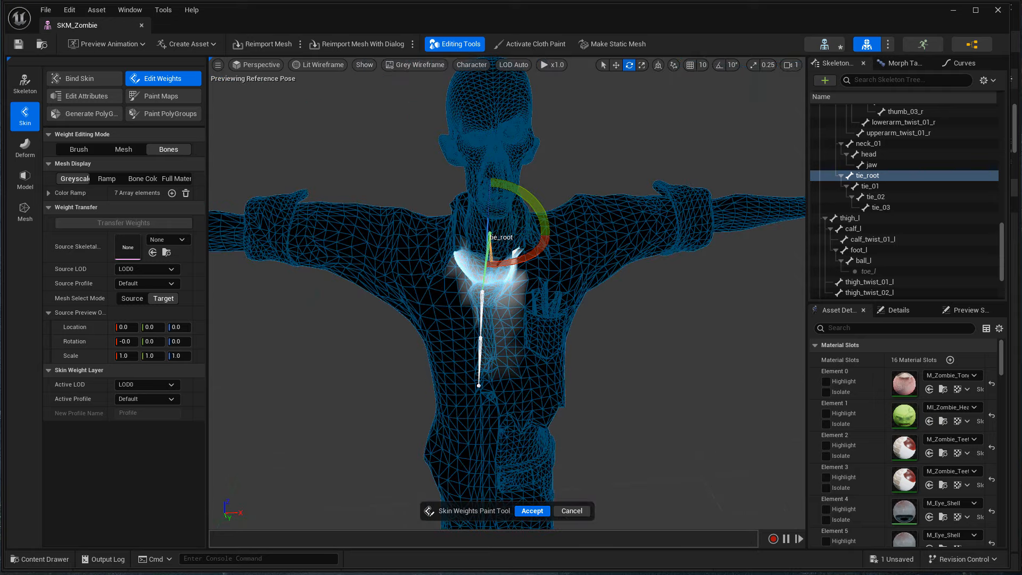
left_click(531, 511)
Rotate tie_root, tie_01 and tie_02 in turn on the textured character to test how the tie deforms
scroll(499, 256, "up", 4)
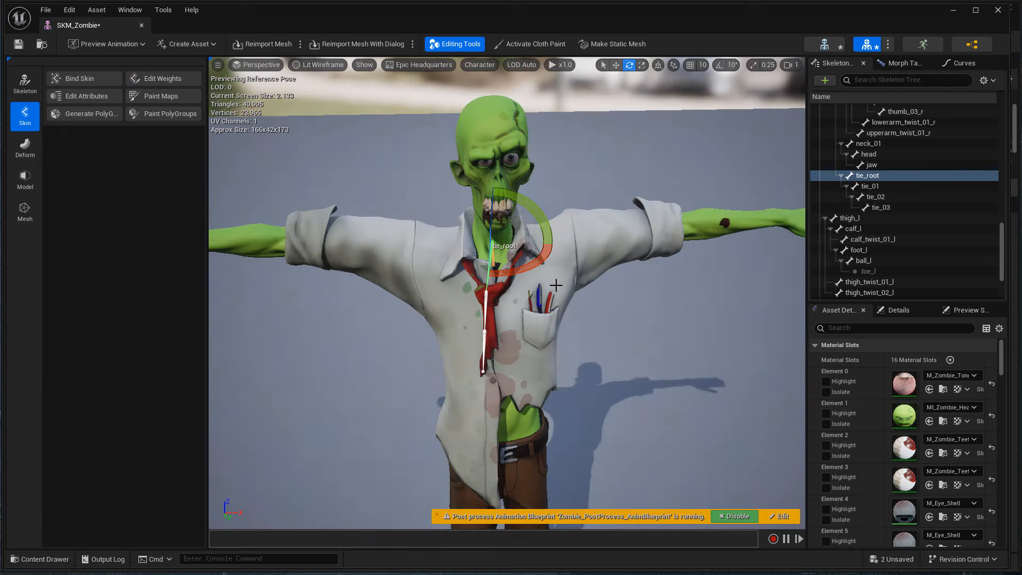
left_click_drag(499, 256, 507, 257)
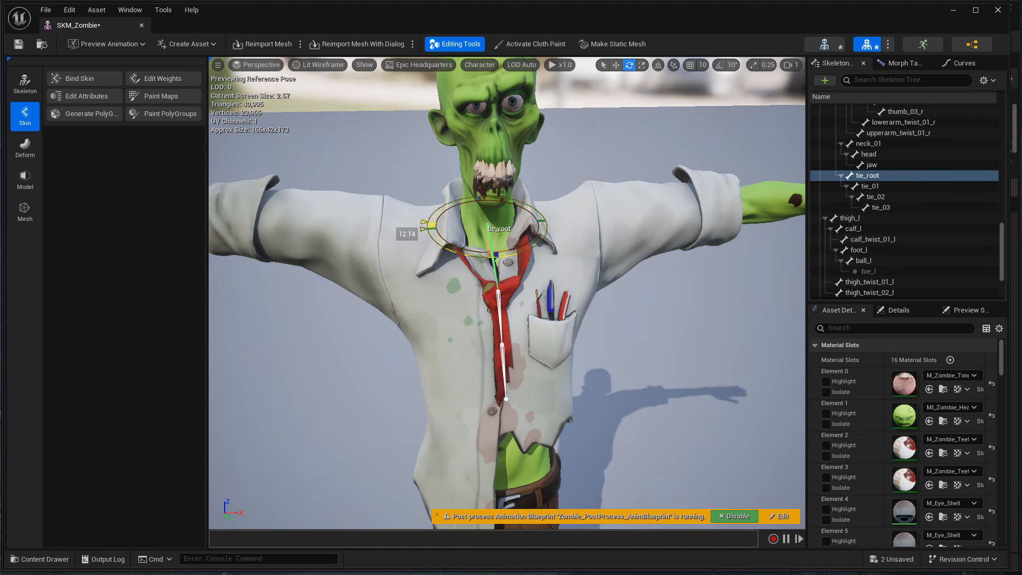
left_click(885, 185)
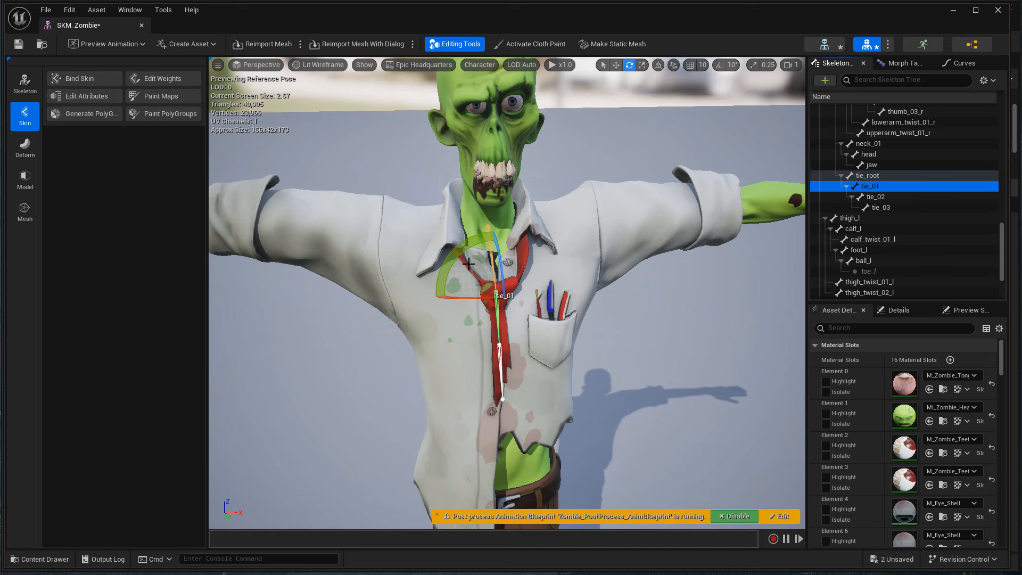
left_click_drag(466, 250, 471, 248)
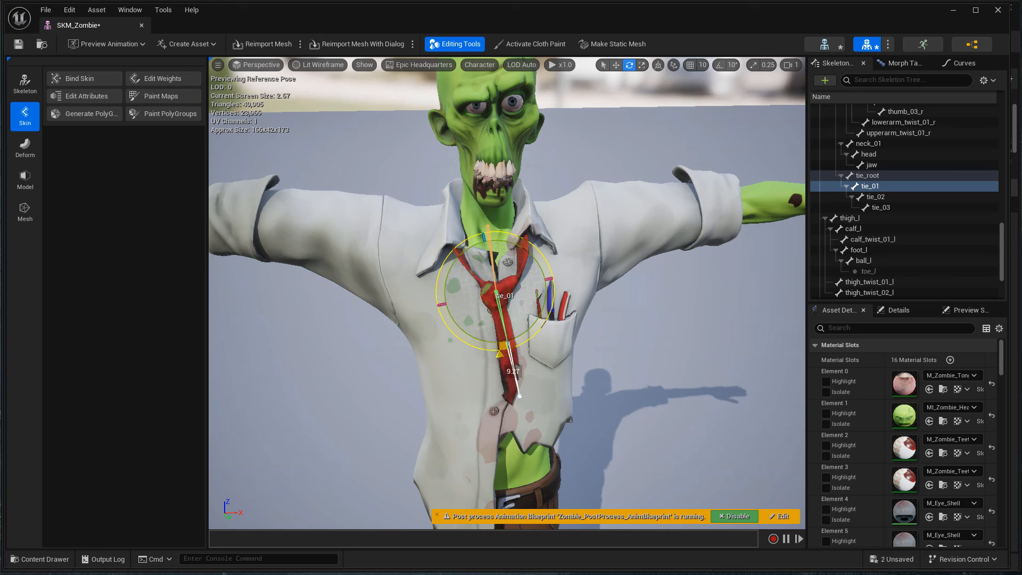
left_click_drag(481, 252, 481, 252)
left_click(895, 197)
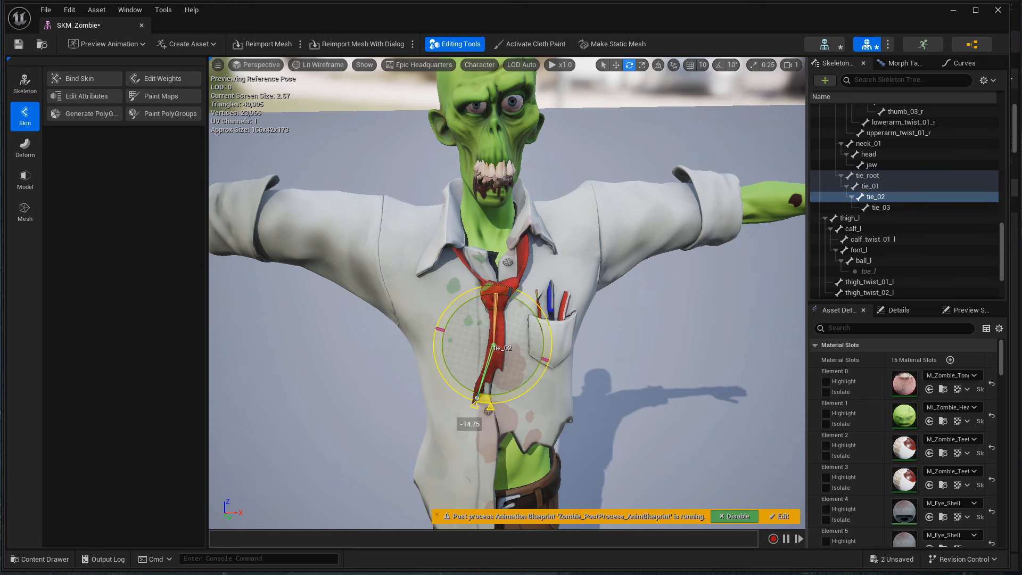
left_click_drag(452, 341, 591, 335, "alt")
left_click_drag(635, 301, 597, 273)
left_click_drag(739, 409, 601, 378, "alt")
mouse_move(487, 380)
left_mouse_down("alt")
mouse_move(538, 380)
mouse_move(487, 379)
left_mouse_up("alt")
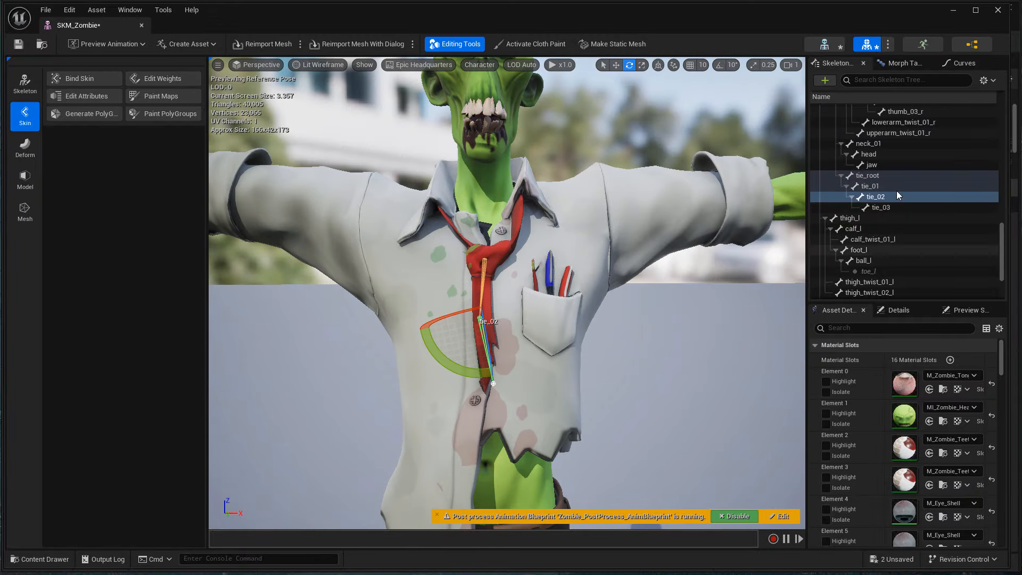
Reset the transforms of all four tie bones, tie_root through tie_03
left_click(887, 207)
left_click(877, 177, "shift")
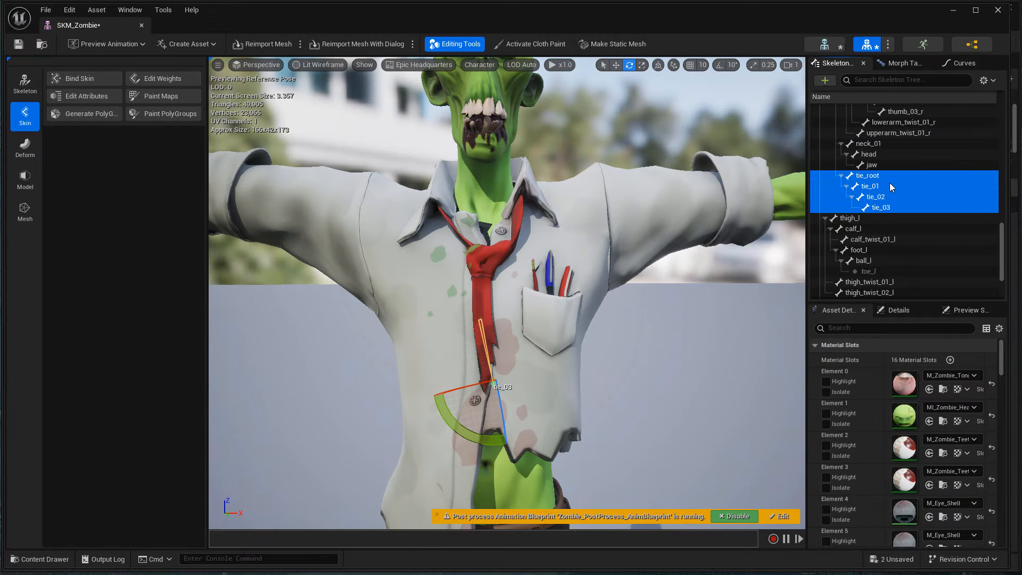
right_click(889, 179)
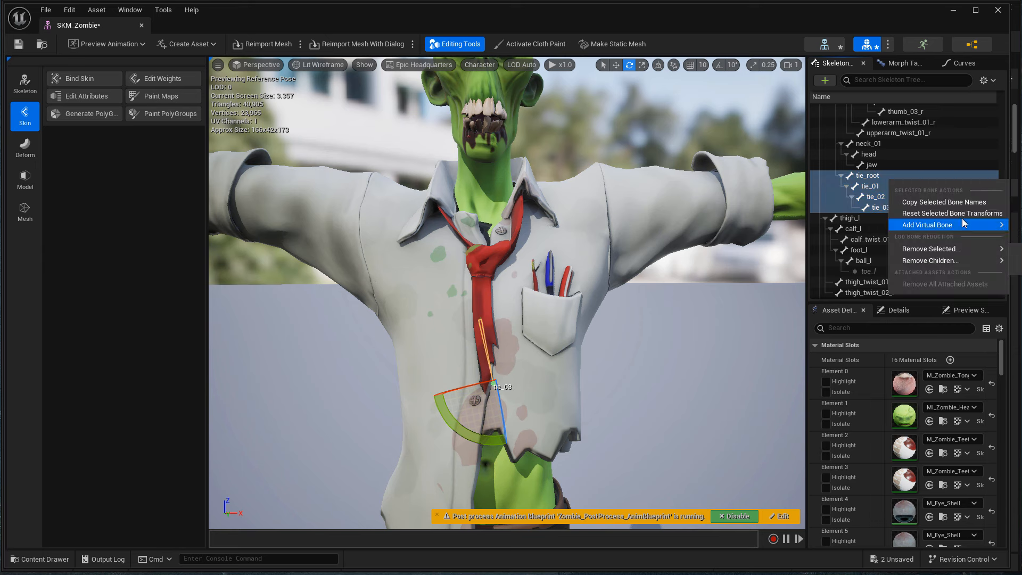
left_click(953, 212)
Test-rotate tie_root about its axes once more and undo the last rotation
left_click(884, 177)
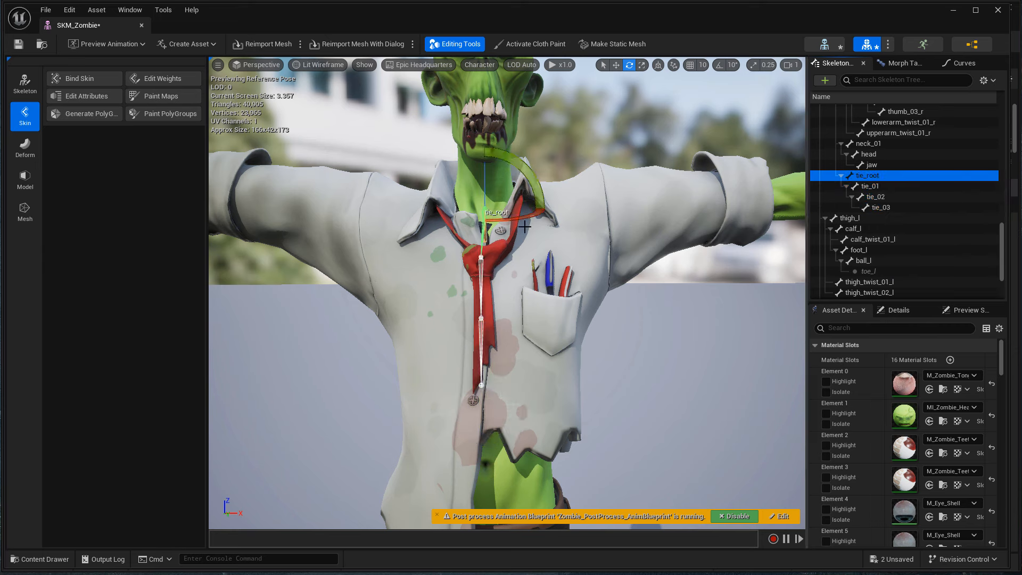
left_click_drag(510, 219, 515, 219)
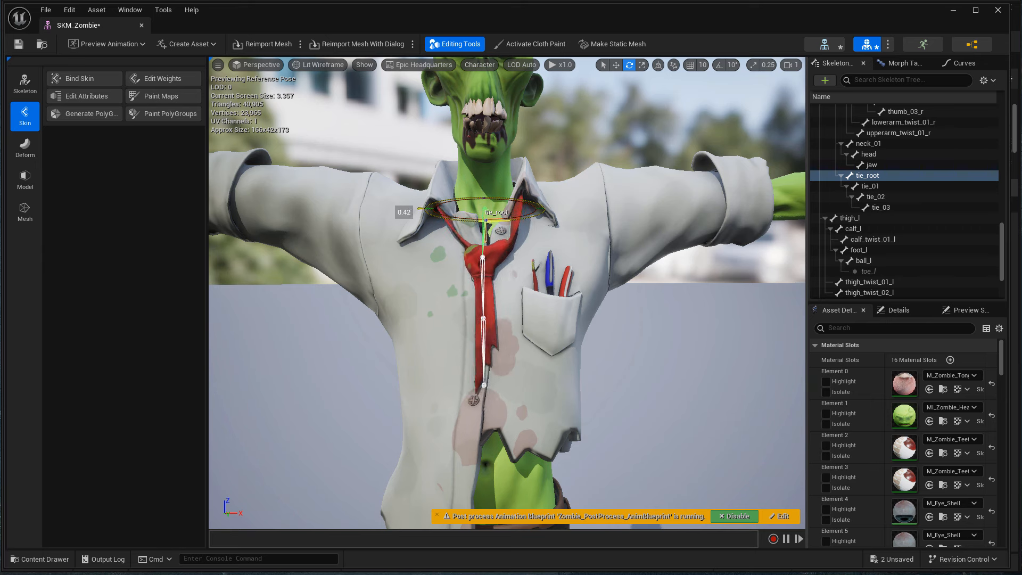
left_click_drag(515, 218, 519, 219)
left_click_drag(528, 181, 568, 193)
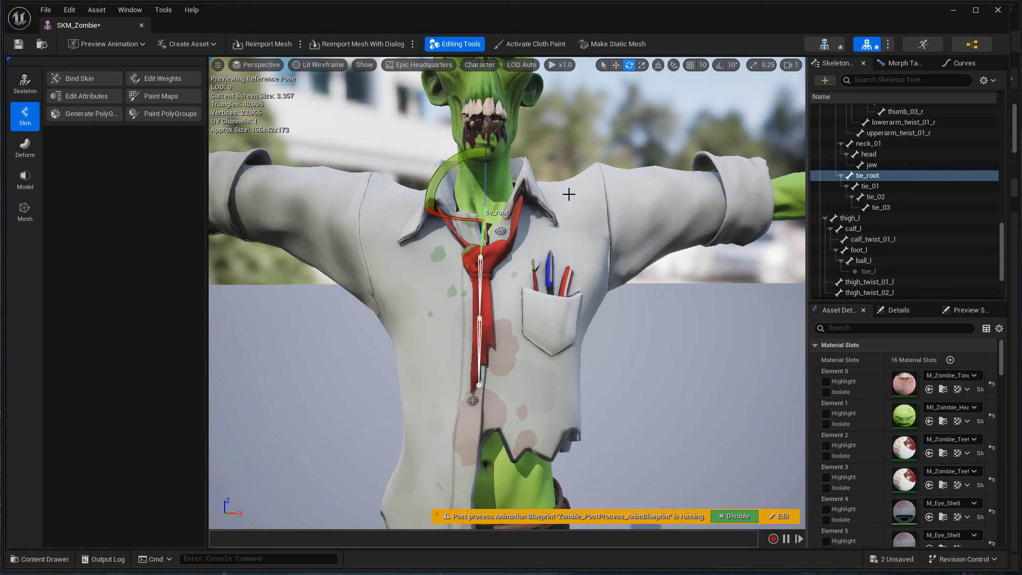
key("ctrl+z")
Reopen the skin weight editor on the zombie and save the skeletal mesh
scroll(613, 180, "down", 3)
middle_click_drag(613, 180, 618, 120)
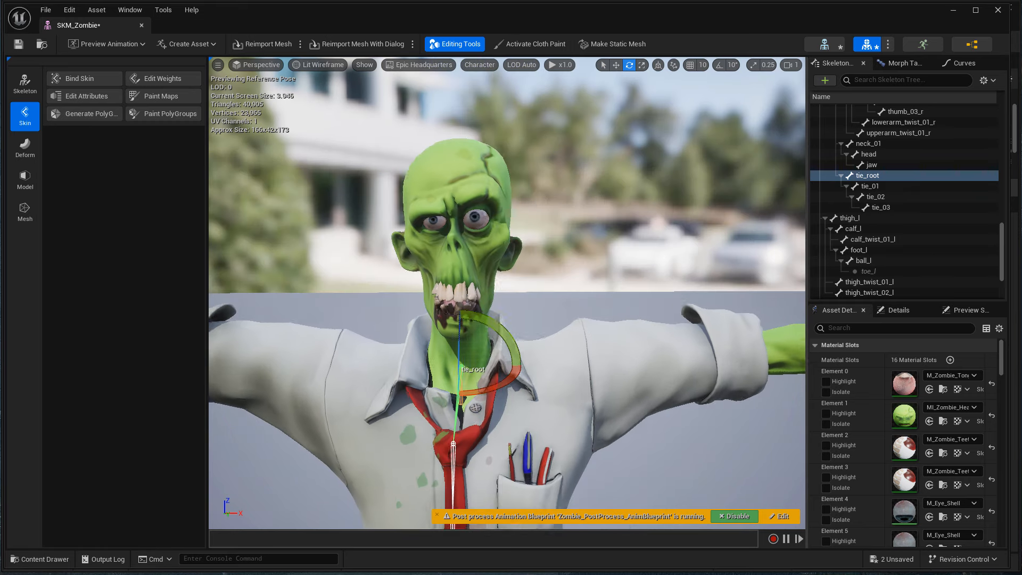
scroll(613, 180, "up", 3)
left_click(143, 80)
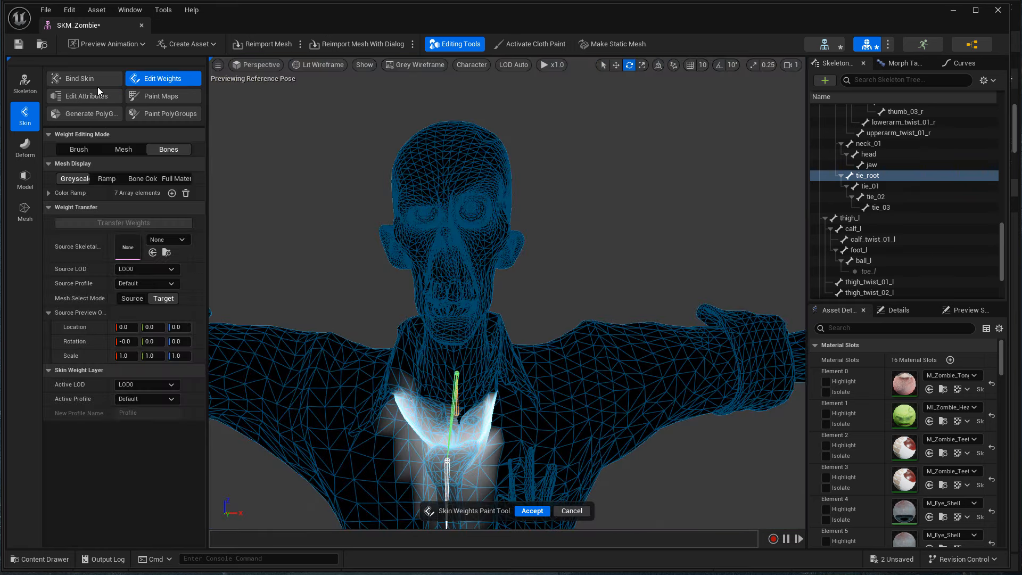
key("ctrl+s")
Select a vertex on the character's left eye in mesh weight editing and grow the selection
left_click(119, 149)
left_click(473, 208)
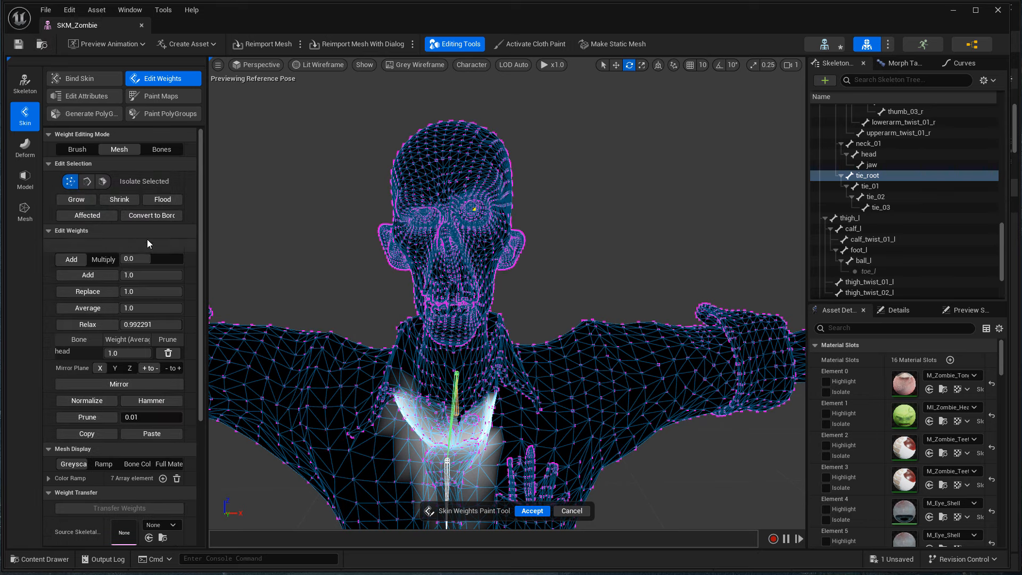
left_click(77, 203)
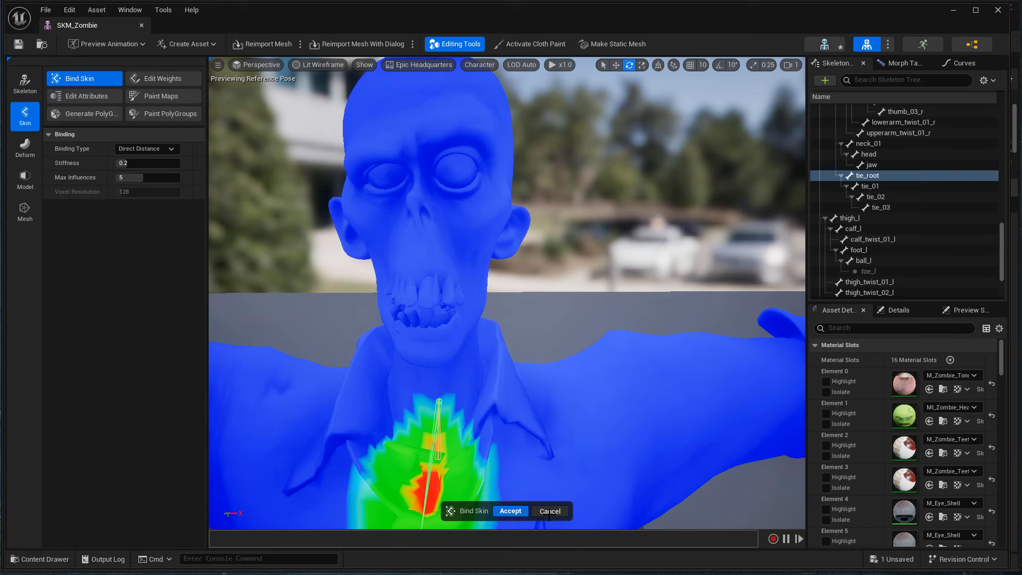
Cancel the Bind Skin preview and start editing the skeleton
left_click(549, 511)
left_click_drag(490, 417, 415, 407)
left_click(23, 82)
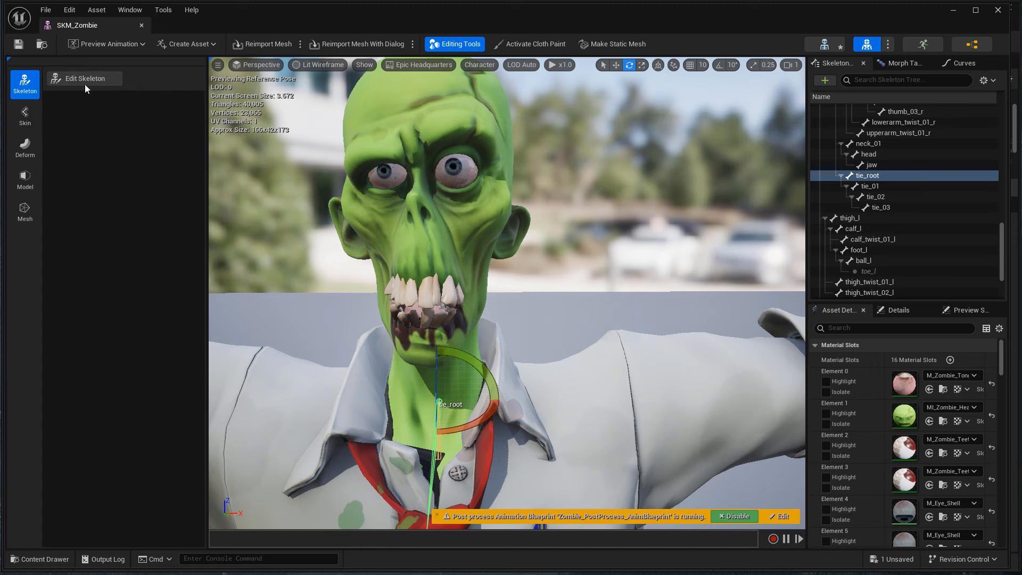
left_click(85, 80)
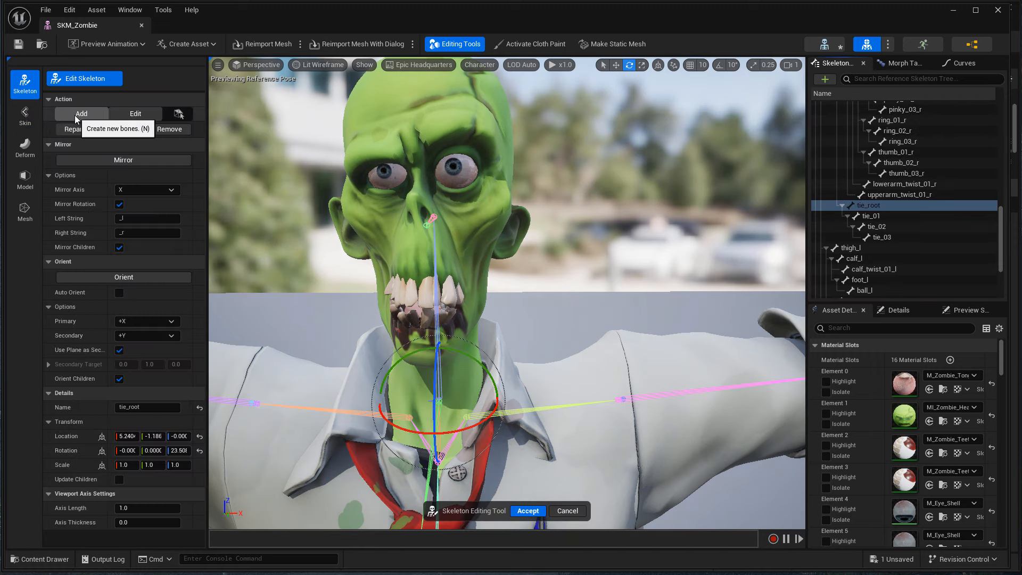
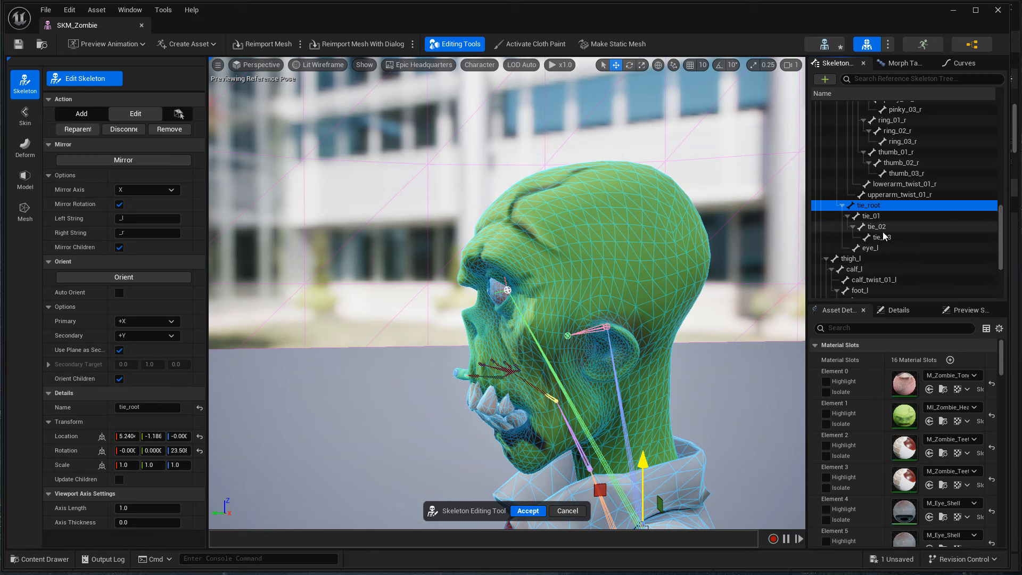
Reparent the eye_l bone from tie_root to the head bone
left_click(885, 247)
scroll(928, 247, "up", 2)
scroll(928, 248, "up", 3)
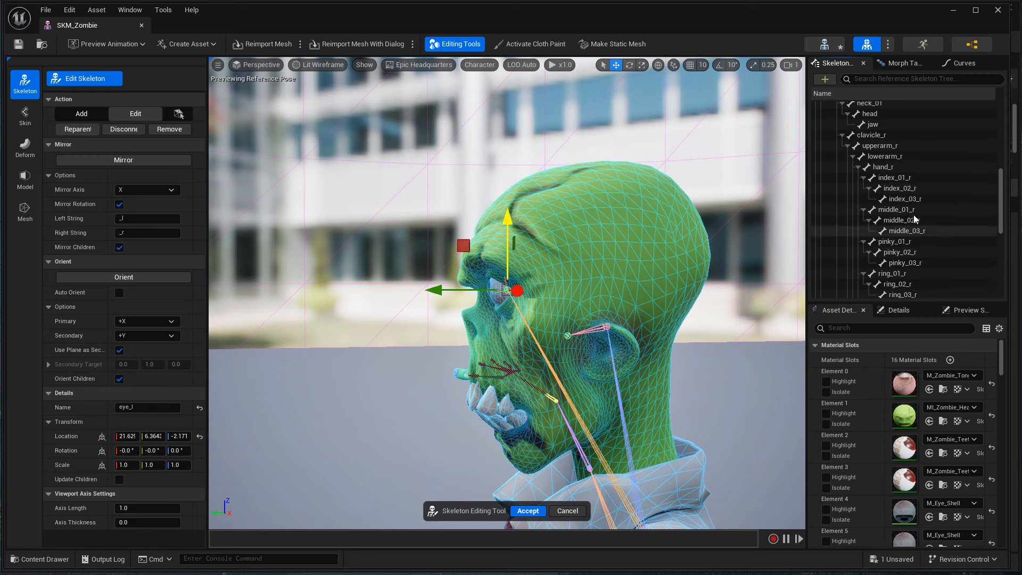
scroll(851, 161, "down", 5)
left_click_drag(879, 205, 883, 132)
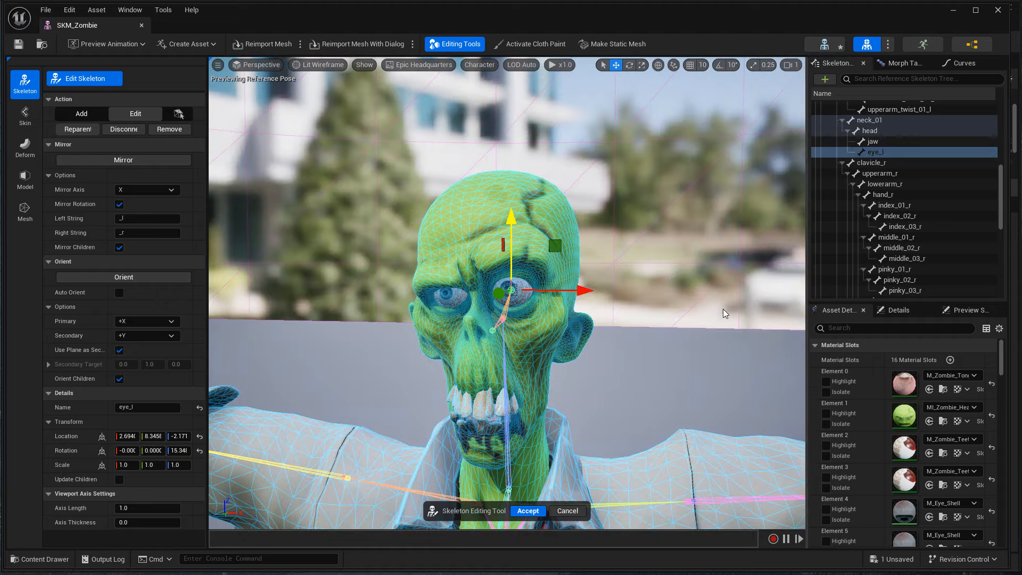
left_click(867, 133)
left_click_drag(637, 308, 703, 310, "alt")
Mirror the eye_l bone across the X axis, swapping the _l suffix for _r, and accept the skeleton edits
right_click(892, 154)
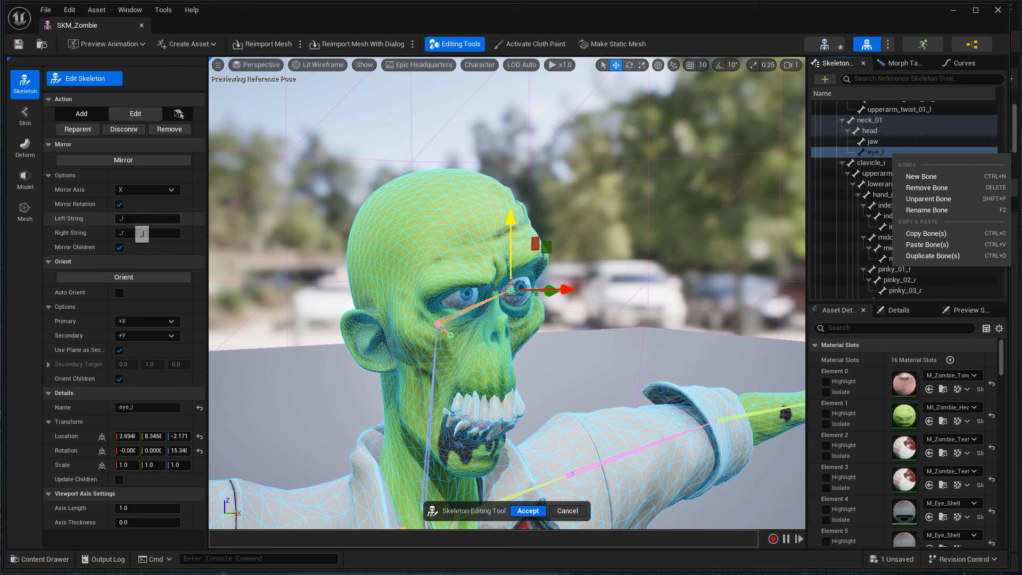
left_click(873, 131)
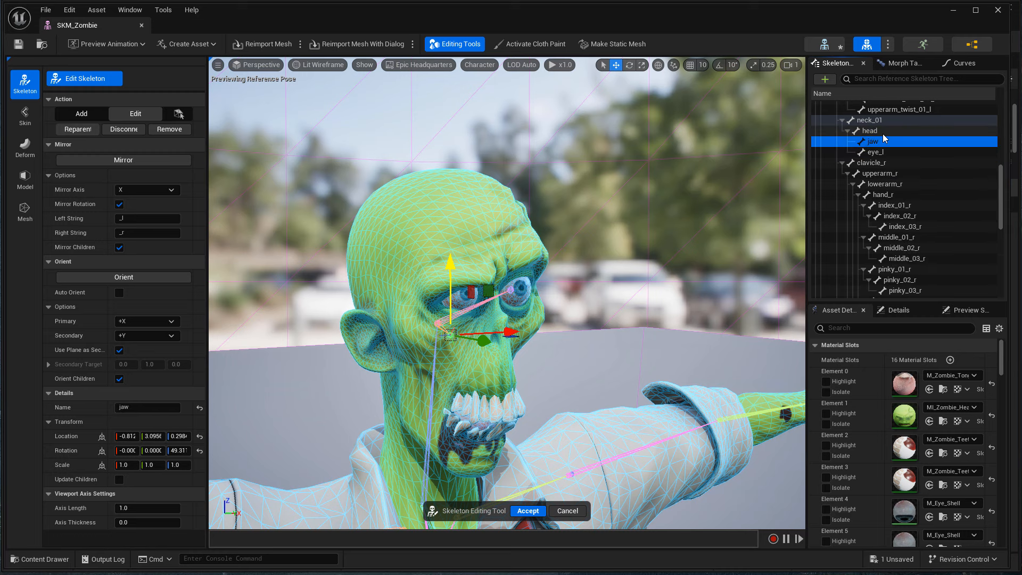
right_click(882, 134)
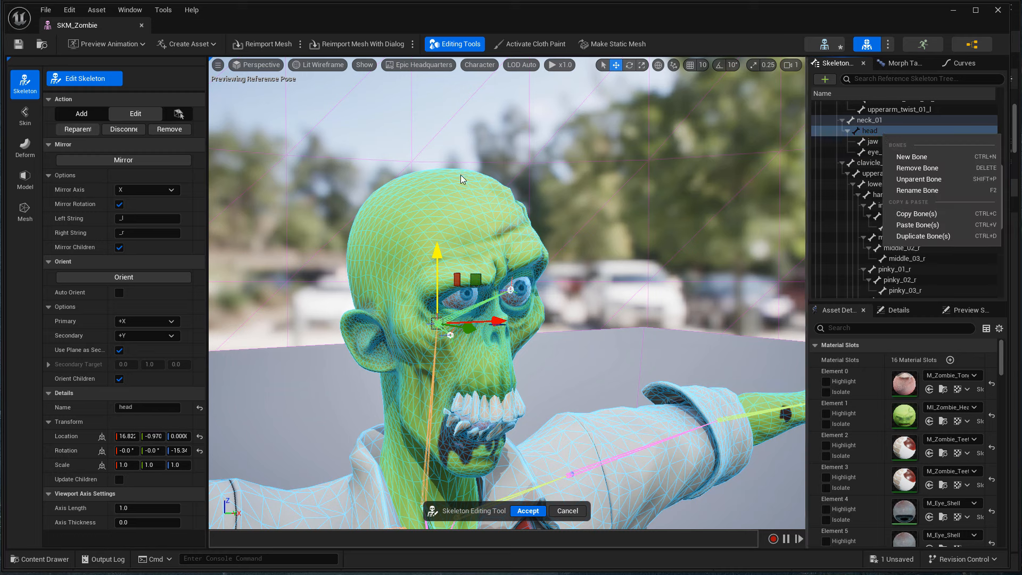
left_click(873, 152)
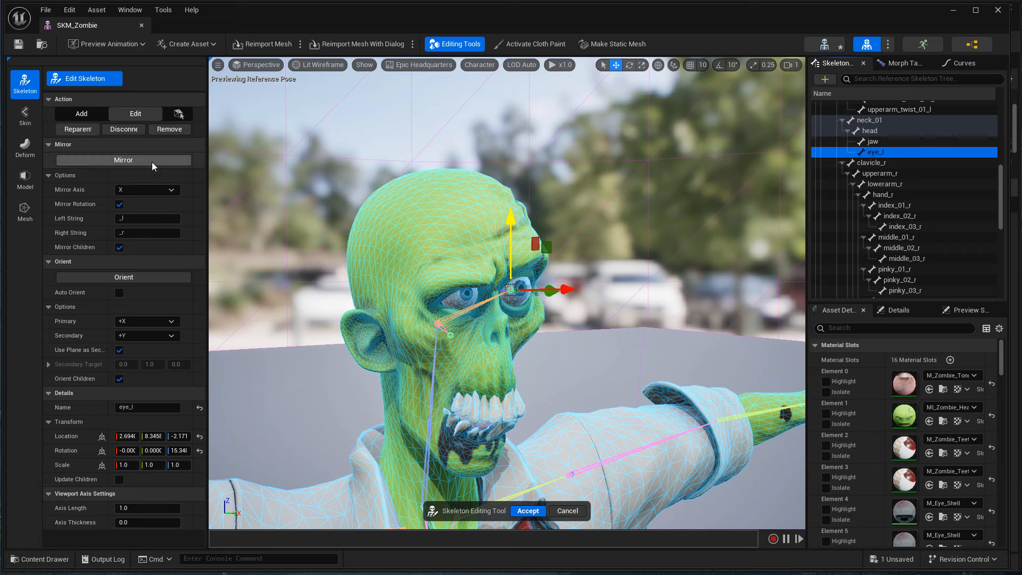
left_click(888, 164)
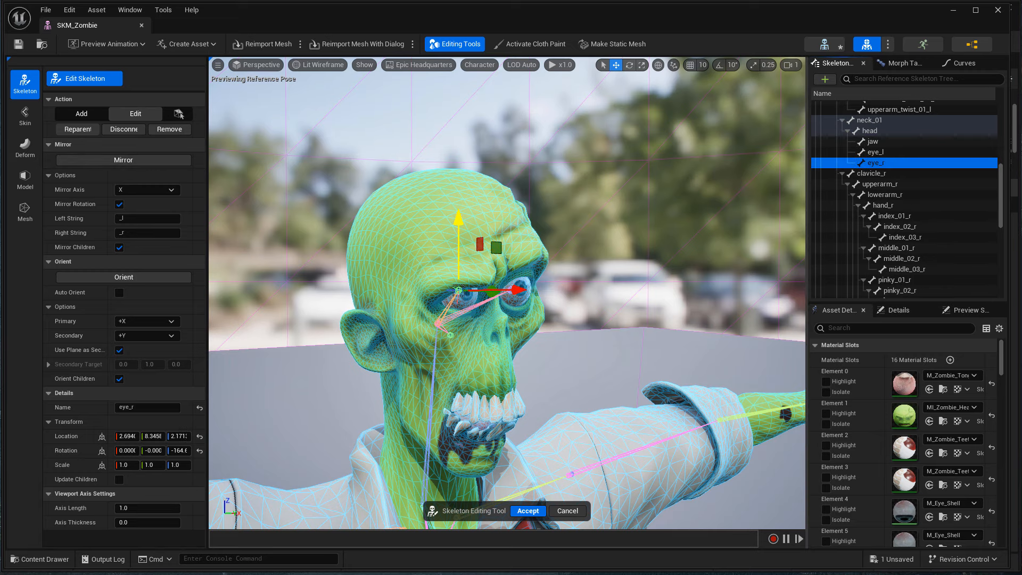
left_click_drag(740, 234, 629, 219, "alt")
scroll(633, 219, "up", 2)
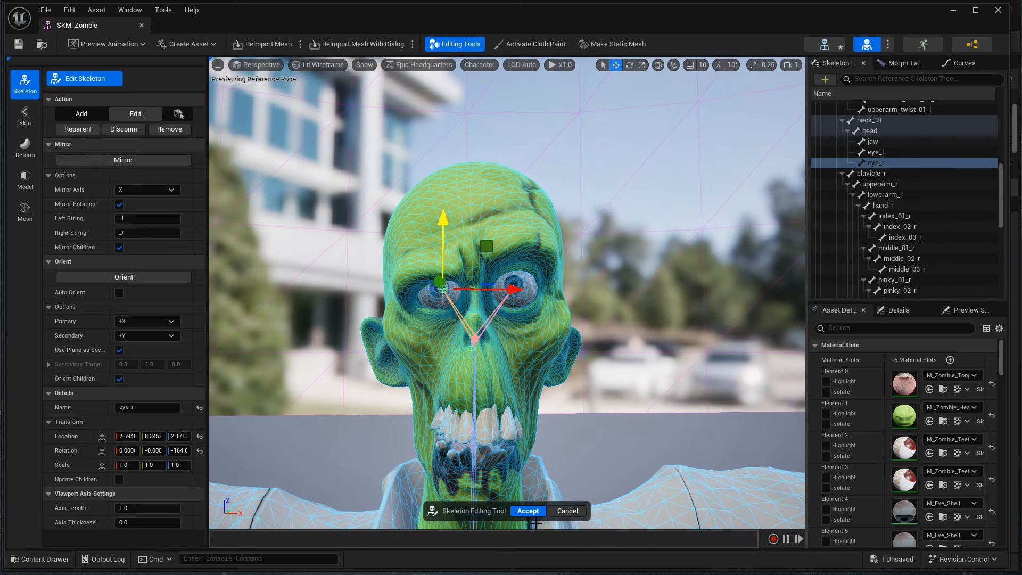
left_click(634, 220)
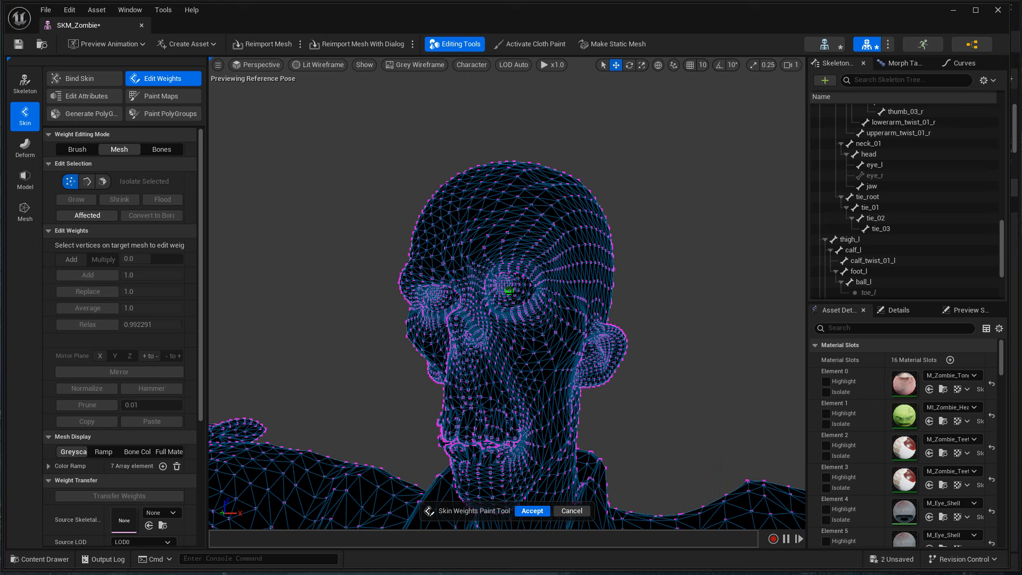
Select the left eyeball's vertices by growing from one vertex and replace their weights with eye_l at 1.0
left_click(511, 287)
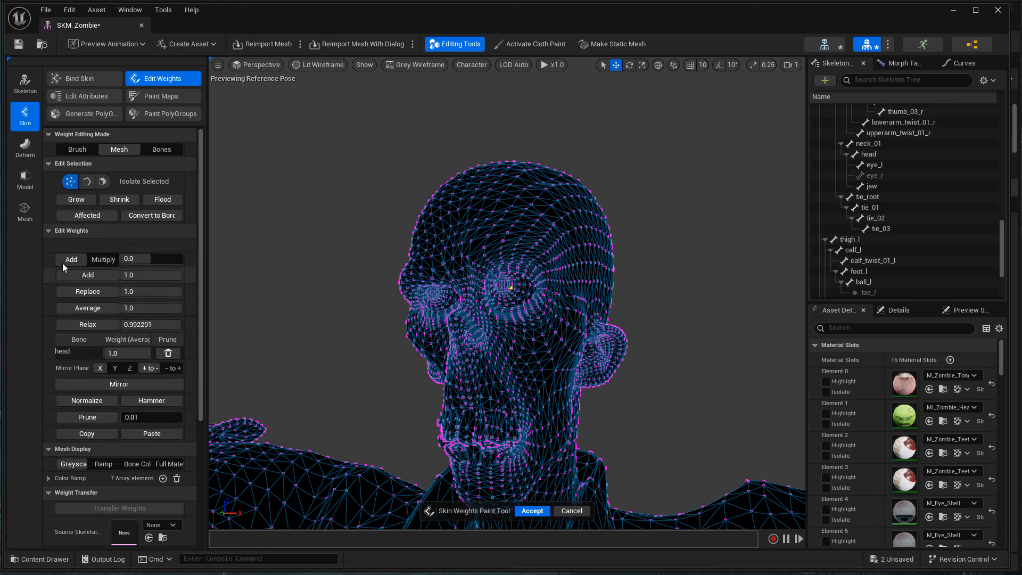
left_click(79, 199)
left_click(78, 199)
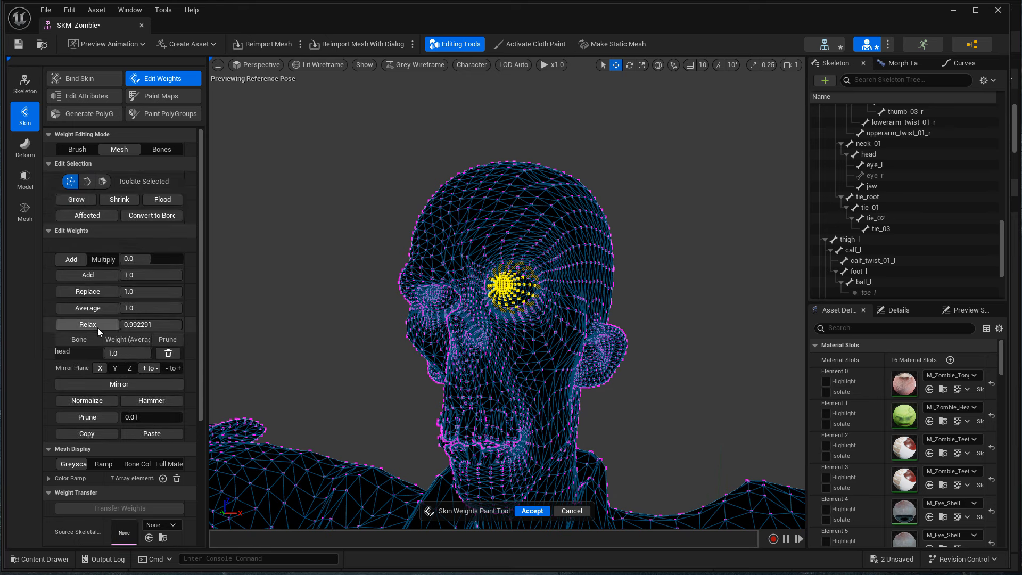
left_click(874, 165)
left_click(88, 292)
Select the right eyeball's vertices by growing from one vertex, replace their weights with eye_r at 1.0, and accept
left_click_drag(511, 373, 574, 375, "alt")
left_click(439, 292)
left_click(76, 199)
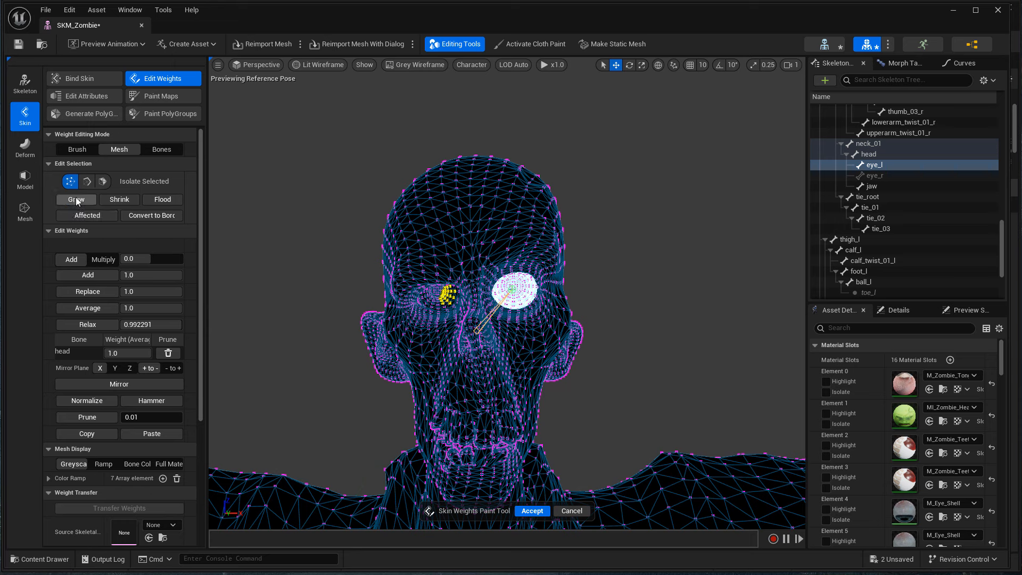
left_click(76, 199)
left_click(76, 199)
left_click(76, 199)
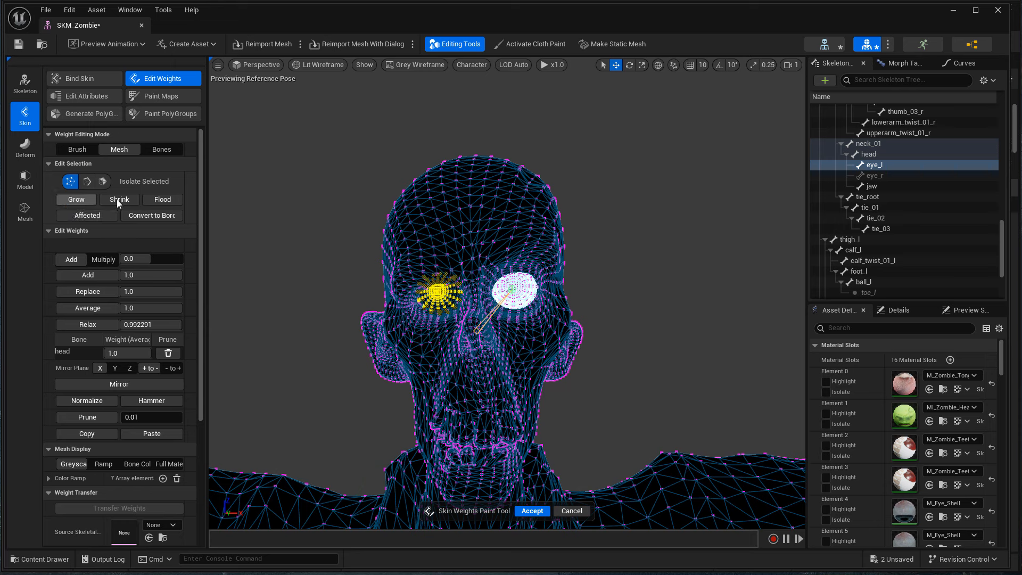
left_click(902, 176)
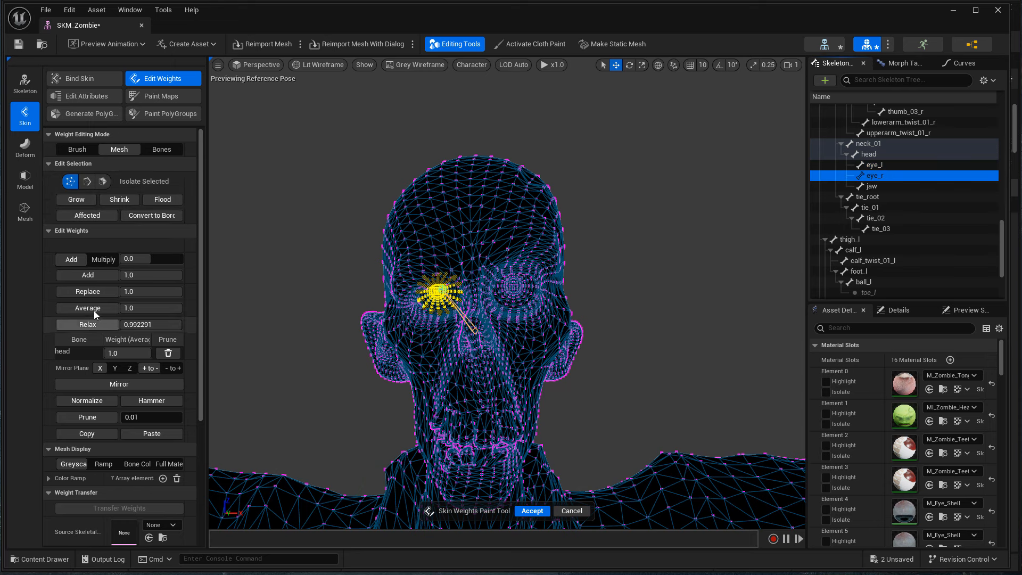
left_click(102, 292)
left_click(532, 509)
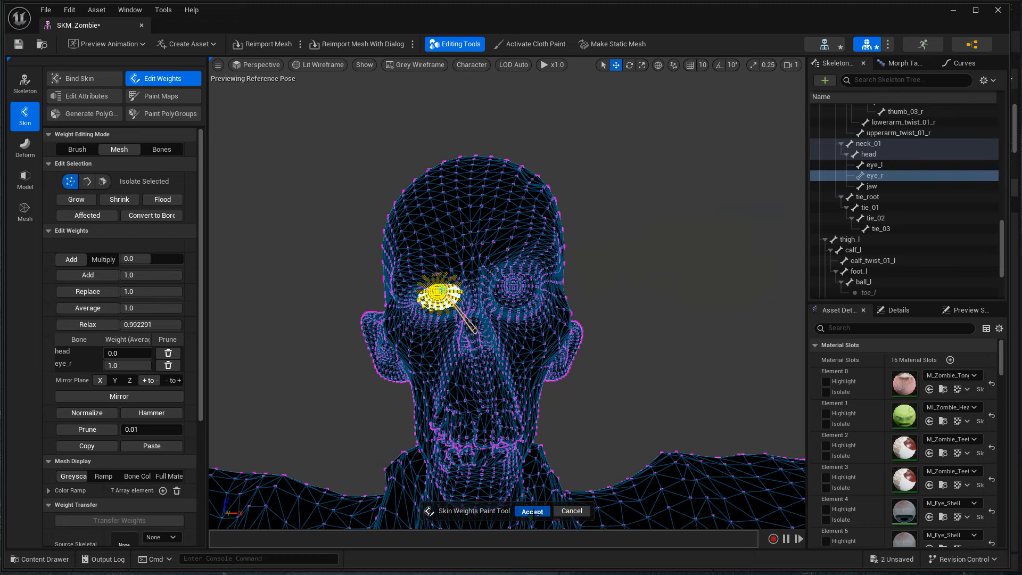
Rotate an eye bone on the shaded head to test the eyeball weights
right_click_drag(512, 342, 564, 342, "alt")
key("e")
left_click_drag(409, 283, 473, 284)
Reset the transforms of eye_l and eye_r and save the skeletal mesh
left_click(873, 165)
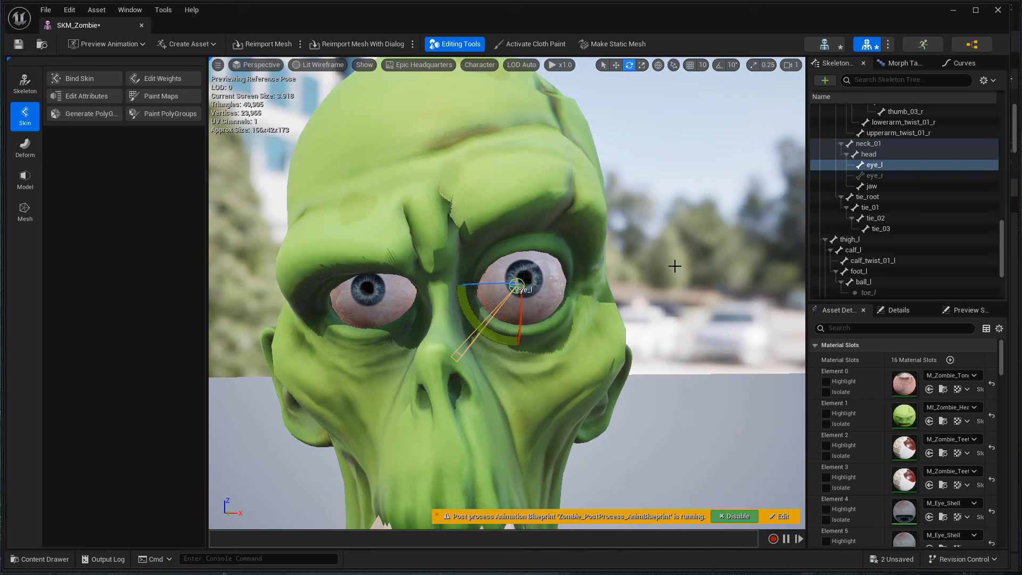
left_click(875, 176, "ctrl")
right_click(890, 176)
left_click(958, 209)
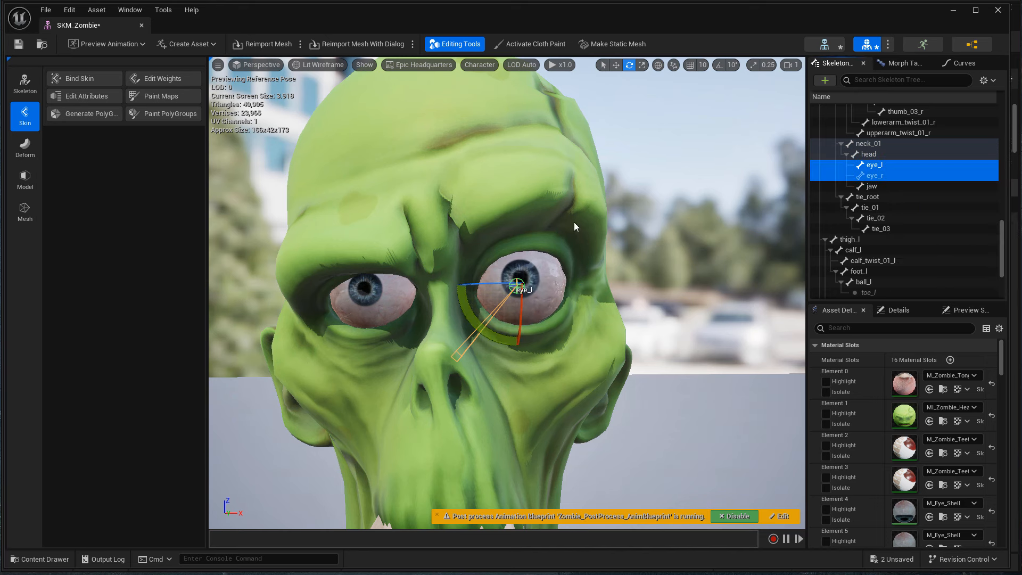
left_click(576, 226)
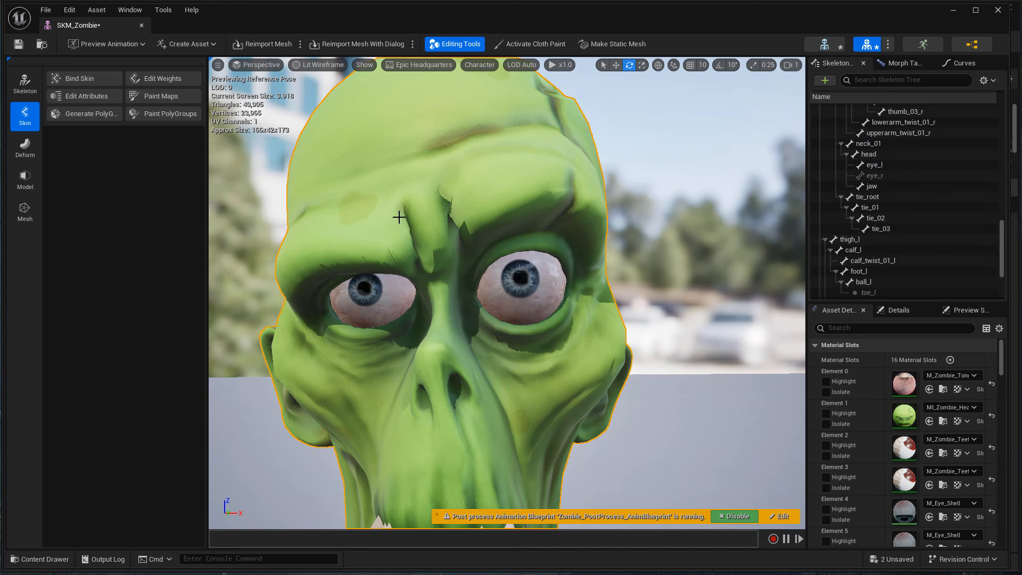
left_click(18, 44)
Paint eye_l weights onto the skin around the left eye with the Replace brush at strength 0.1
left_click(168, 83)
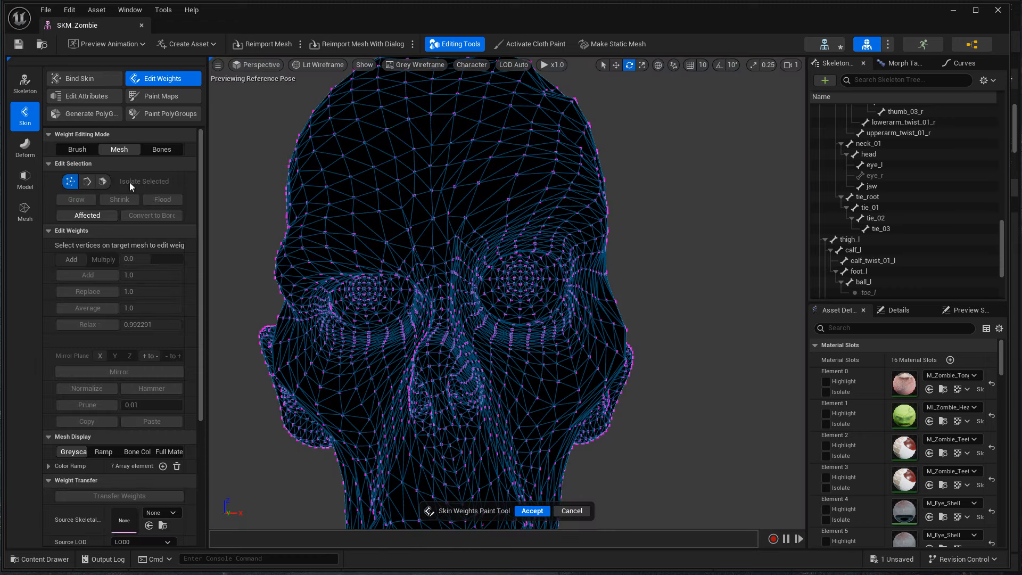
left_click(79, 151)
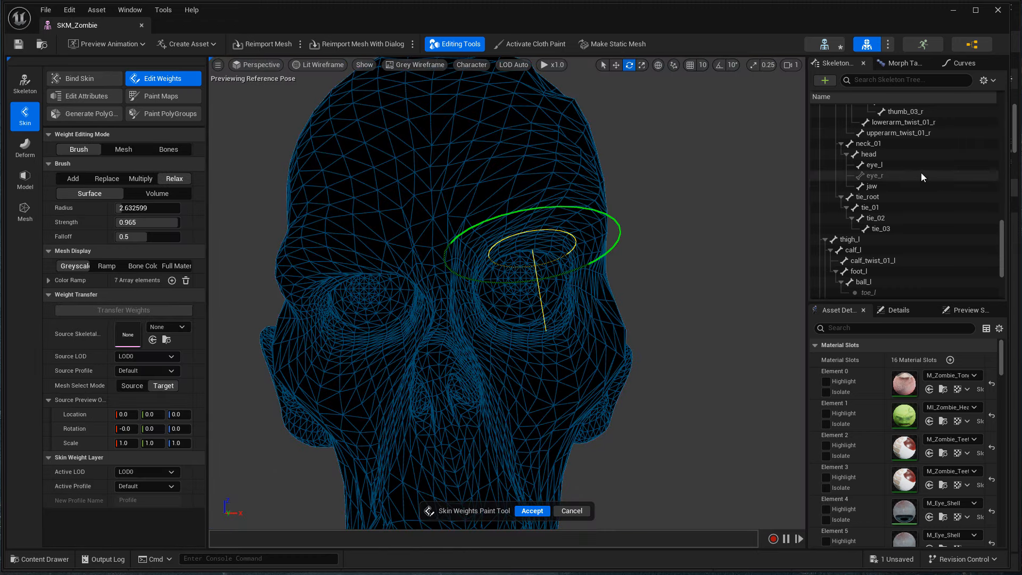
left_click(880, 167)
scroll(404, 266, "up", 4)
left_click(106, 179)
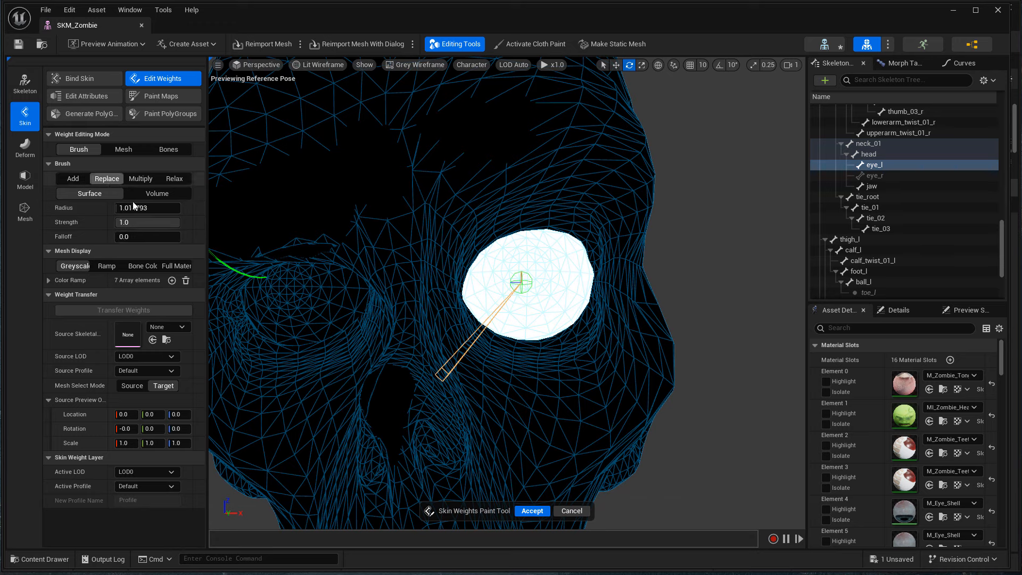
left_click(148, 223)
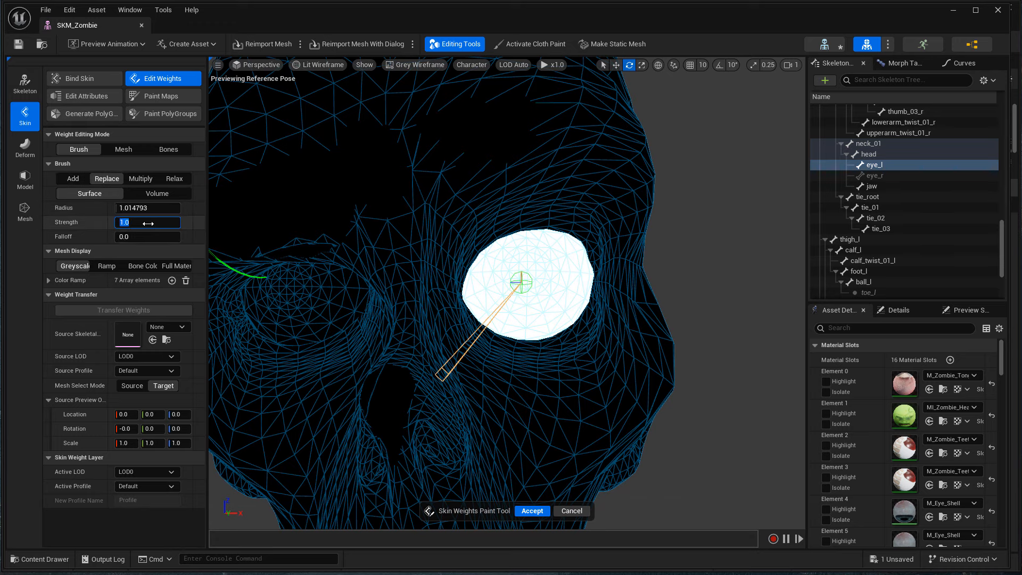
mouse_move(531, 224)
left_mouse_down("alt")
mouse_move(479, 248)
mouse_move(558, 230)
mouse_move(515, 222)
mouse_move(479, 240)
left_mouse_up("alt")
key("ctrl+z")
key("b")
Switch weight editing to Bones mode and rotate eye_l to test the painted eyelid weights
left_click(168, 149)
left_click(874, 165)
mouse_move(561, 276)
left_mouse_down()
mouse_move(572, 277)
mouse_move(562, 276)
left_mouse_up()
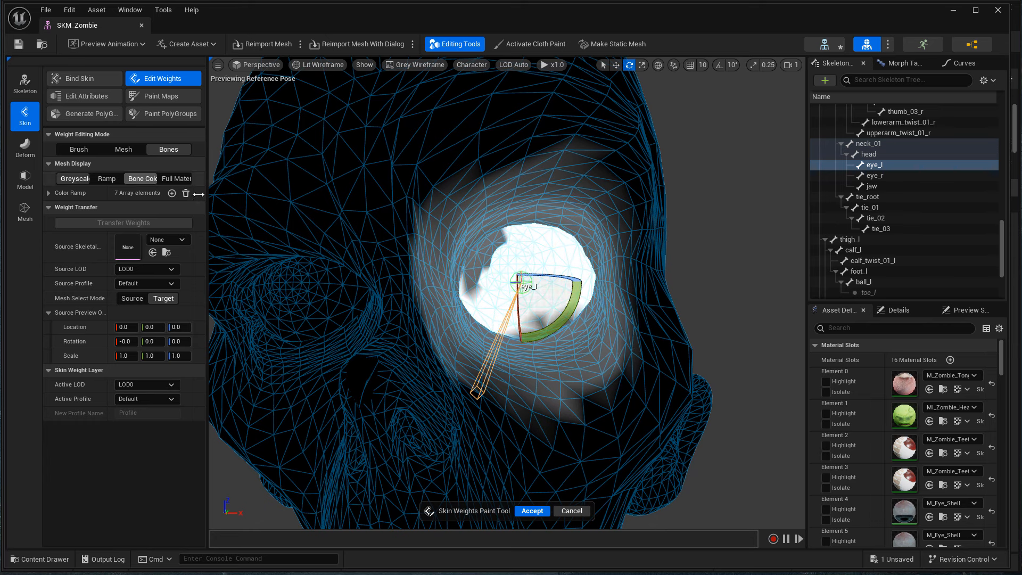
Flood-select the left eyeball, replace its weights with eye_l at 1.0, accept, and test by rotating the bone
left_click(122, 150)
left_click(539, 285)
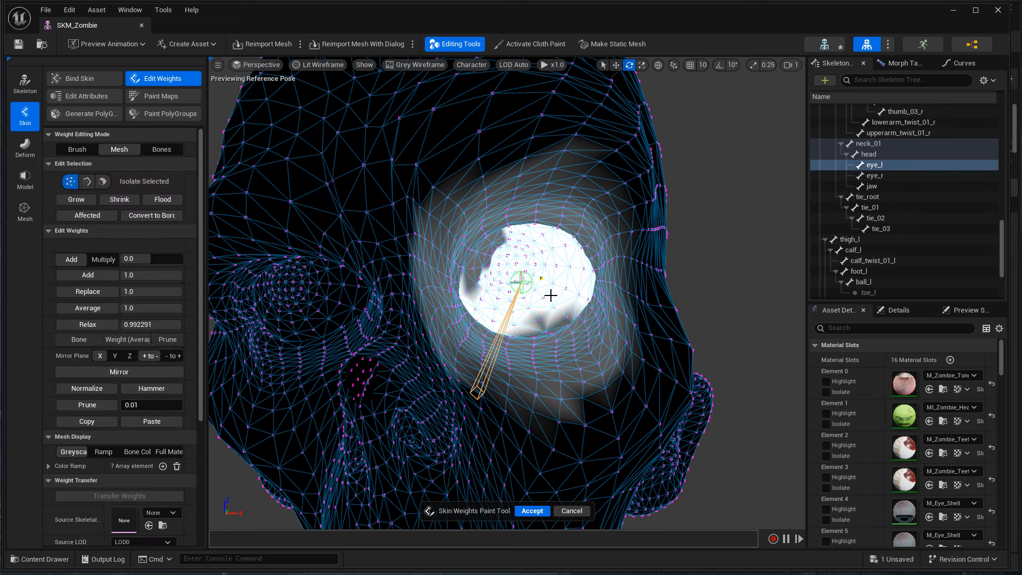
left_click(162, 199)
left_click(88, 291)
left_click(542, 510)
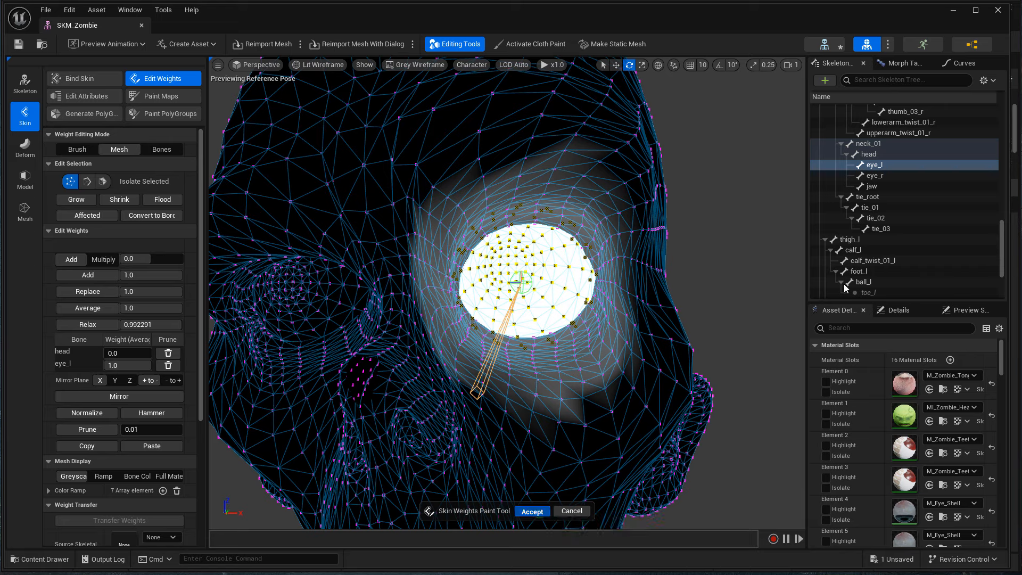
mouse_move(553, 277)
left_mouse_down()
mouse_move(574, 278)
mouse_move(543, 278)
mouse_move(575, 277)
mouse_move(549, 278)
left_mouse_up()
left_click_drag(515, 314, 515, 336)
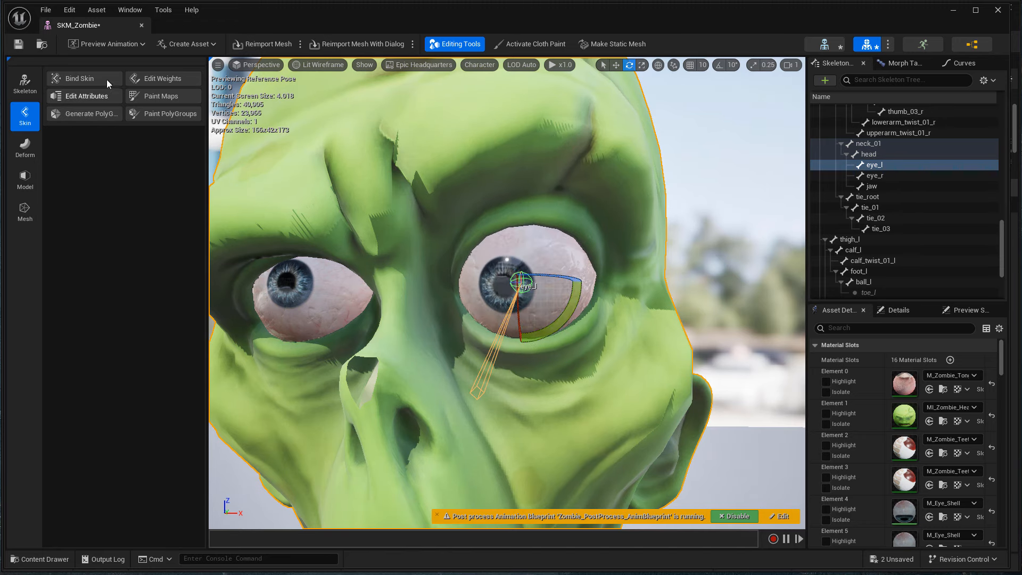
Reopen weight editing and inspect the eye_r bone's weights on the right eye
left_click(156, 84)
left_click(896, 175)
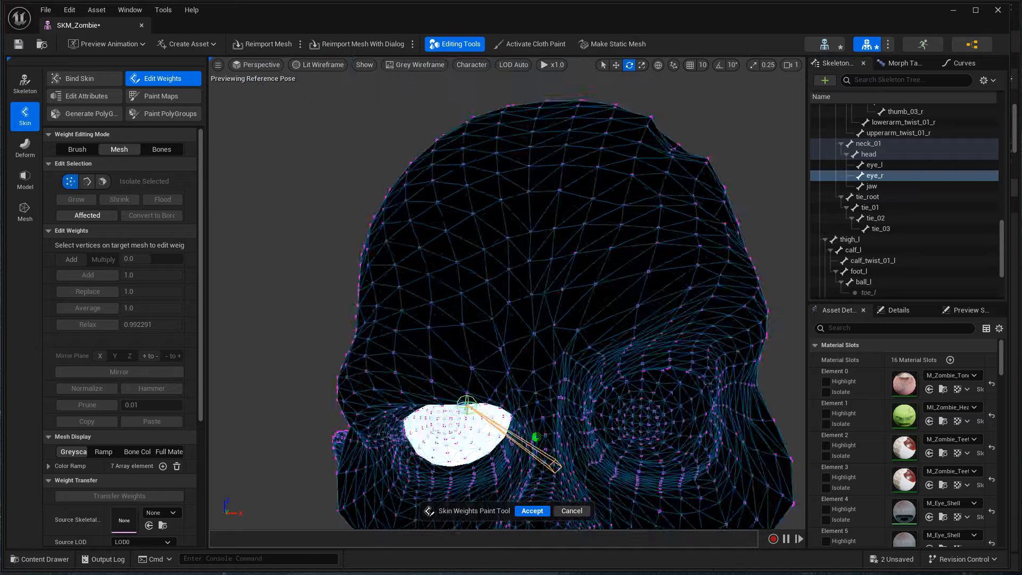
mouse_move(507, 298)
right_mouse_down()
mouse_move(612, 287)
mouse_move(500, 304)
mouse_move(511, 362)
mouse_move(532, 283)
right_mouse_up()
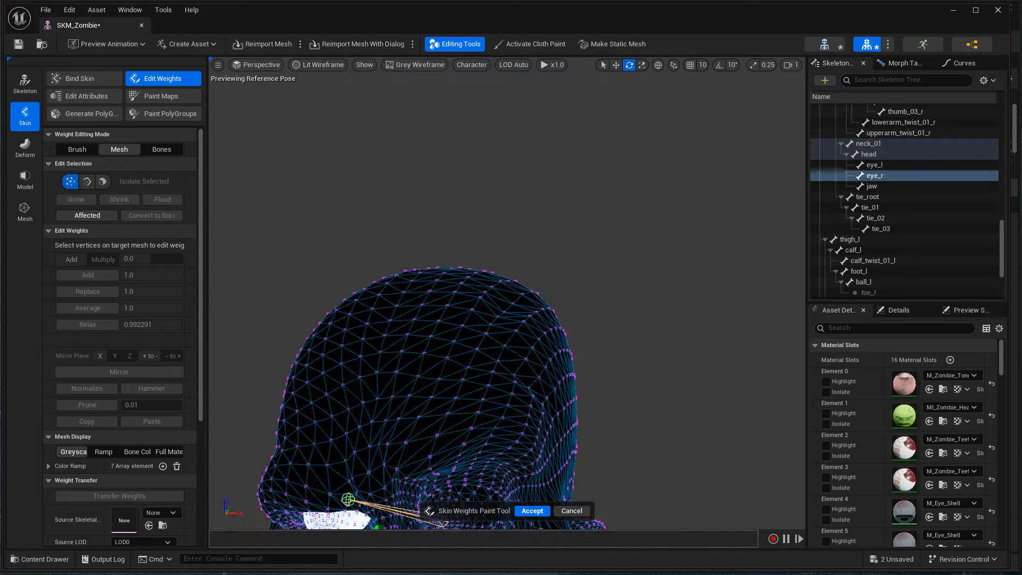
right_click_drag(377, 298, 421, 399)
left_click(346, 296)
right_click_drag(346, 296, 298, 293)
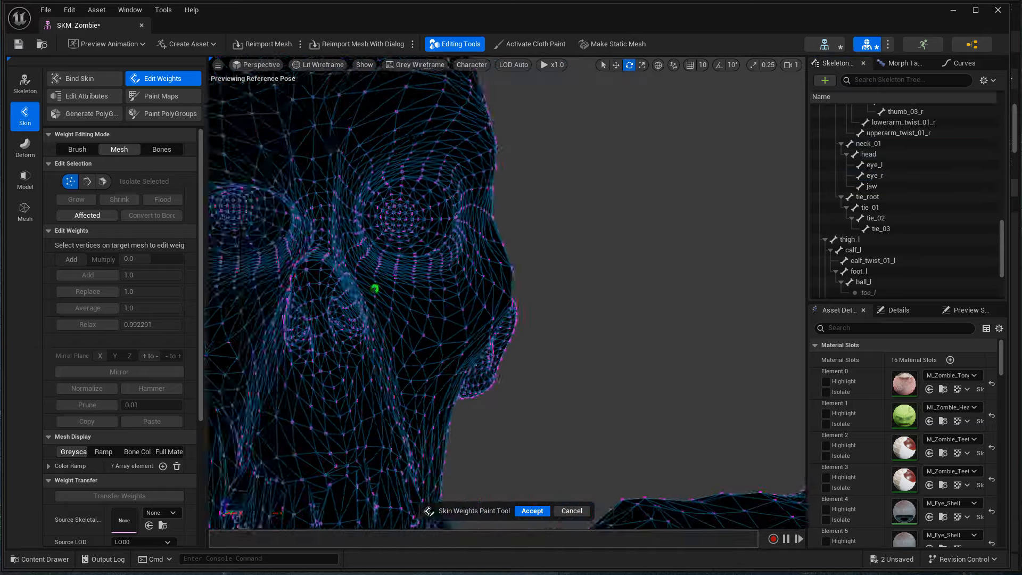
right_click_drag(375, 288, 353, 294)
Select a vertex below the character's right eye and grow the selection repeatedly over the surrounding area
left_click(371, 299)
left_click(80, 201)
left_click(80, 202)
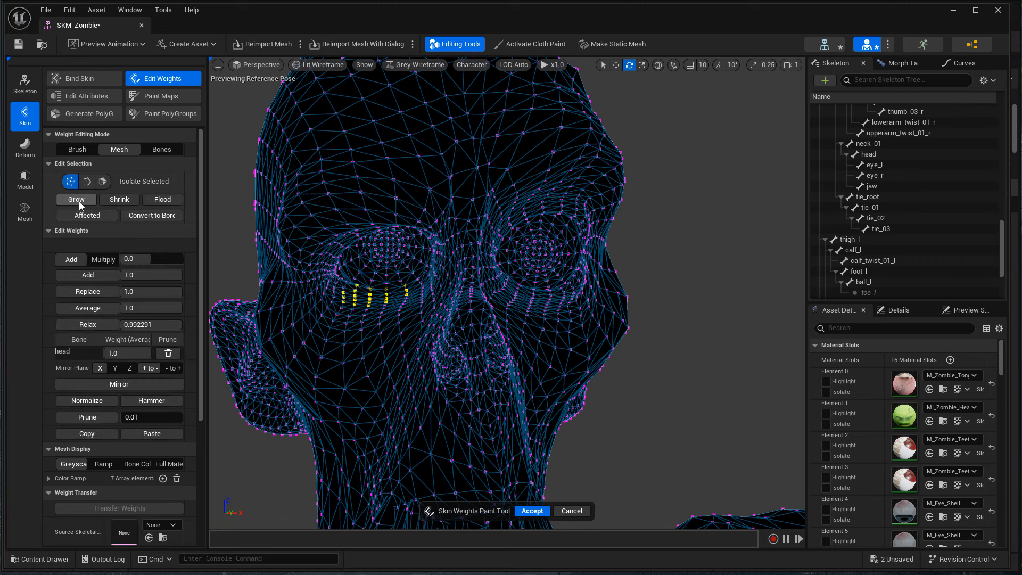
left_click(79, 201)
left_click(79, 201)
left_click(78, 201)
left_click(79, 201)
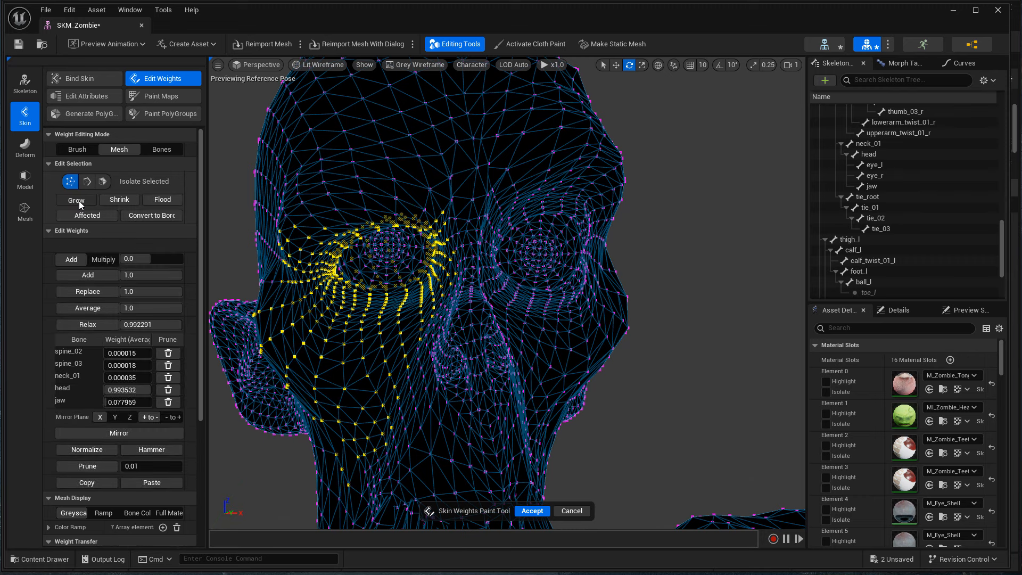
left_click(79, 200)
left_click(79, 200)
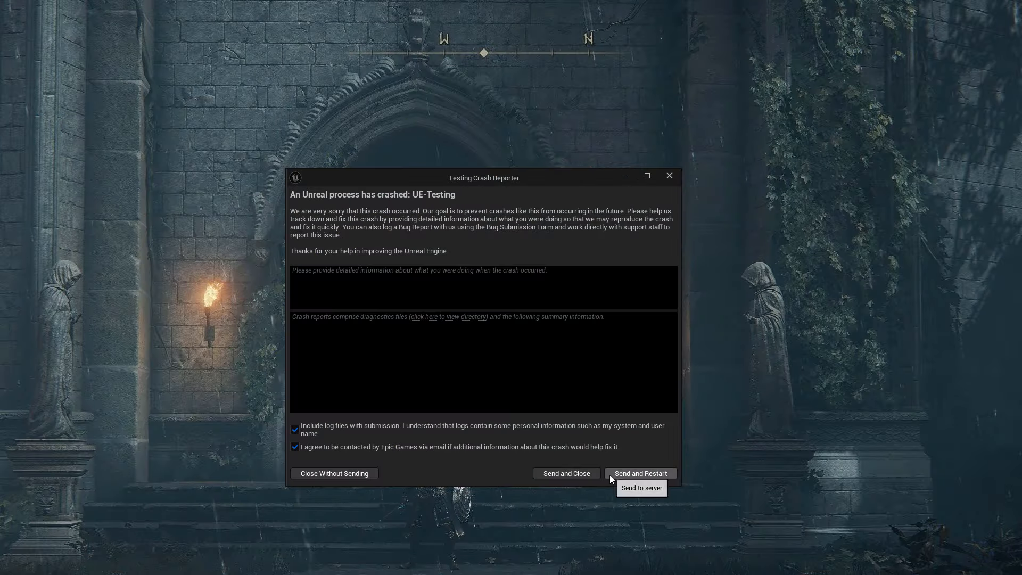
Send the crash report, restart the editor, and reopen the SKM_Zombie skeletal mesh
left_click(620, 473)
left_click(636, 469)
left_click(585, 353)
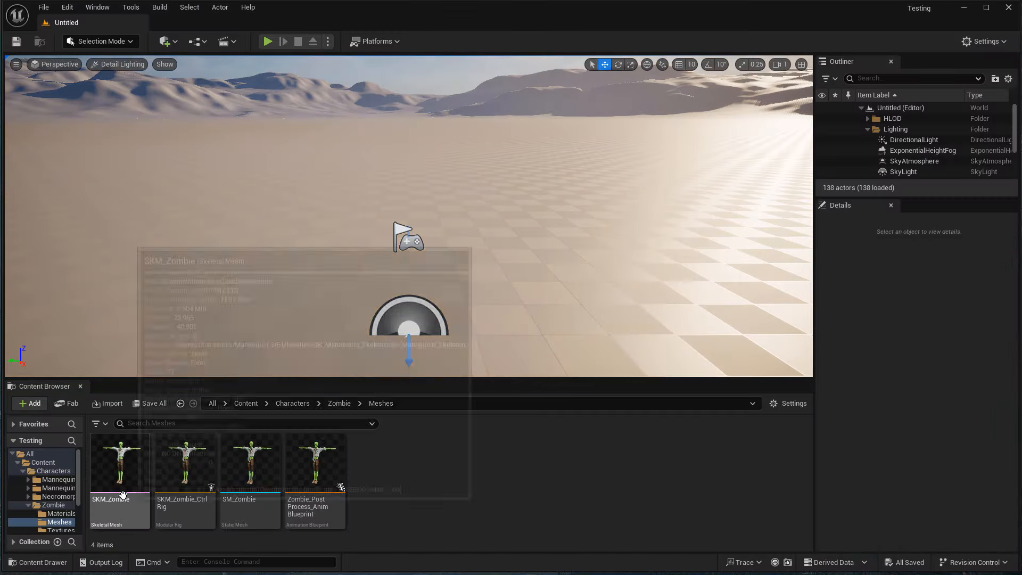
double_click(119, 463)
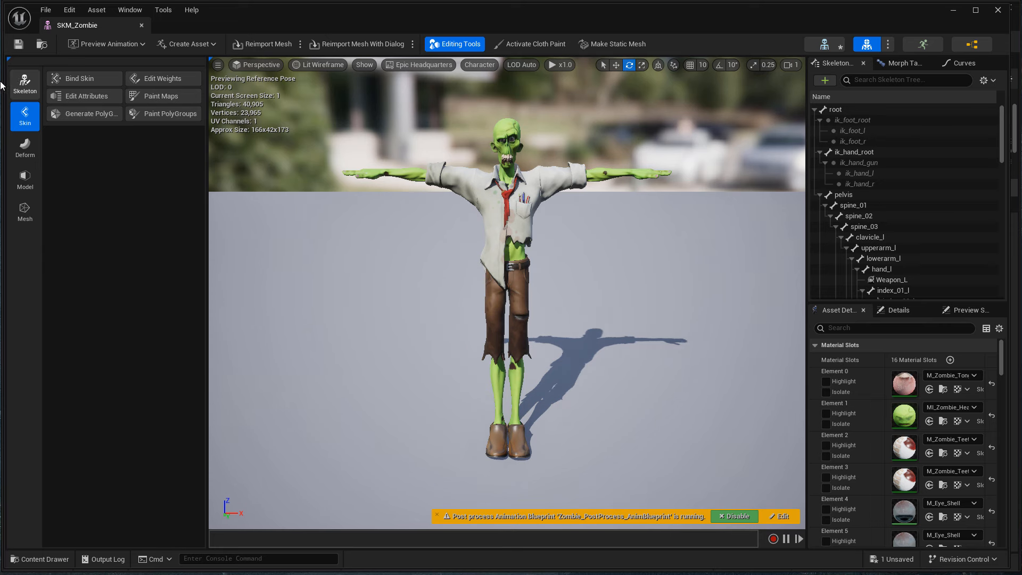
Collapse the clavicle branches in the skeleton hierarchy and focus the view on the eye_r bone
left_click(842, 238)
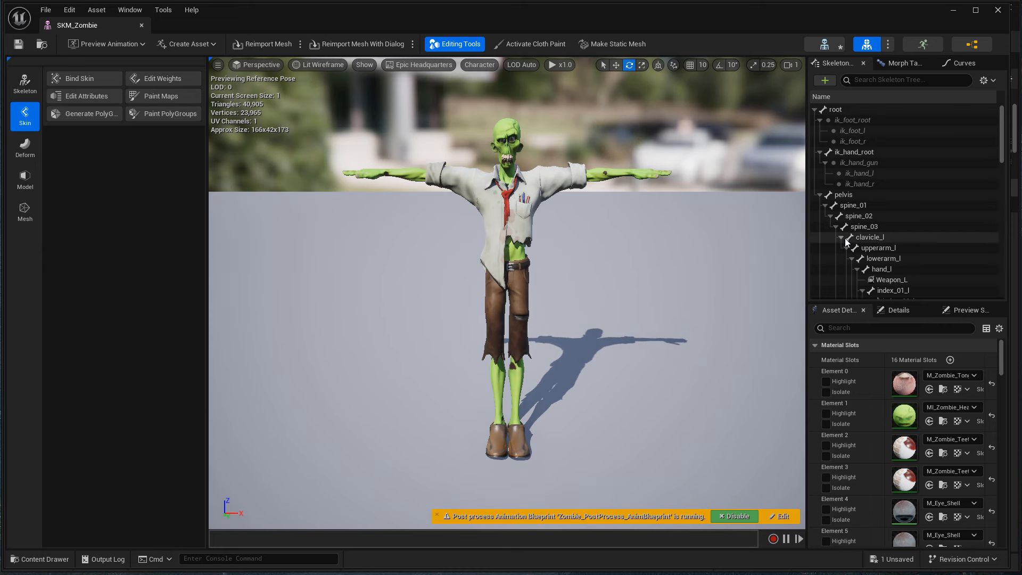
scroll(909, 273, "down", 2)
left_click(893, 257)
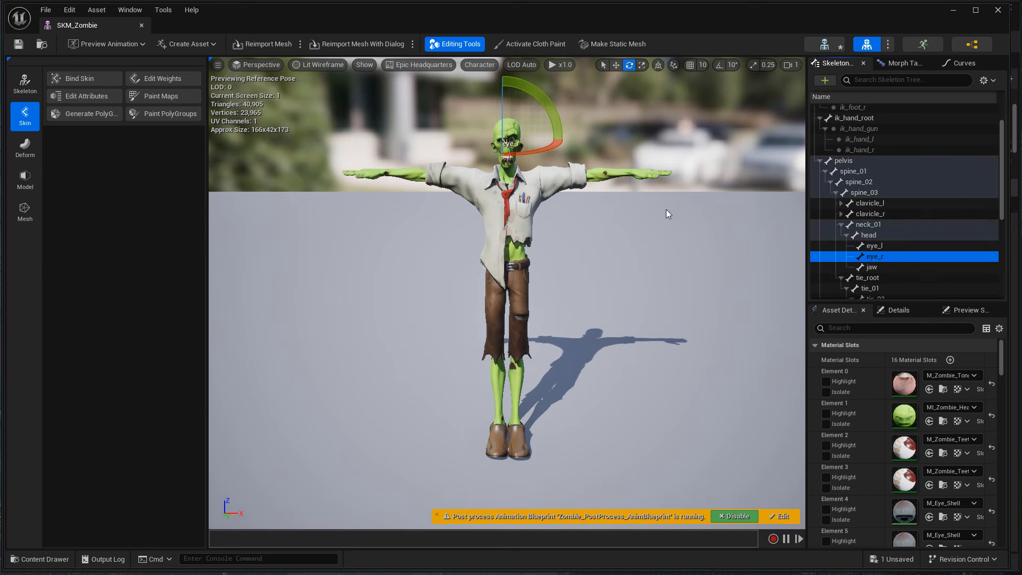
left_click(883, 256)
key("f")
Move the eye_l bone upward to test its eyeball weights, and reset the bone's transform
left_click_drag(455, 305, 538, 323)
left_click(898, 247)
key("w")
left_click_drag(543, 264, 546, 213)
key("ctrl+z")
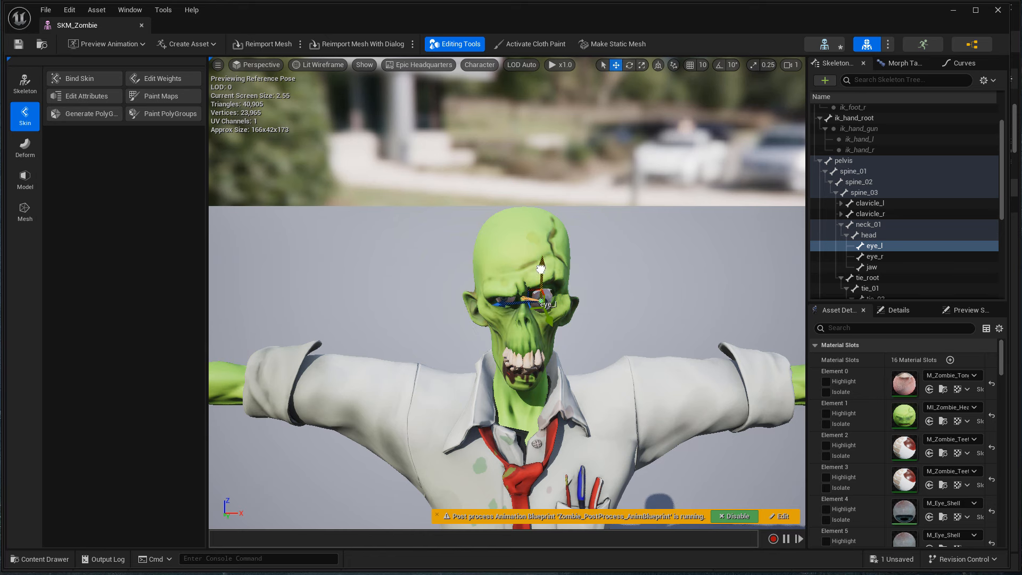
right_click(891, 246)
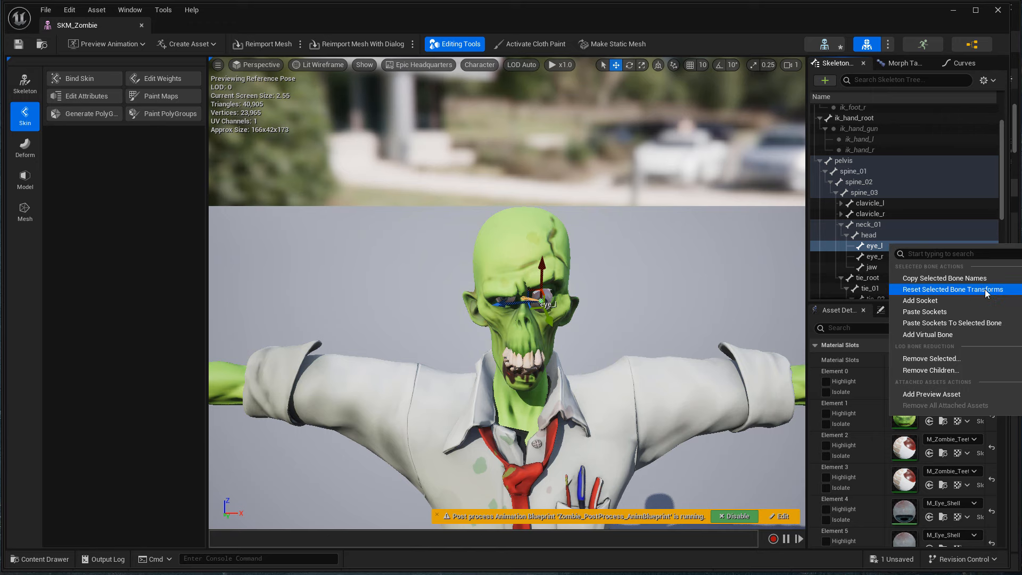
left_click(953, 289)
Start editing weights for eye_l and resize the Replace brush to a radius of about 1.67
left_click(161, 79)
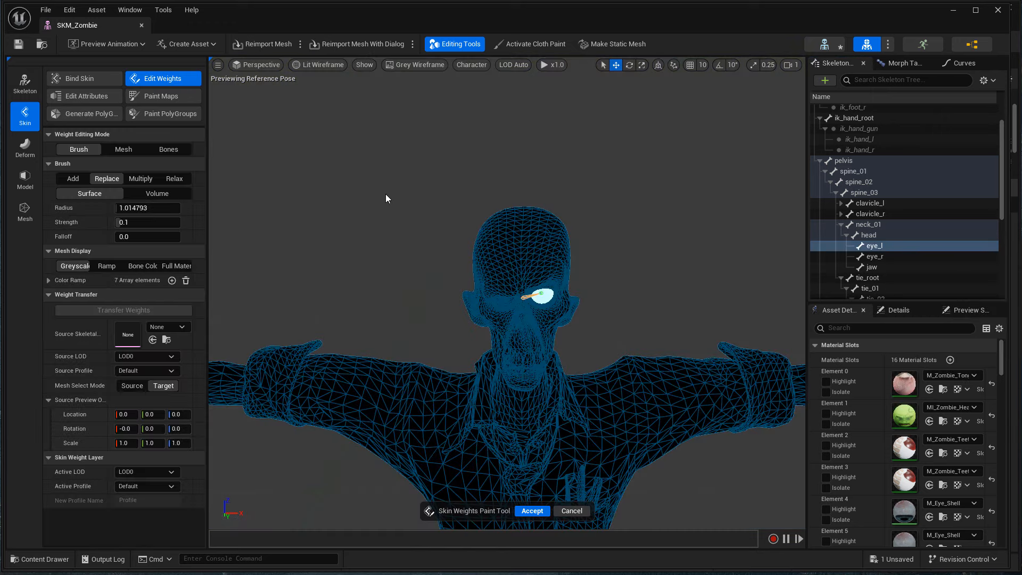
scroll(636, 333, "up", 5)
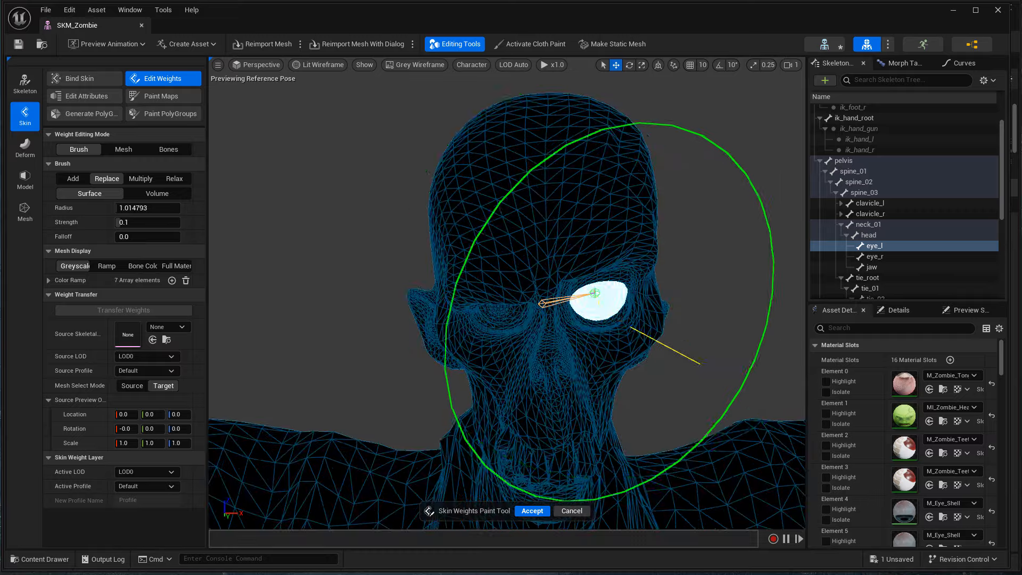
scroll(636, 332, "up", 3)
key("b")
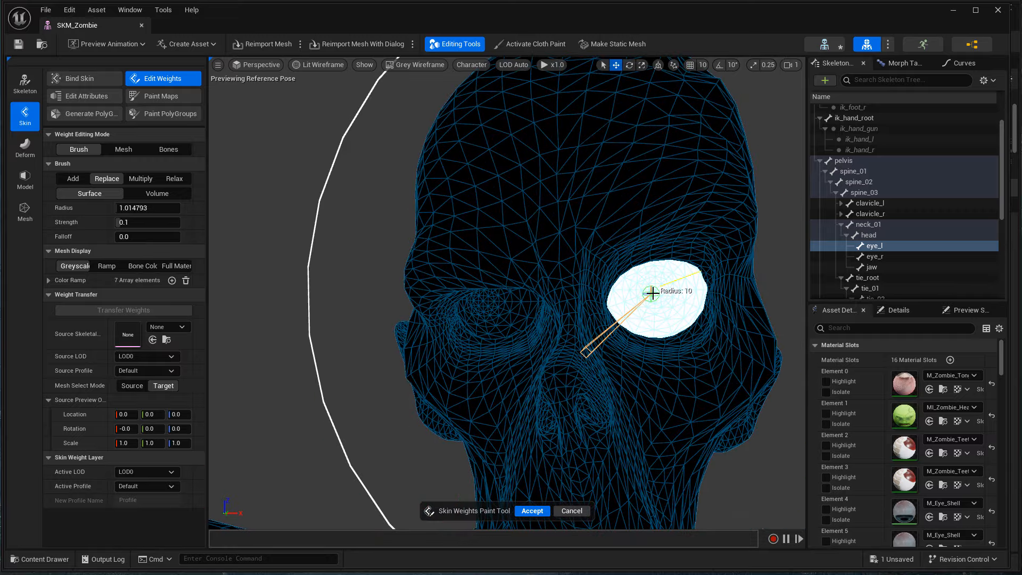
left_click_drag(652, 290, 658, 299)
key("b")
Switch the weight brush to Volume falloff and paint eye_l weights over the left eyeball and surrounding eyelids
left_click(660, 301)
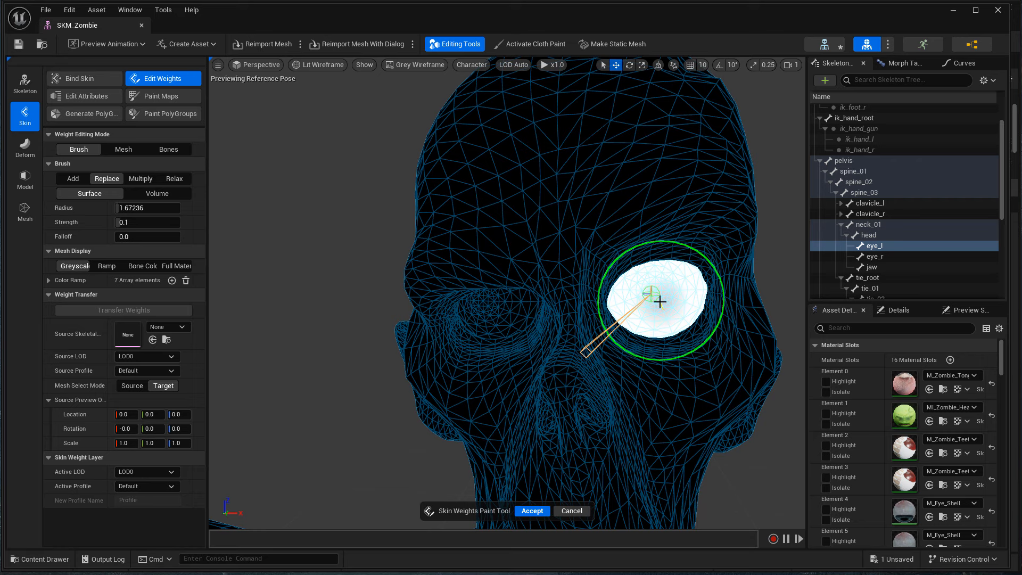
left_click(164, 193)
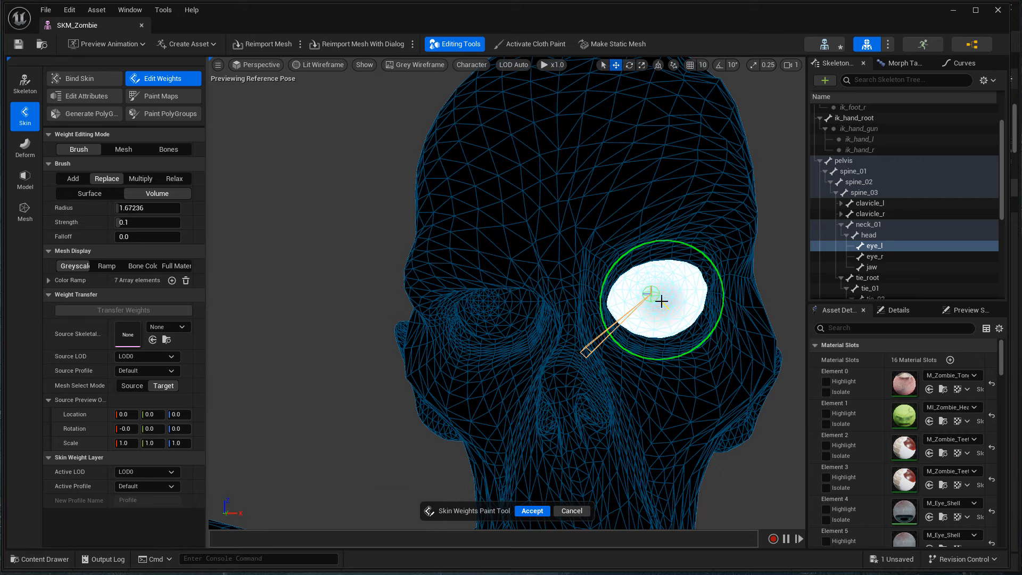
mouse_move(660, 303)
left_mouse_down()
mouse_move(669, 294)
mouse_move(668, 307)
left_mouse_up()
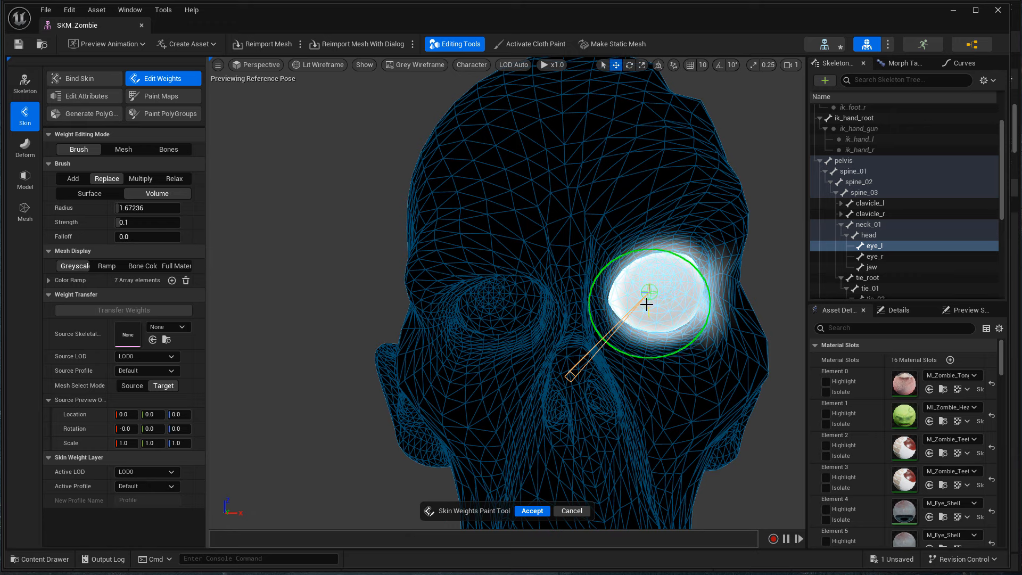
Switch the weight brush to Relax and smooth the weights around the eyelids, checking the eye_r and head influences
mouse_move(638, 296)
left_mouse_down("alt")
mouse_move(629, 304)
mouse_move(687, 295)
left_mouse_up("alt")
left_click(174, 179)
left_click(875, 257)
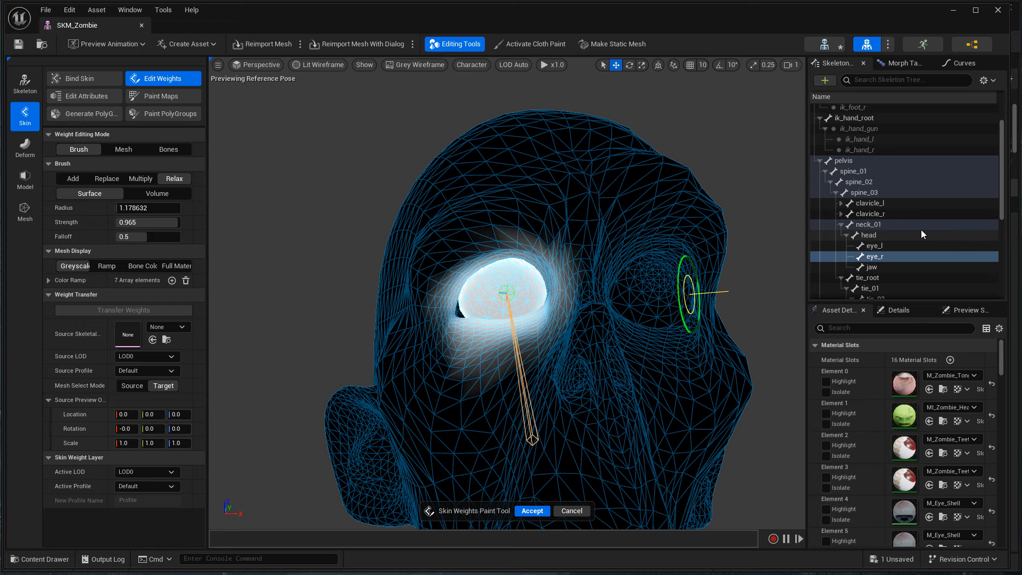
left_click(895, 237)
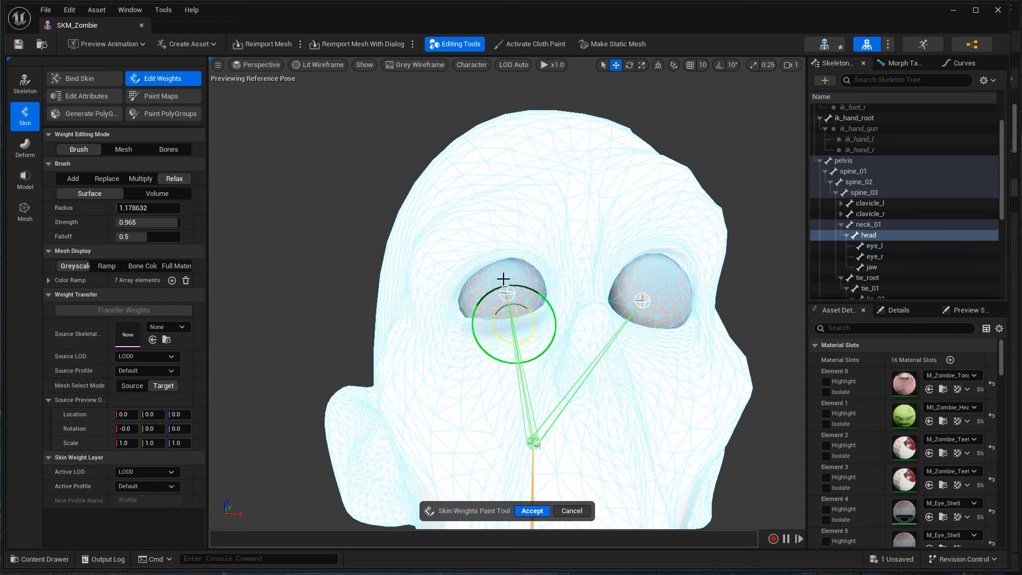
mouse_move(708, 303)
left_mouse_down("alt")
mouse_move(687, 248)
mouse_move(516, 317)
left_mouse_up("alt")
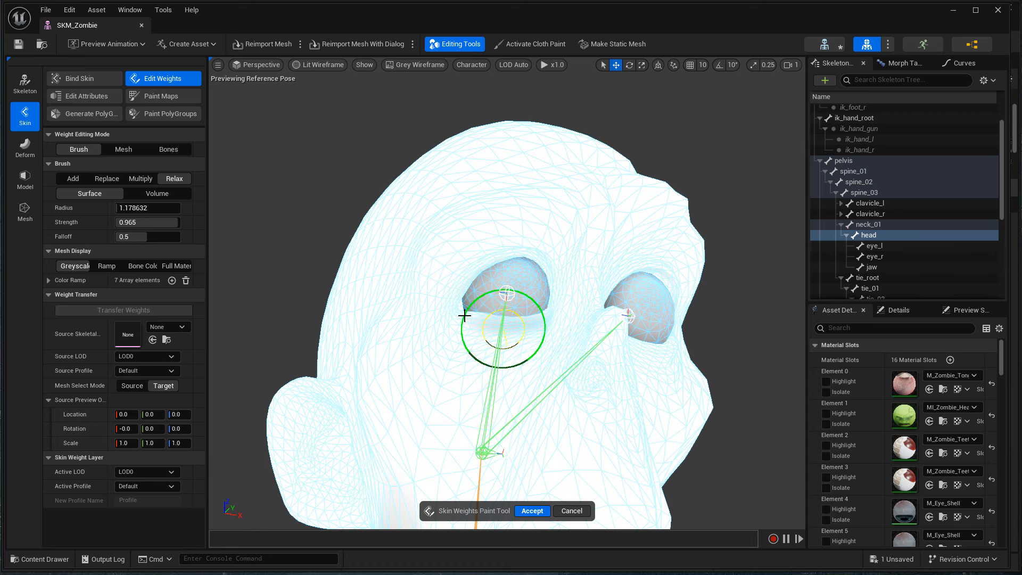
left_click_drag(650, 295, 532, 292, "alt")
left_click(875, 257)
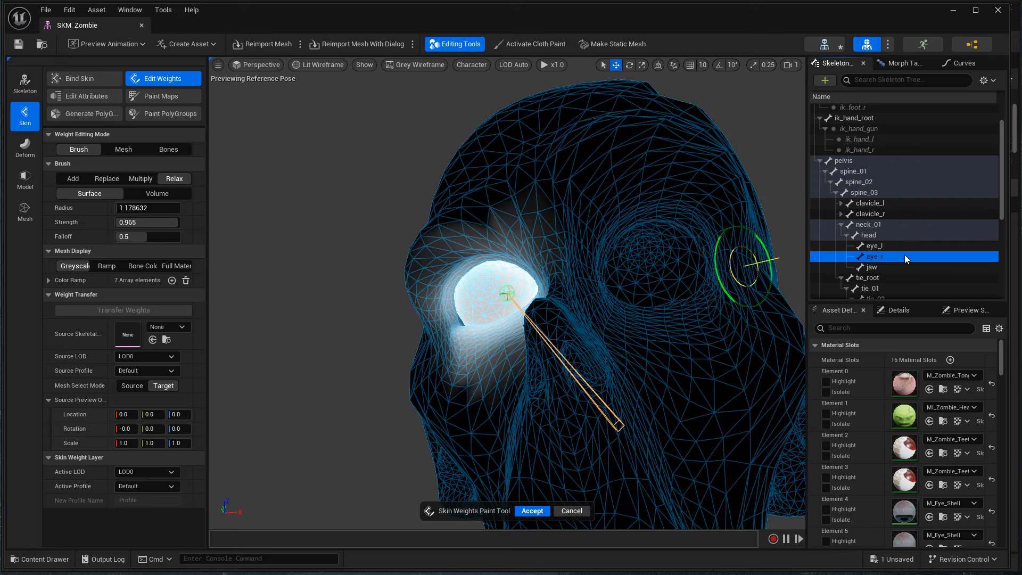
In mesh editing mode, grow the vertex selection across the left eyeball and replace its eye_l weights with 1.0
left_click(873, 245)
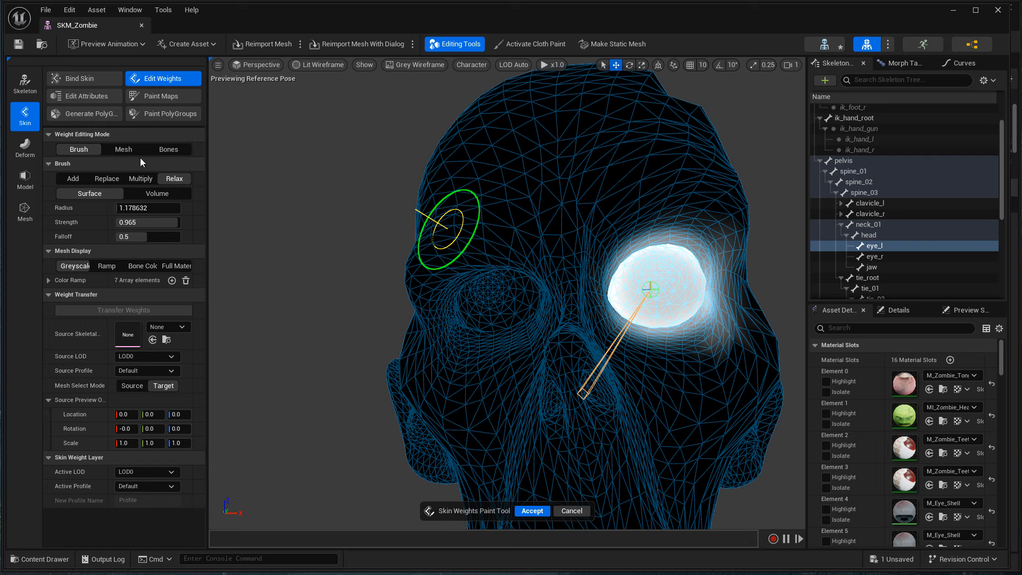
left_click(123, 149)
left_click(650, 290)
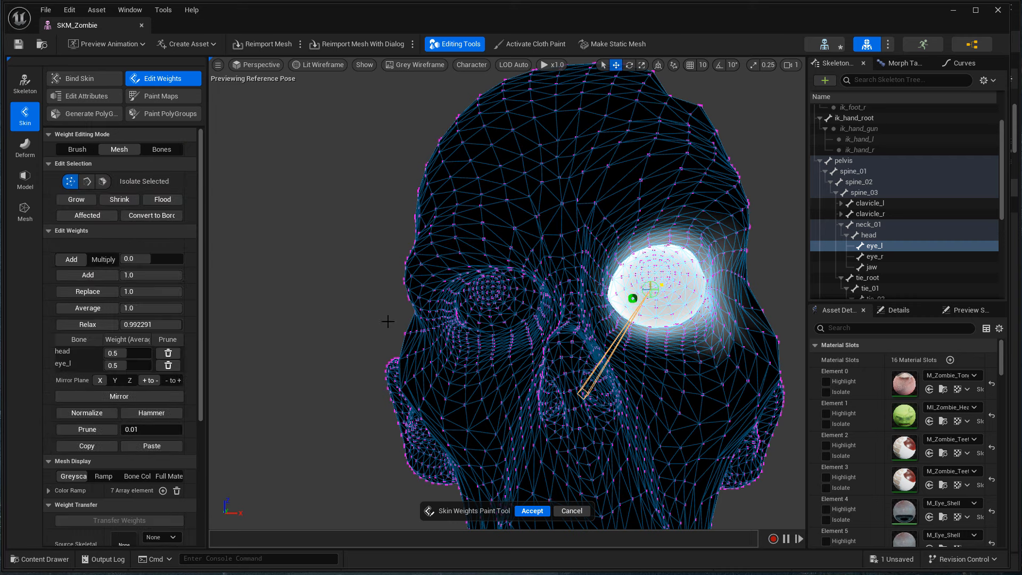
left_click(76, 200)
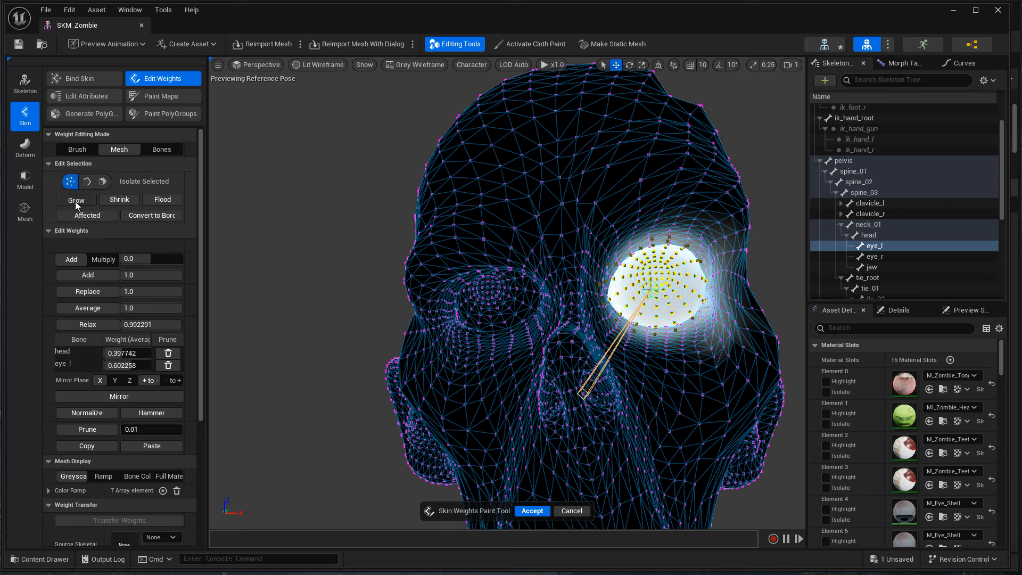
left_click(85, 291)
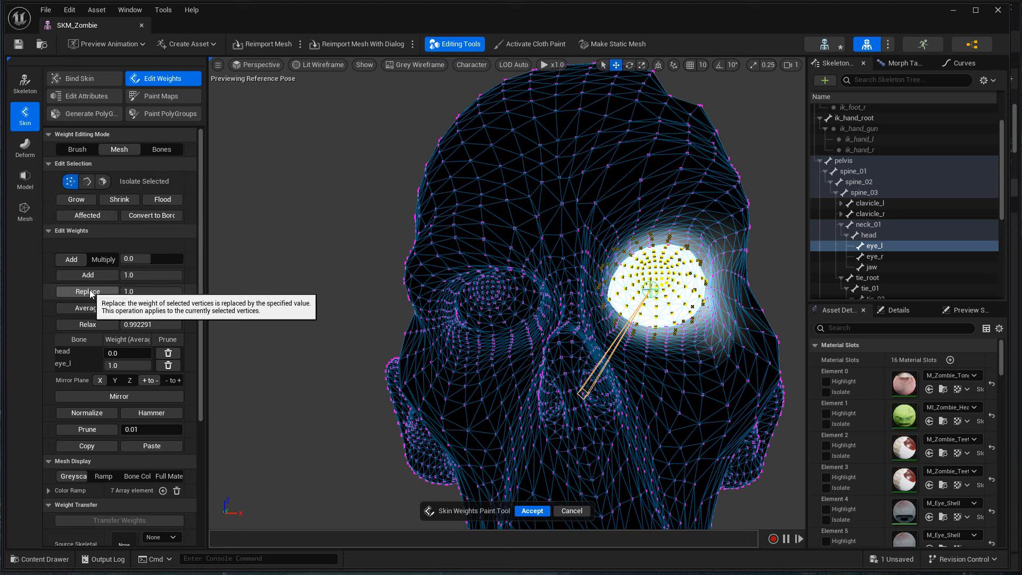
Grow the vertex selection across the right eyeball, replace its eye_r weights with 1.0, and accept the weight edits
left_click(508, 295)
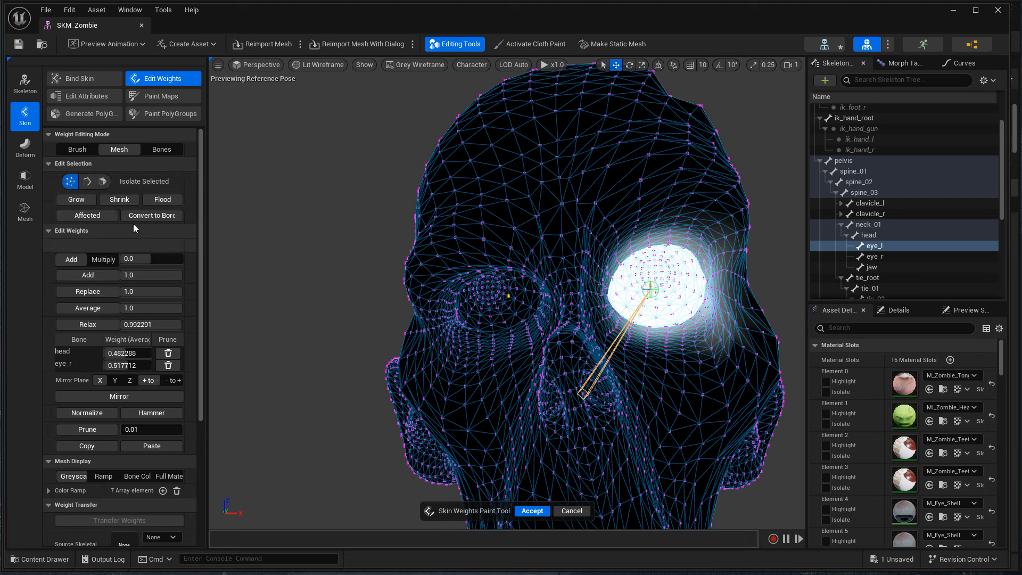
left_click(86, 200)
left_click(86, 200)
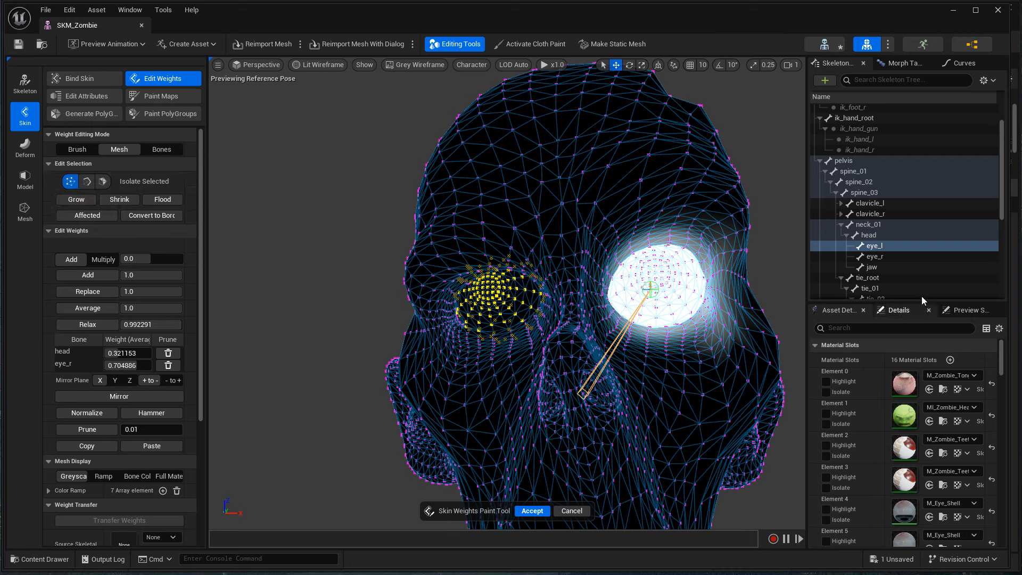
left_click(874, 256)
left_click(89, 292)
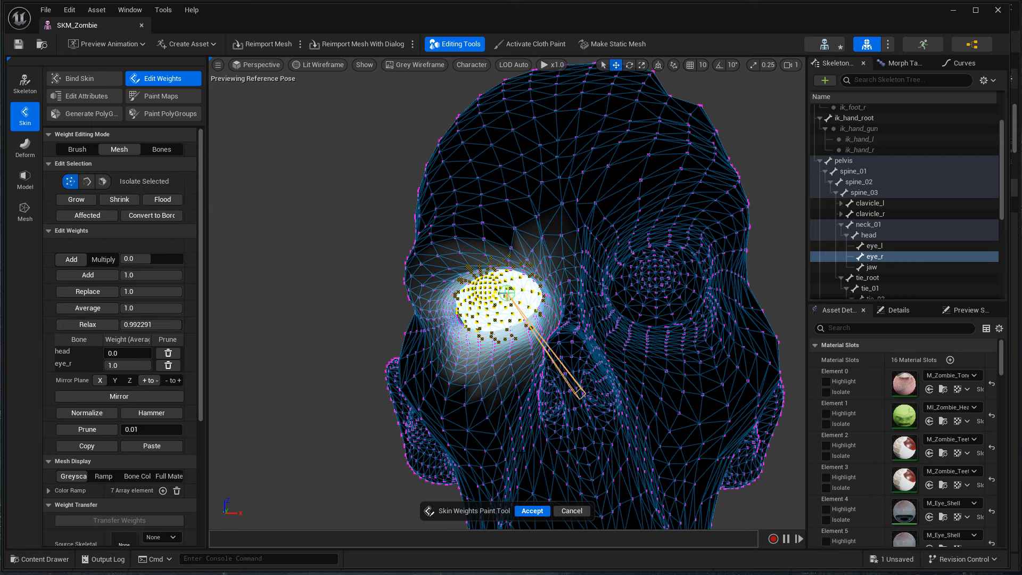
left_click(531, 511)
Rotate the eye_l and eye_r bones in the preview to test how the eyeballs deform
left_click(874, 245)
key("e")
mouse_move(615, 293)
left_mouse_down()
mouse_move(631, 293)
mouse_move(612, 292)
left_mouse_up()
left_click(883, 256)
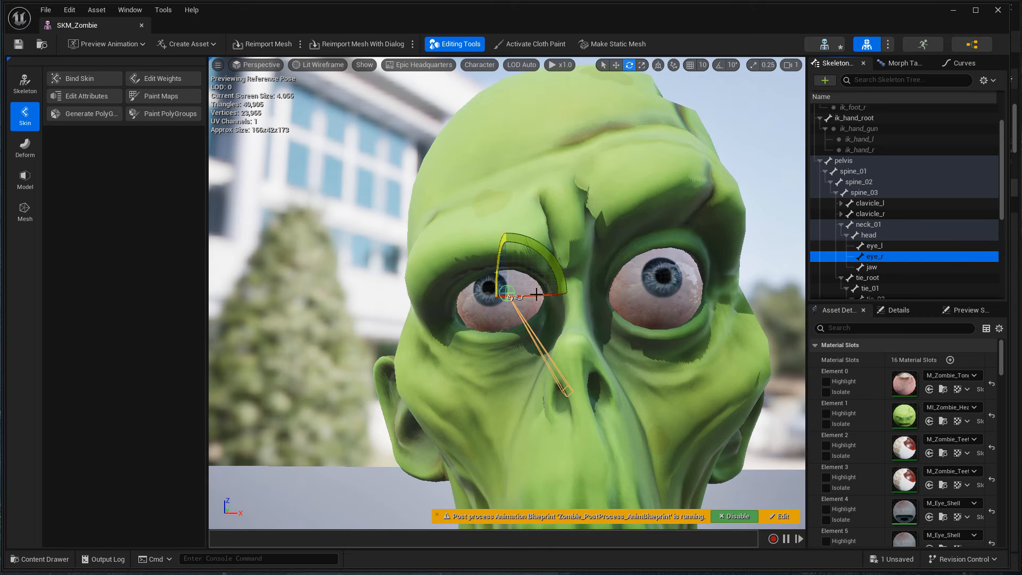
mouse_move(543, 299)
left_mouse_down()
mouse_move(532, 296)
mouse_move(541, 292)
left_mouse_up()
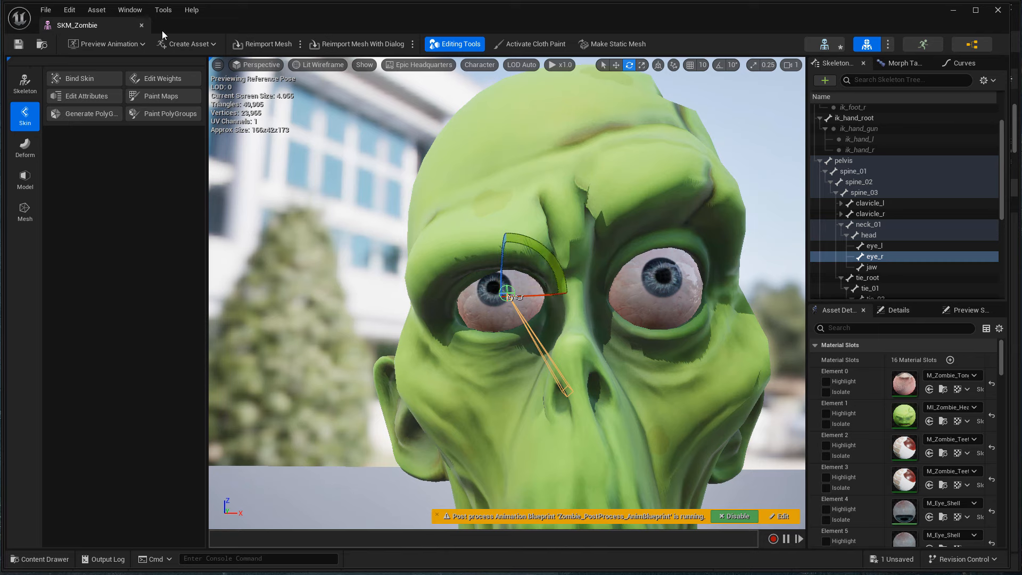
Close the SKM_Zombie editor and the message log, and open the SKM_Zombie_CtrlRig modular rig
left_click(141, 26)
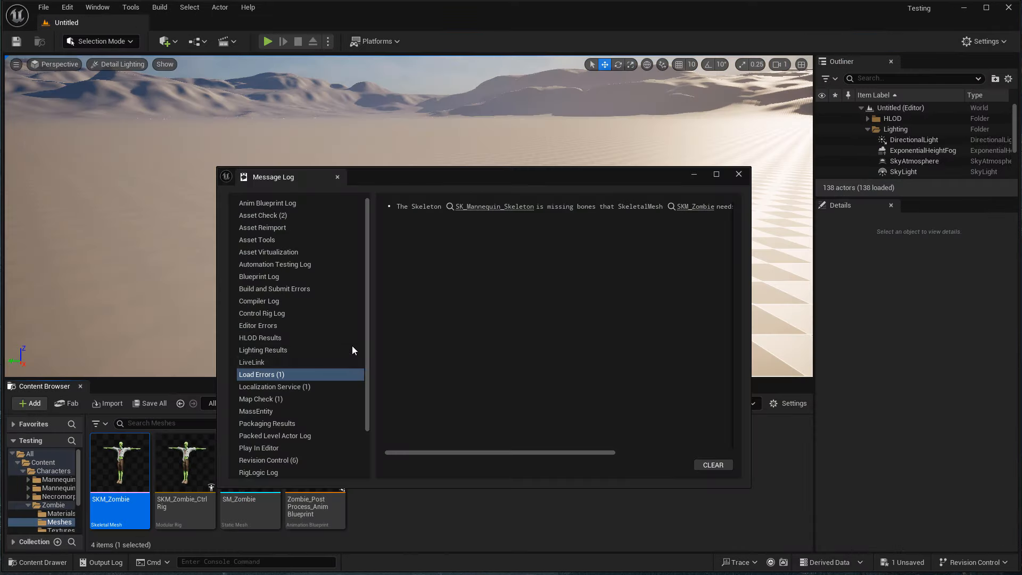
left_click(738, 174)
double_click(163, 464)
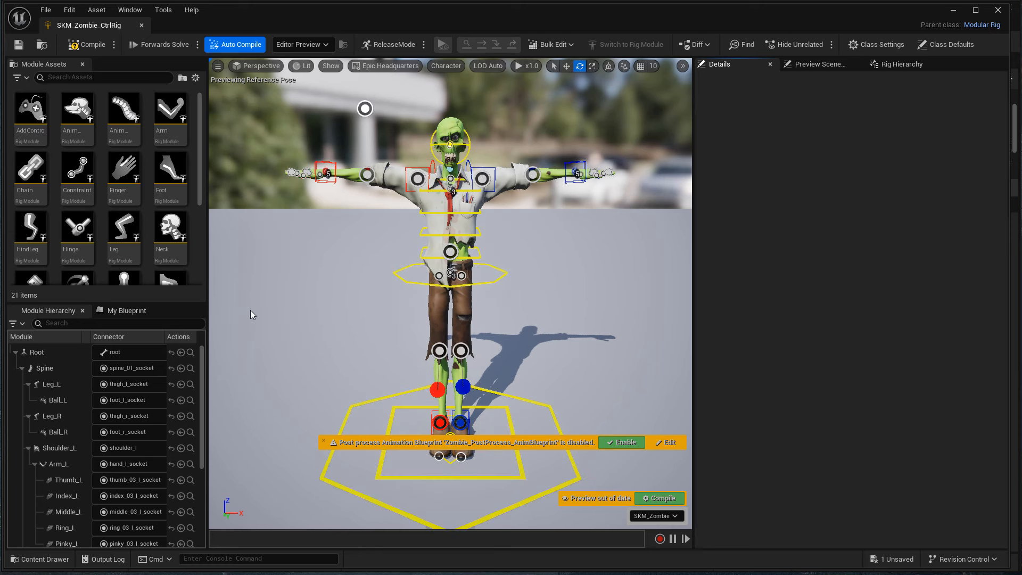
Collapse the leg and shoulder modules in the hierarchy, and add an AddControl module named Eye_L under Neck
left_click(29, 416)
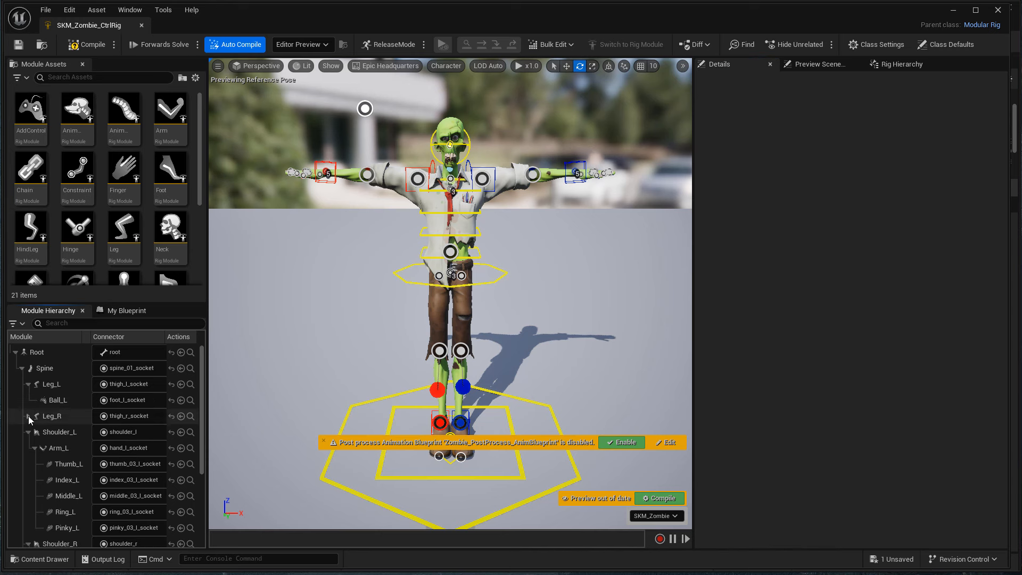
left_click(27, 385)
left_click(29, 415)
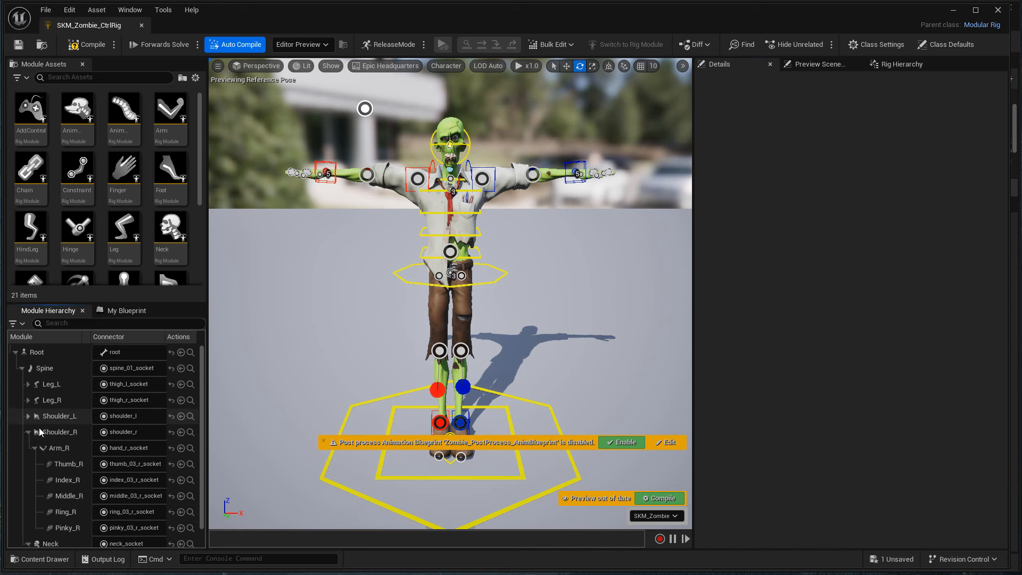
left_click(28, 431)
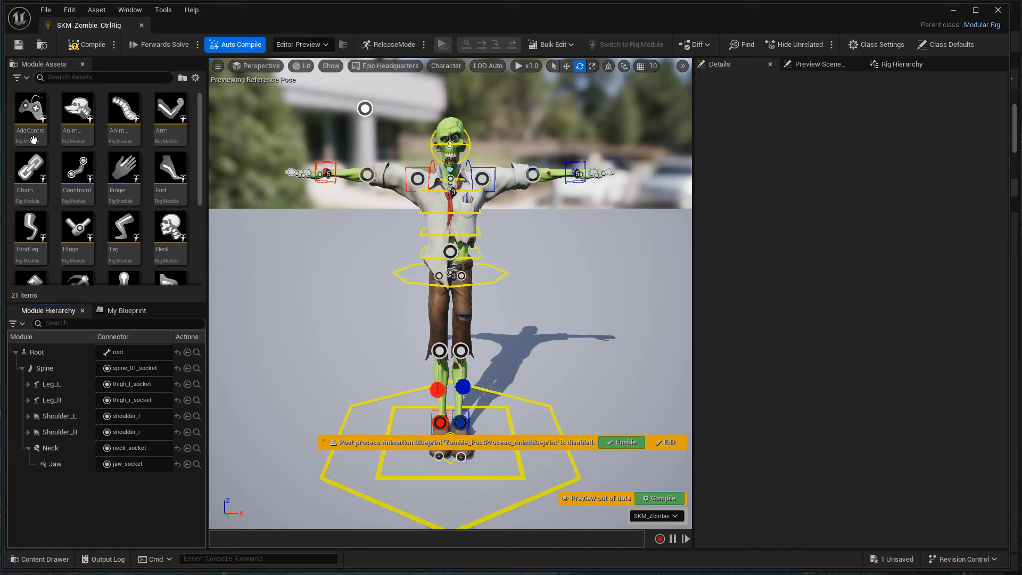
left_click_drag(29, 126, 46, 449)
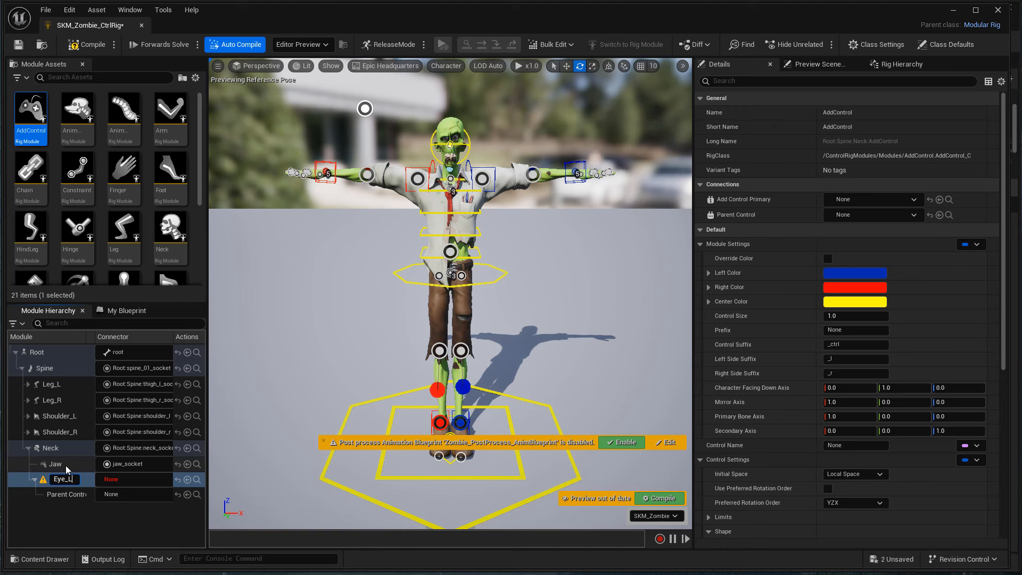
key("Return")
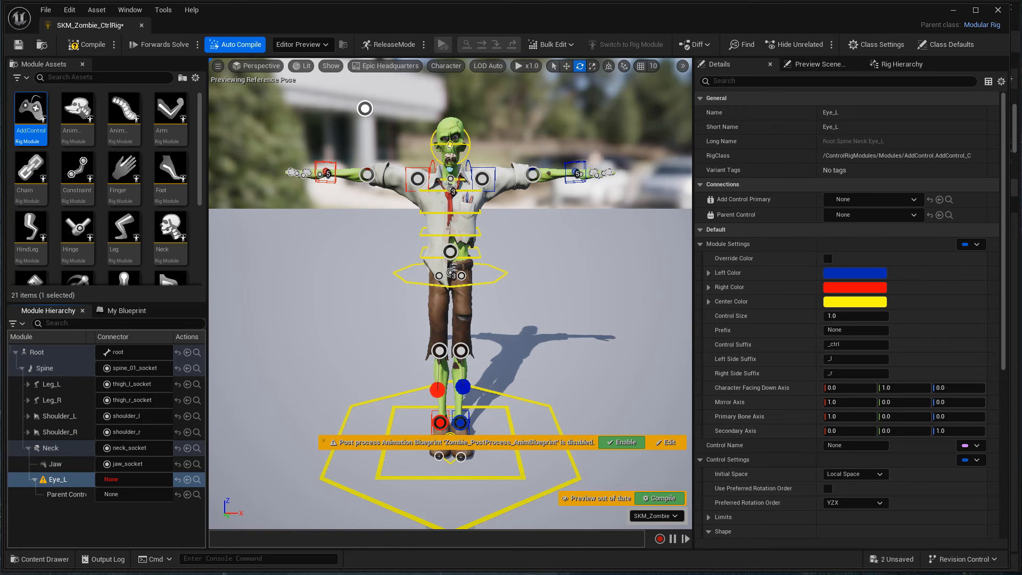
Create a new socket on the eye_l bone in the rig hierarchy
left_click(901, 65)
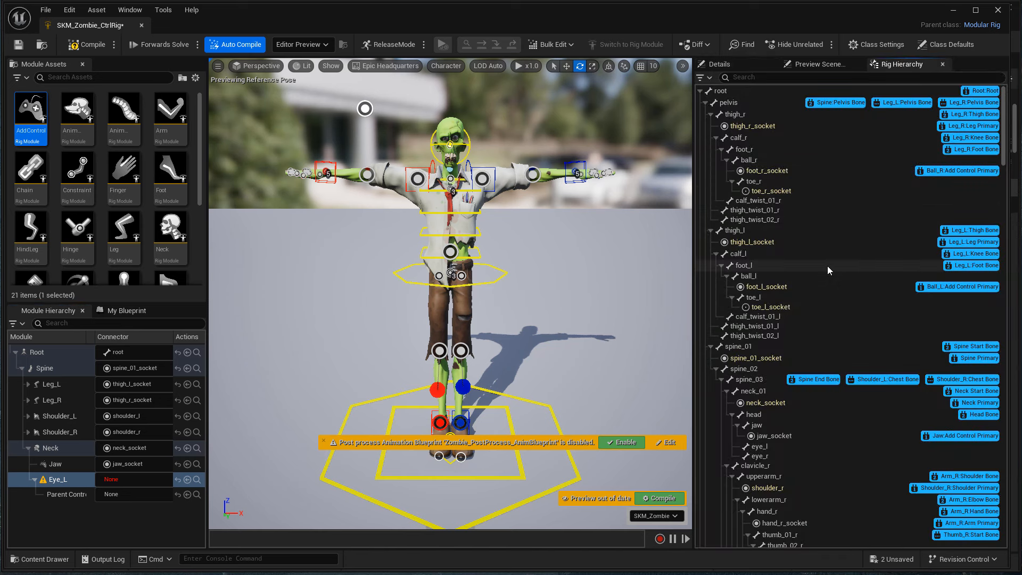
left_click(777, 449)
right_click(777, 449)
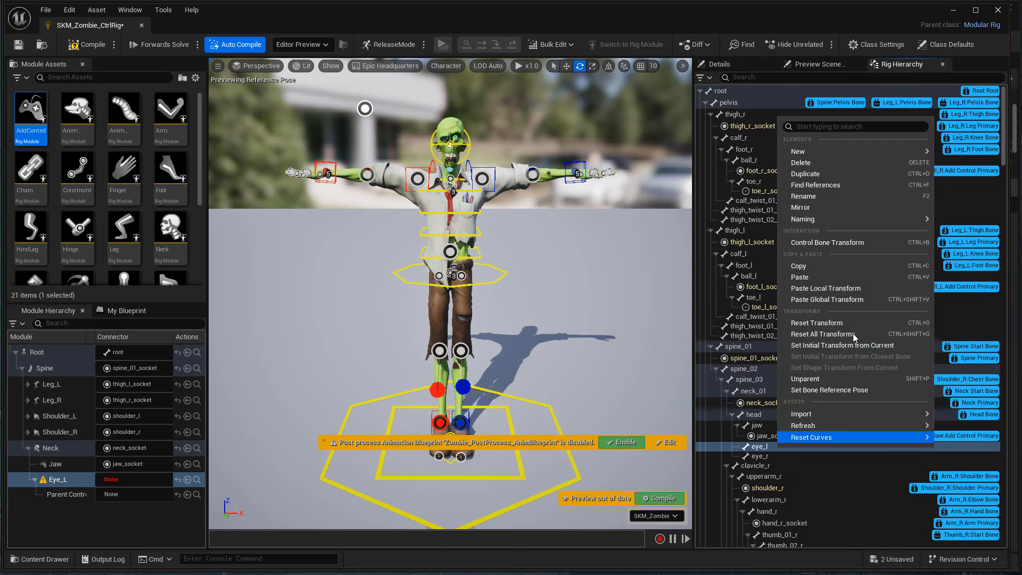
mouse_move(908, 152)
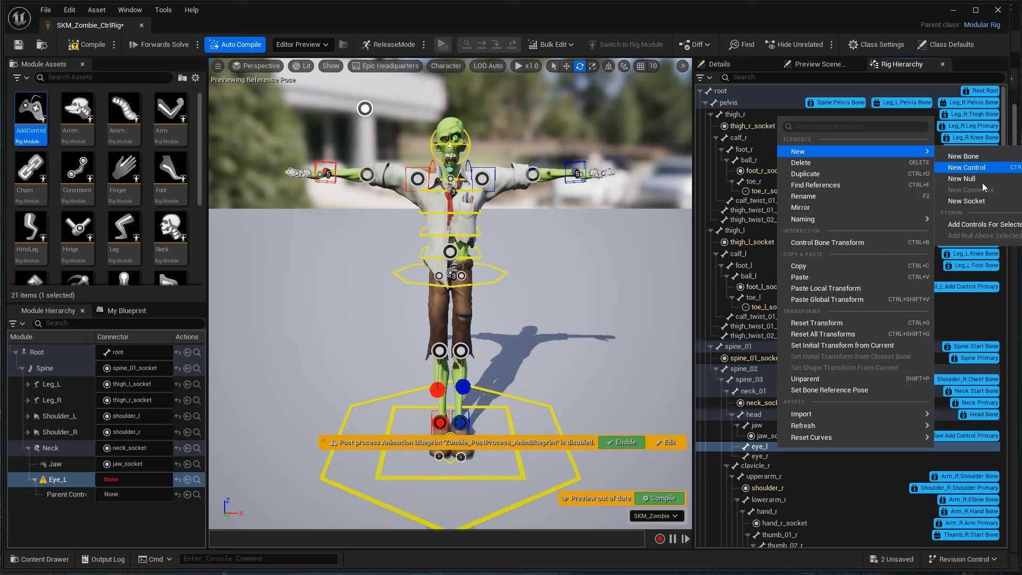
left_click(977, 208)
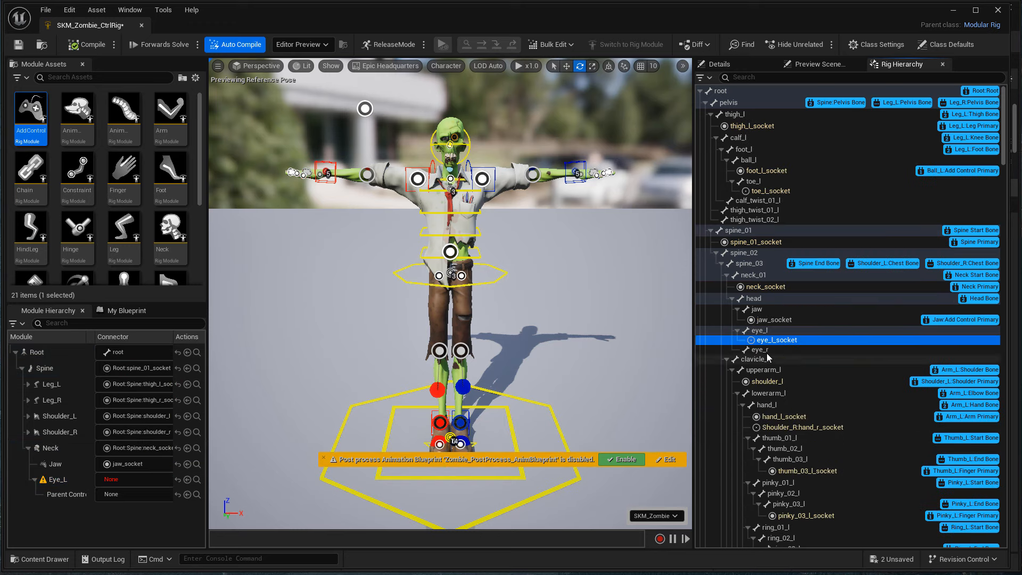
Create a new socket on the eye_r bone and save the control rig
left_click(766, 350)
right_click(765, 351)
mouse_move(856, 381)
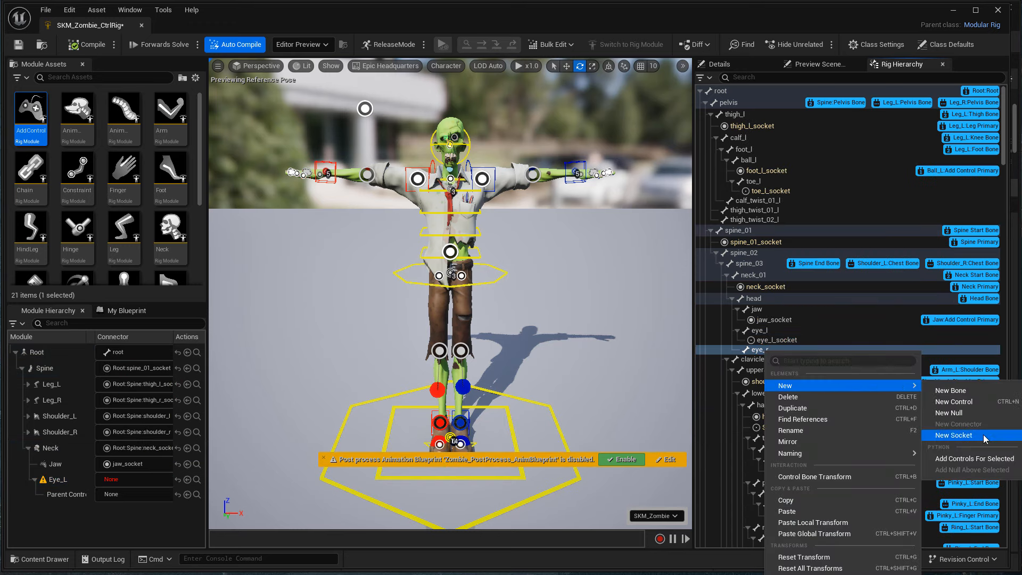
left_click(958, 432)
left_click(18, 45)
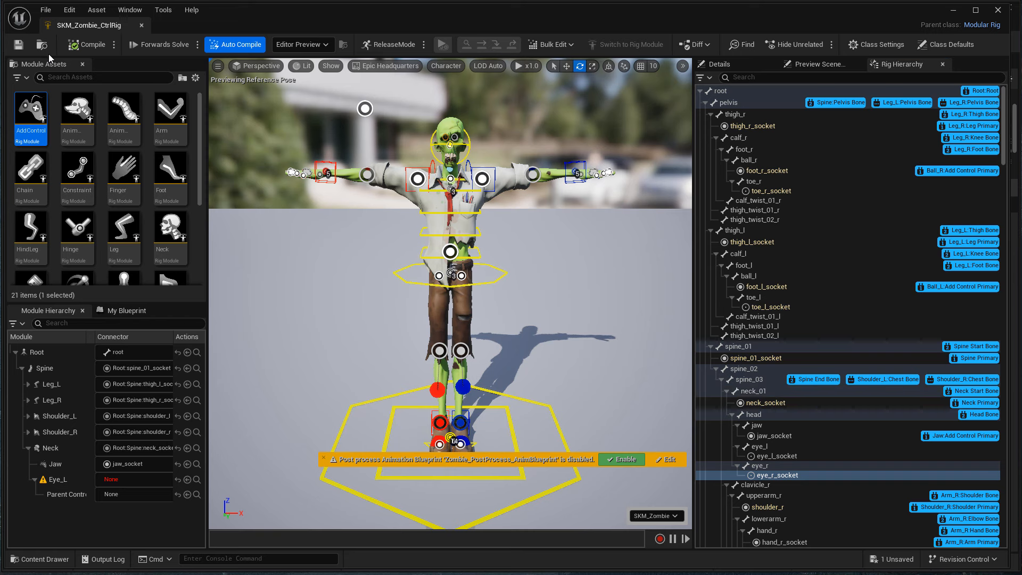
Connect Eye_L to eye_l_socket, add a matching Eye_R module connected to eye_r_socket, and save the compiled rig
left_click(148, 479)
scroll(232, 548, "down", 2)
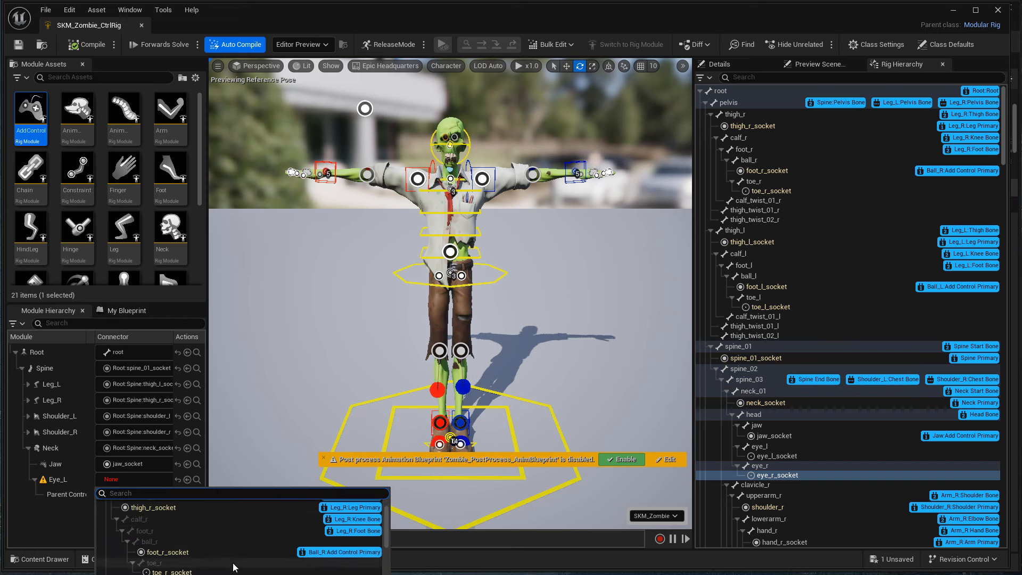
scroll(232, 549, "down", 4)
left_click(228, 541)
left_click(91, 45)
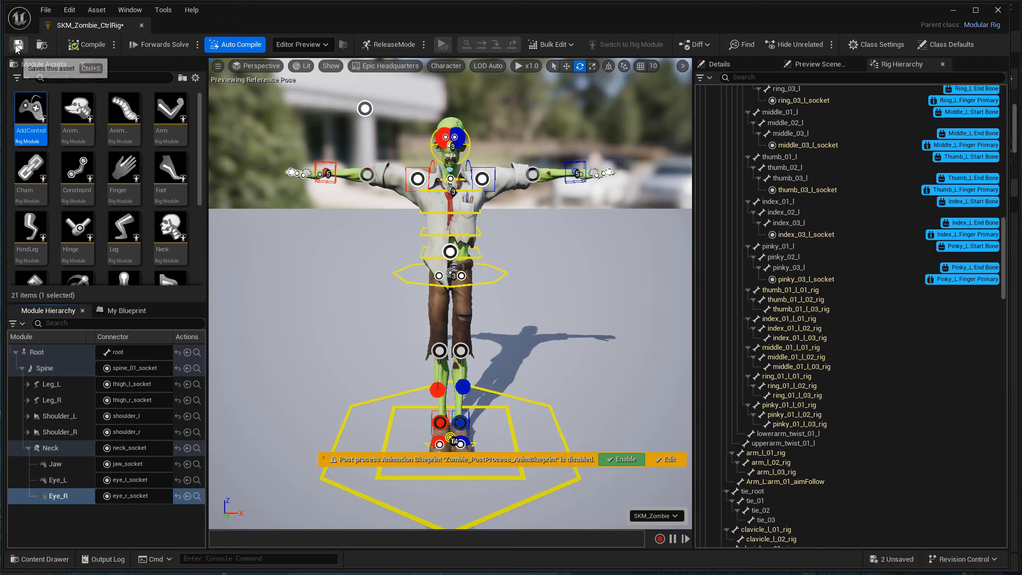
left_click(18, 45)
Set the shape transform scale of the Eye_R control to 0.5 on all three axes
left_click(714, 66)
scroll(603, 164, "up", 5)
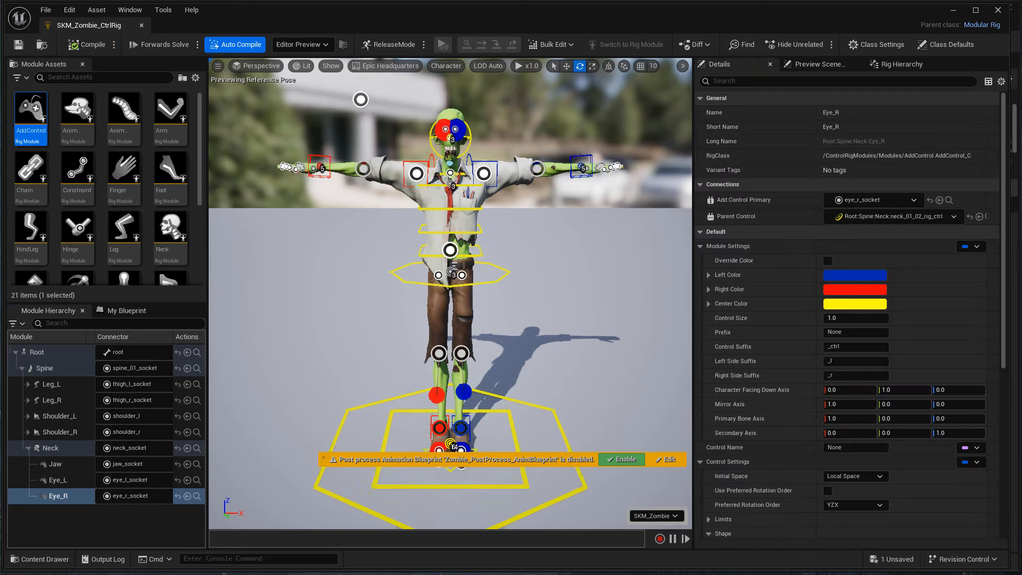
middle_click_drag(601, 164, 616, 298)
scroll(602, 172, "up", 8)
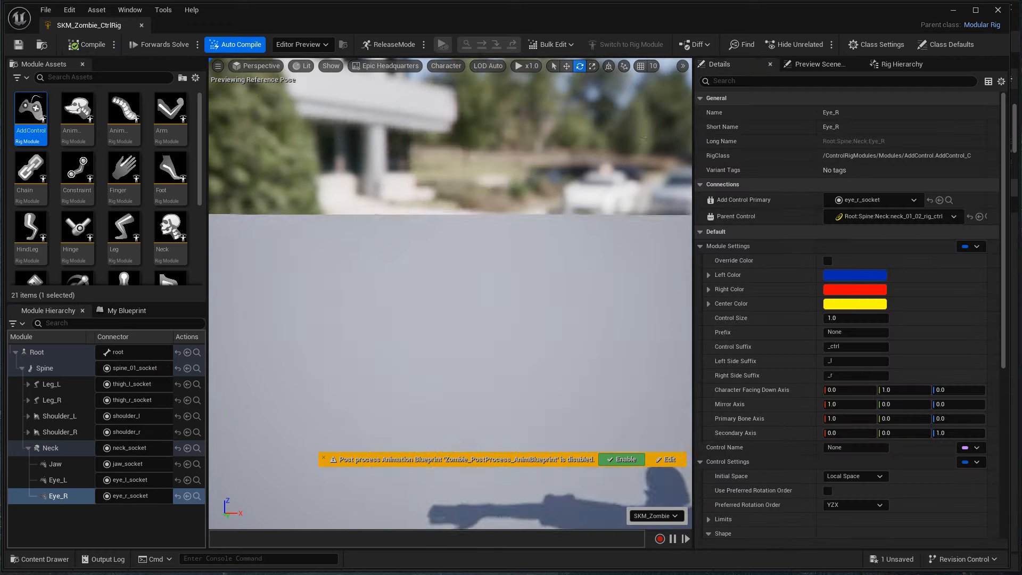
scroll(602, 173, "down", 8)
scroll(602, 172, "up", 4)
key("w")
mouse_move(603, 172)
right_mouse_down()
mouse_move(612, 226)
mouse_move(616, 209)
mouse_move(583, 177)
right_mouse_up()
key("e")
key("w")
key("s")
key("w")
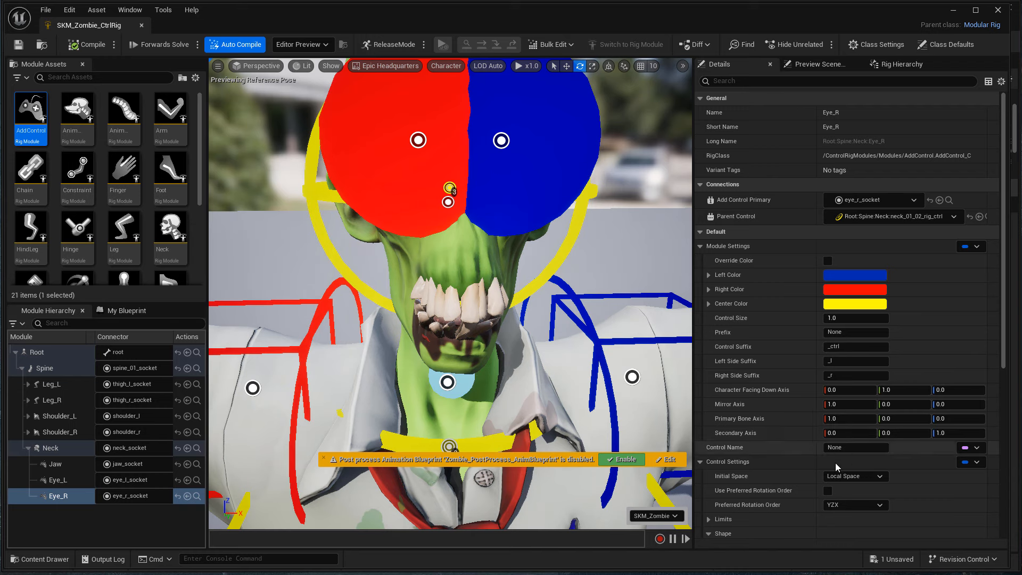
scroll(830, 466, "down", 9)
scroll(748, 387, "down", 4)
type(".")
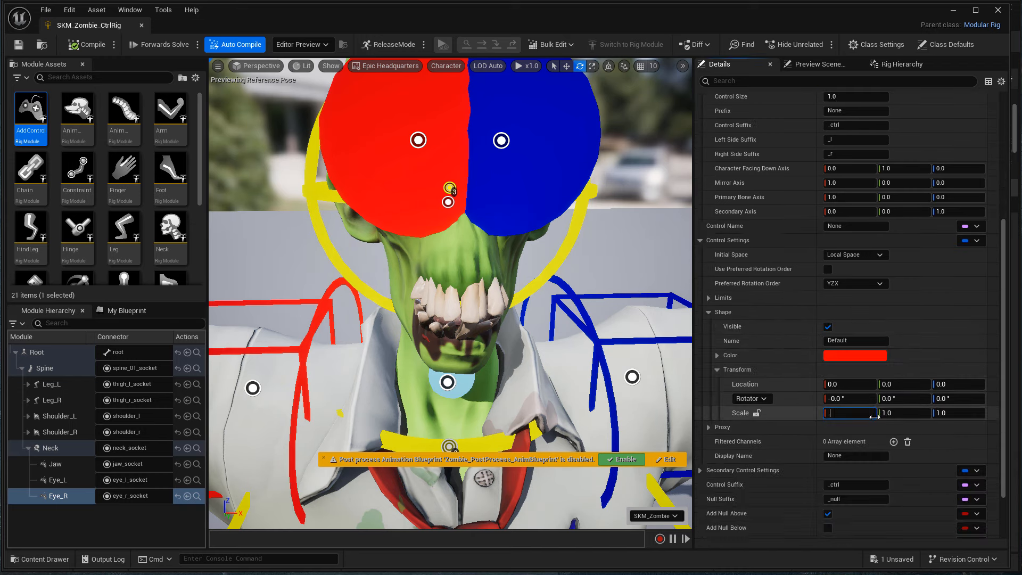
type("5")
key("Return")
left_click(908, 414)
type(".5")
key("Return")
left_click(950, 413)
type(".5")
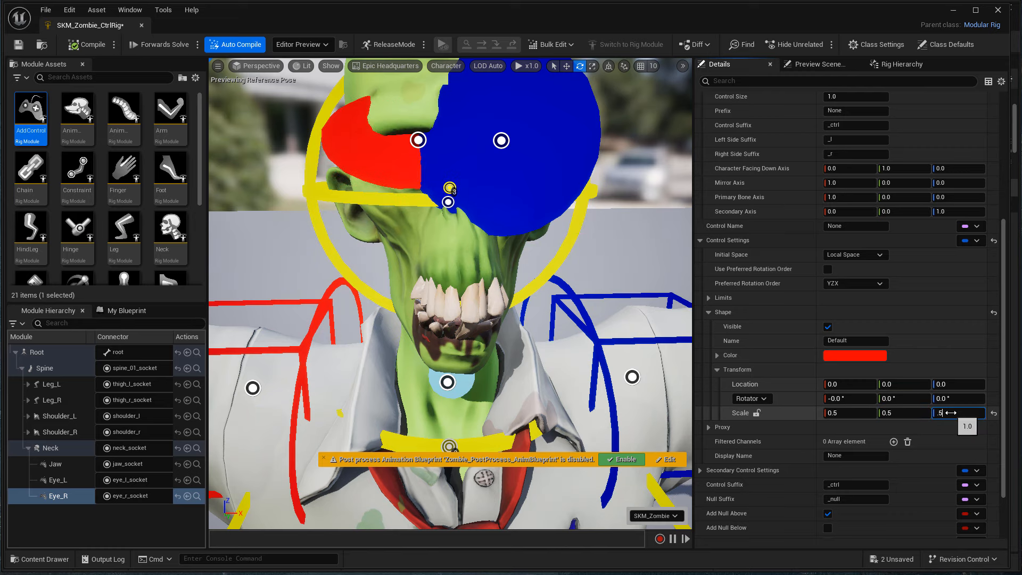
key("Return")
Set the shape transform scale of the Eye_L control to 0.5 on all three axes
left_click(58, 479)
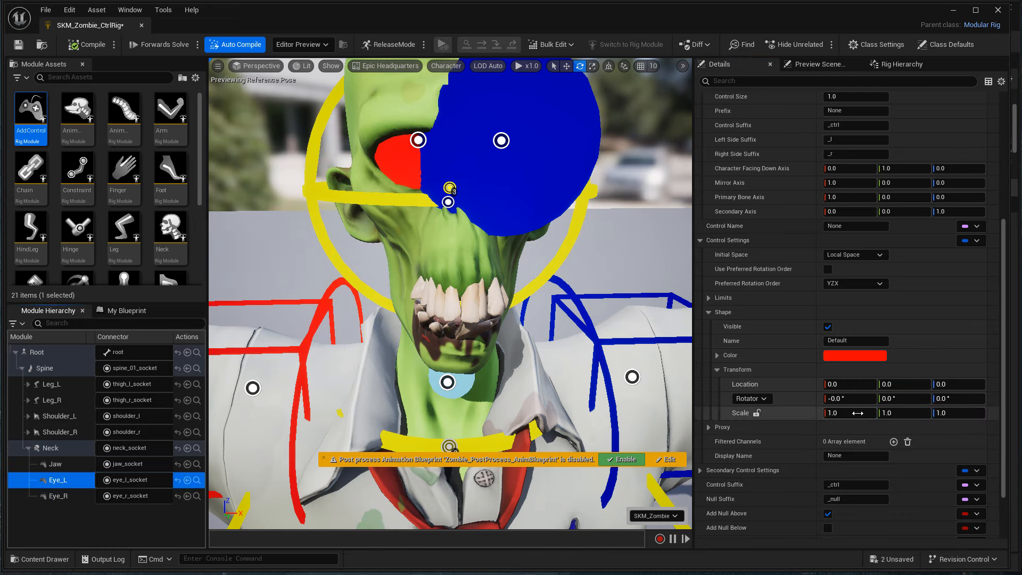
left_click(858, 413)
type(".5")
left_click(903, 415)
type(".5")
key("Return")
left_click(954, 414)
type(".5")
key("Return")
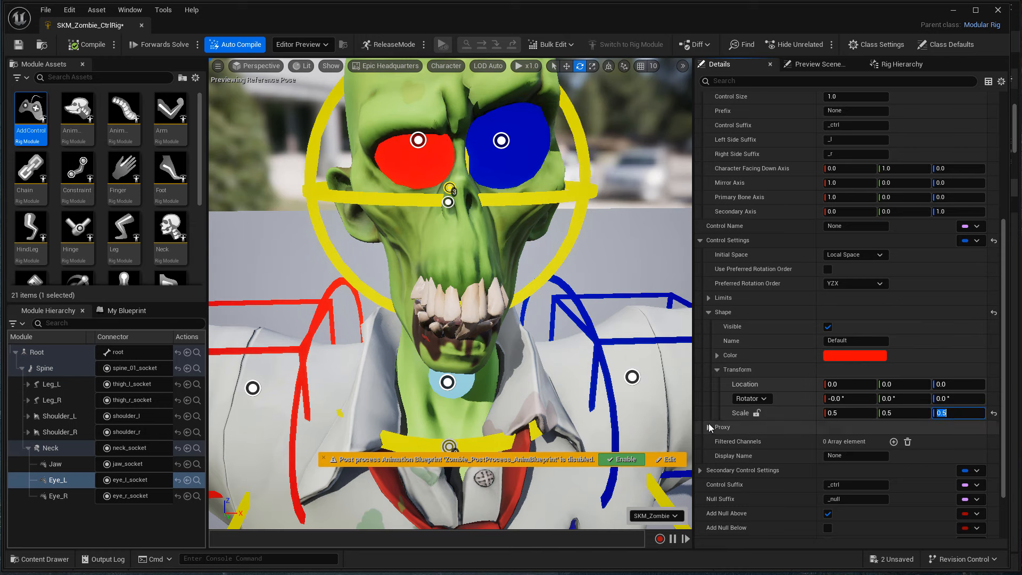
Review the Eye_L module's connection, module, control and shape settings
scroll(785, 497, "down", 3)
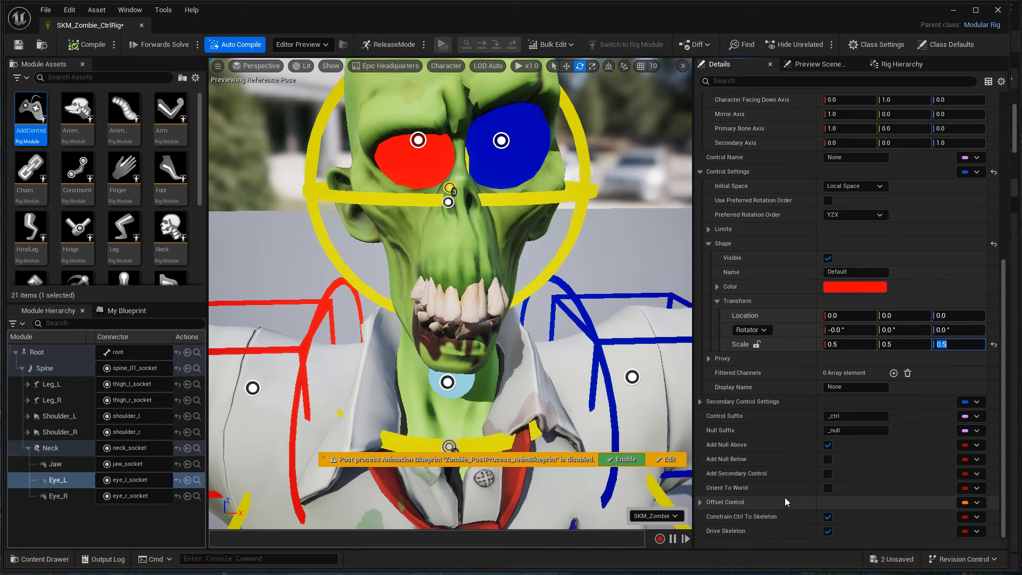
scroll(753, 516, "up", 10)
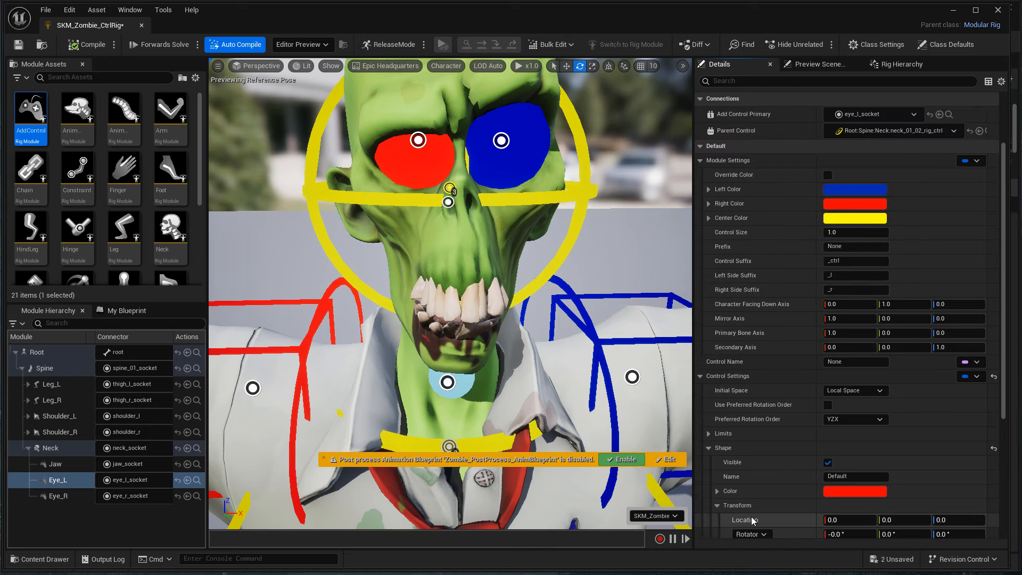
scroll(752, 516, "up", 2)
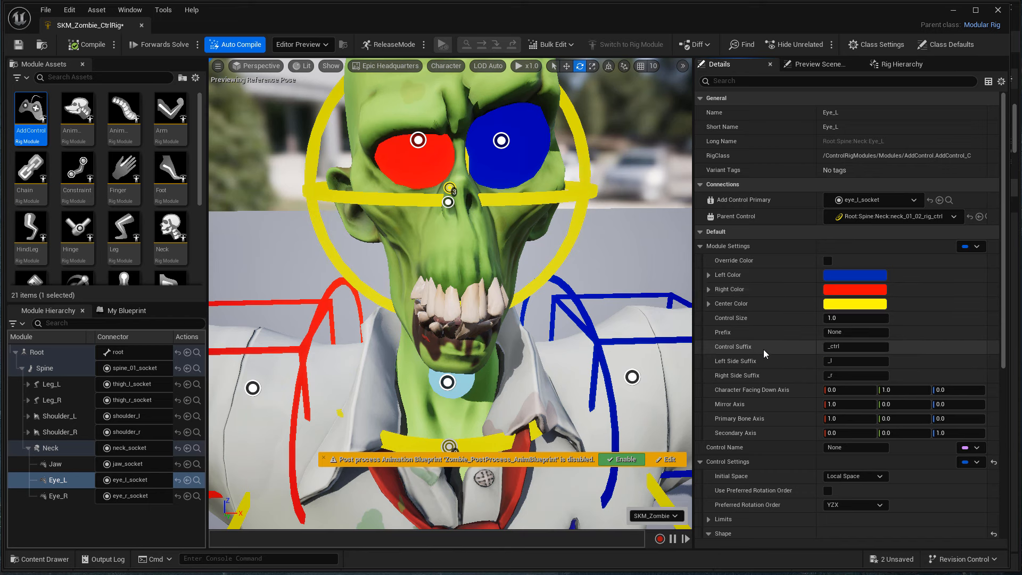
scroll(783, 410, "down", 1)
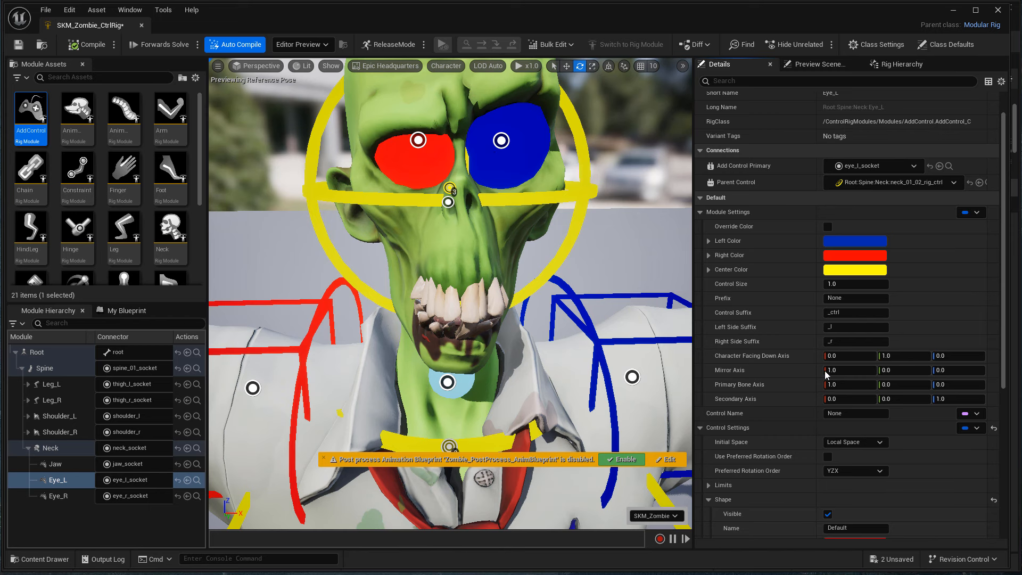
scroll(769, 457, "down", 5)
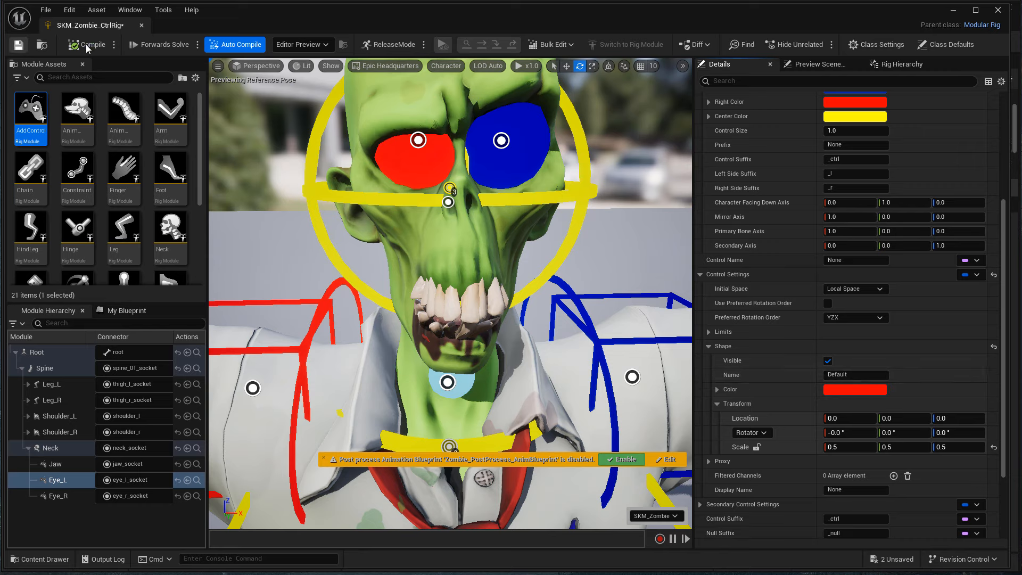
Return to the main level editor, enlarge the Content Browser and its folder tree, and show engine content
left_click(953, 11)
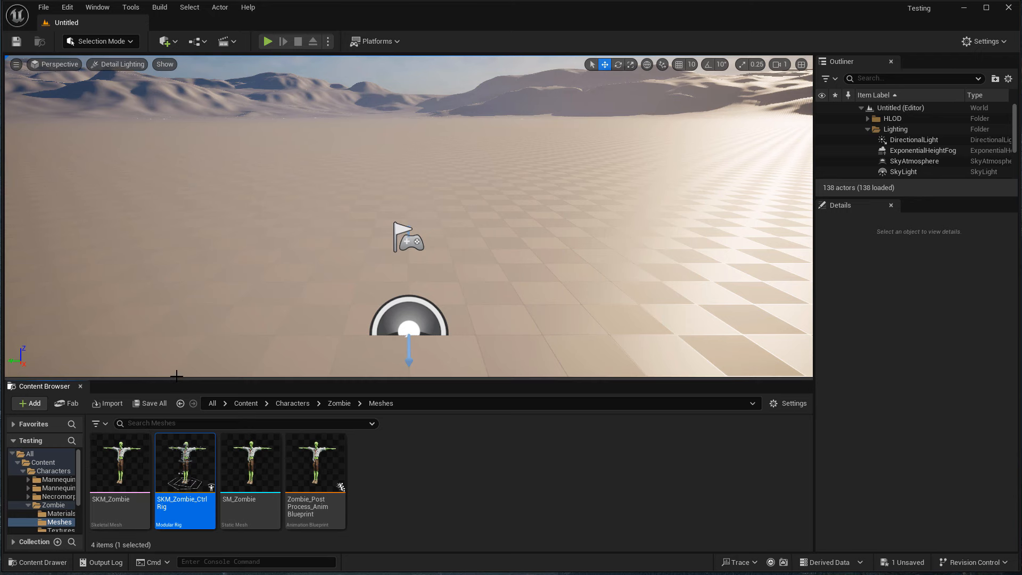
left_click_drag(177, 378, 183, 256)
left_click_drag(81, 425, 185, 426)
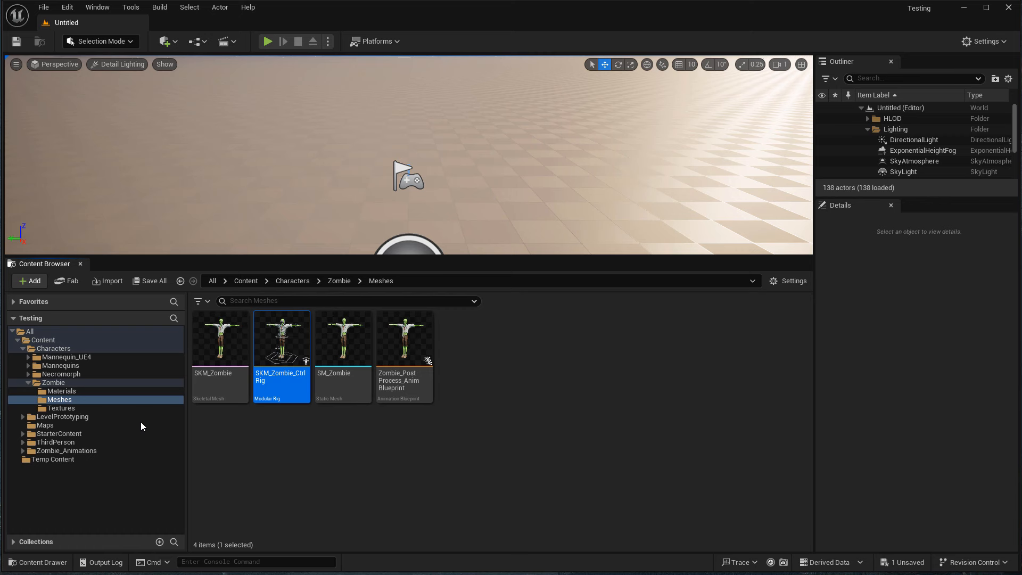
left_click(777, 287)
left_click(846, 551)
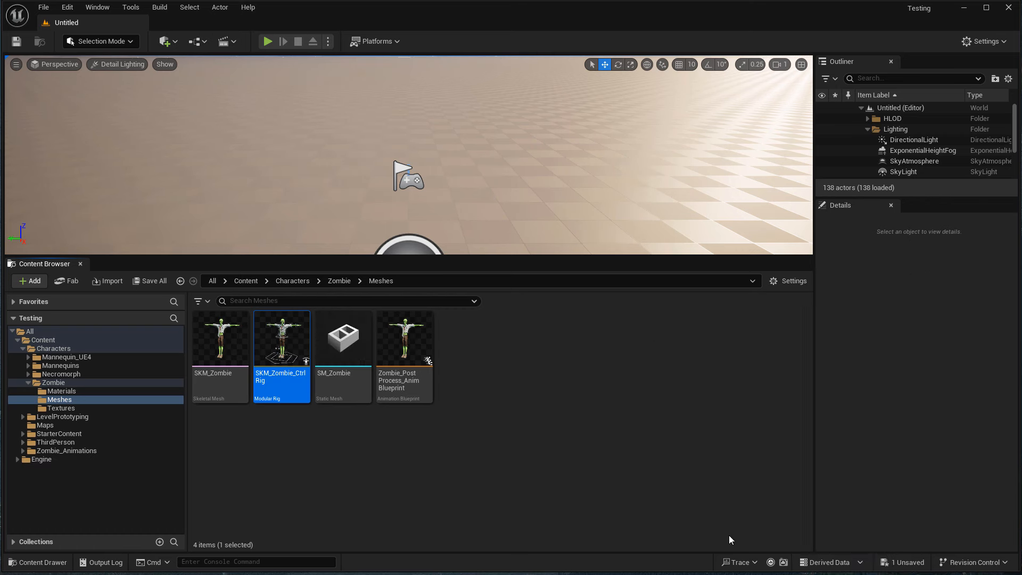
Browse the Engine content folders, including ArtTools, Automation and BasicShapes, for control shape assets
double_click(91, 459)
left_click(104, 466)
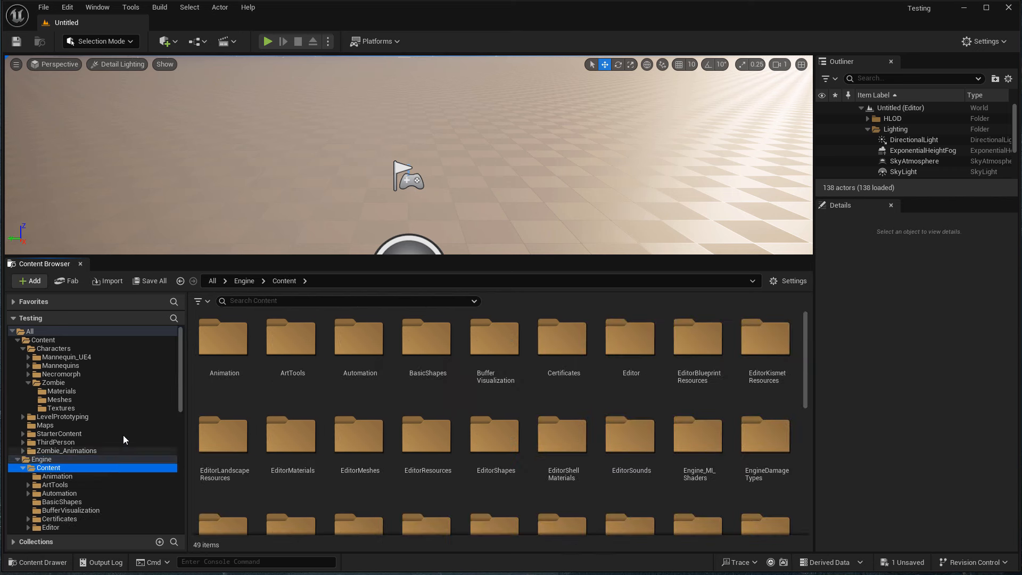
scroll(122, 428, "down", 3)
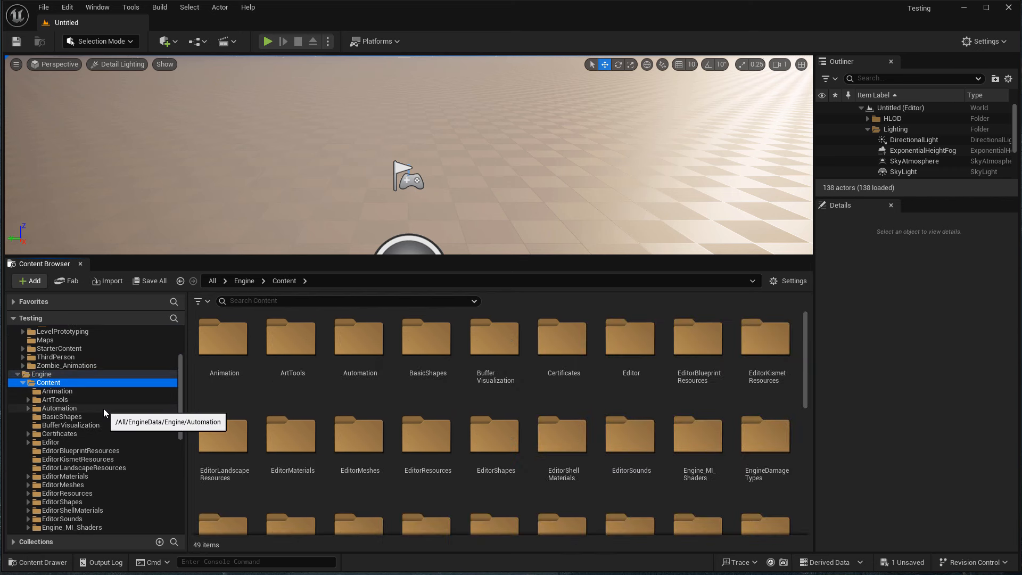
scroll(107, 410, "down", 1)
scroll(107, 410, "up", 2)
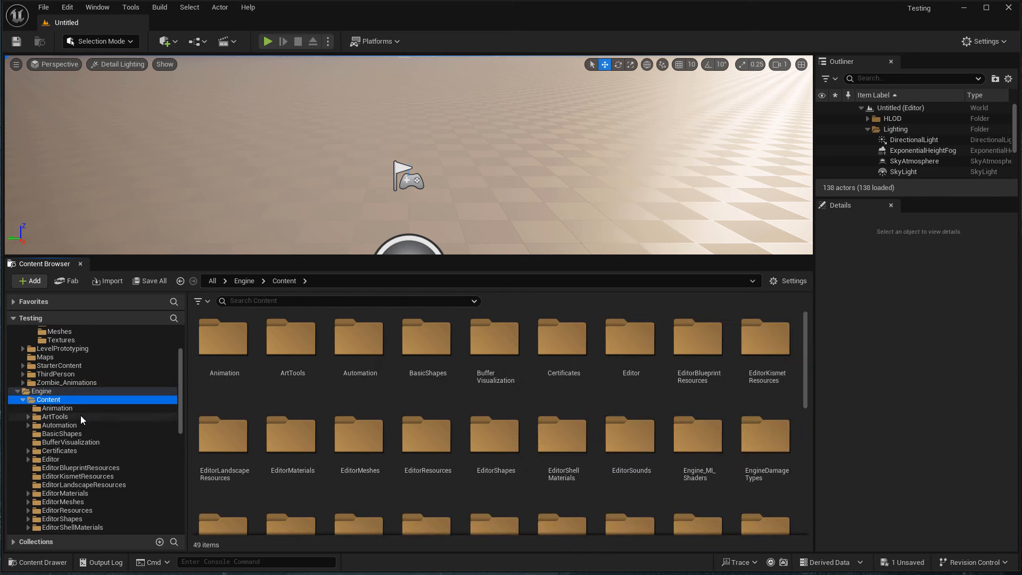
double_click(85, 418)
left_click(95, 433)
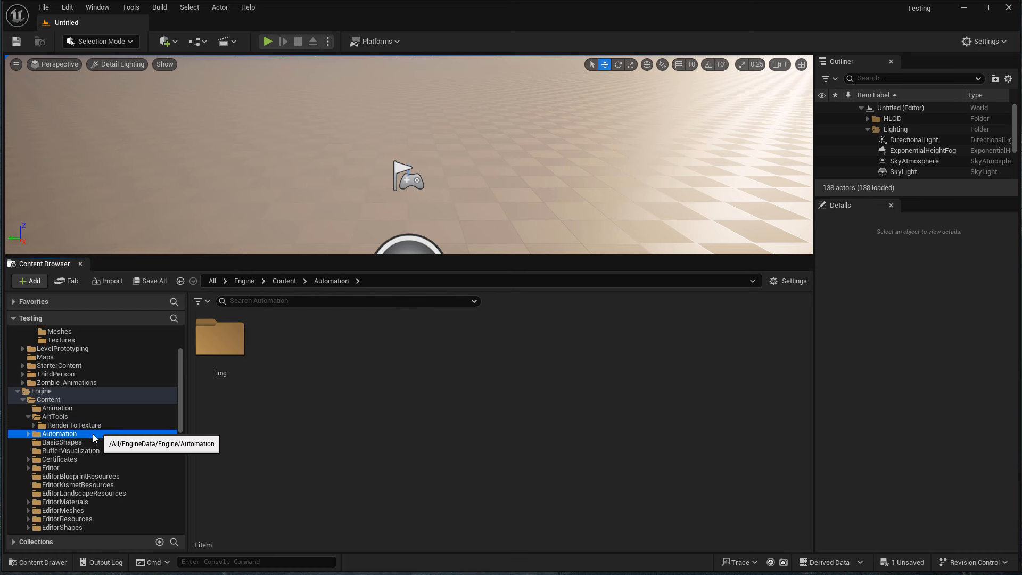
left_click(85, 441)
scroll(123, 433, "down", 1)
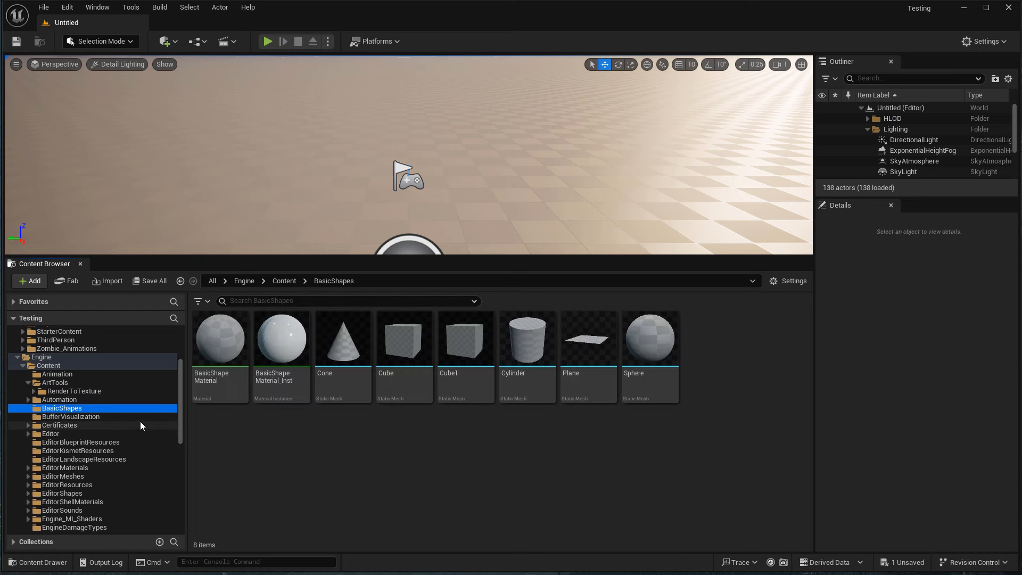
scroll(139, 424, "down", 3)
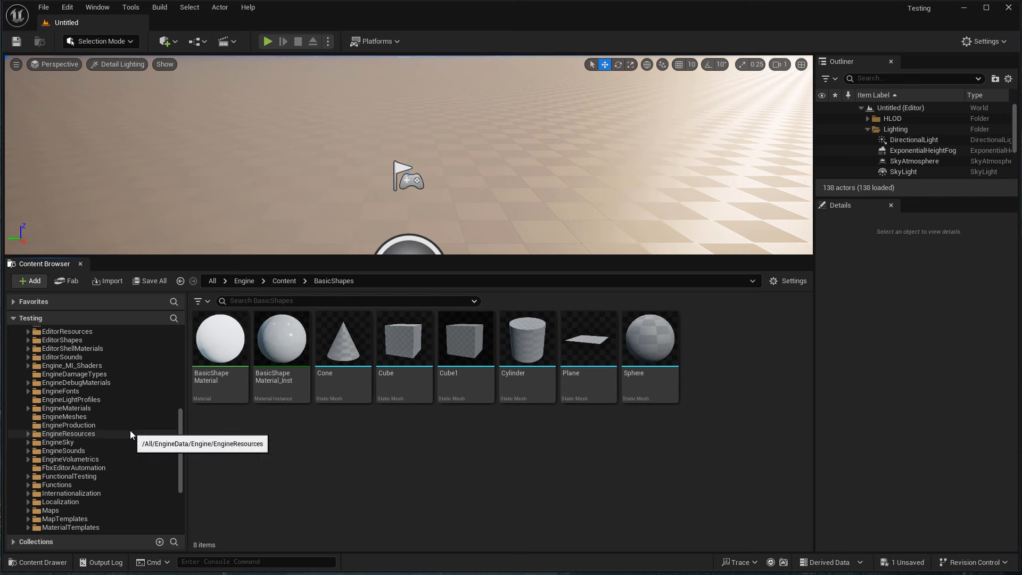
scroll(130, 430, "up", 4)
scroll(129, 432, "down", 8)
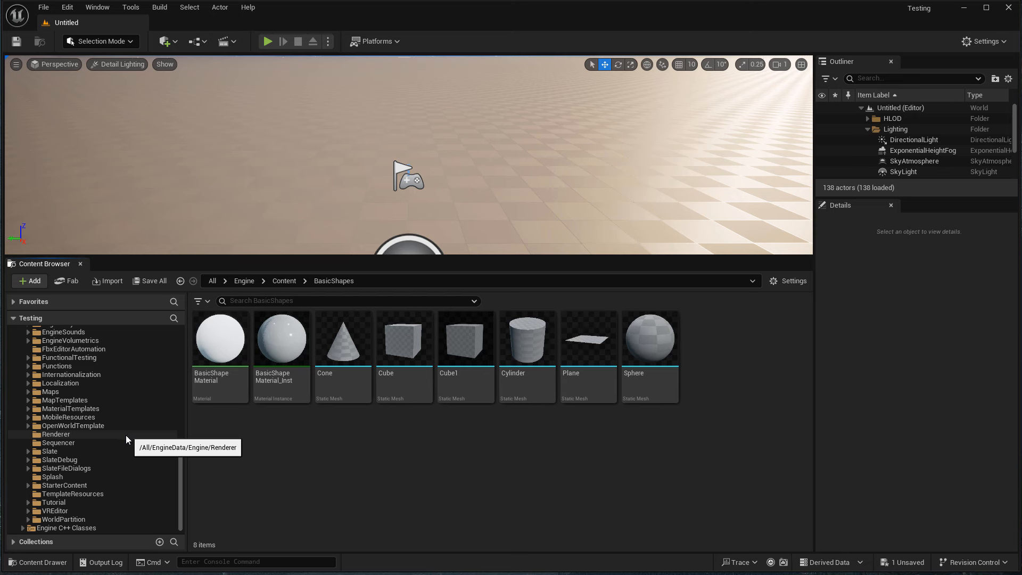
scroll(121, 398, "up", 7)
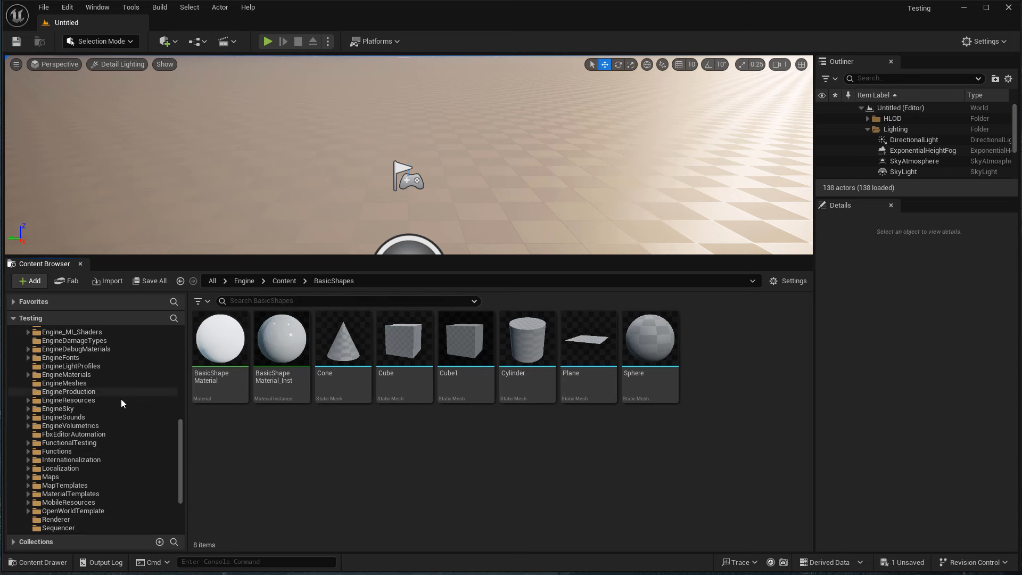
Search the whole Engine folder for "rig" and "control" and look through the matching assets
left_click(56, 360)
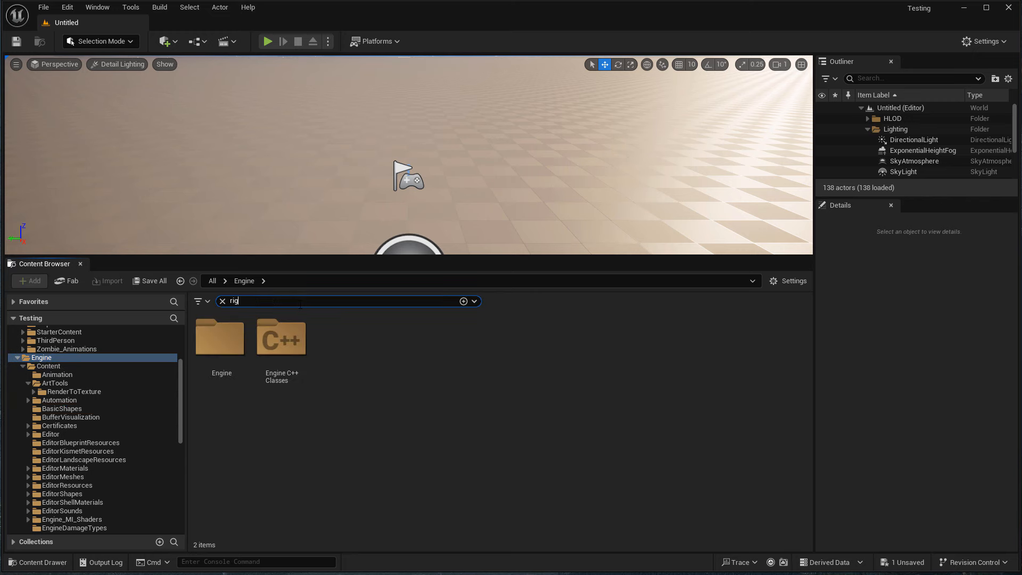
scroll(442, 347, "down", 8)
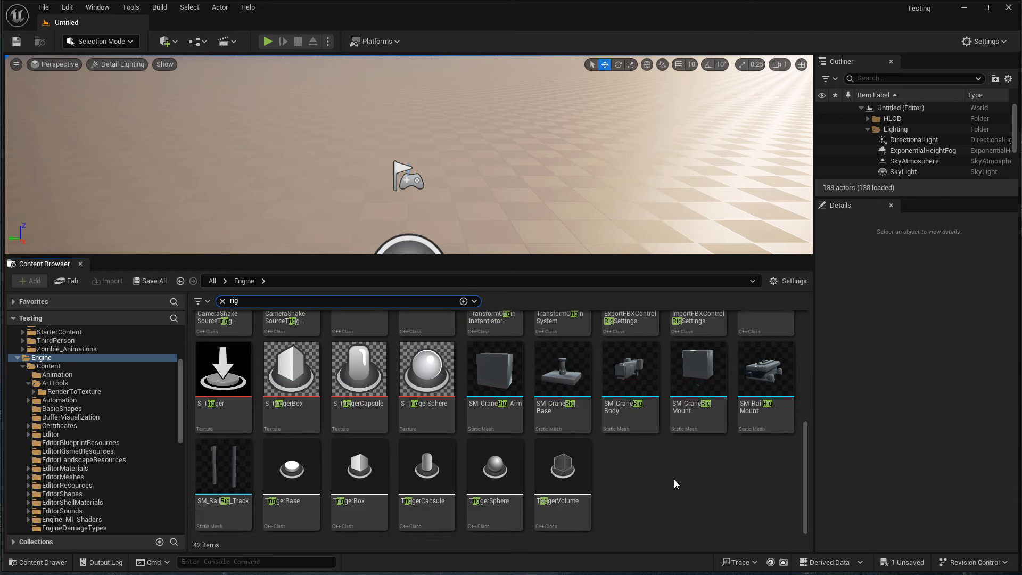
scroll(685, 484, "up", 3)
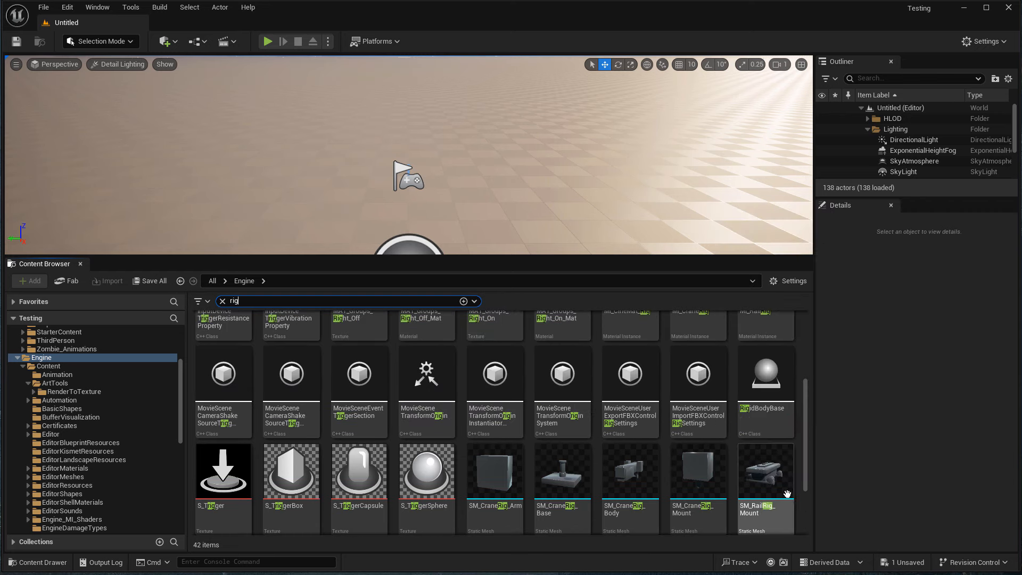
scroll(793, 492, "up", 5)
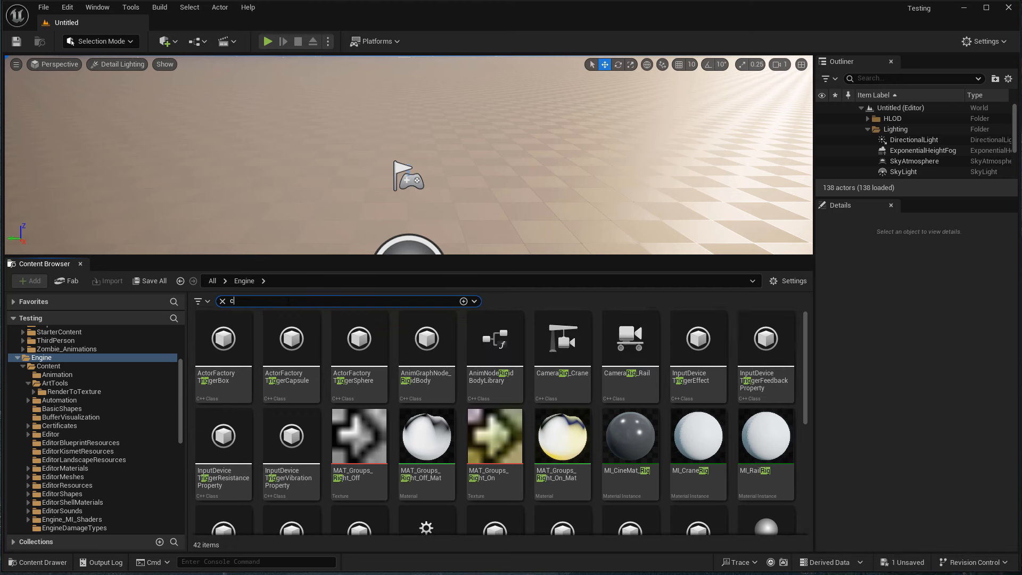
type("l")
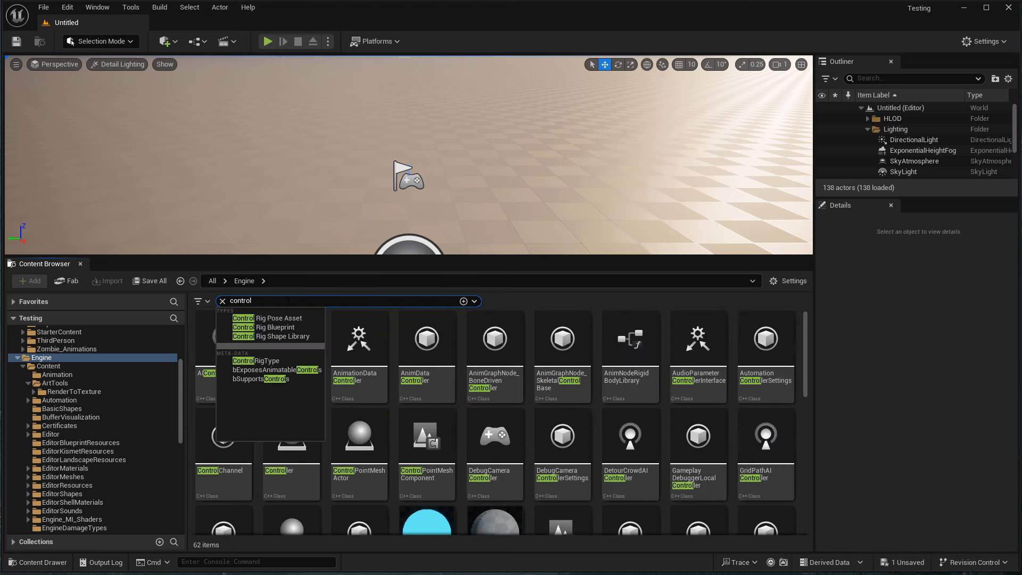
scroll(575, 397, "down", 2)
Search the Engine folder for "shape" and filter the results to Static Mesh assets
key("BackSpace")
key("BackSpace")
key("BackSpace")
key("BackSpace")
key("BackSpace")
key("BackSpace")
key("BackSpace")
type("shape")
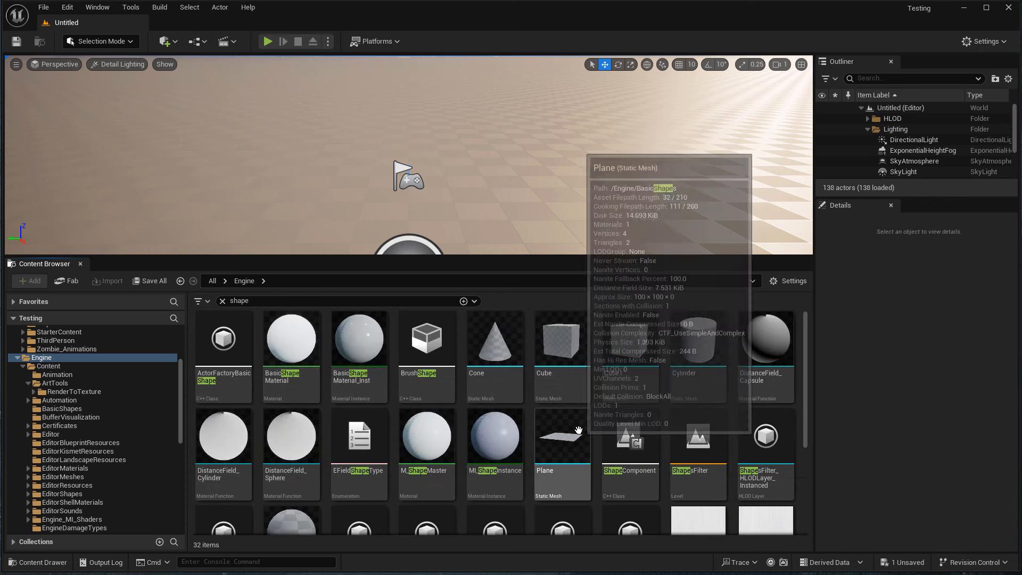
left_click(202, 304)
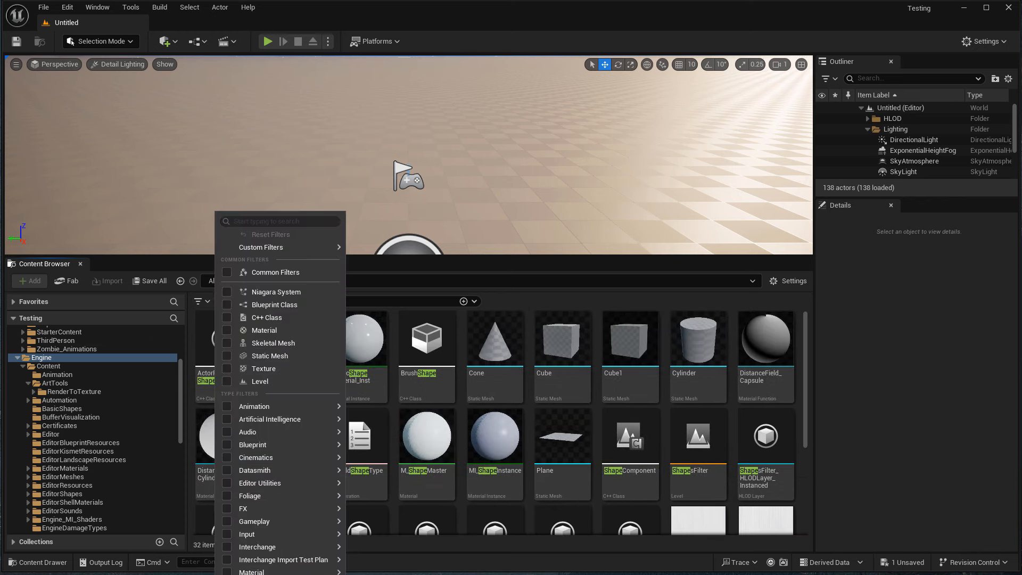
left_click(292, 353)
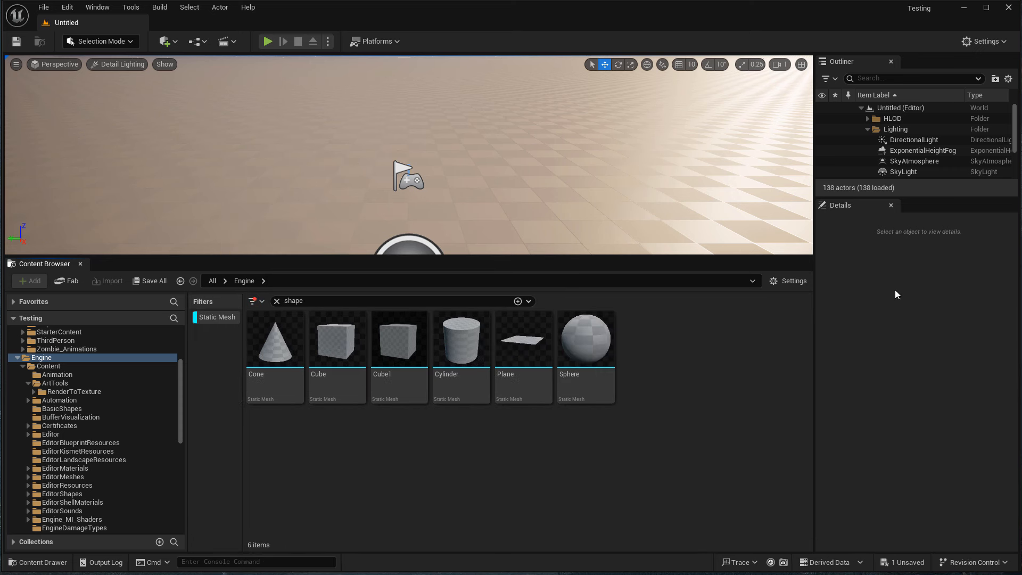
Show plugin content in the Content Browser and collapse the Engine and Content folders
left_click(770, 282)
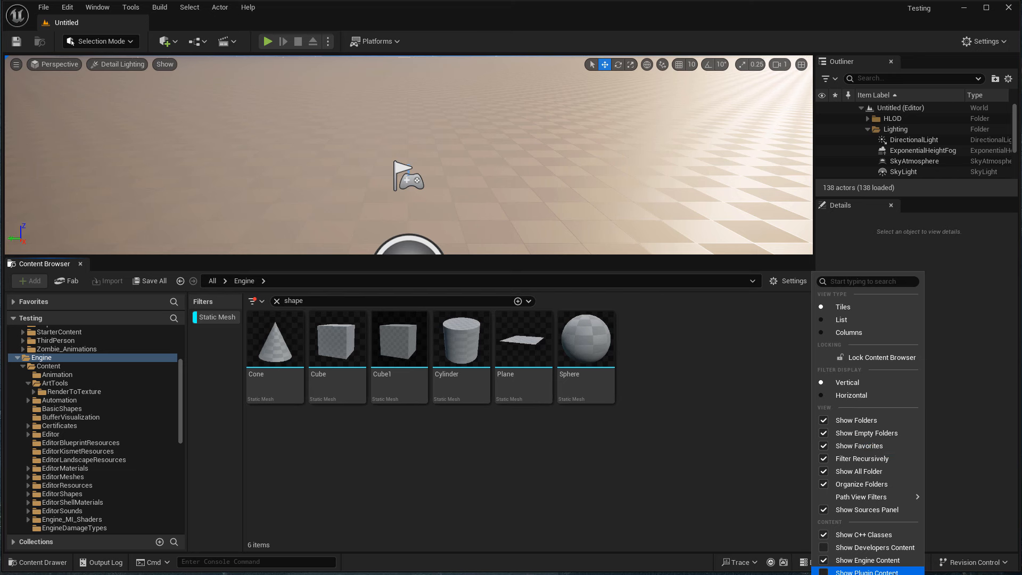
left_click(870, 570)
left_click(17, 357)
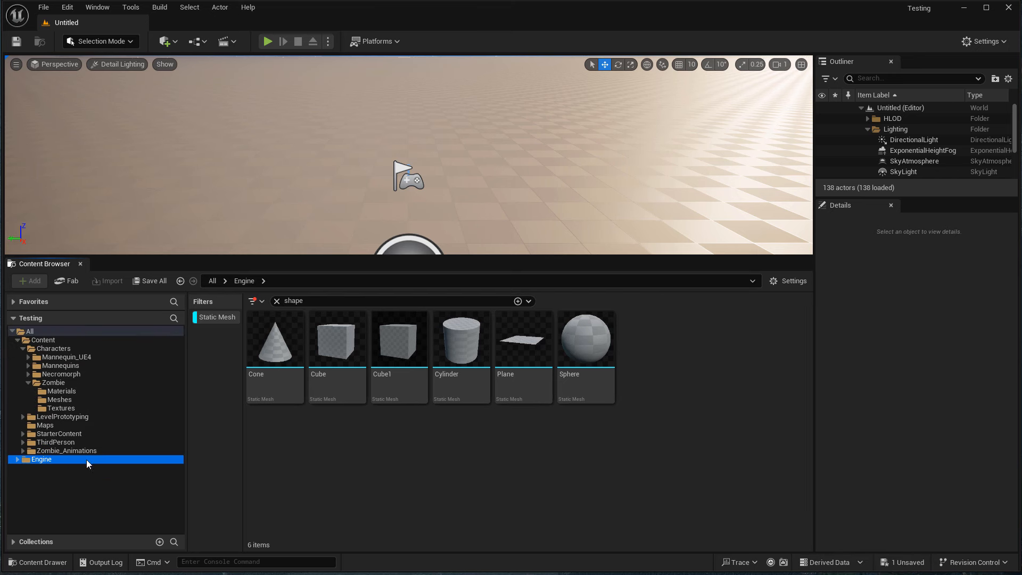
left_click(793, 281)
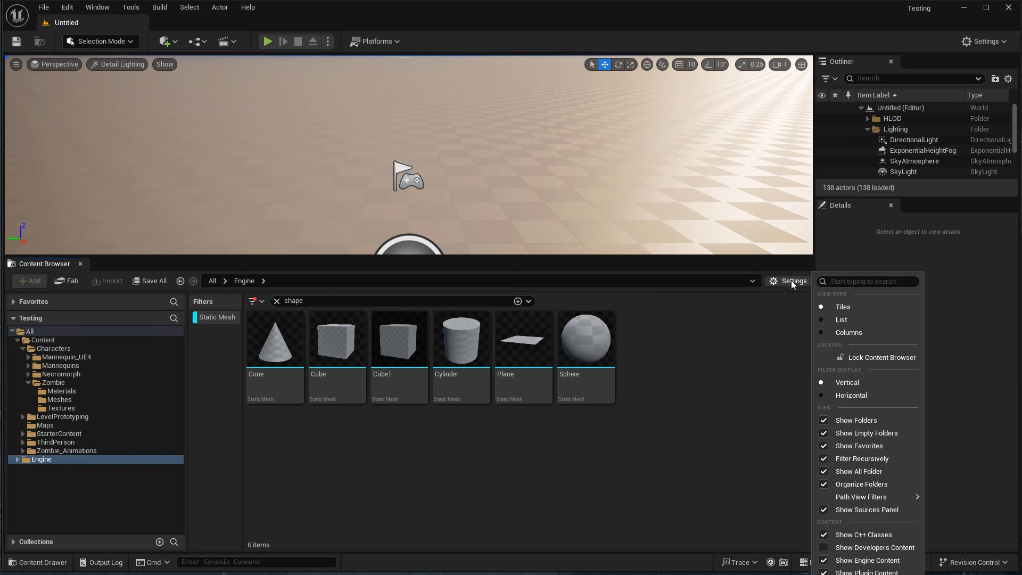
key("Escape")
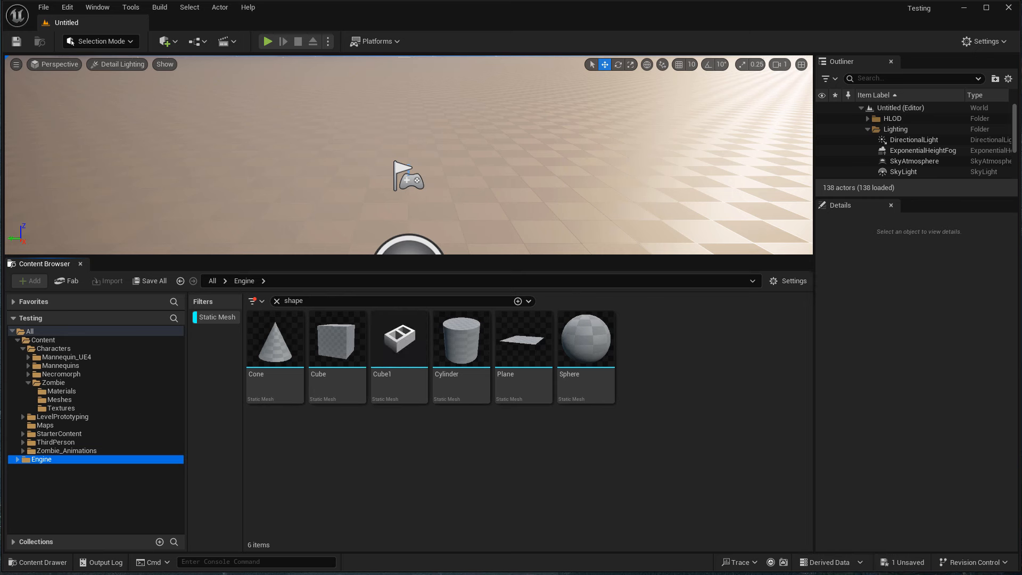
left_click(18, 340)
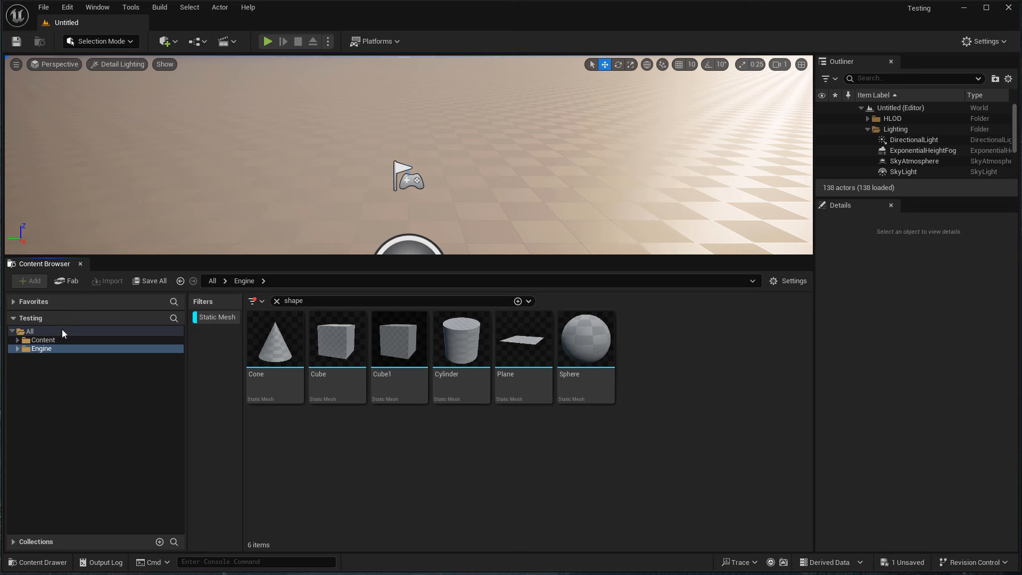
Save the unsaved SK_Mannequin_Skeleton asset
left_click(150, 281)
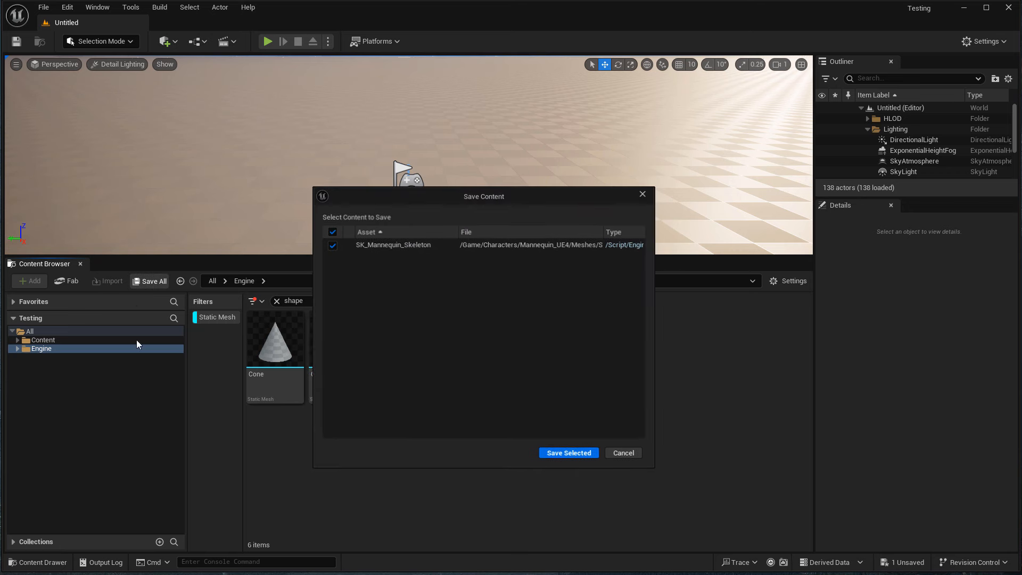
left_click(568, 453)
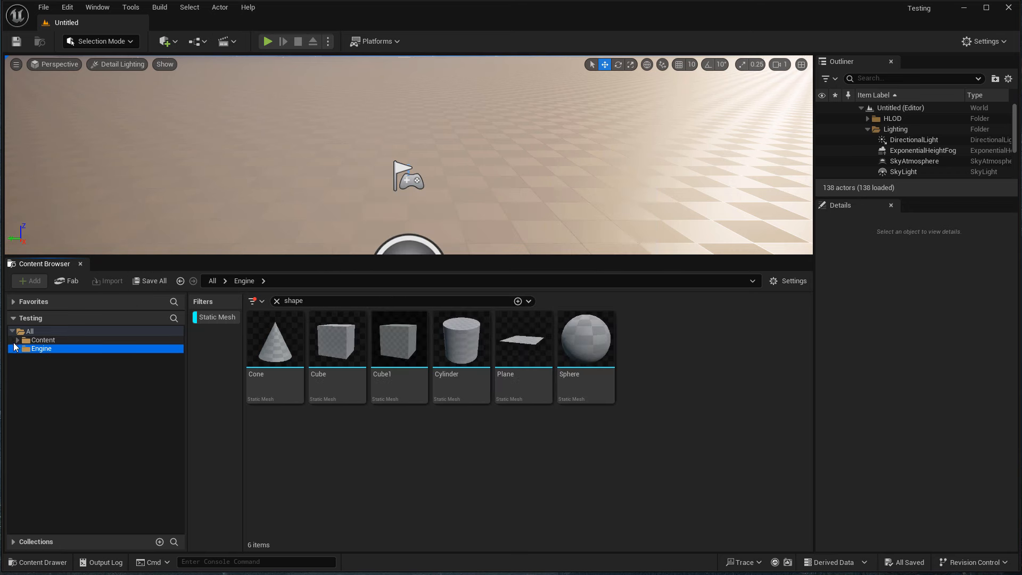
left_click(17, 340)
left_click(17, 340)
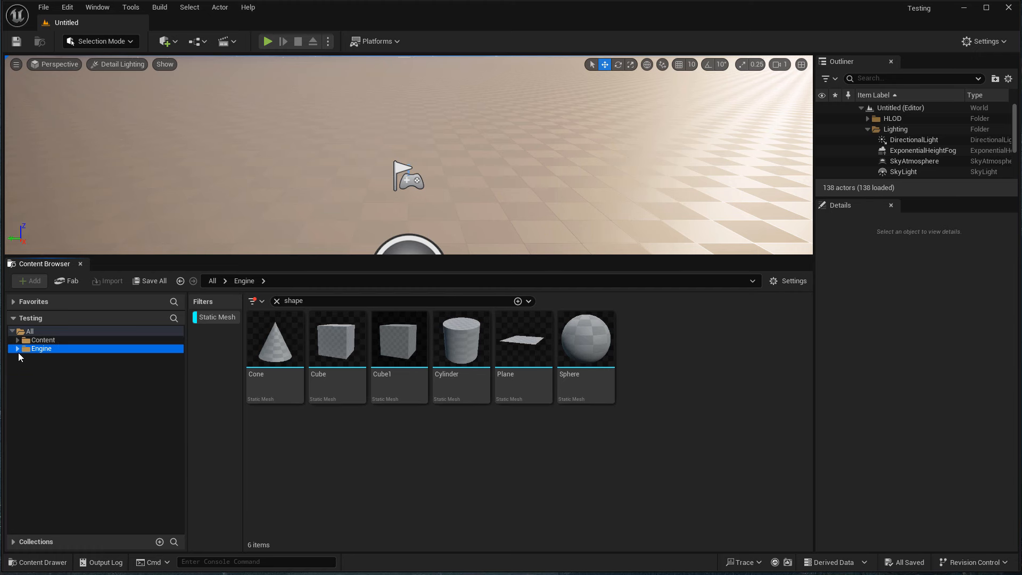
left_click(18, 350)
left_click(18, 348)
left_click(777, 283)
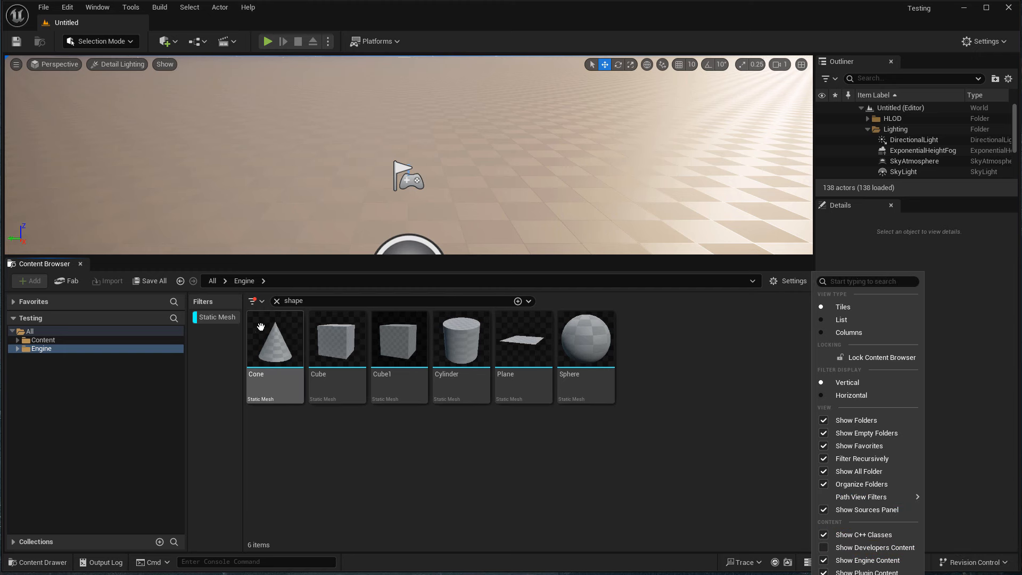
Extend the "shape" search to all folders and add the Control Rig Shape Library type filter
left_click(76, 334)
double_click(75, 338)
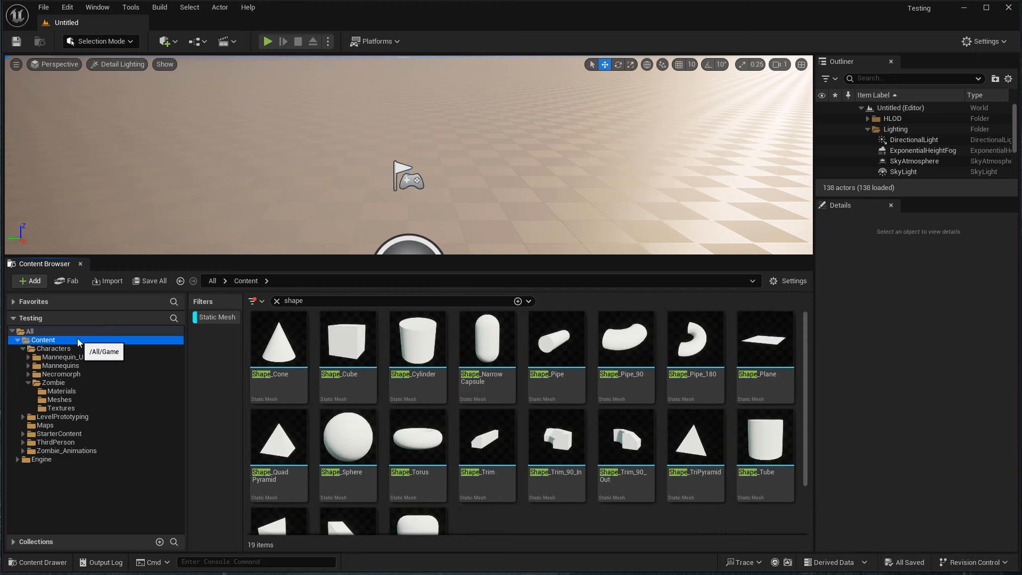
left_click(76, 331)
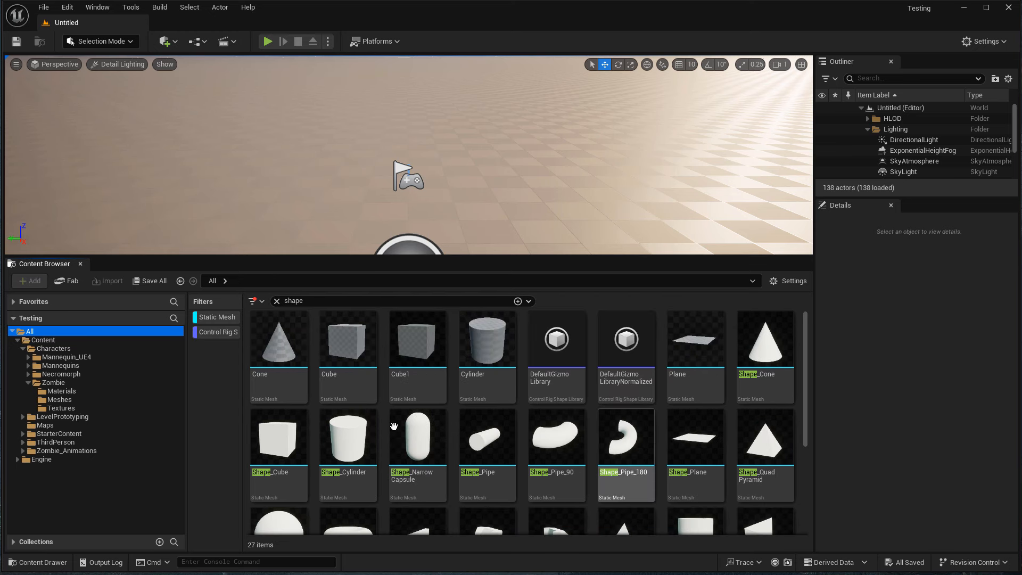
Turn off the Static Mesh filter and open the DefaultGizmoLibrary shape library
left_click(217, 320)
double_click(275, 346)
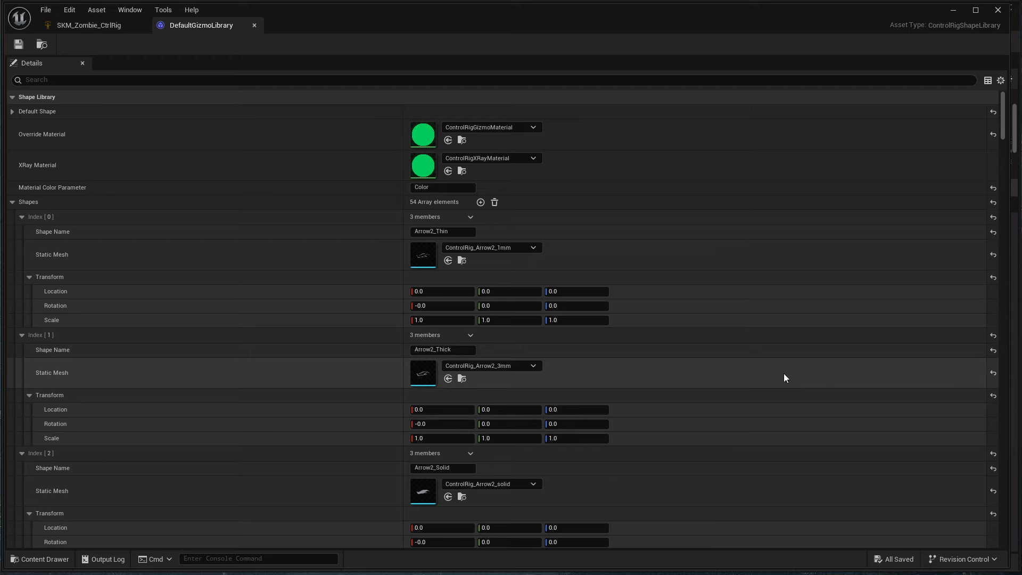
Find the thin pyramid in the library's Shapes array and copy its shape name, Pyramid_Thin
scroll(616, 392, "down", 5)
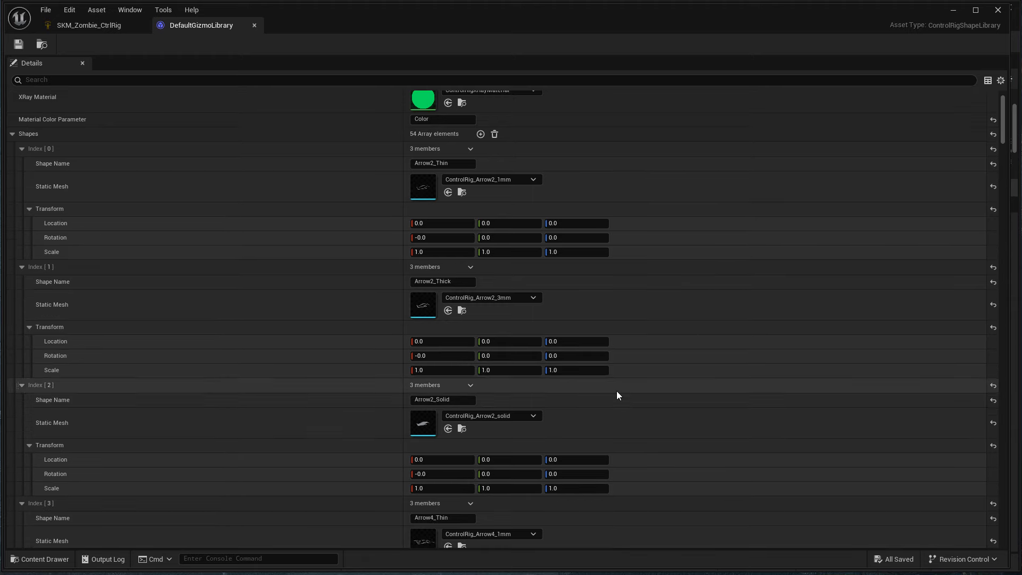
scroll(637, 405, "down", 10)
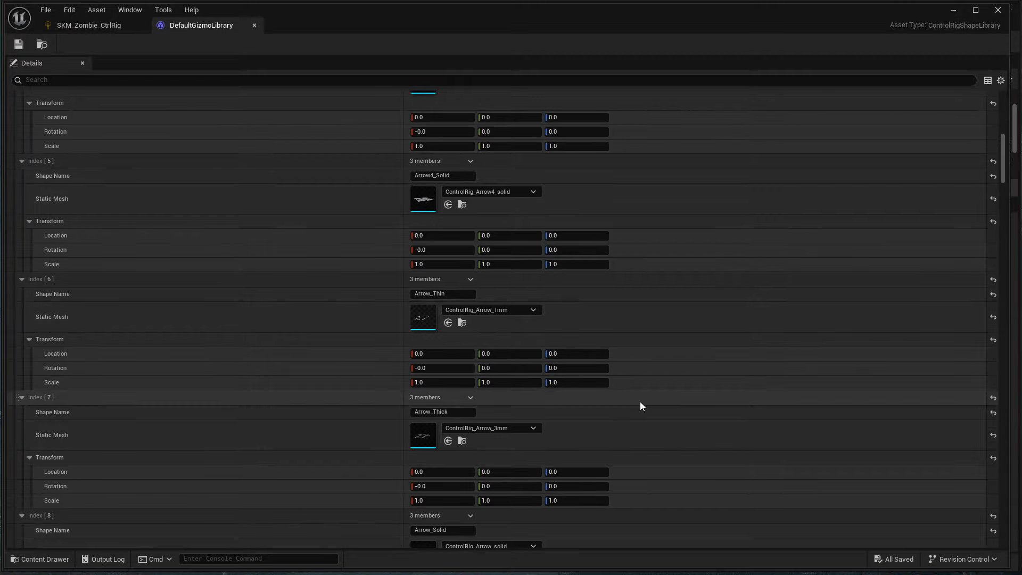
left_click(441, 293)
scroll(665, 380, "down", 8)
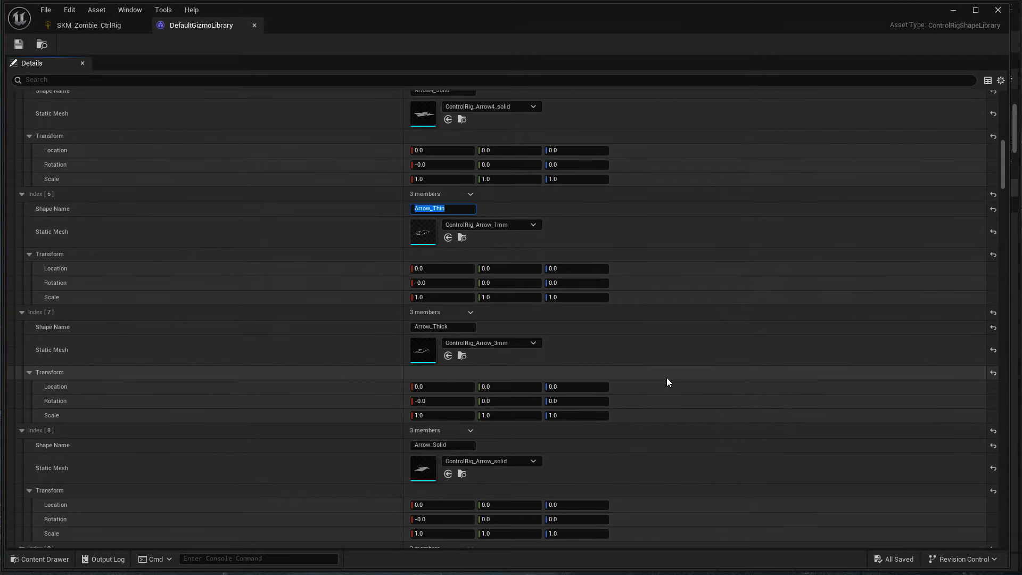
scroll(665, 384, "down", 11)
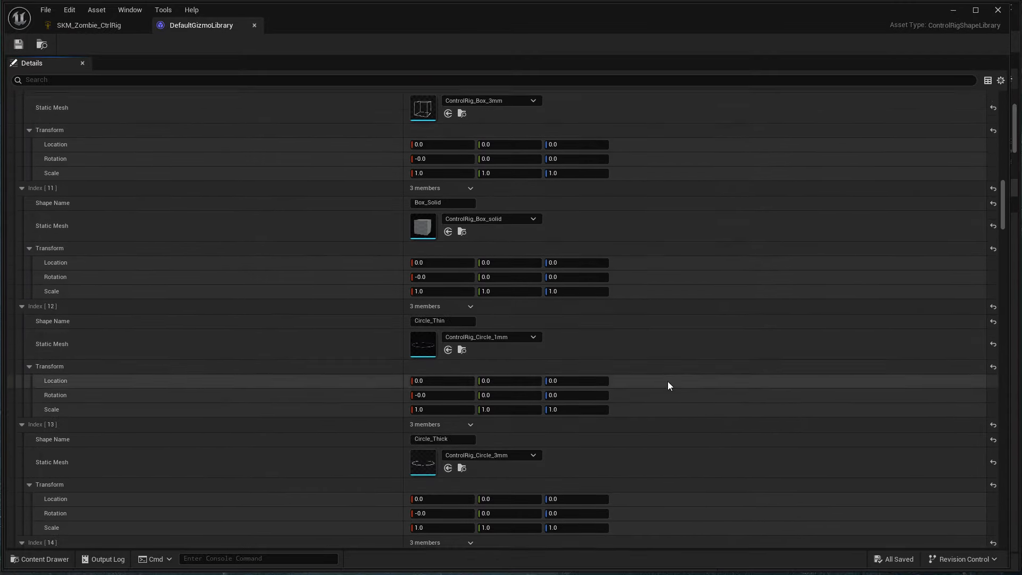
scroll(668, 382, "down", 6)
scroll(669, 381, "down", 15)
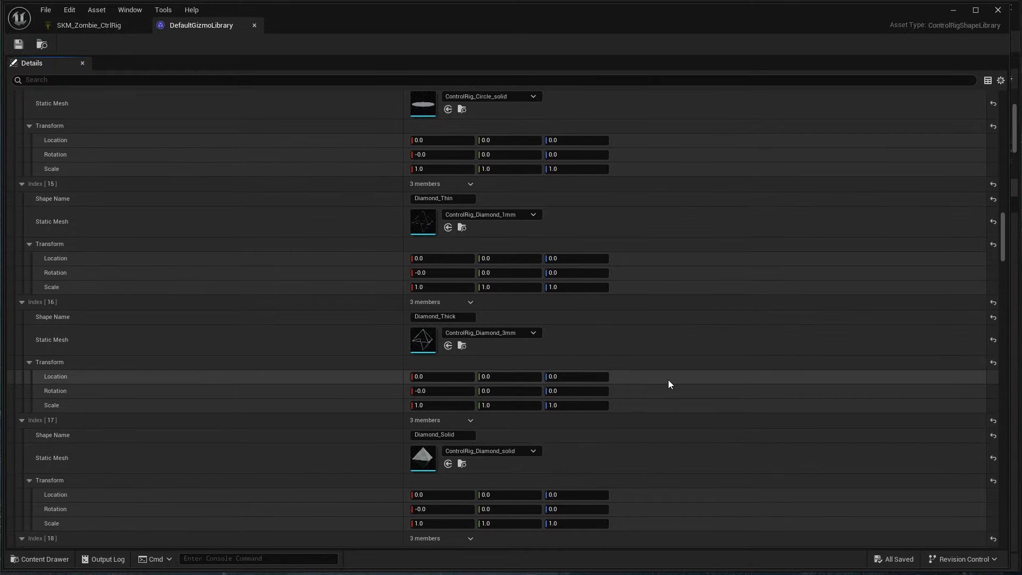
scroll(668, 379, "down", 18)
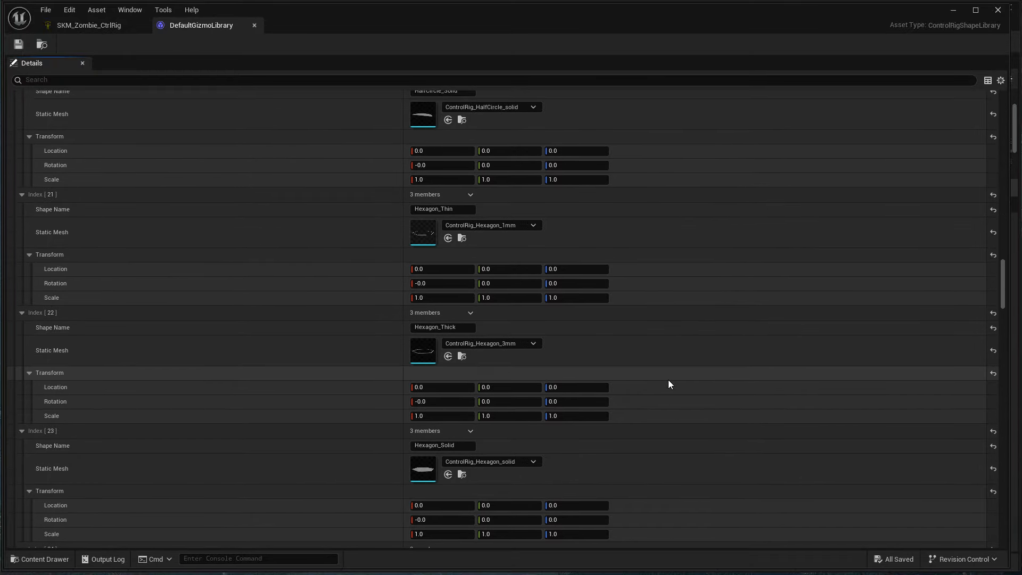
scroll(669, 381, "down", 6)
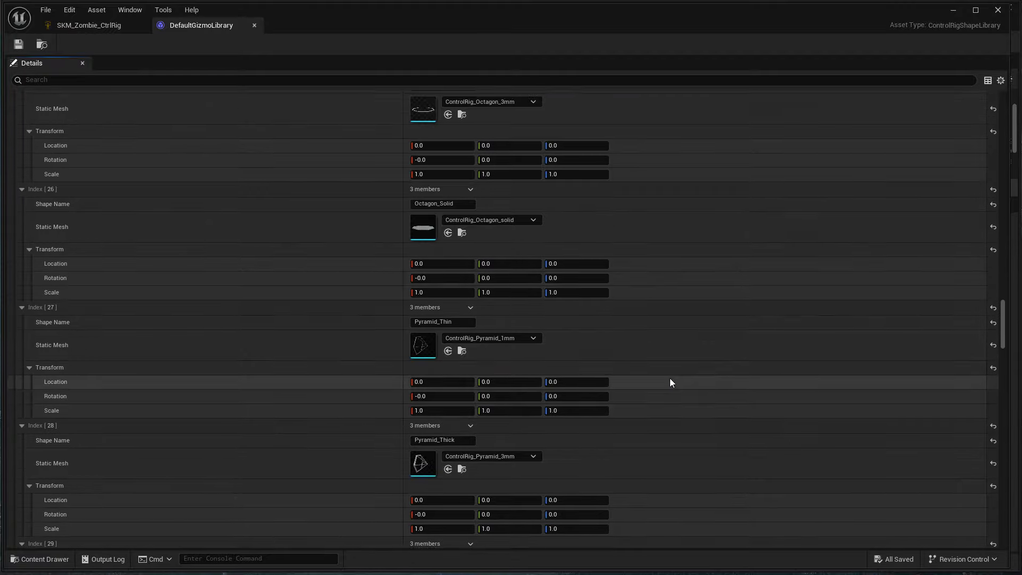
left_click(453, 203)
key("ctrl+c")
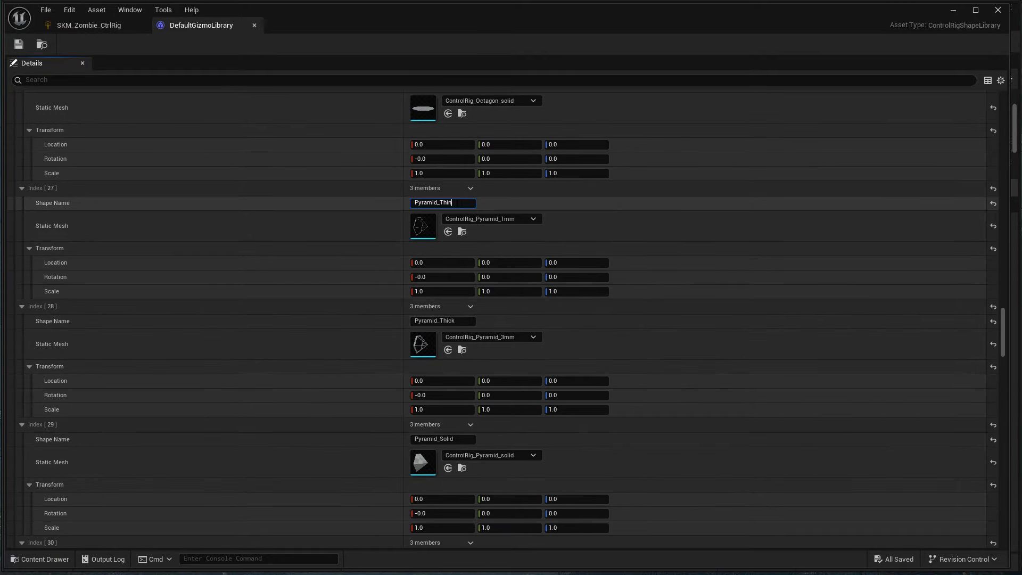
In SKM_Zombie_CtrlRig, set the Eye_L module's control shape name to Pyramid_Thin
left_click(90, 25)
left_click(844, 374)
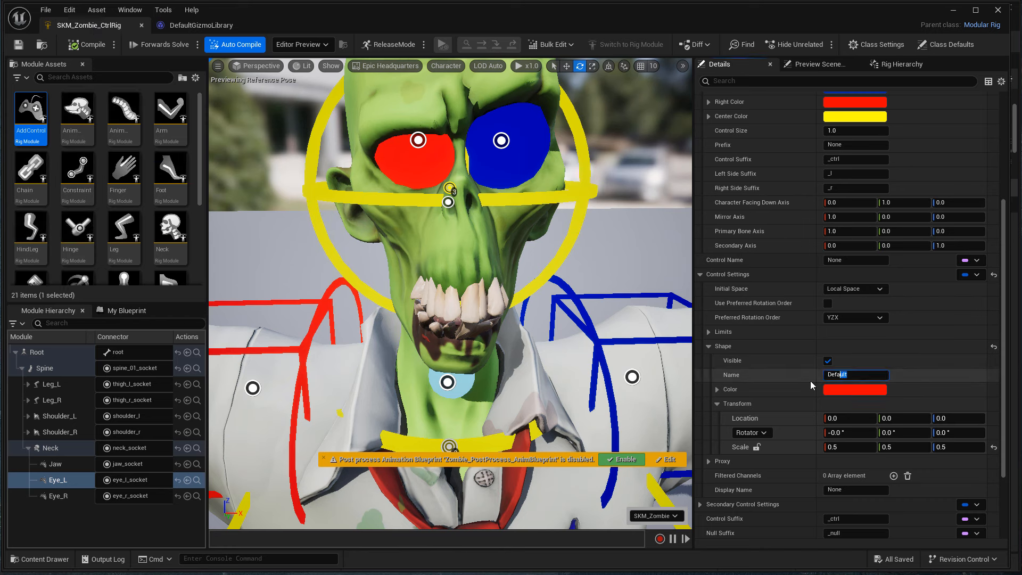
key("ctrl+v")
key("Return")
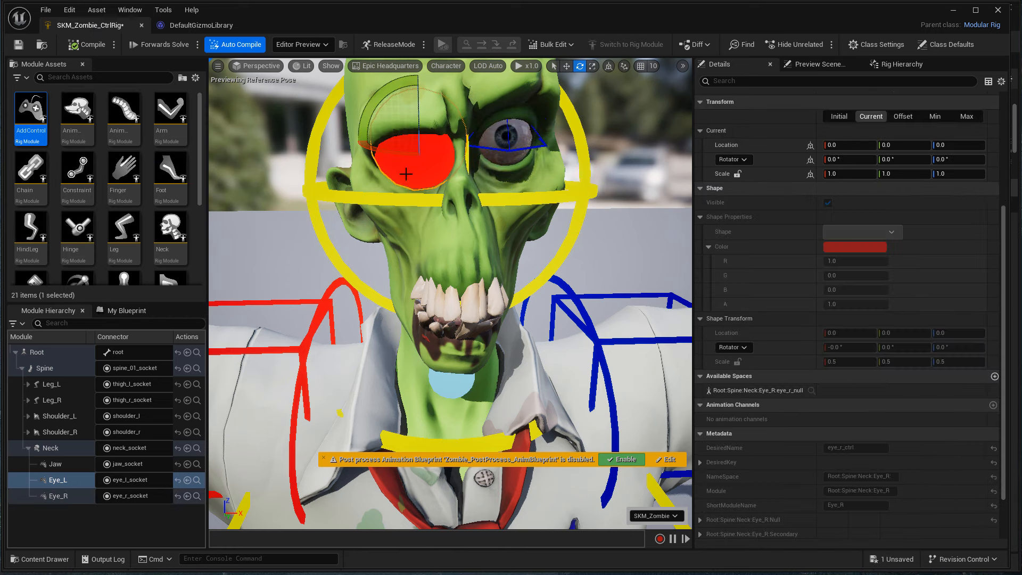
Set the Eye_R module's control shape name to Pyramid_Thin, matching Eye_L
left_click(63, 497)
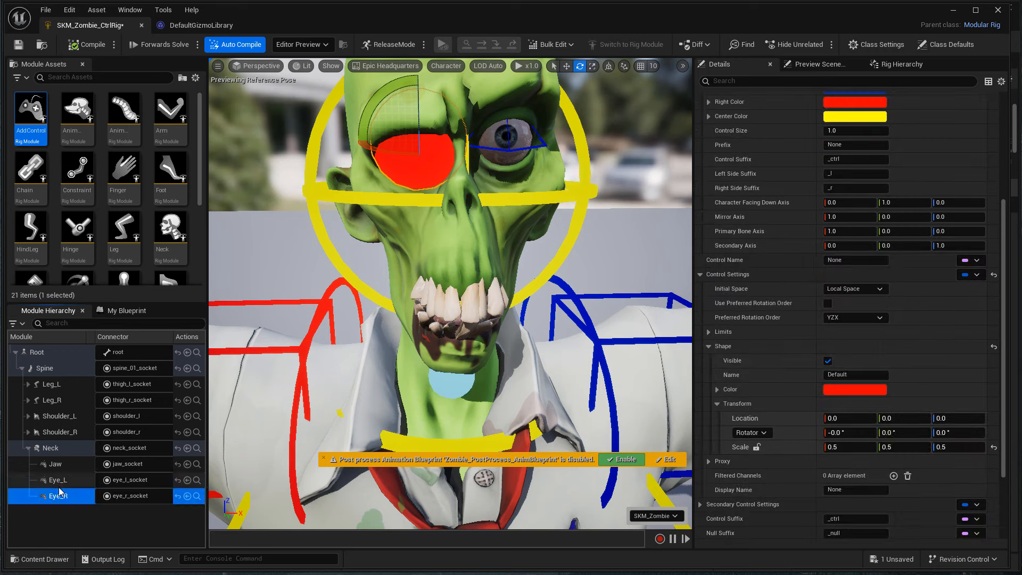
left_click(59, 482)
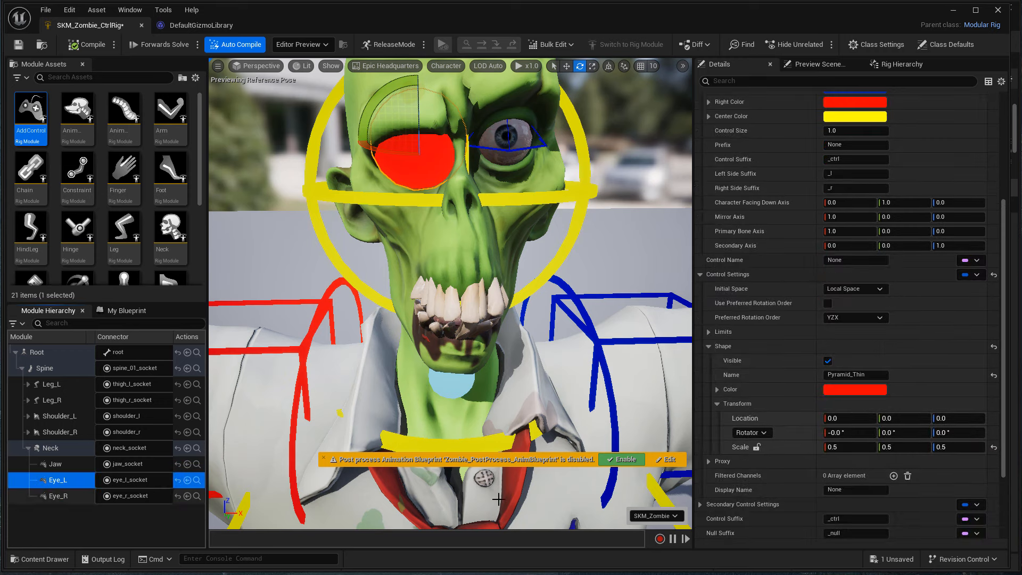
left_click(58, 496)
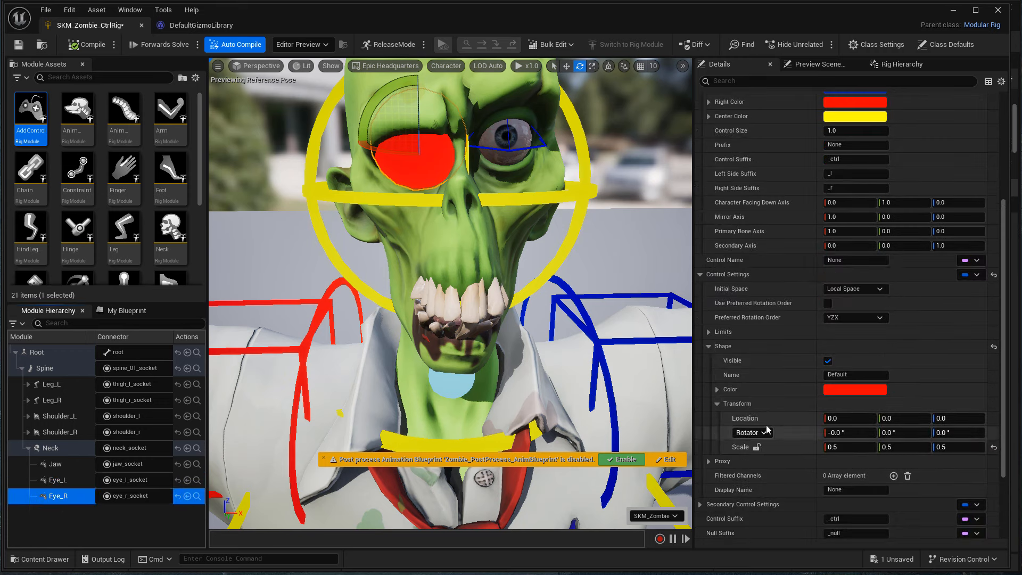
left_click(857, 375)
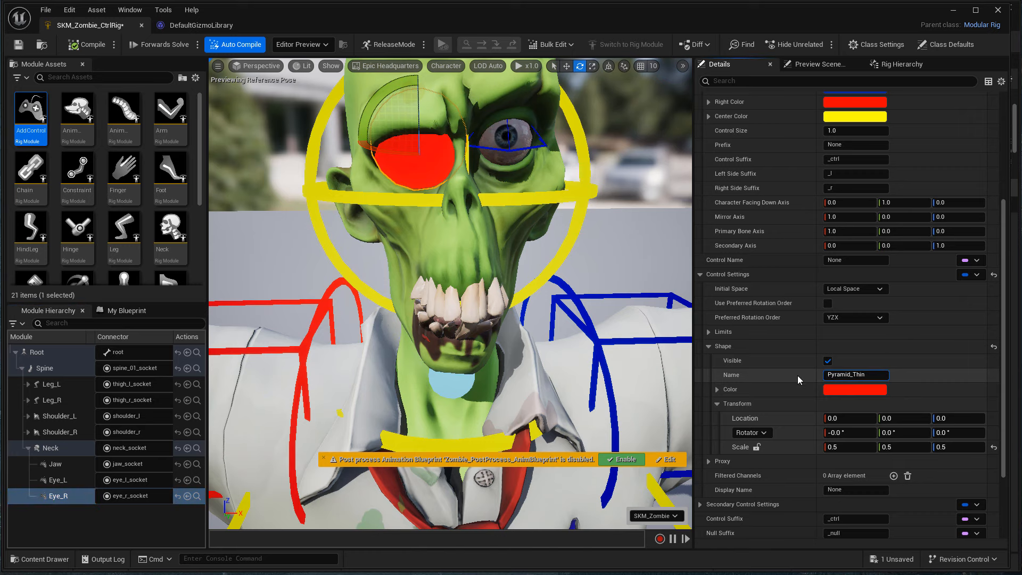
key("Return")
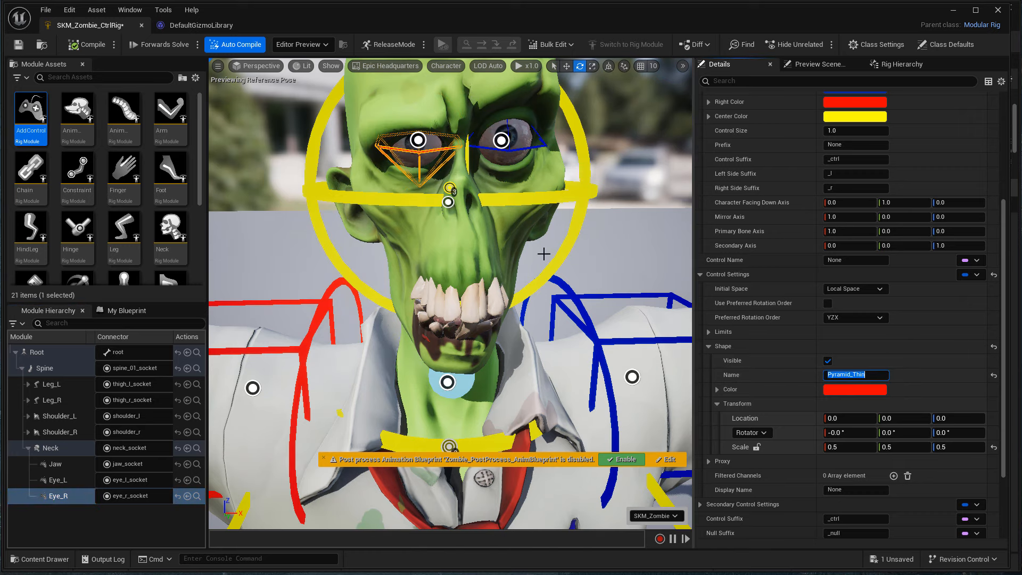
Set the third rotator value of Eye_L's shape transform to 90°
left_click_drag(543, 254, 572, 259, "alt")
middle_click_drag(580, 230, 533, 298, "alt")
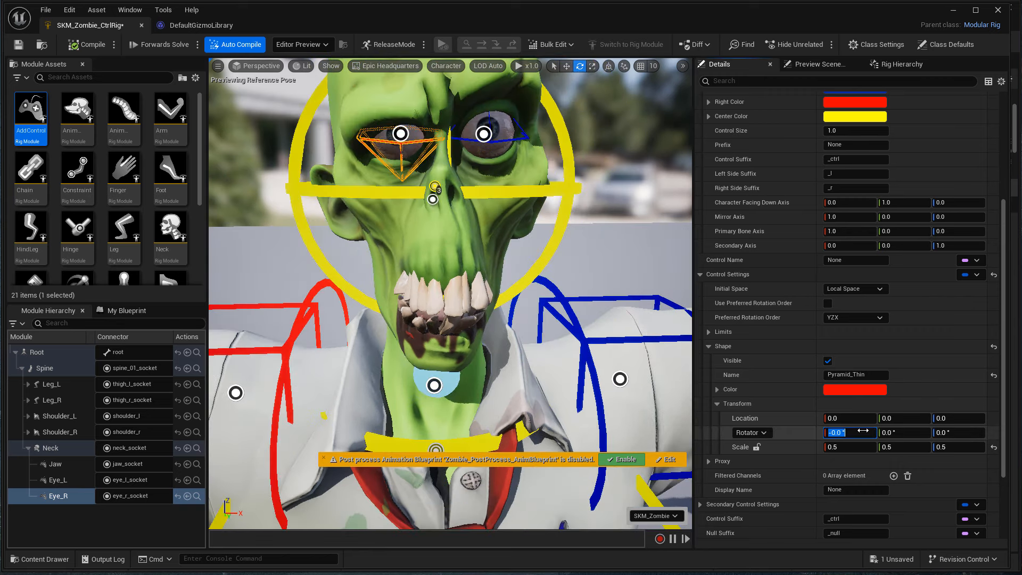
right_click(581, 309)
type("e")
left_click(79, 483)
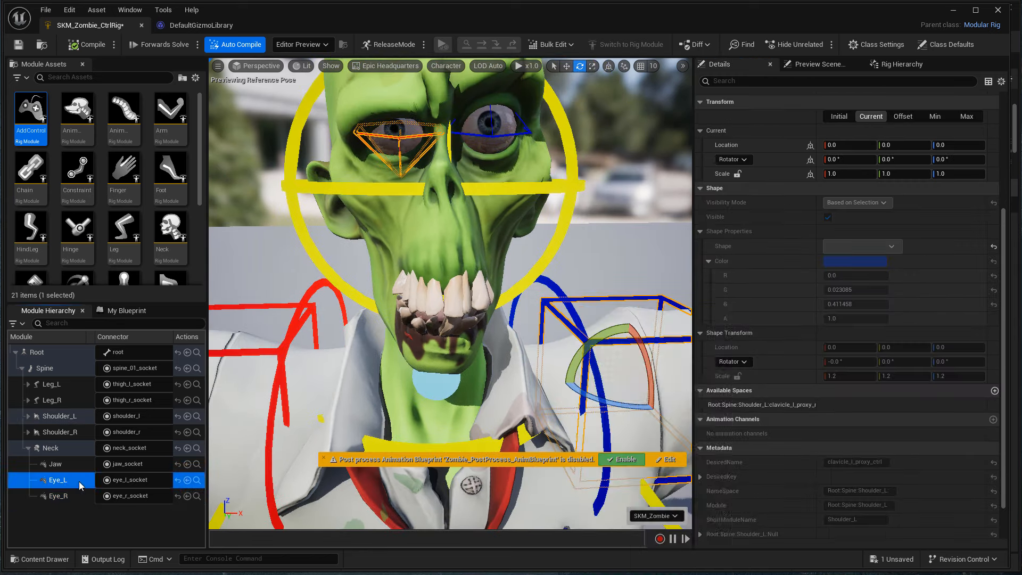
left_click_drag(458, 279, 534, 282, "alt")
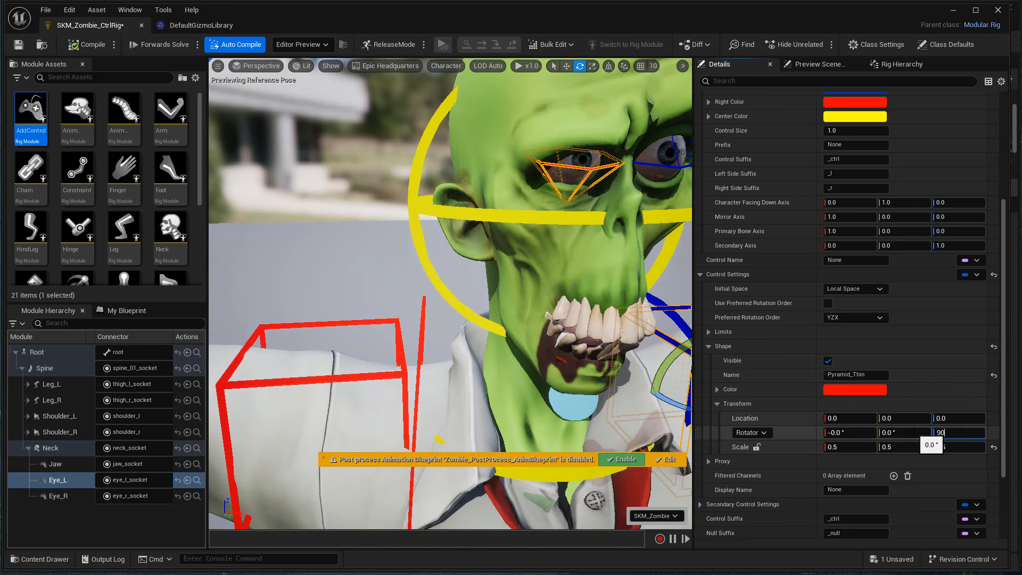
key("Return")
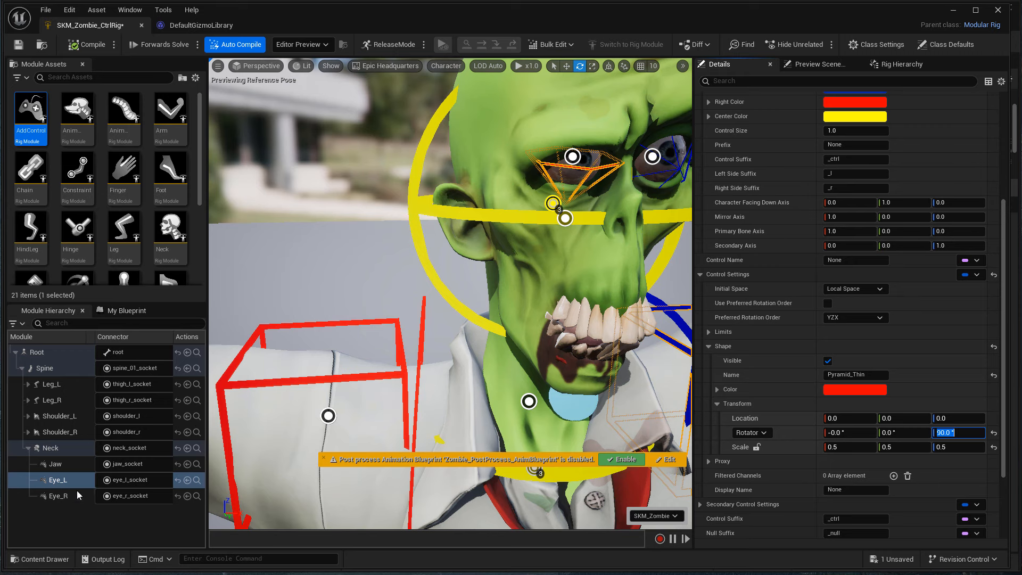
Set the third rotator value of Eye_R's shape transform to -90° and save the control rig
left_click(72, 493)
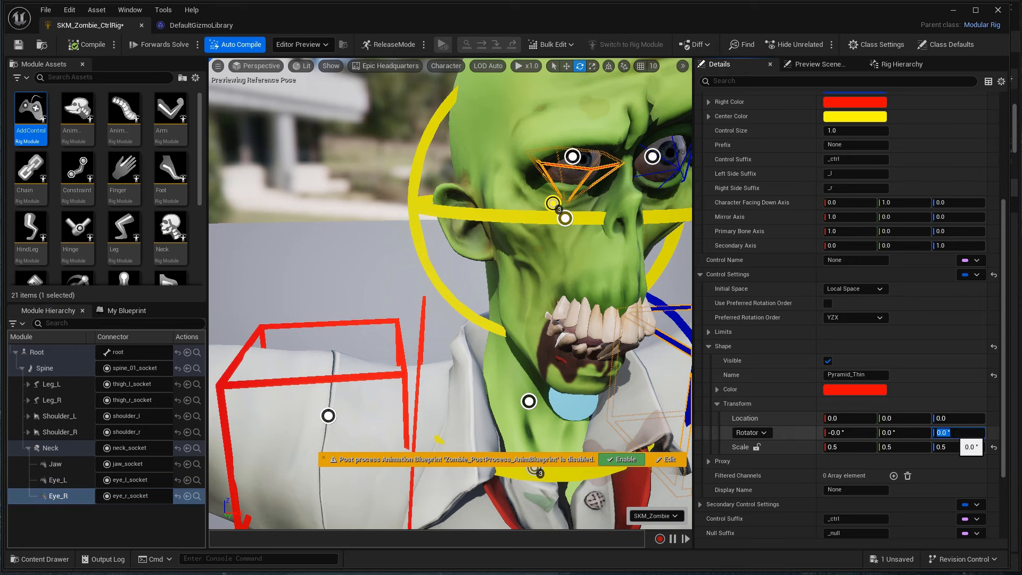
type("90")
key("Return")
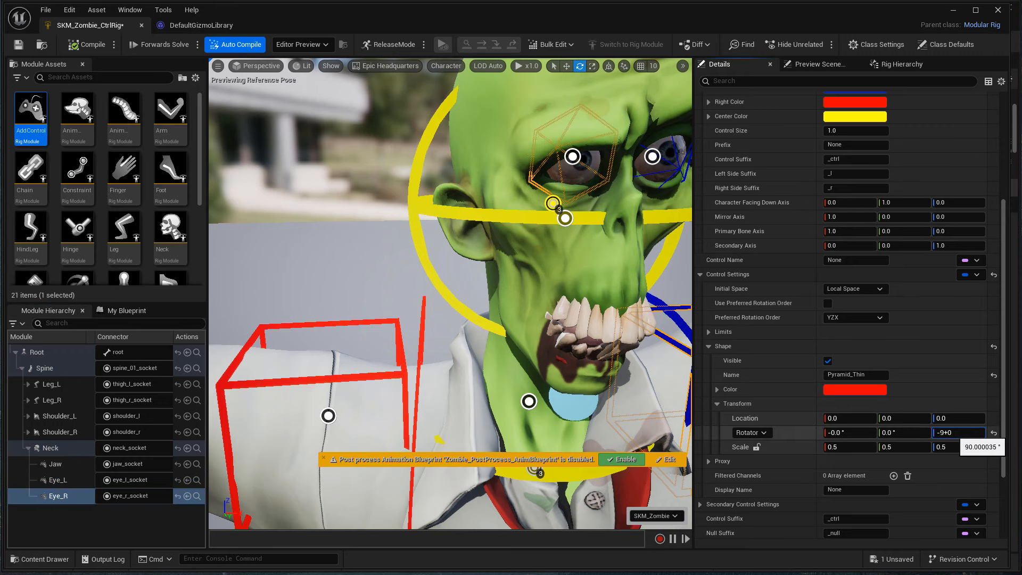
type("-90")
key("Return")
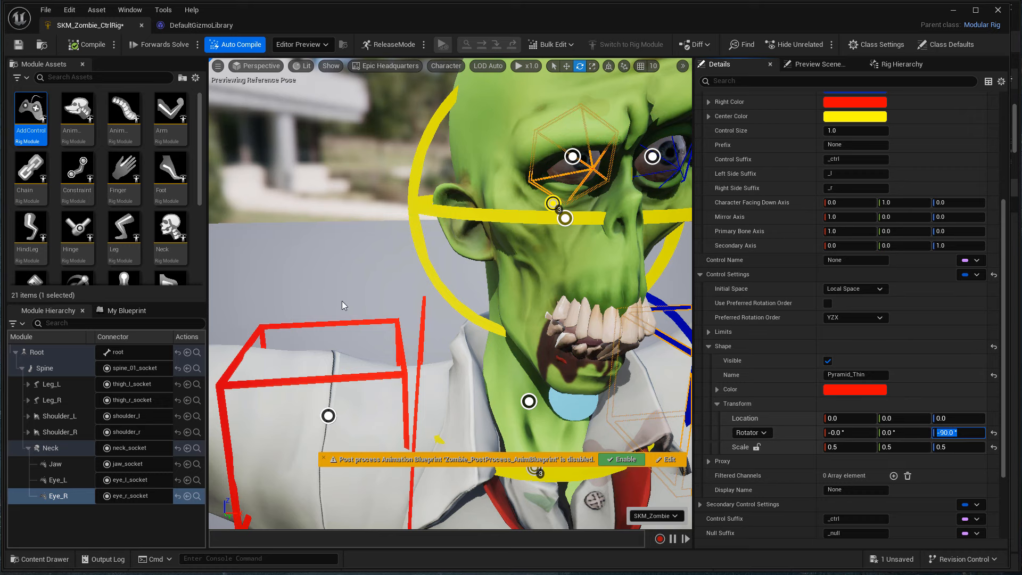
left_click(18, 45)
Find the thin rounded square in DefaultGizmoLibrary and copy its shape name, RoundedSquare_Thin
middle_click_drag(401, 285, 309, 280)
scroll(400, 285, "down", 4)
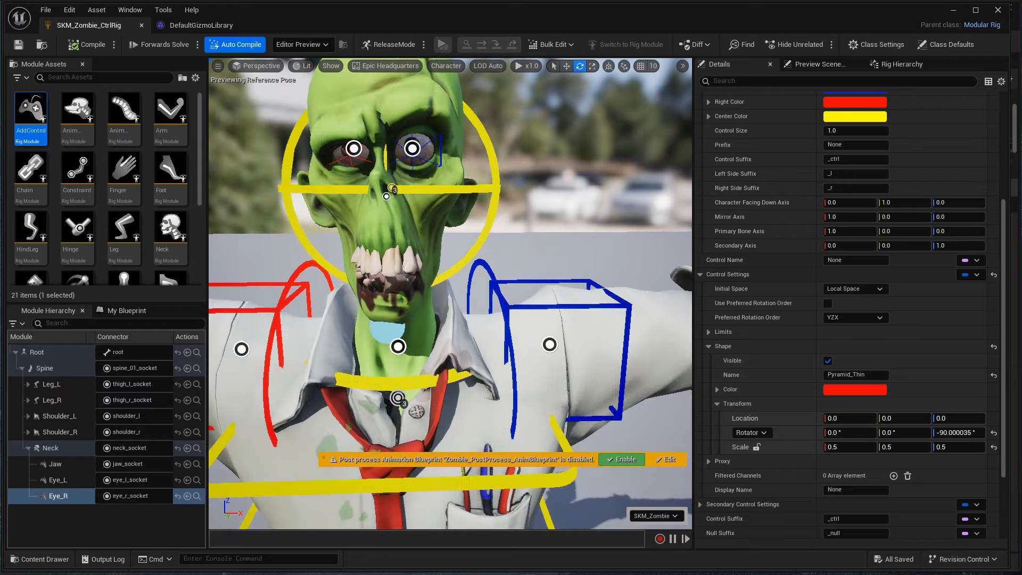
middle_click_drag(401, 286, 466, 253)
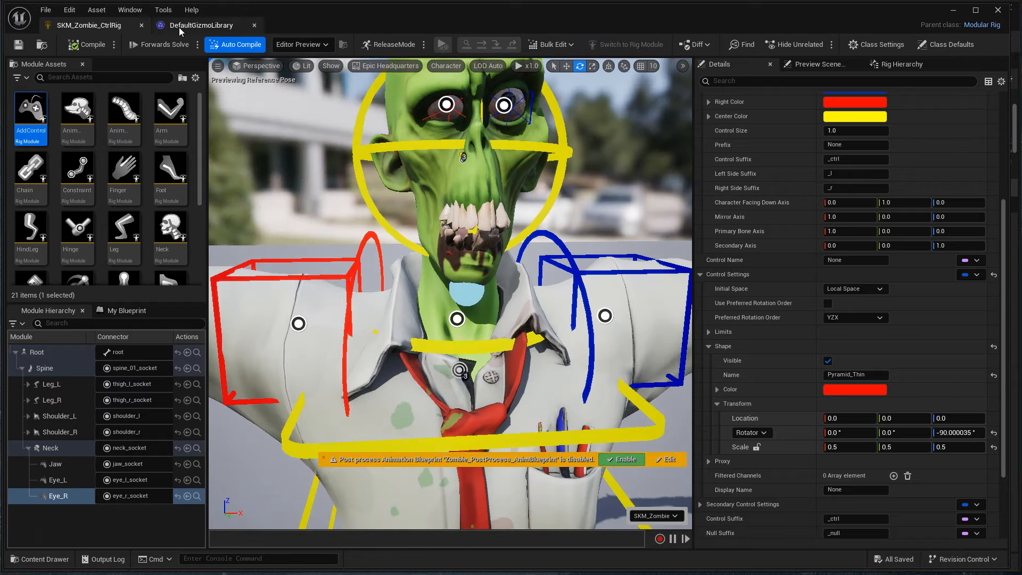
left_click(201, 25)
scroll(240, 324, "up", 2)
scroll(233, 324, "down", 4)
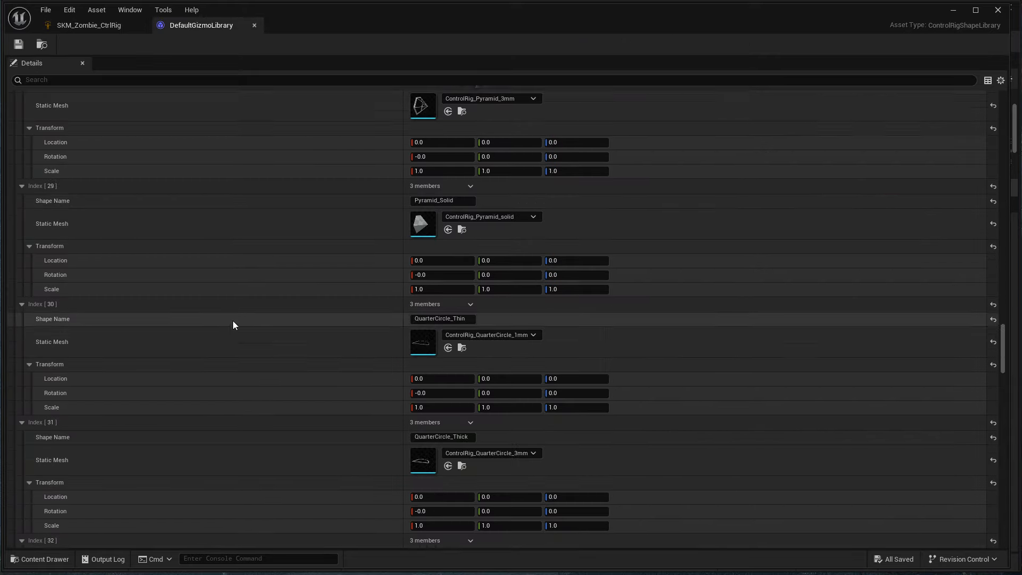
scroll(461, 434, "down", 6)
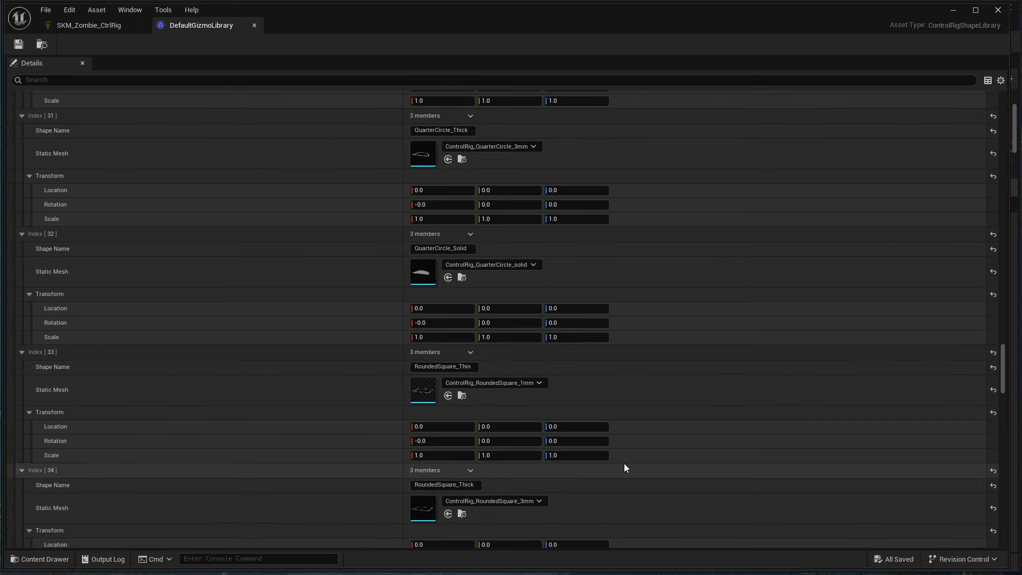
scroll(625, 464, "down", 2)
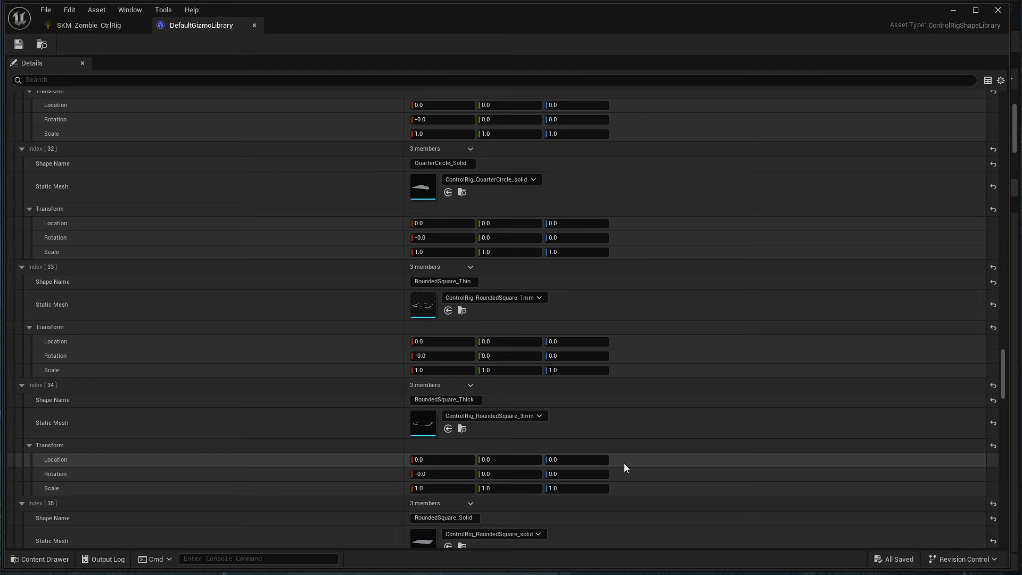
left_click(448, 281)
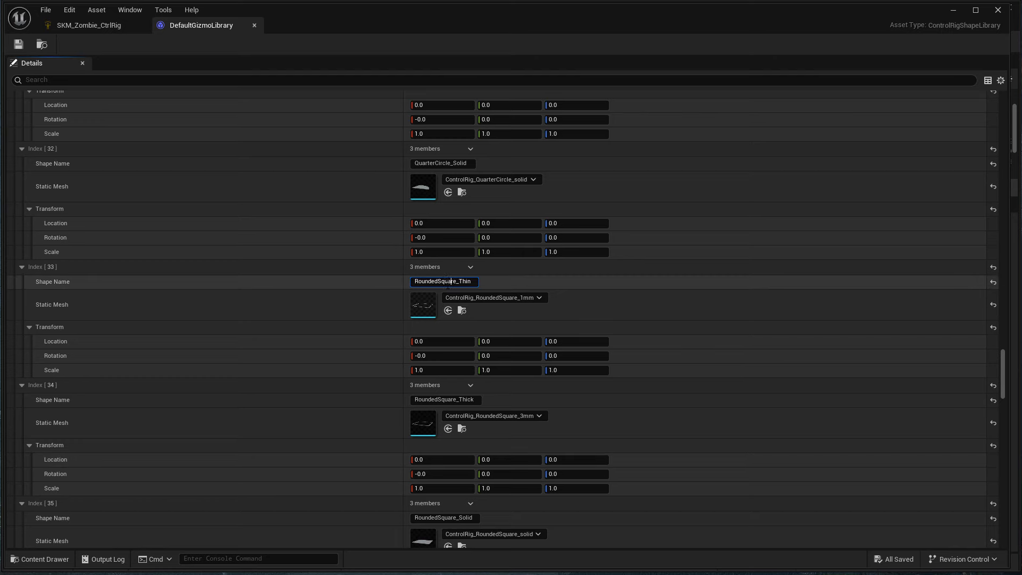
In SKM_Zombie_CtrlRig, set the Jaw module's control shape name to RoundedSquare_Thin
left_click(118, 25)
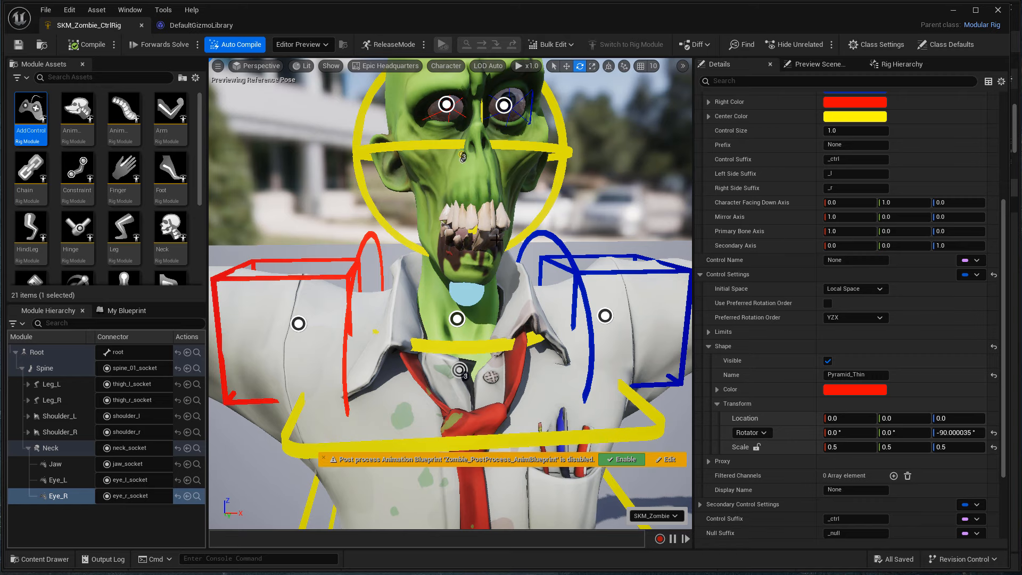
left_click(485, 288)
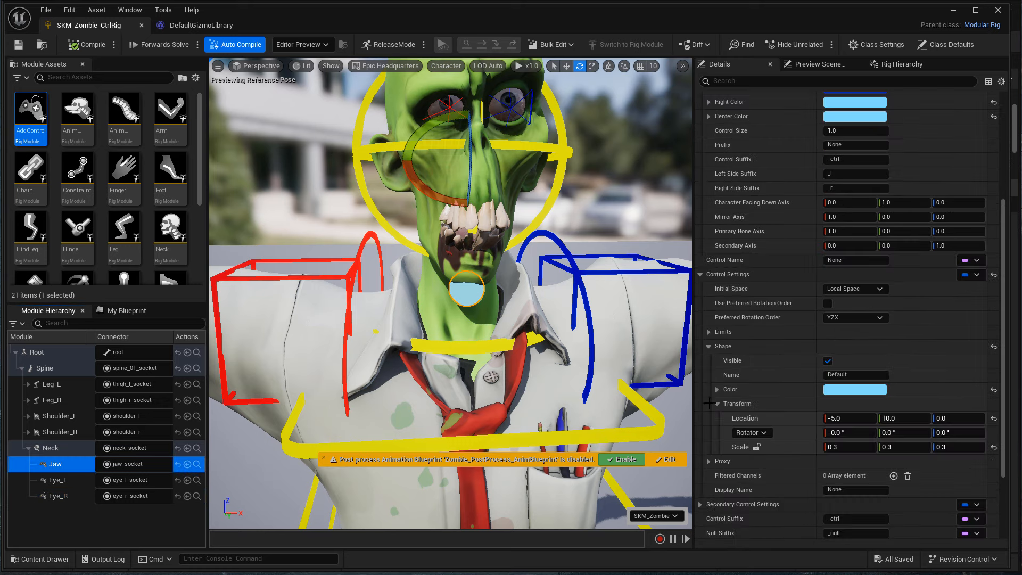
left_click(864, 375)
type("RoundedSquare_Thin")
key("Return")
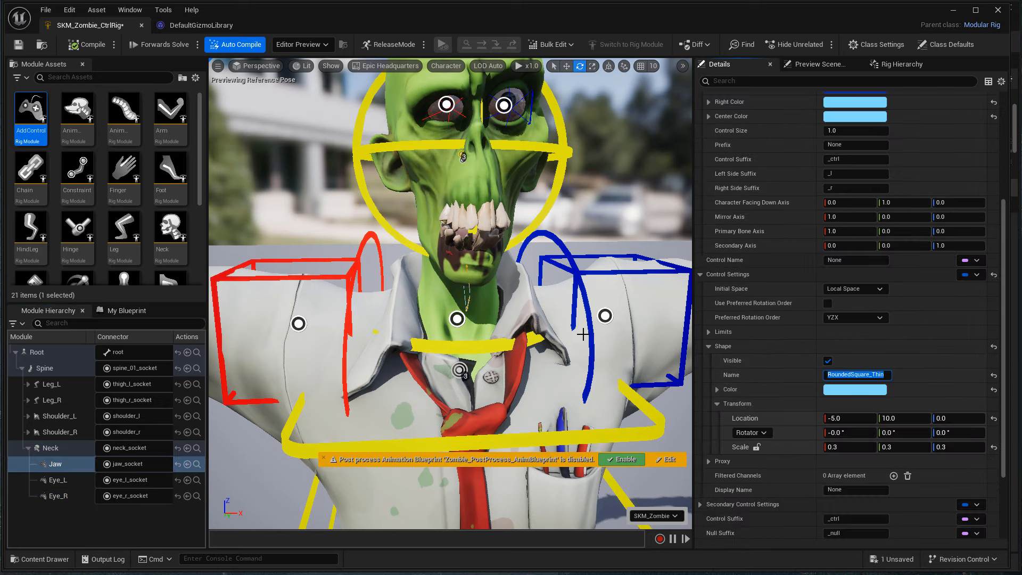
left_click_drag(512, 323, 660, 296, "alt")
Search DefaultGizmoLibrary for "cube" and clear the search again
left_click(198, 25)
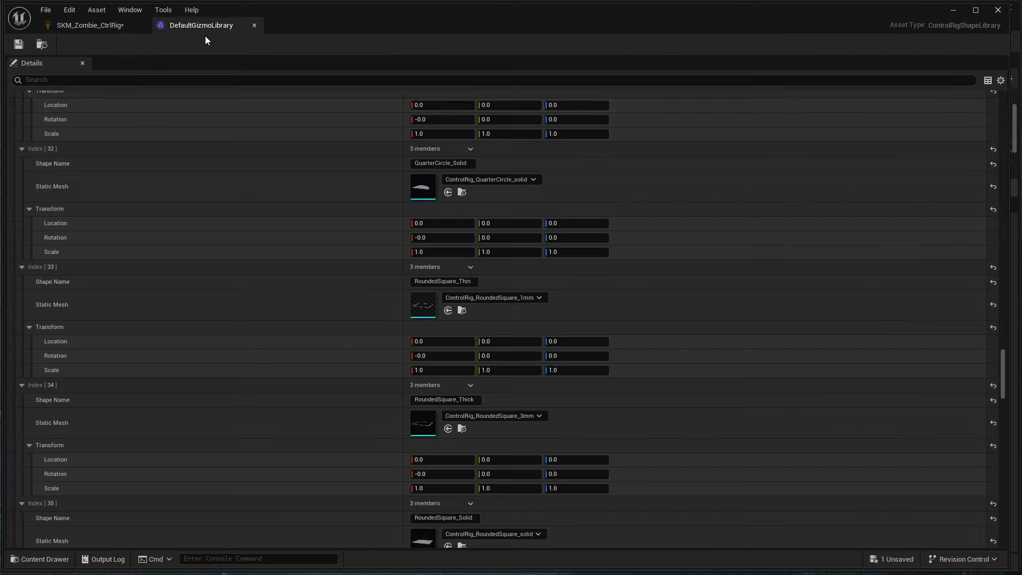
left_click(378, 80)
type("c")
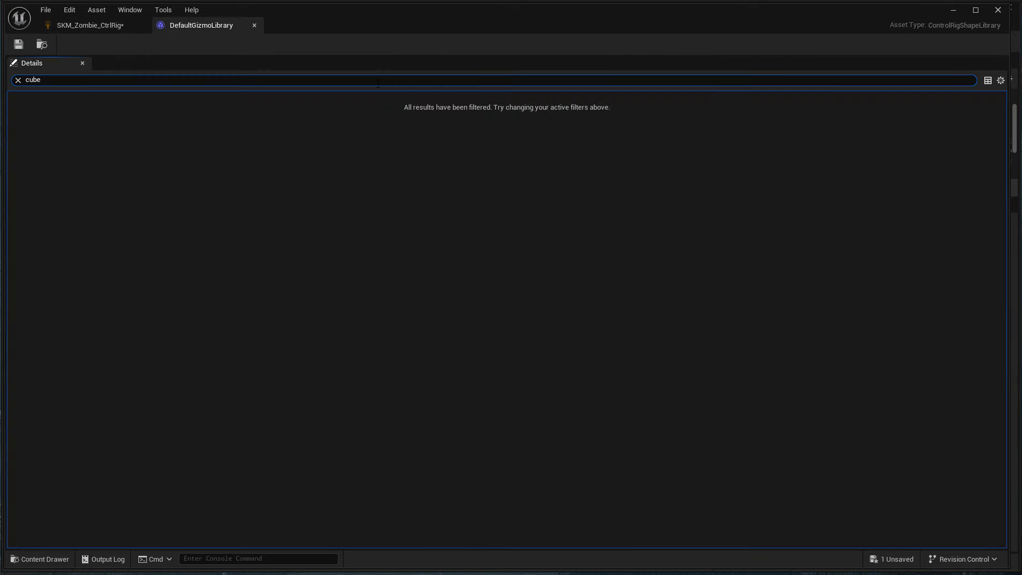
key("BackSpace")
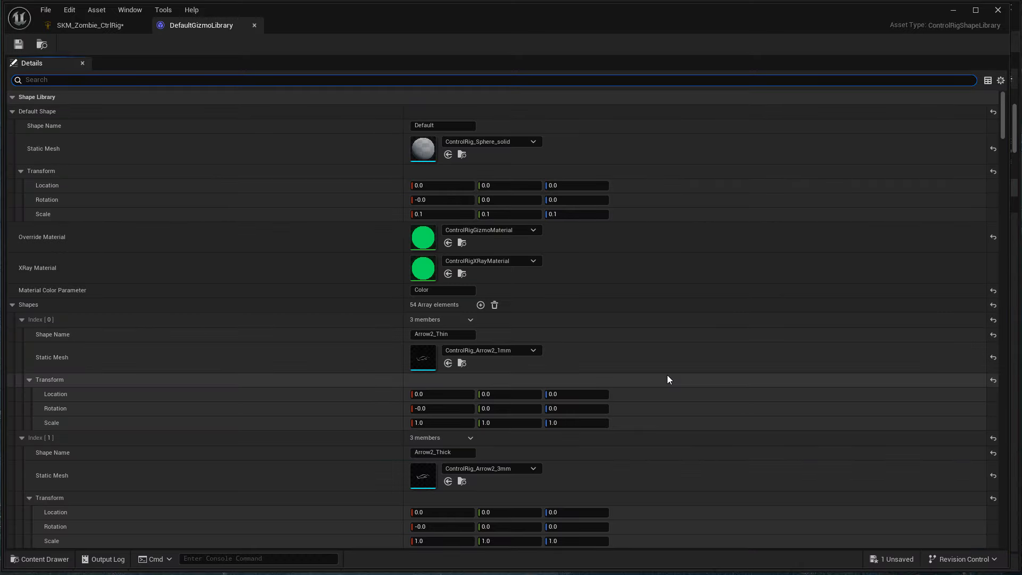
Find the thin box shape in DefaultGizmoLibrary and copy its shape name, Box_Thin
scroll(663, 368, "down", 15)
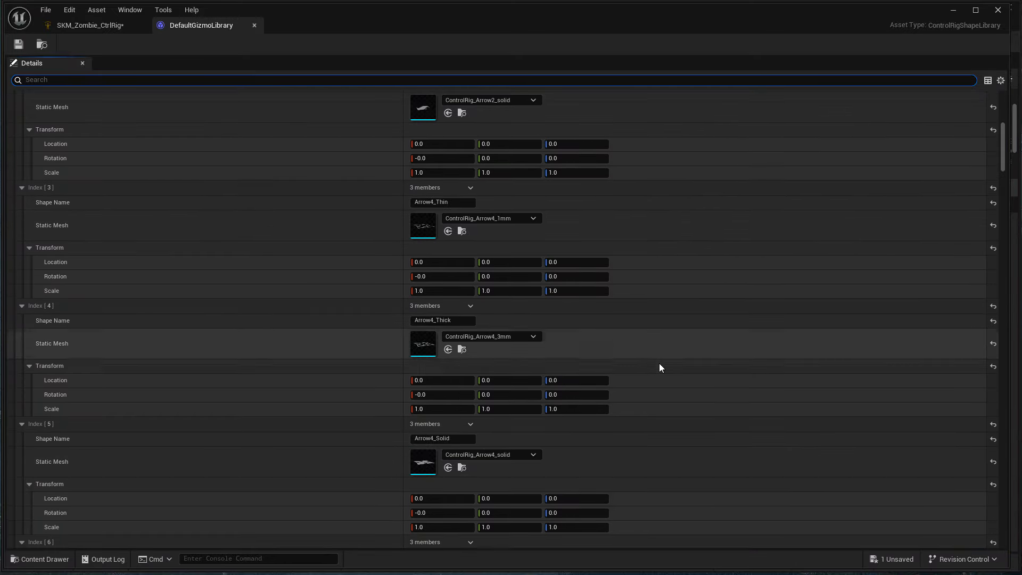
scroll(658, 368, "down", 15)
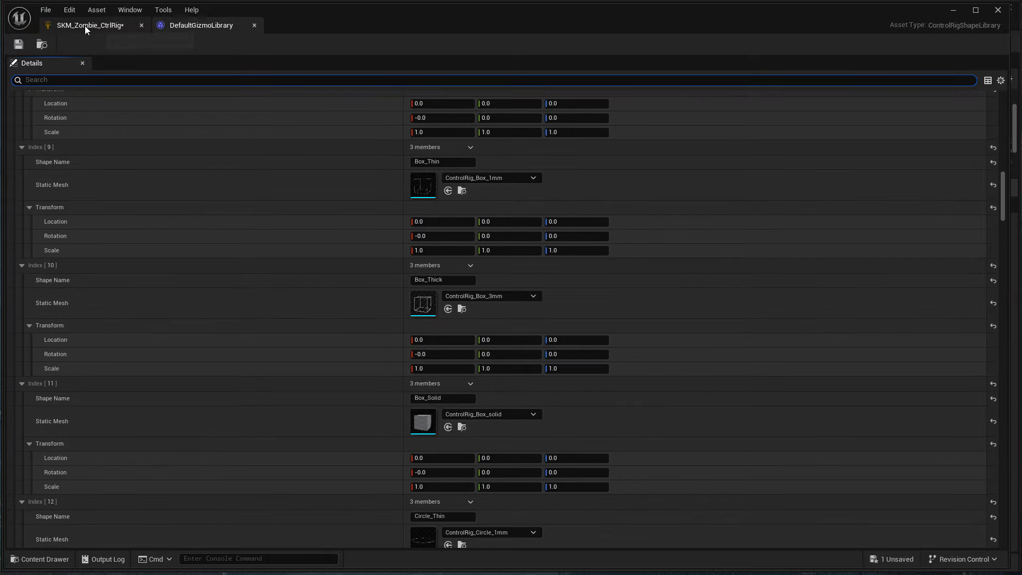
left_click(446, 161)
key("ctrl+c")
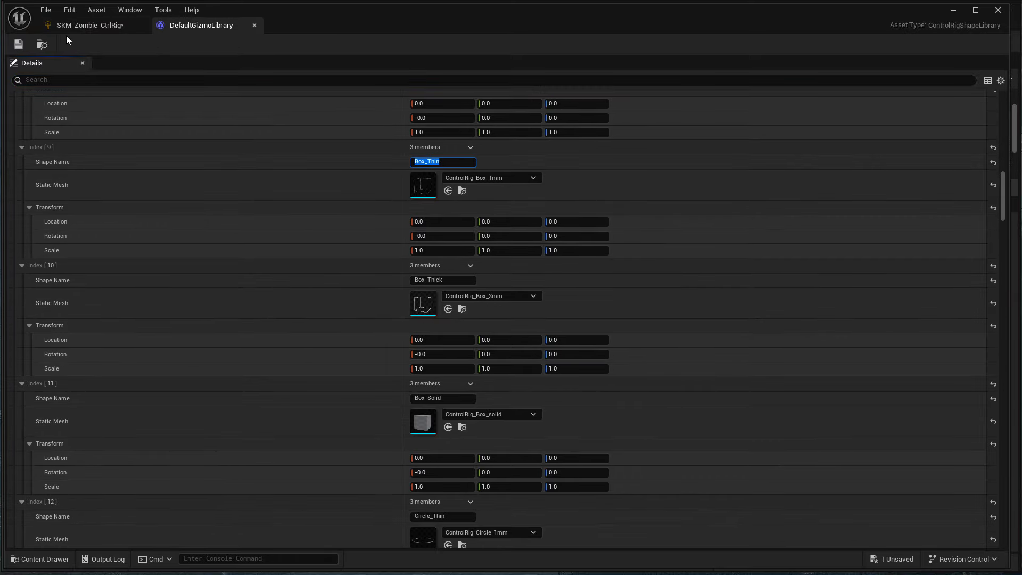
In SKM_Zombie_CtrlRig, set the Jaw module's control shape name to Box_Thin and save the rig
left_click(85, 25)
left_click(855, 375)
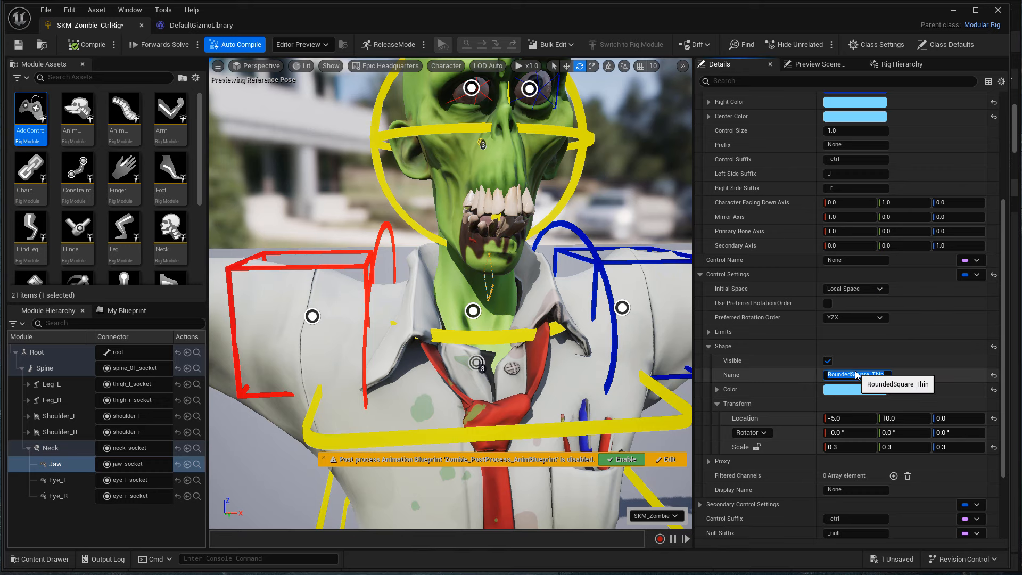
key("ctrl+v")
key("Return")
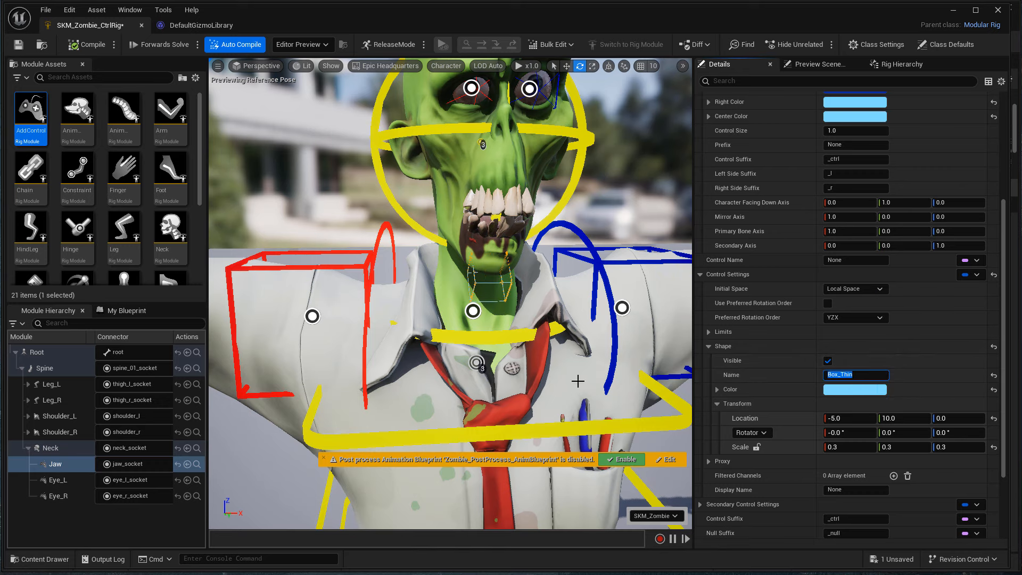
left_click_drag(574, 322, 589, 331, "alt")
scroll(589, 331, "down", 3)
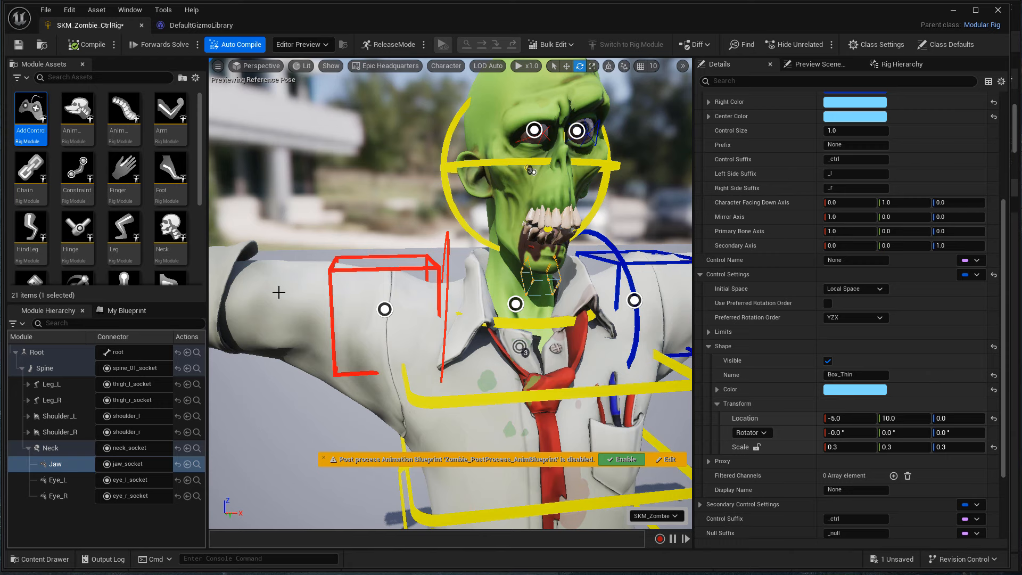
left_click(77, 49)
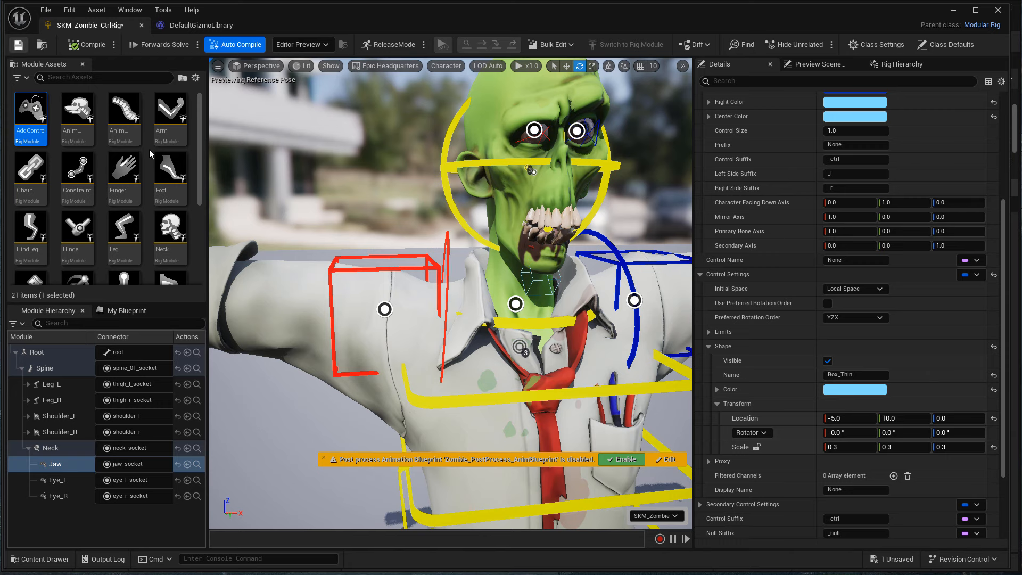
key("ctrl+s")
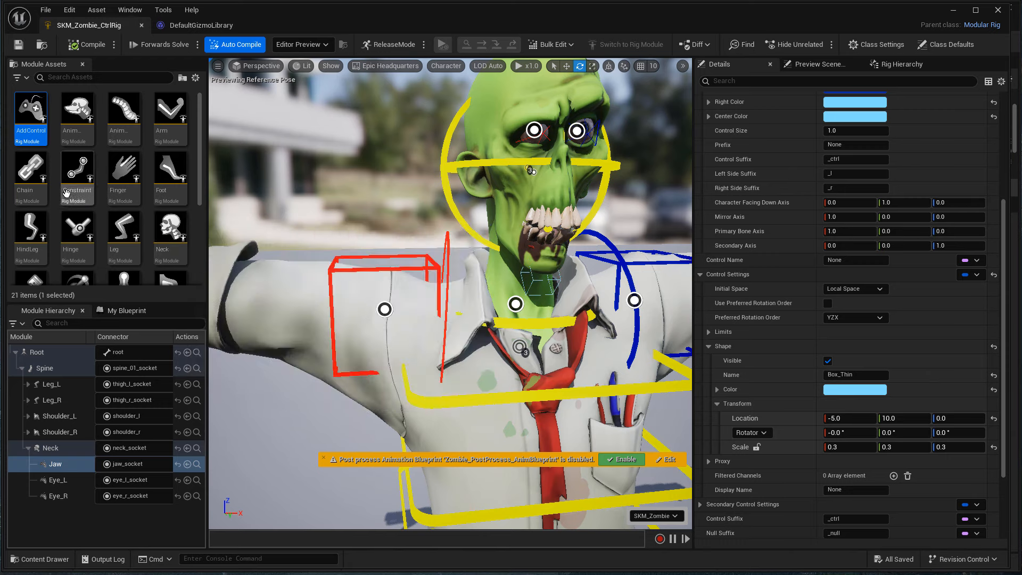
Add a Chain module under the Spine module, name it Tie, and compile the rig
left_click_drag(29, 171, 48, 372)
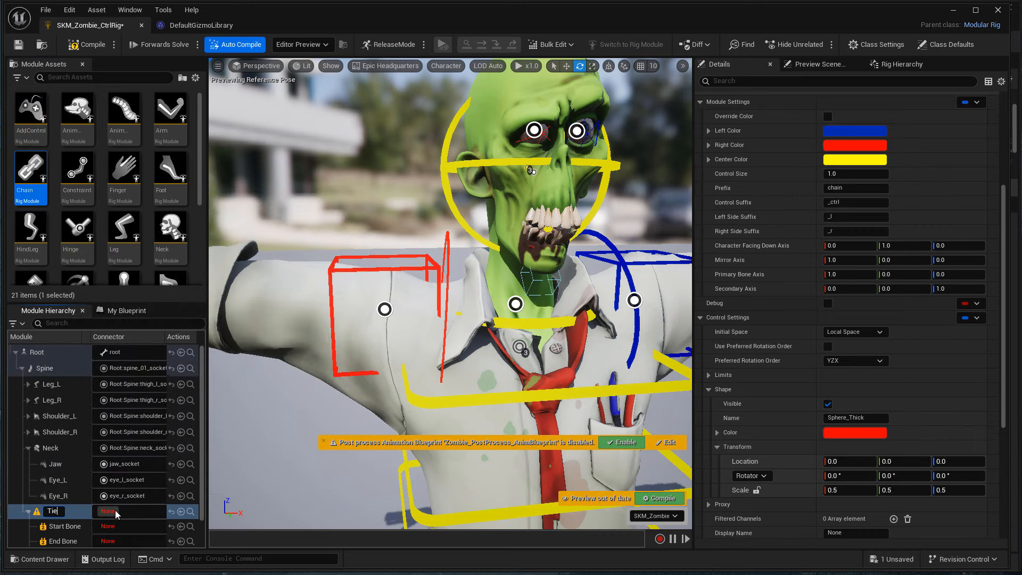
type("Tie")
key("Return")
left_click(87, 45)
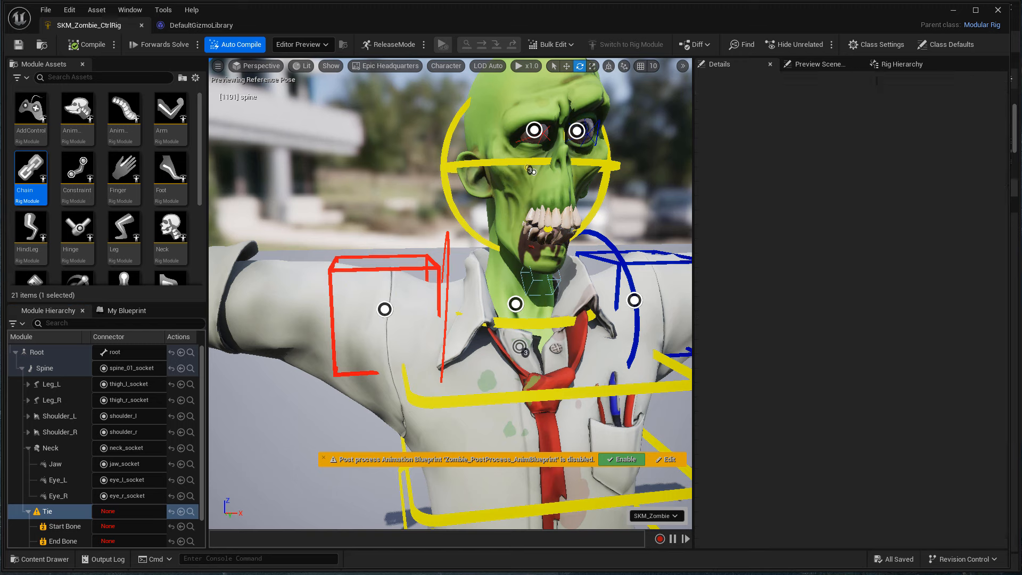
In the rig hierarchy, create a new socket on the tie_03 bone
left_click(902, 64)
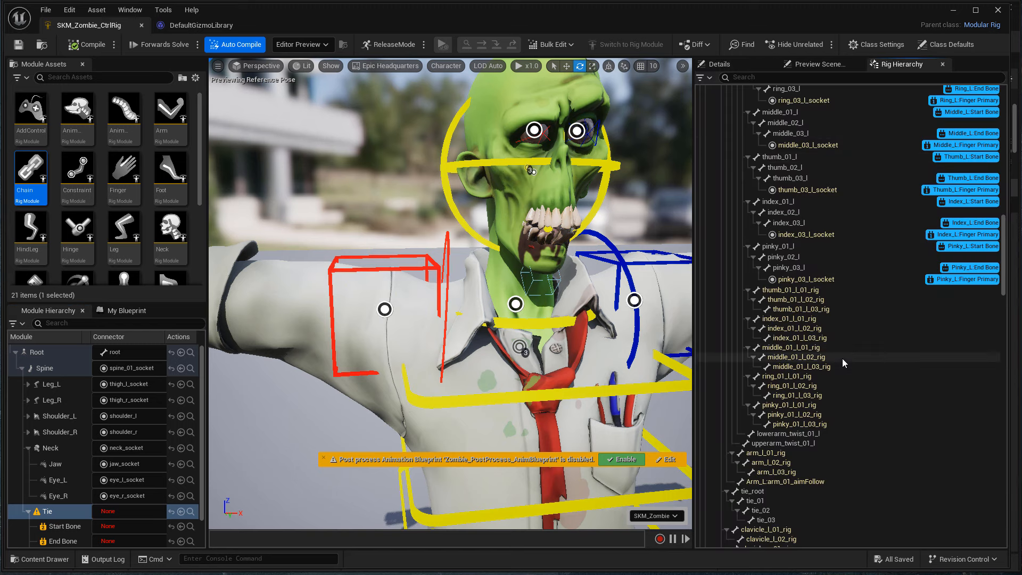
scroll(768, 450, "down", 3)
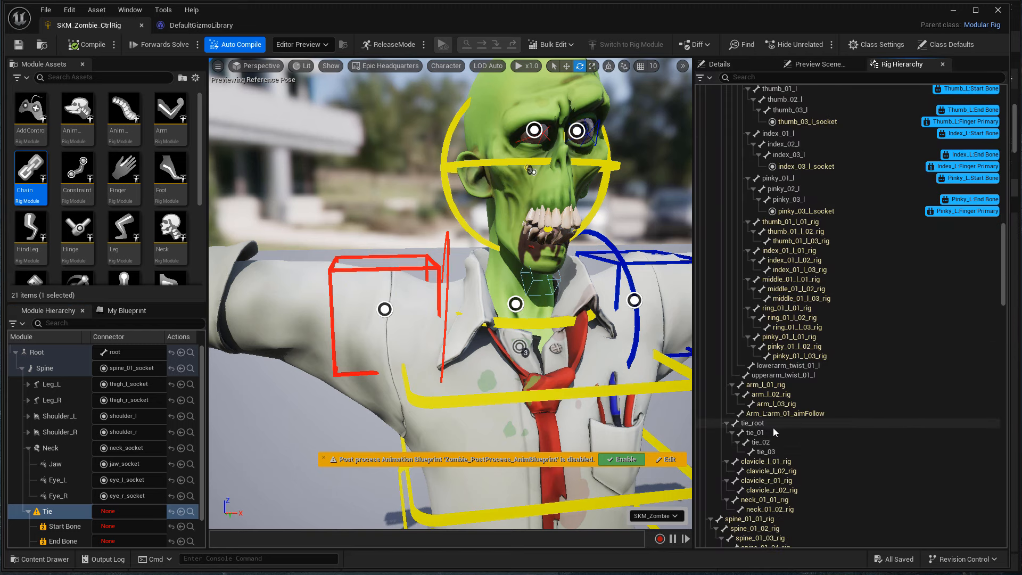
right_click(783, 452)
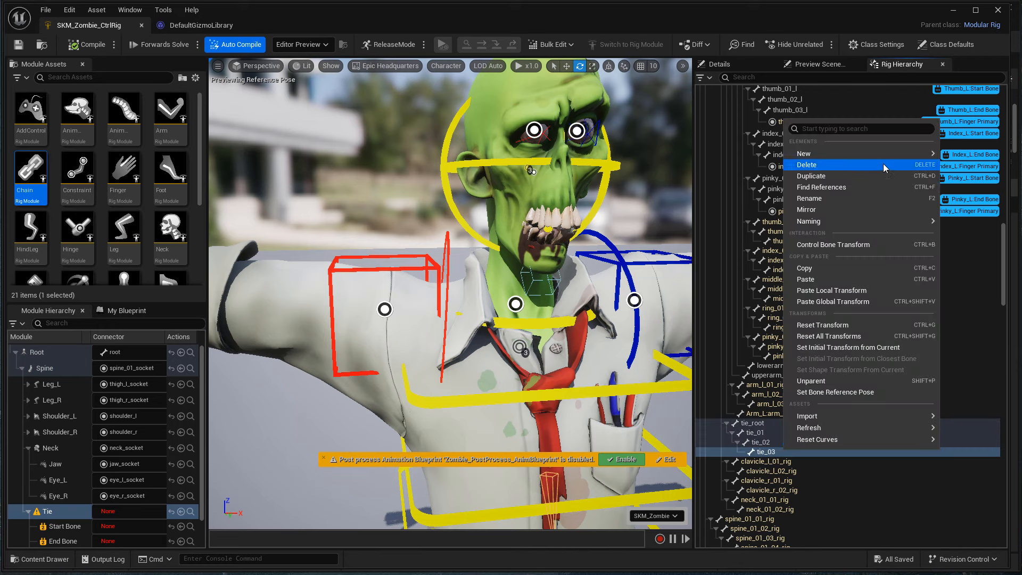
mouse_move(804, 154)
left_click(1001, 204)
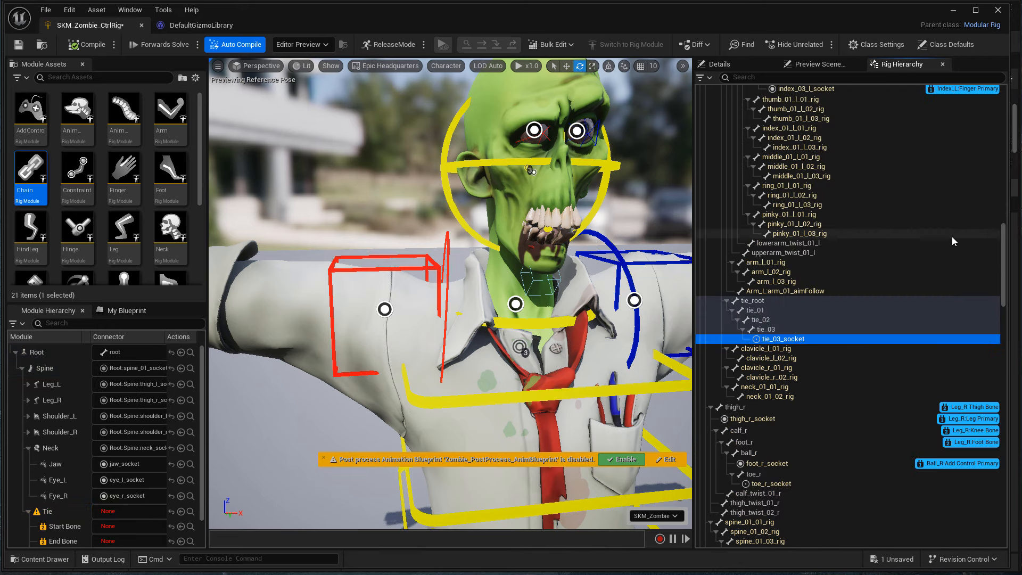
Connect the Tie module's primary connector to tie_03_socket and save the control rig
scroll(57, 490, "down", 2)
left_click(138, 482)
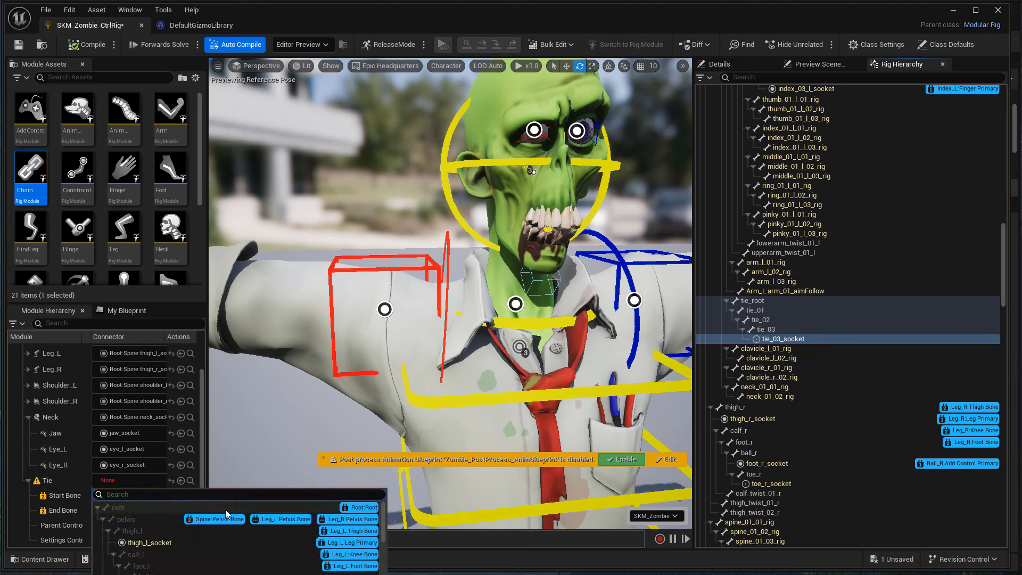
scroll(244, 548, "down", 10)
scroll(242, 543, "down", 10)
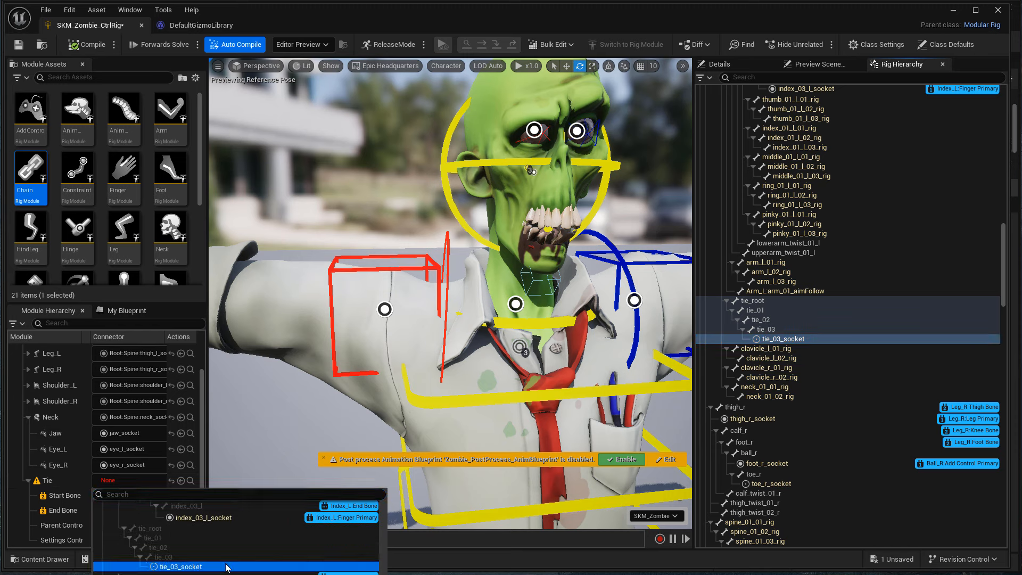
left_click(238, 566)
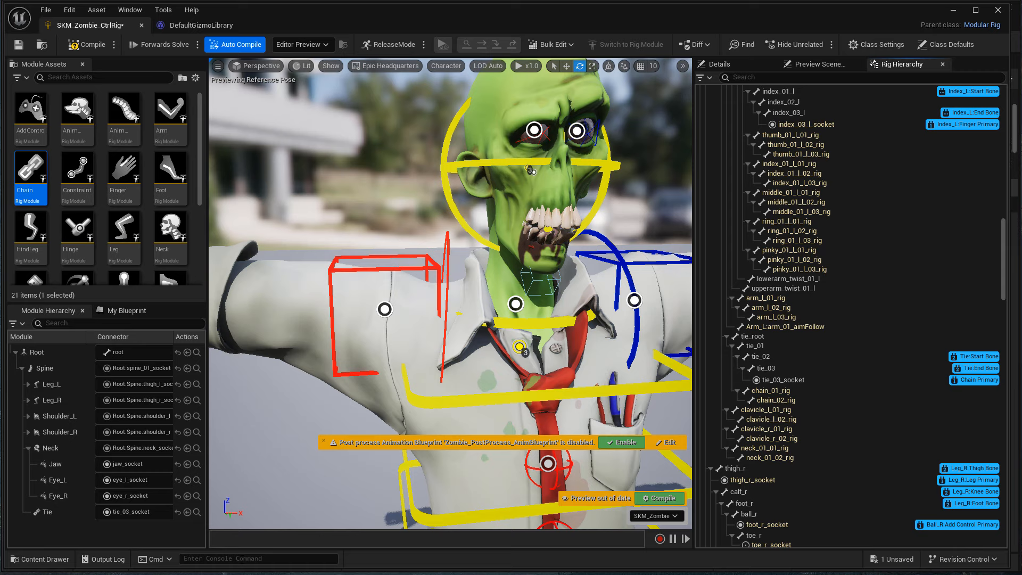
left_click(18, 44)
Test the tie chain by rotating tie_03_ctrl and tie_02_ctrl in the viewport
middle_click_drag(499, 331, 447, 201)
left_click(515, 343)
left_click_drag(456, 329, 452, 342)
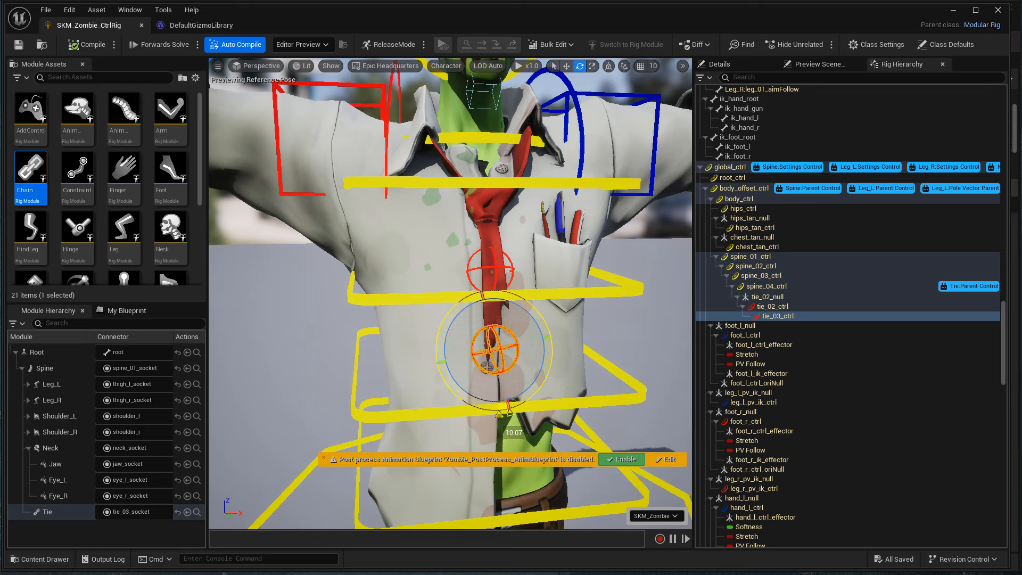
left_click(489, 270)
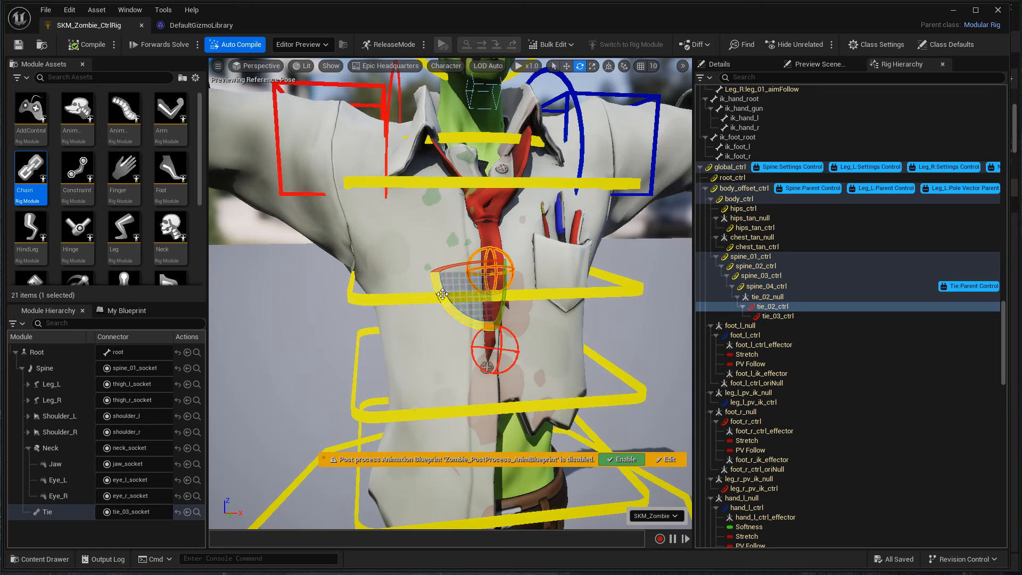
left_click_drag(447, 298, 533, 340)
right_click_drag(508, 298, 508, 258)
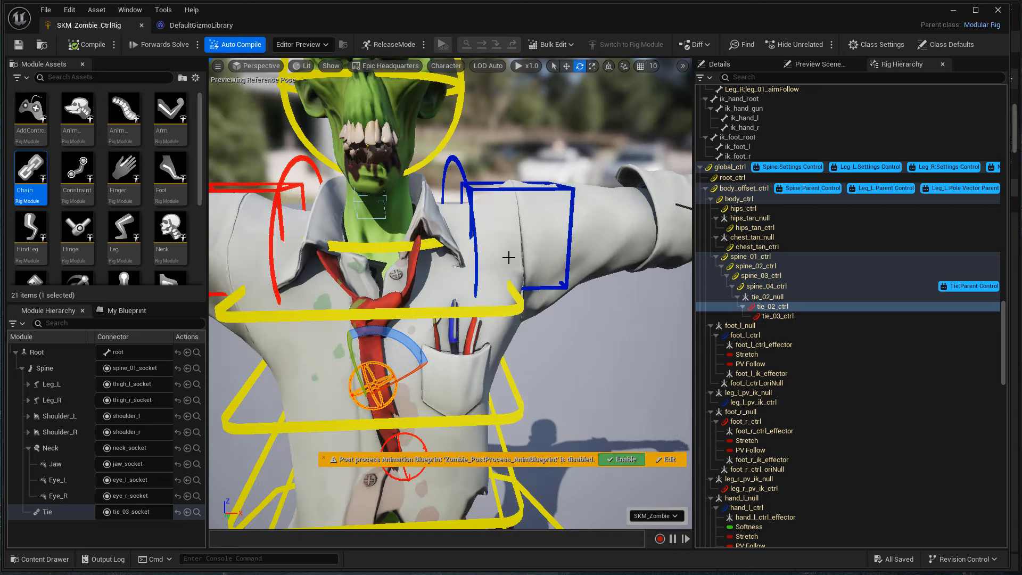
Set the Tie module's Start Bone connection to tie_root
left_click(801, 298)
left_click(798, 306)
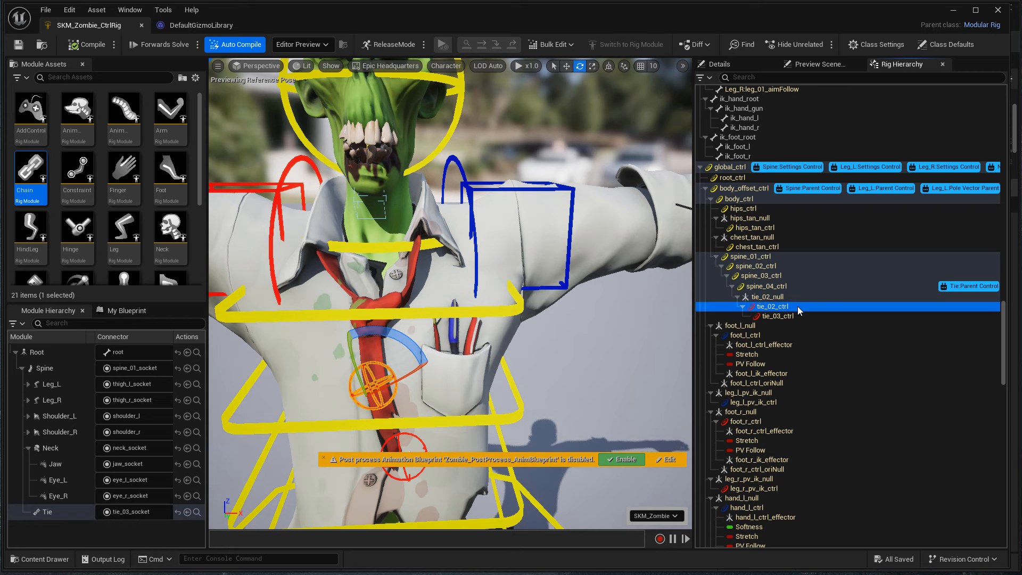
left_click(74, 514)
left_click(714, 66)
scroll(787, 349, "up", 5)
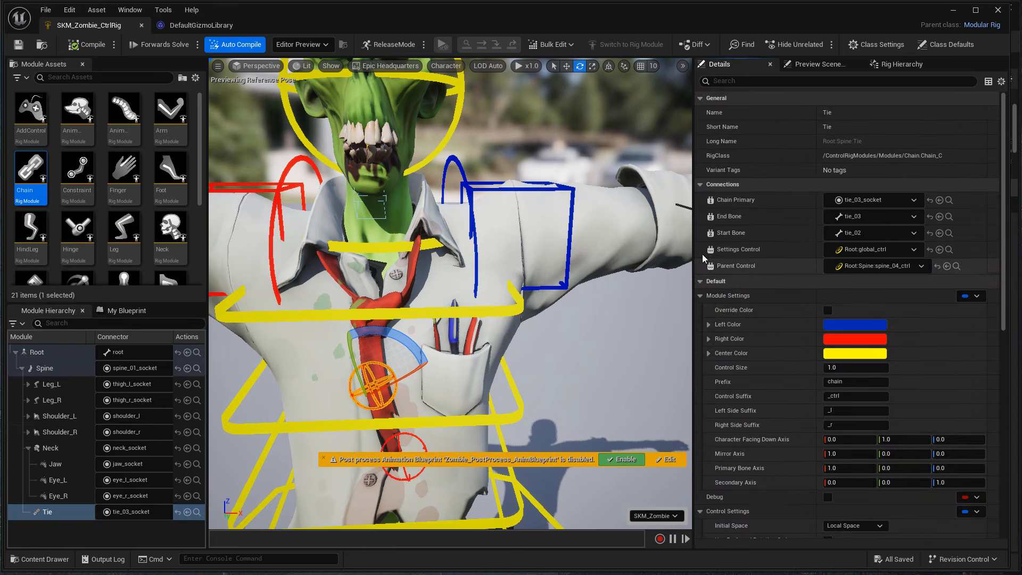
left_click(899, 237)
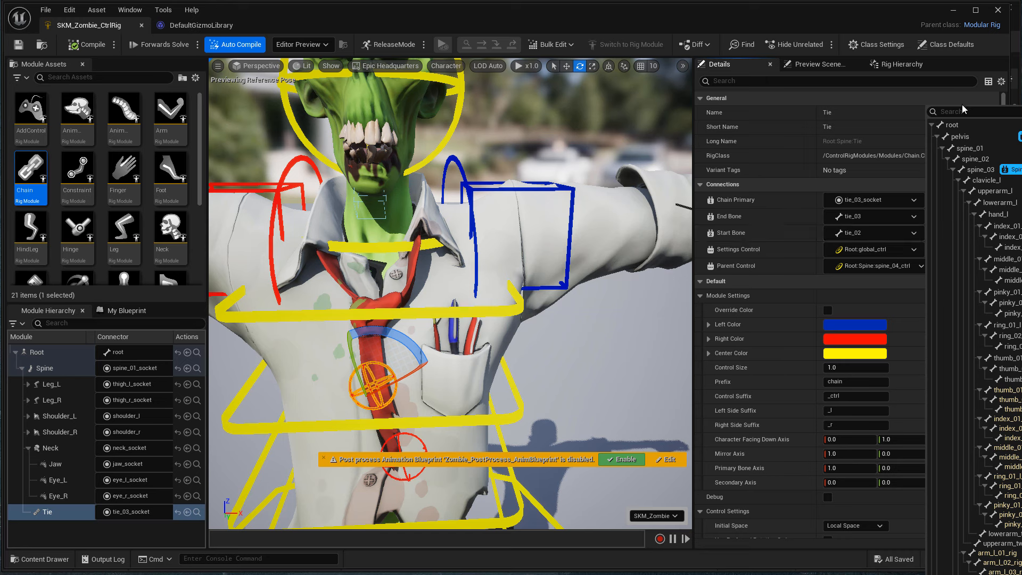
type("tie")
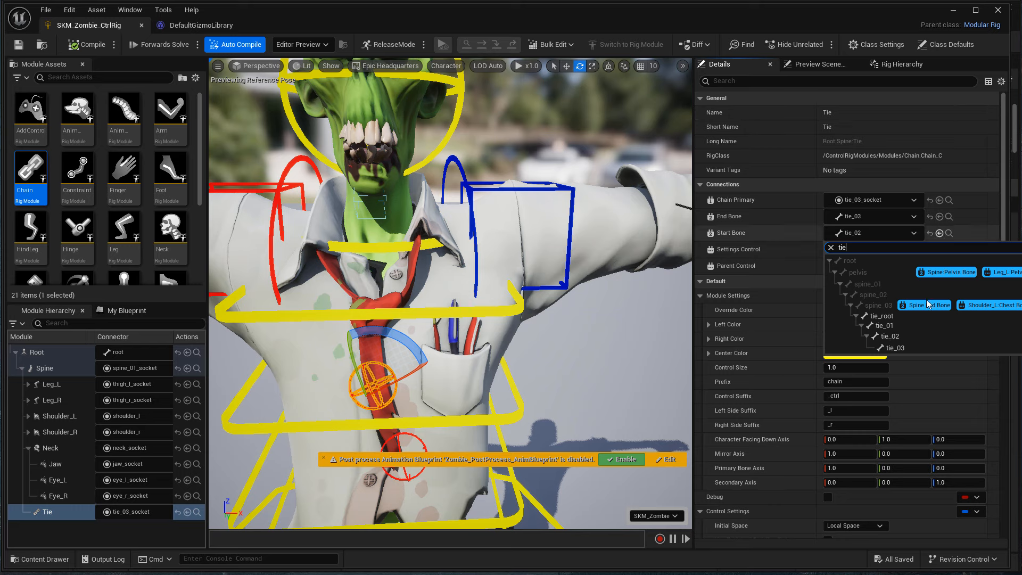
left_click(896, 317)
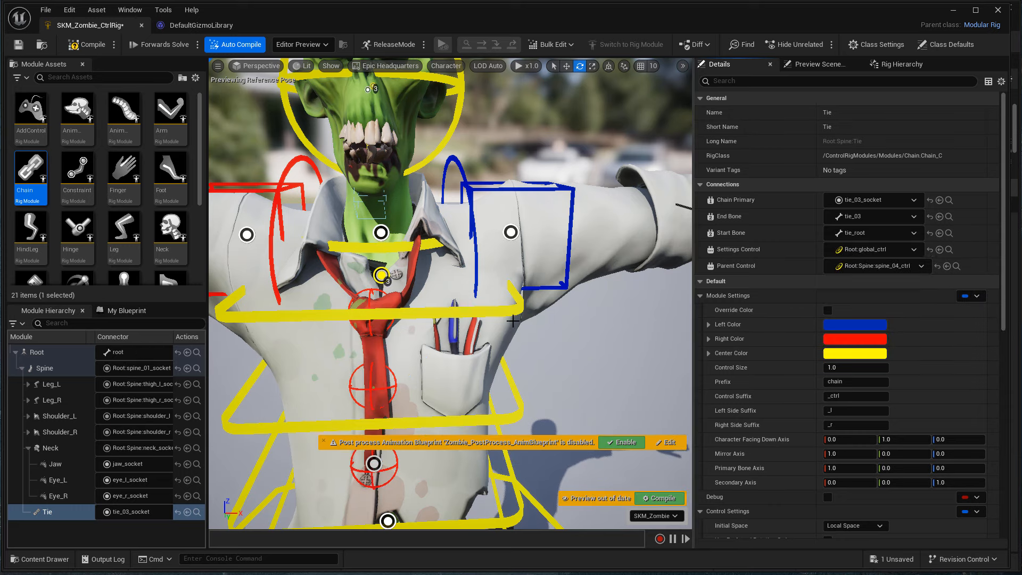
Test-rotate the tie_01_ctrl control at the tie knot in the viewport
key("f")
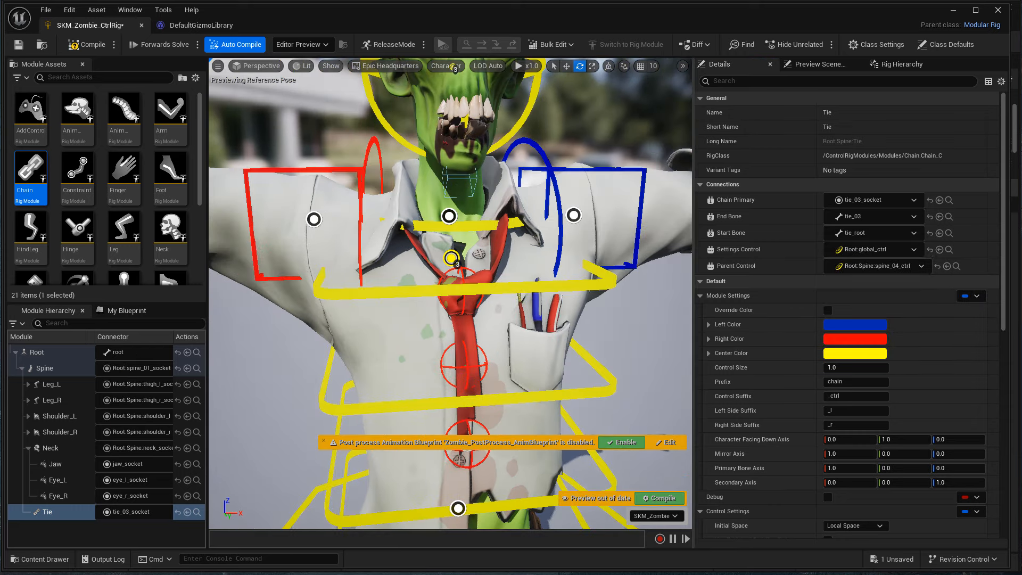
left_click(461, 287)
mouse_move(459, 345)
left_mouse_down()
mouse_move(465, 352)
mouse_move(456, 344)
left_mouse_up()
scroll(456, 344, "up", 3)
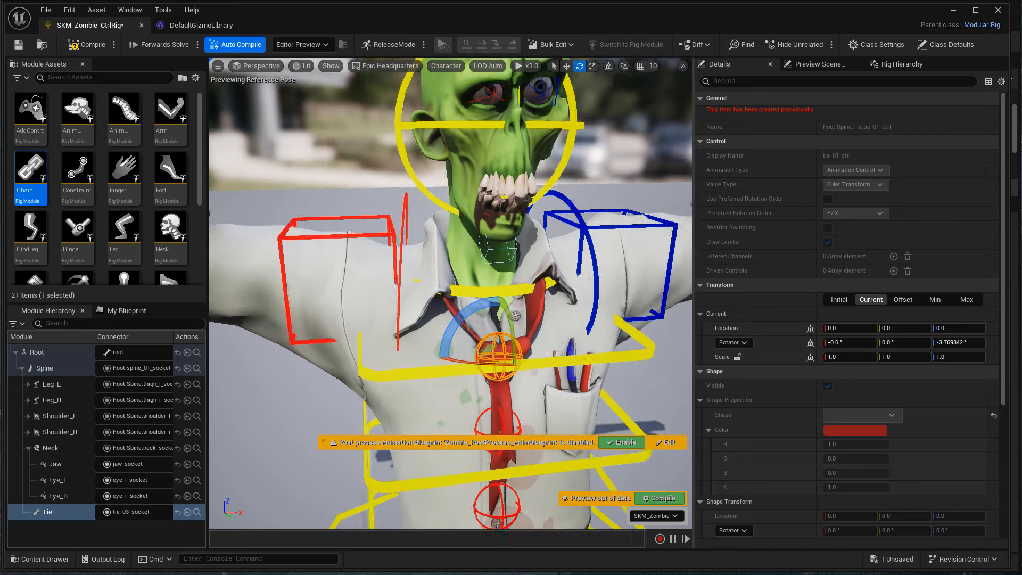
Show the viewport in wireframe, select tie_root_ctrl inside the neck, and examine its transform and shape properties
left_click(304, 66)
left_click(341, 133)
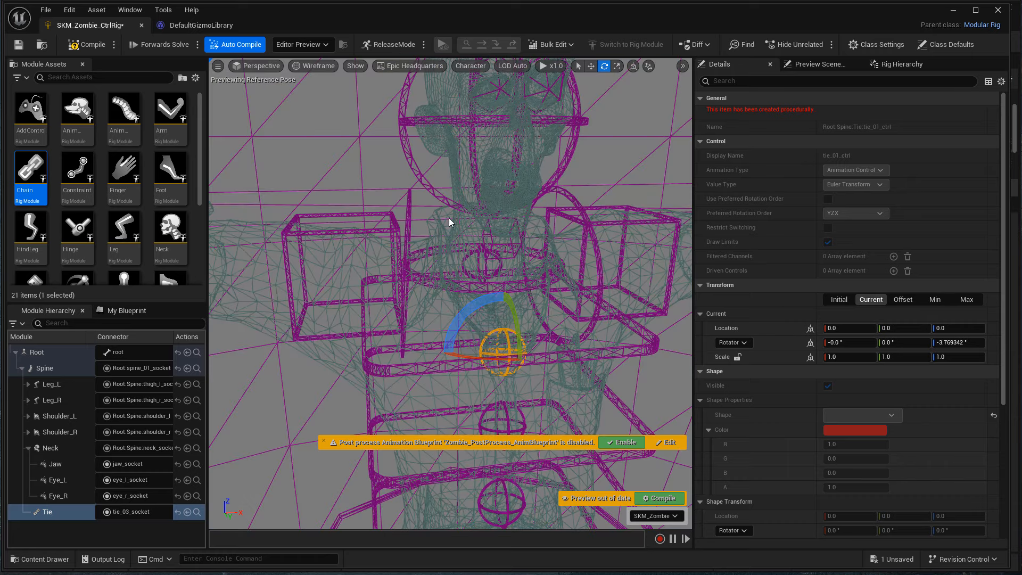
scroll(570, 253, "up", 3)
left_click(570, 253)
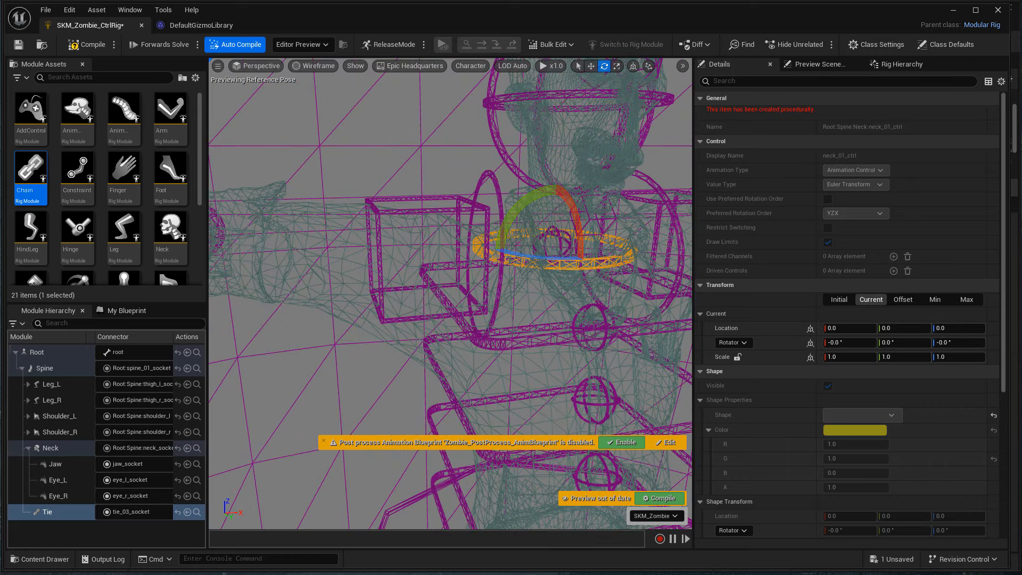
left_click(611, 269, "shift")
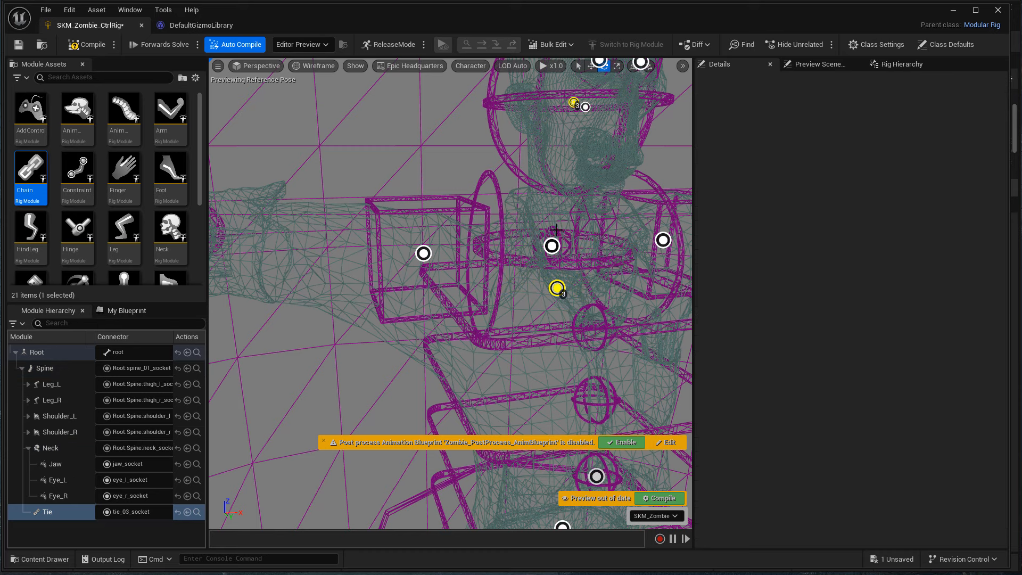
left_click(582, 256)
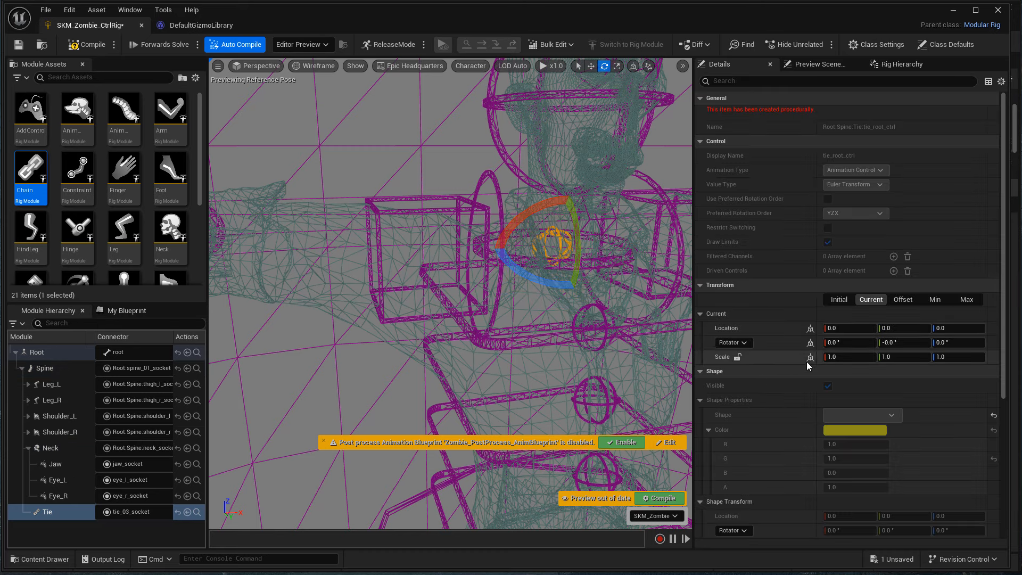
scroll(807, 367, "down", 5)
scroll(809, 375, "up", 5)
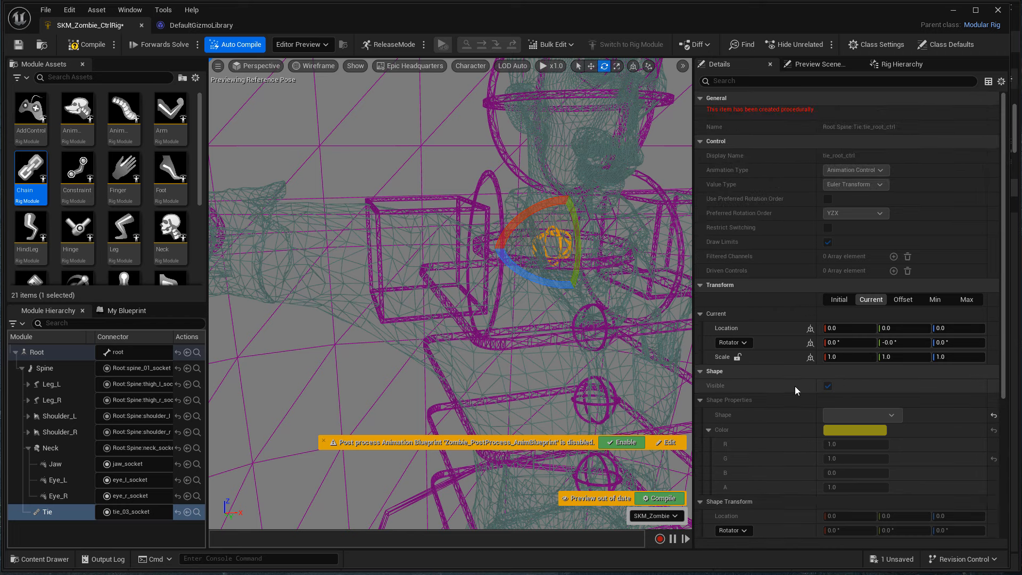
scroll(794, 385, "down", 5)
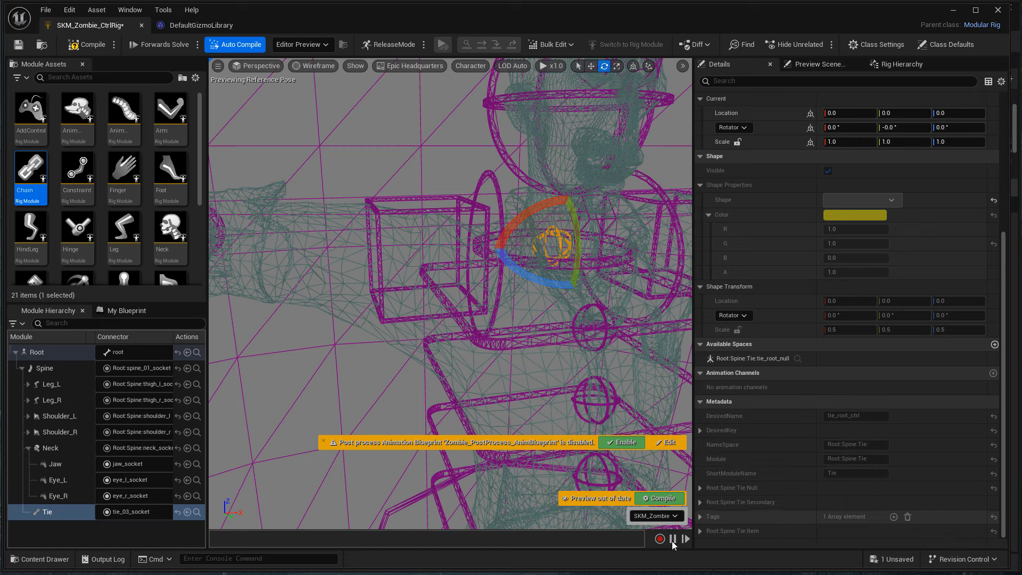
Compile the control rig and return the viewport to Lit shading
left_click(660, 497)
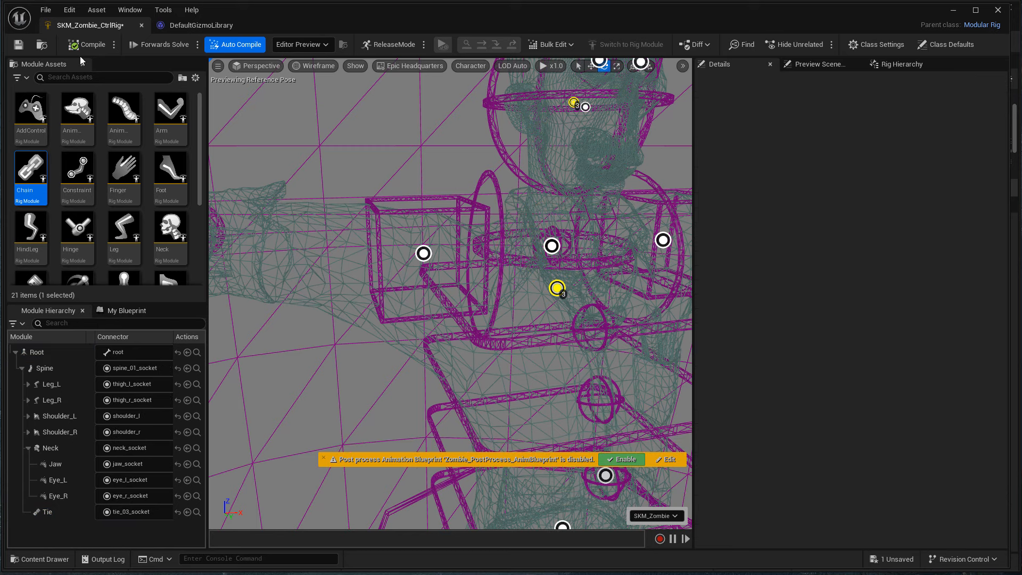
left_click(314, 66)
left_click(341, 107)
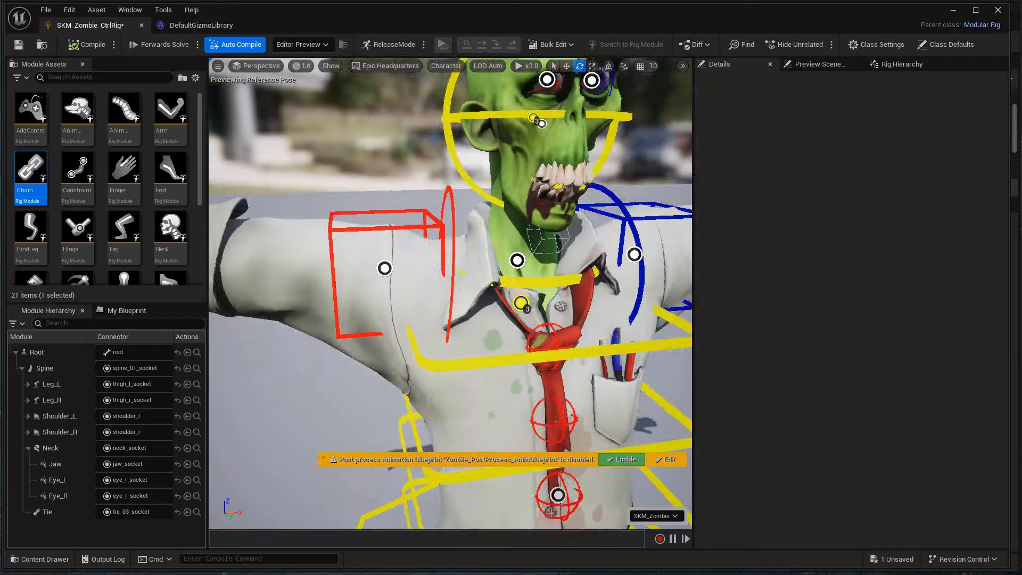
Copy the Tie module's yellow Center Color to its Right Color and enable Override Color
scroll(458, 252, "down", 2)
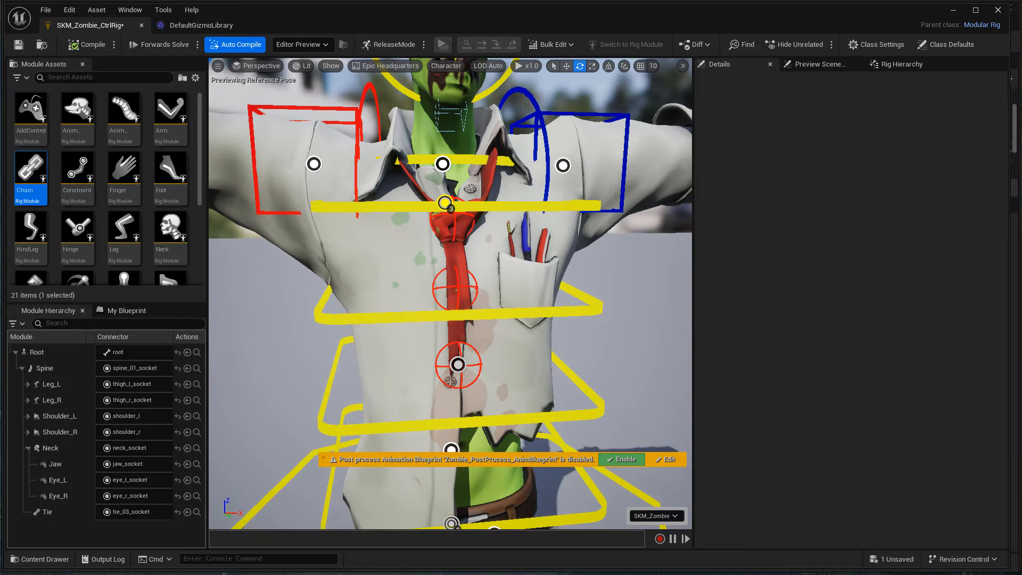
left_click(444, 202)
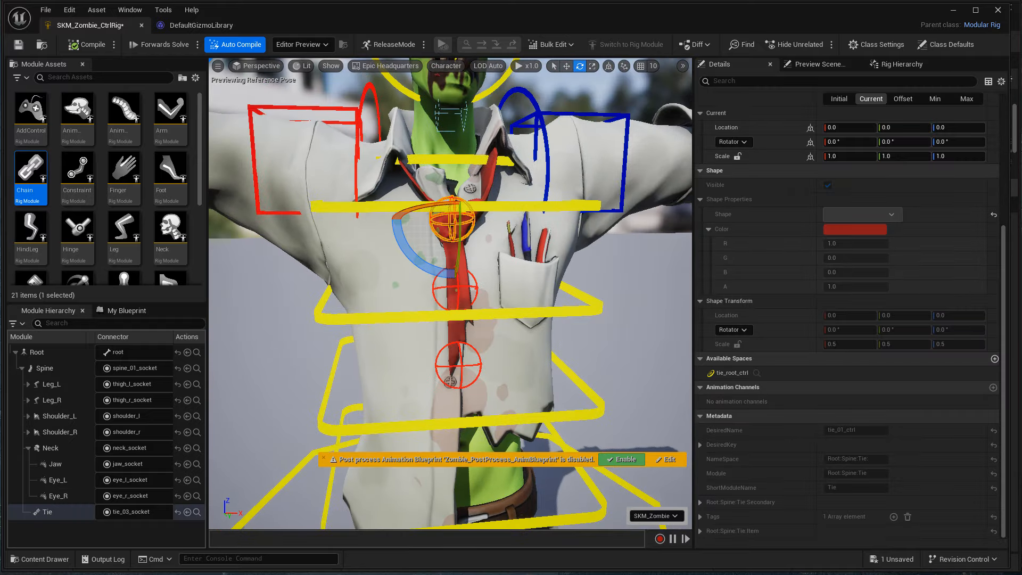
left_click(52, 512)
right_click(846, 147)
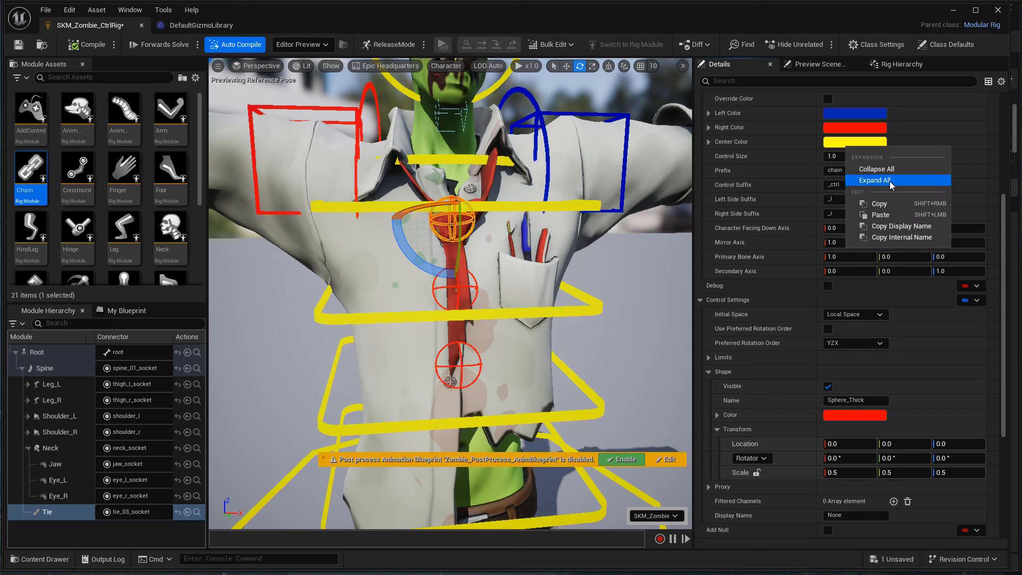
left_click(881, 205)
right_click(852, 127)
left_click(903, 194)
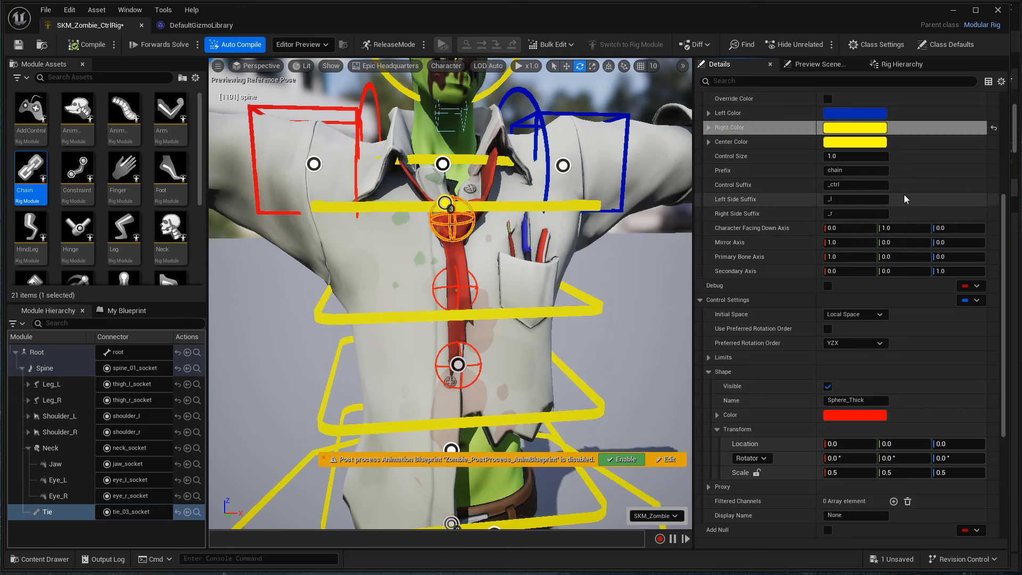
left_click(828, 99)
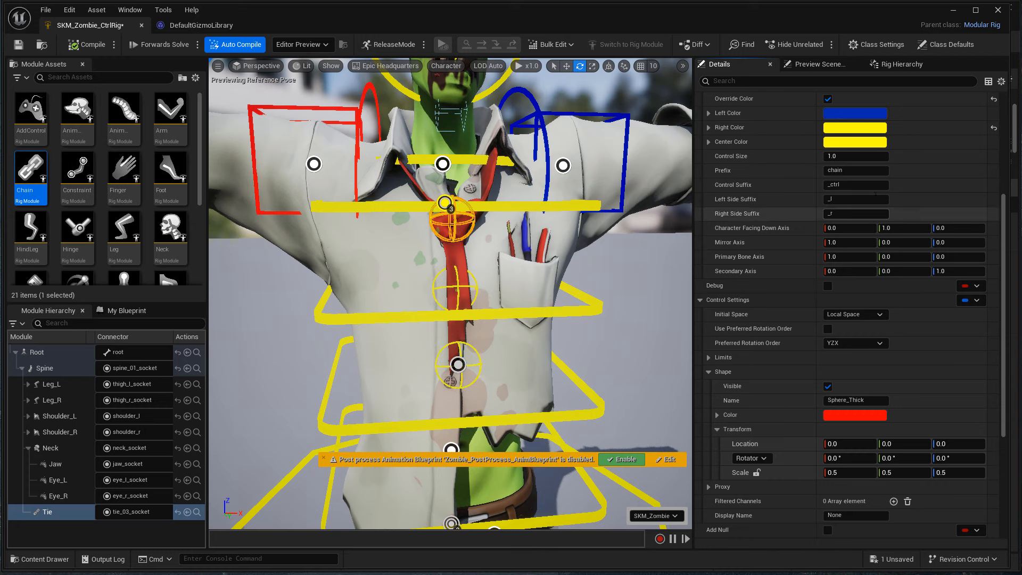
Change the Tie module's Right Color to light blue (R 0.264462, G 0.849646, B 1.0)
left_click(855, 129)
left_click_drag(897, 216, 877, 215)
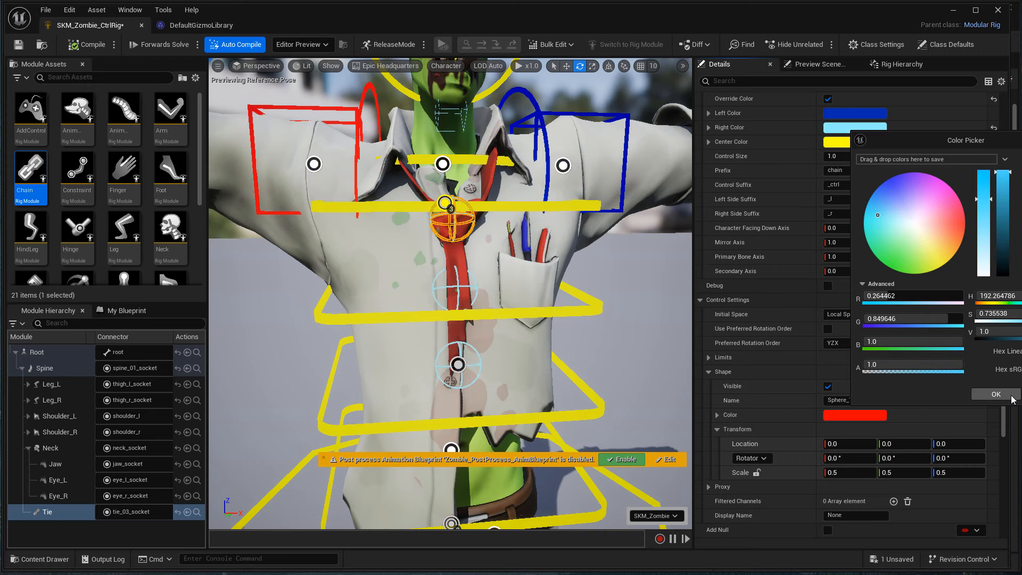
left_click(995, 394)
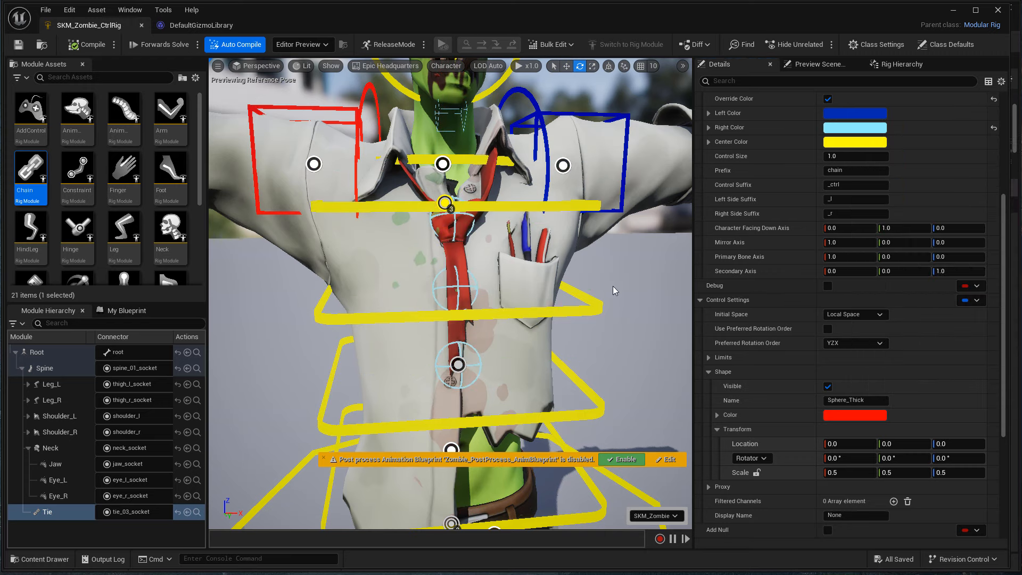
Review the recoloured tie controls on the full zombie body, then close the control rig editor
scroll(595, 322, "down", 5)
mouse_move(606, 323)
middle_mouse_down()
mouse_move(638, 323)
mouse_move(605, 324)
middle_mouse_up()
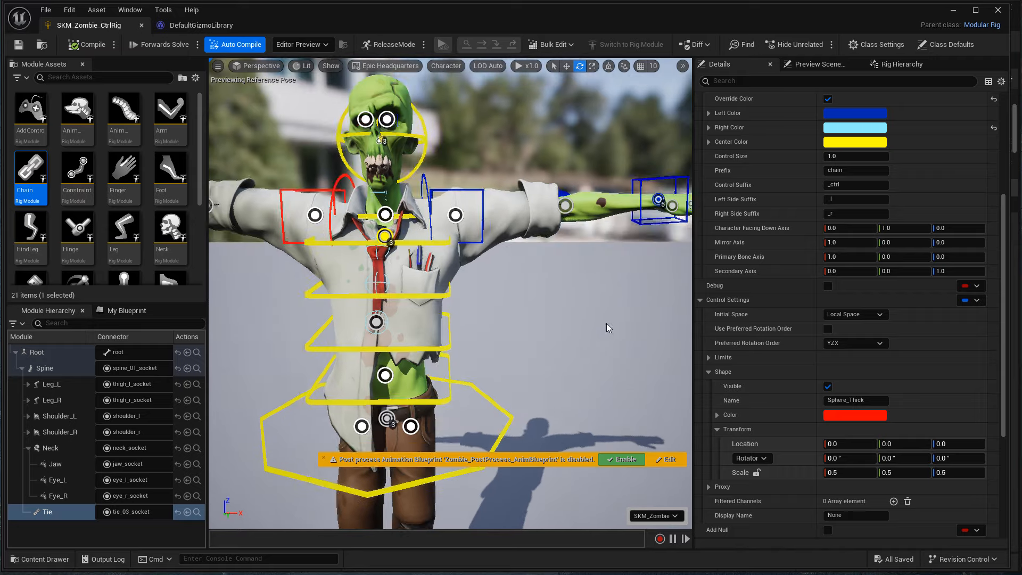
scroll(607, 324, "down", 6)
left_click_drag(581, 347, 612, 339, "alt")
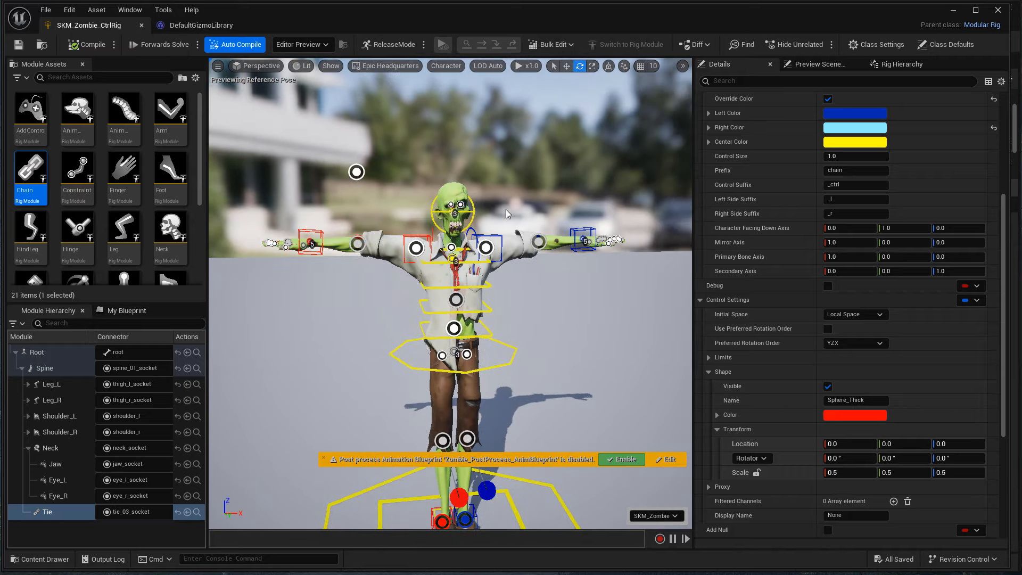
left_click(998, 10)
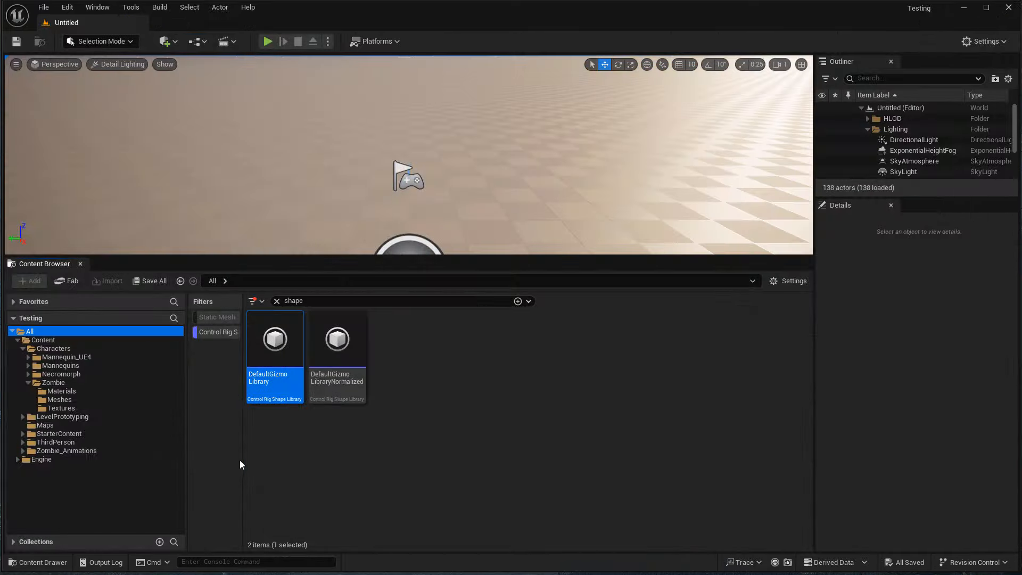
Place SKM_Zombie_CtrlRig from the unfiltered Zombie Meshes folder into the level and enlarge the level viewport
left_click(77, 399)
left_click(229, 334)
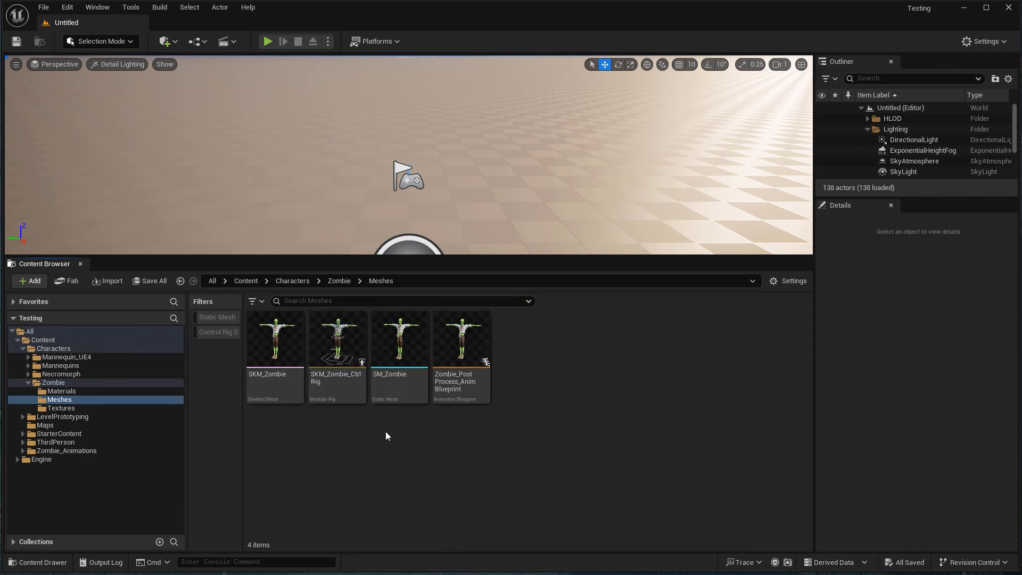
left_click_drag(417, 199, 460, 221)
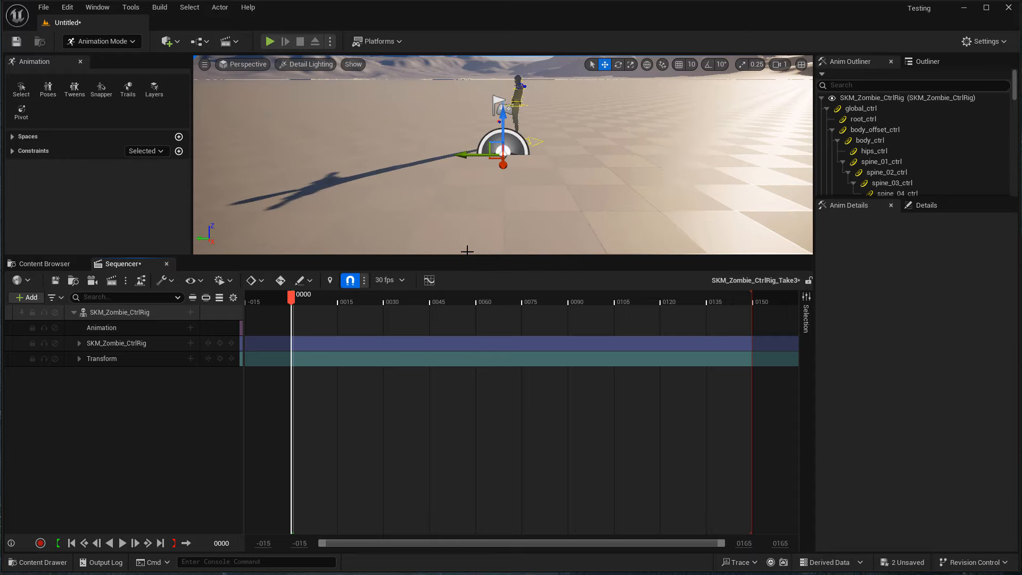
left_click_drag(465, 257, 460, 390)
scroll(564, 272, "up", 4)
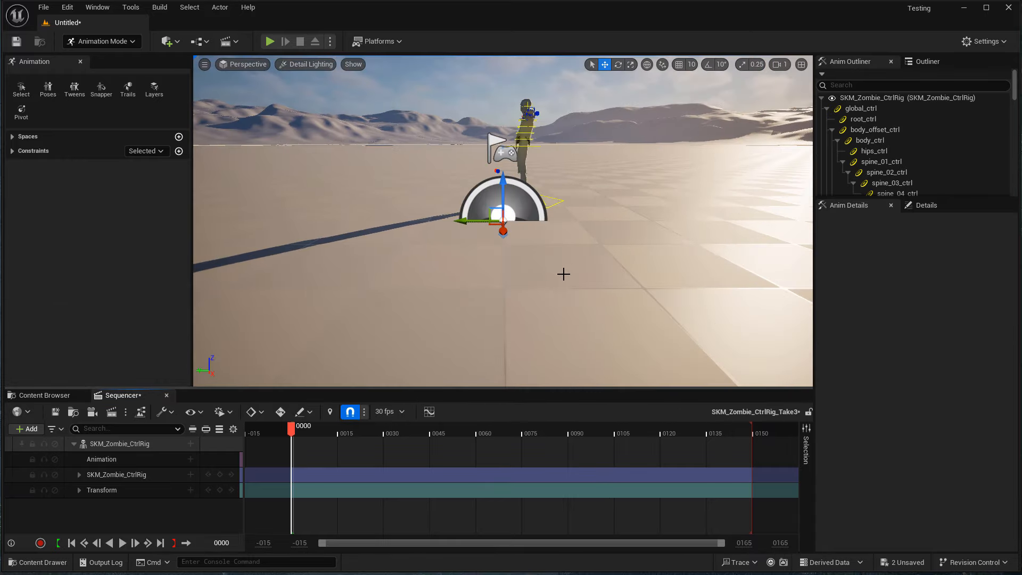
Frame the zombie from the front using spine_02_ctrl and set the level viewport's view mode to Lit
left_click_drag(563, 273, 486, 146, "alt")
left_click(487, 124)
key("f")
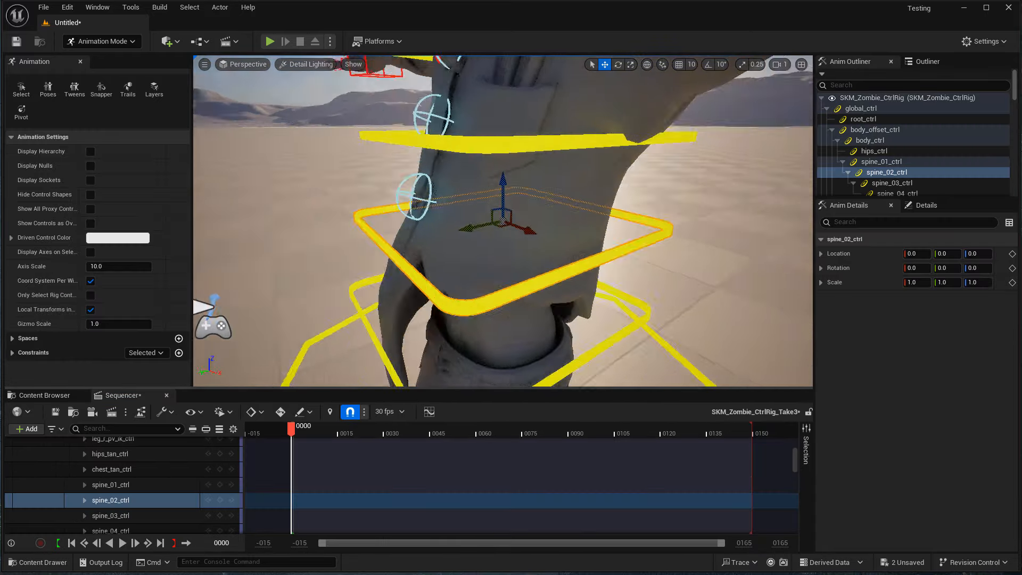
scroll(588, 201, "down", 4)
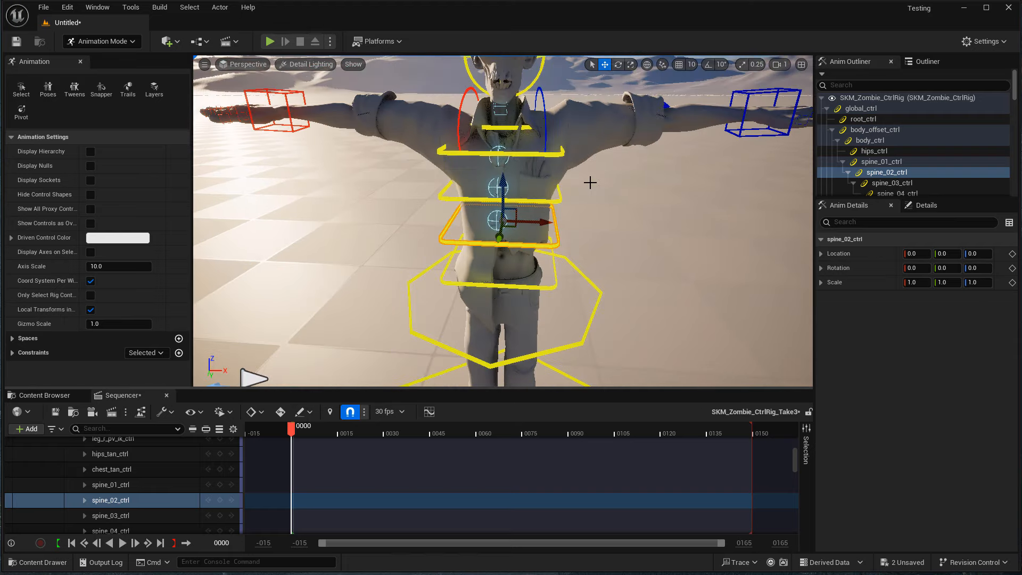
scroll(589, 192, "down", 3)
left_click(311, 65)
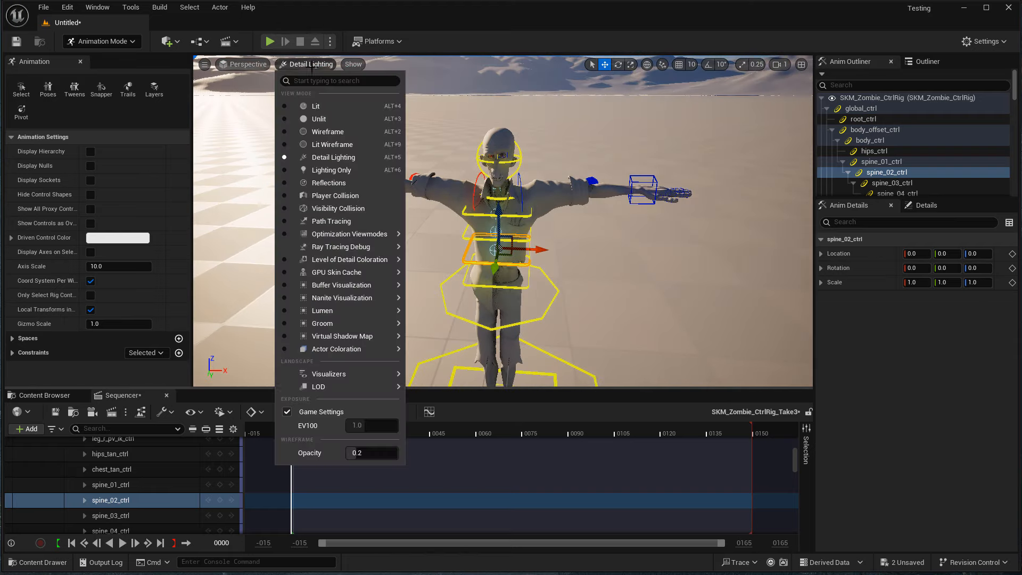
left_click(322, 107)
Test-rotate spine_01_ctrl through spine_04_ctrl together to bend and twist the zombie's torso
scroll(575, 259, "up", 5)
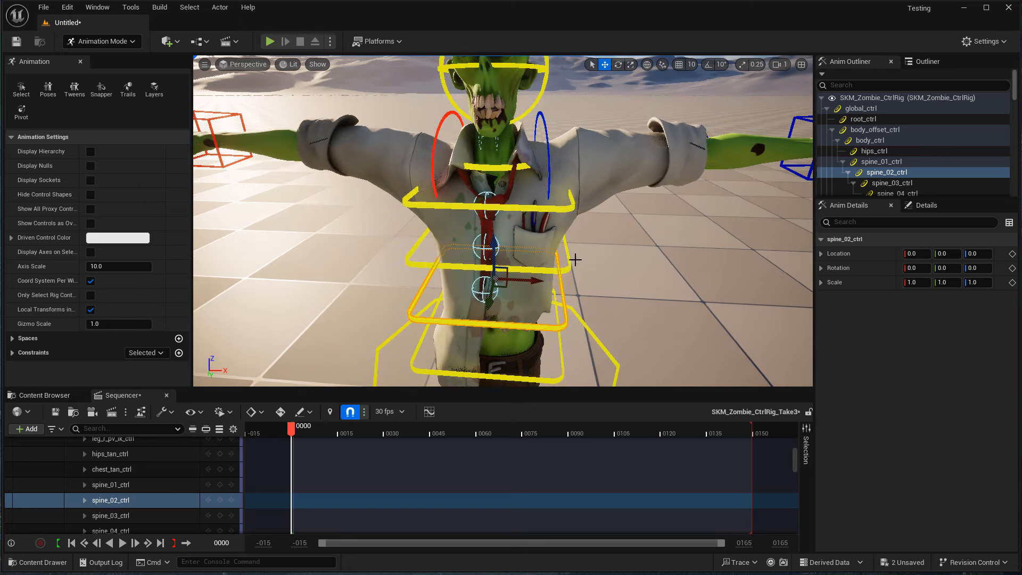
left_click(909, 162)
left_click(916, 183, "ctrl")
left_click(914, 174, "ctrl")
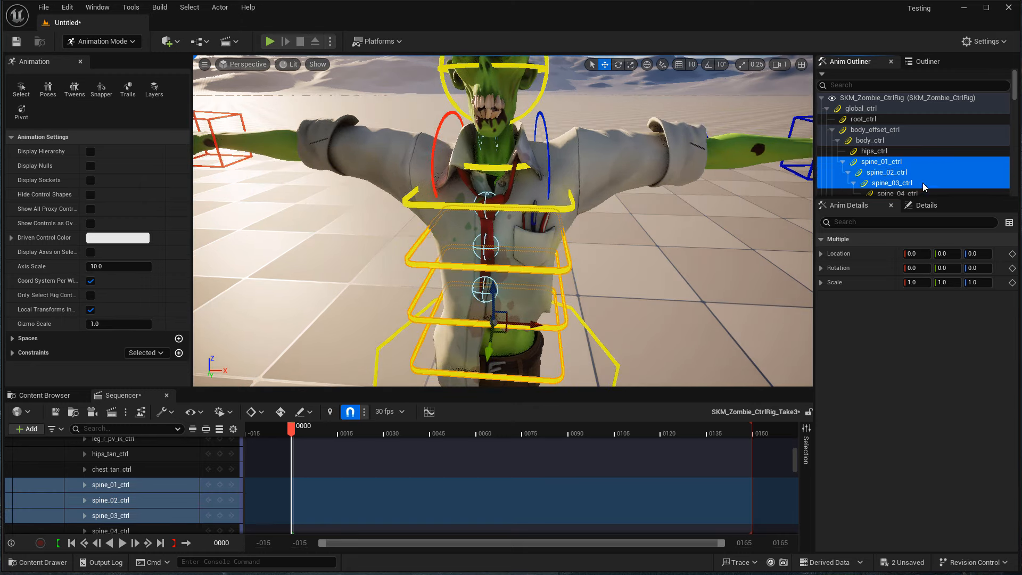
scroll(923, 184, "down", 1)
left_click(924, 180, "ctrl")
key("e")
left_click_drag(531, 284, 567, 325)
Test-rotate clavicle_l_ctrl by about 26 degrees on its second rotation axis and view the whole body
left_click(586, 163)
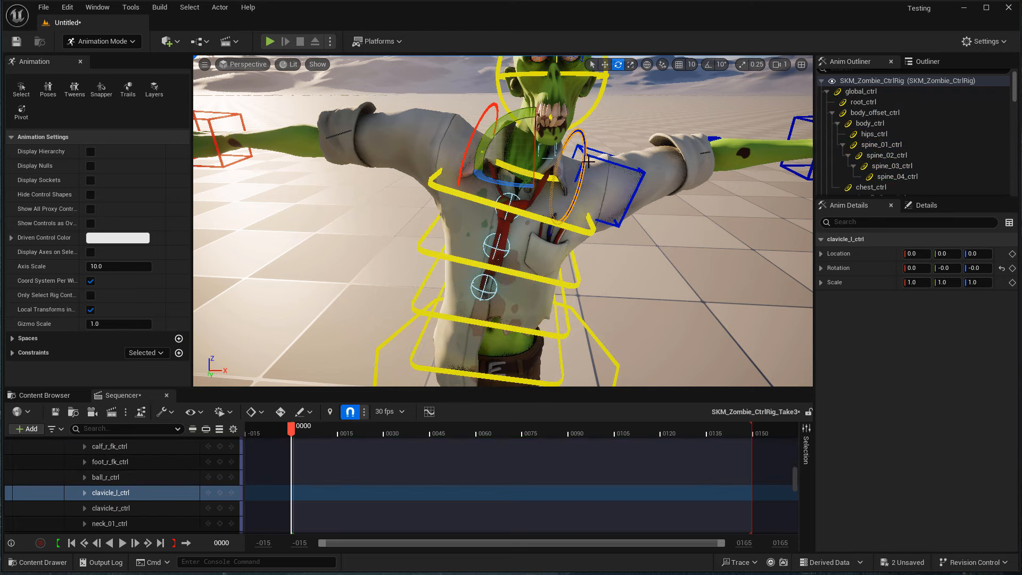
left_click_drag(574, 142, 601, 145)
scroll(543, 181, "down", 6)
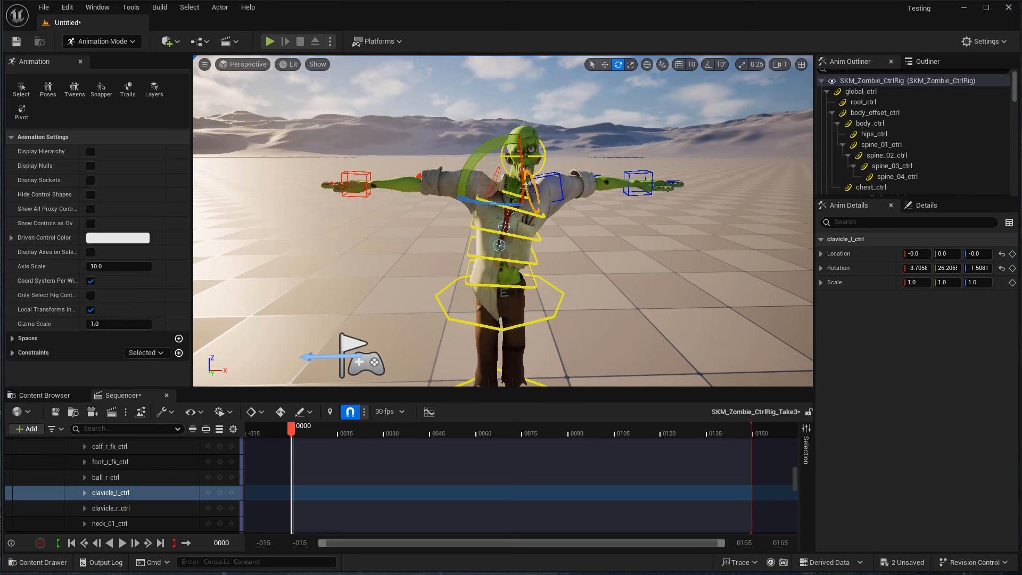
Close the Sequencer holding the SKM_Zombie_CtrlRig take
left_click(37, 566)
left_click(942, 353)
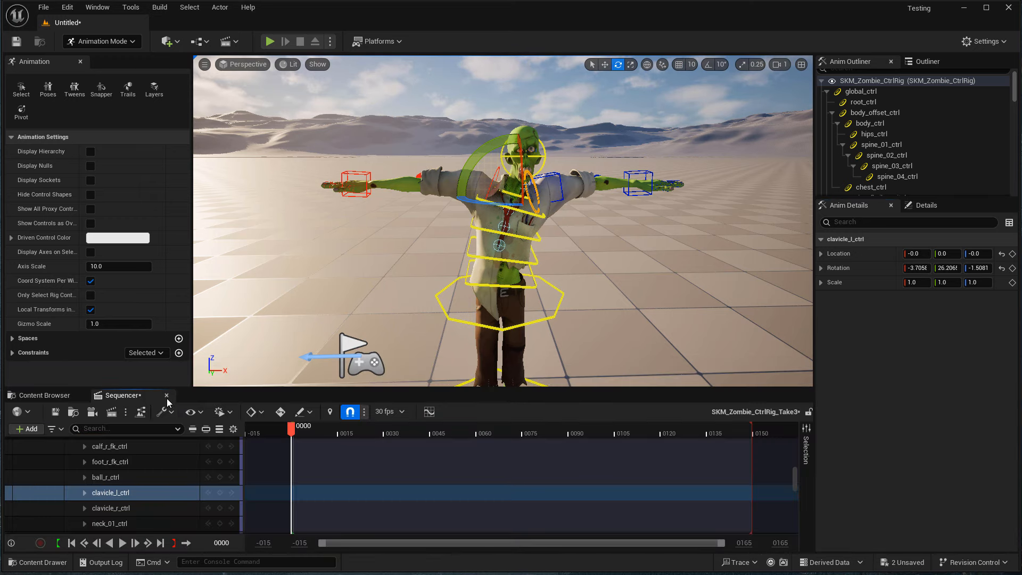
left_click(167, 395)
Open the ZombieGameMode level from the Maps folder without saving the untitled level and the rig sequence
scroll(85, 506, "down", 3)
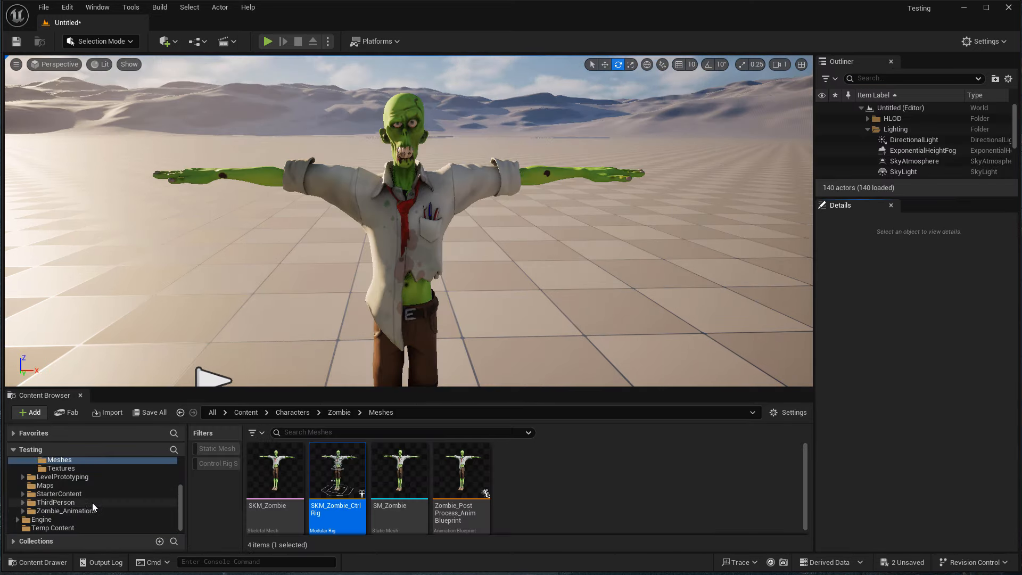
left_click(81, 486)
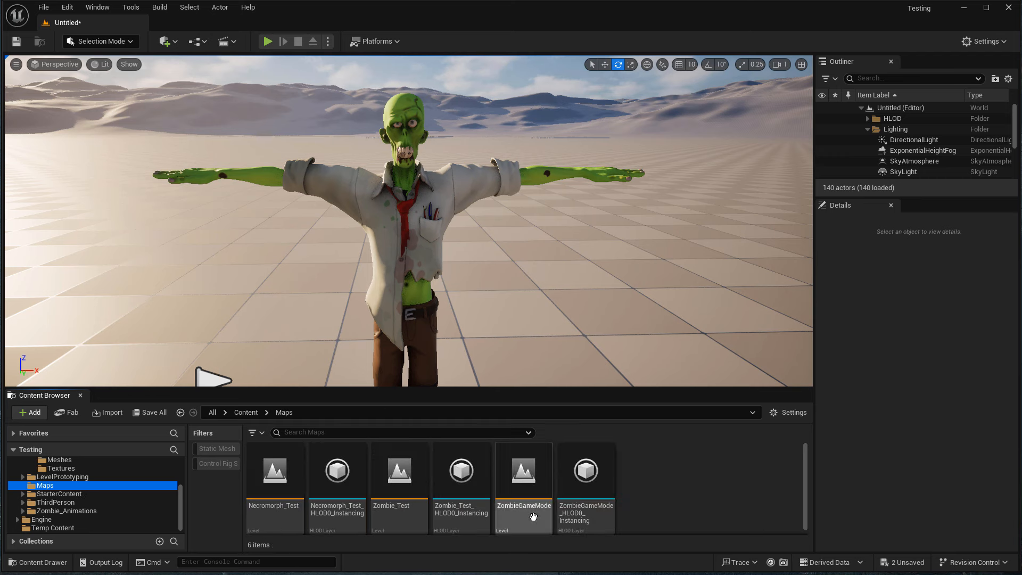
double_click(533, 516)
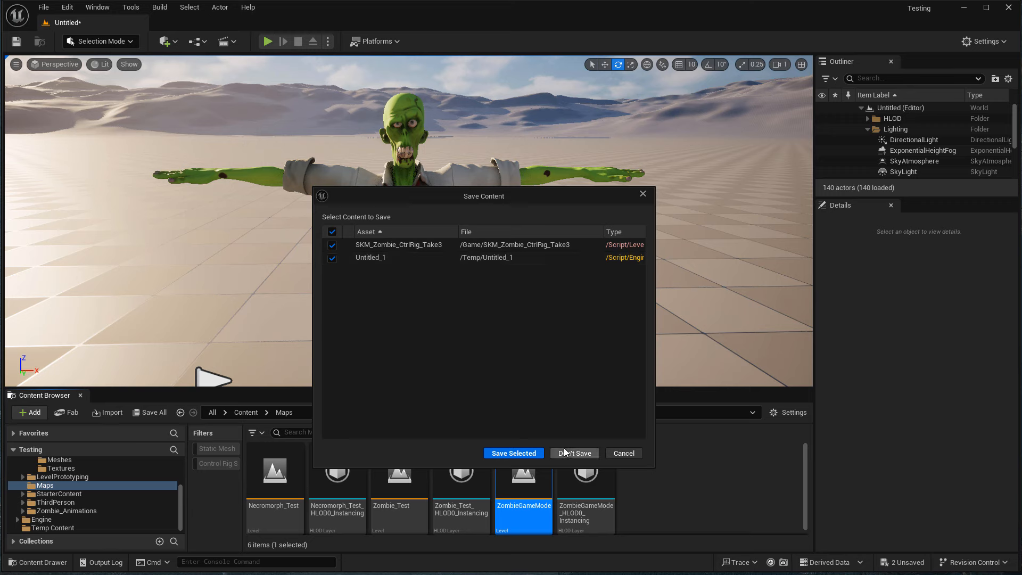
left_click(594, 455)
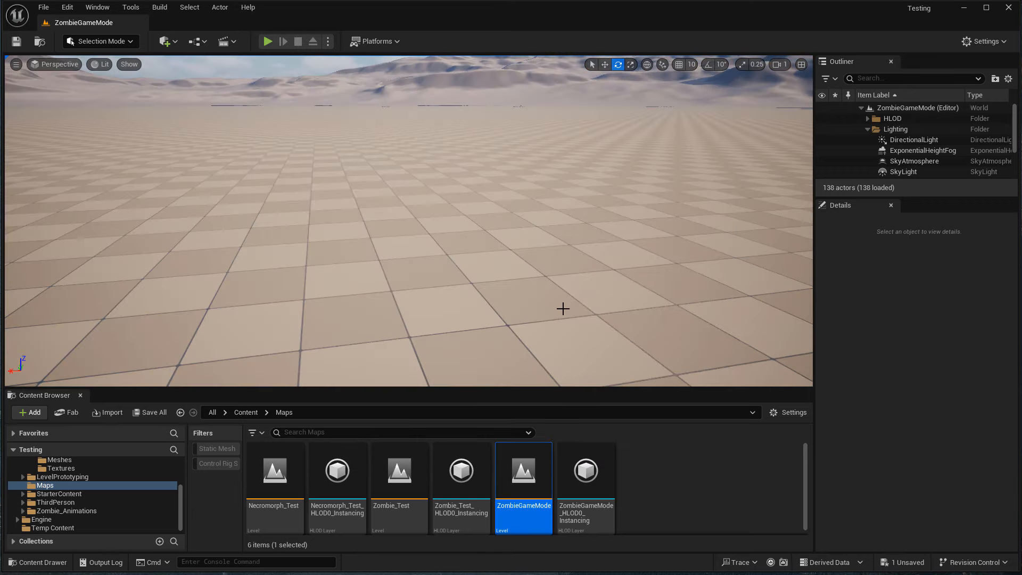
Play the ZombieGameMode level in the editor, run the character around, and stop the session
left_click(267, 42)
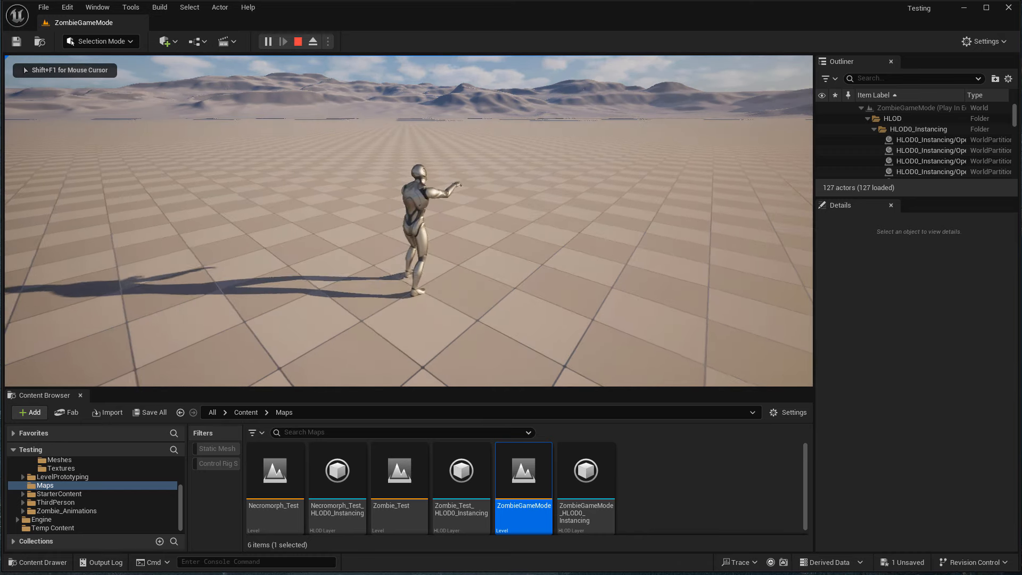
key("w")
key("d")
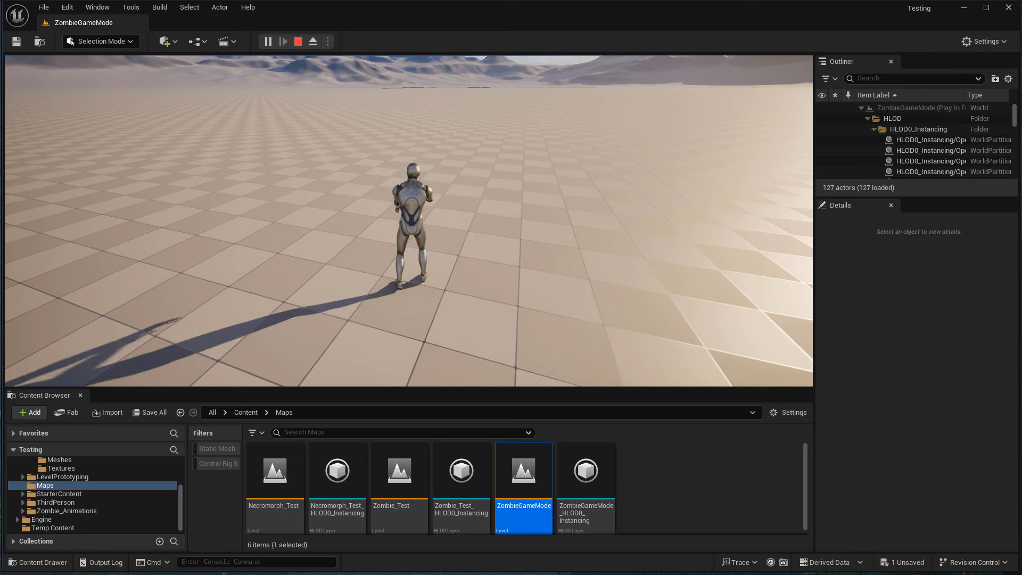
key("Escape")
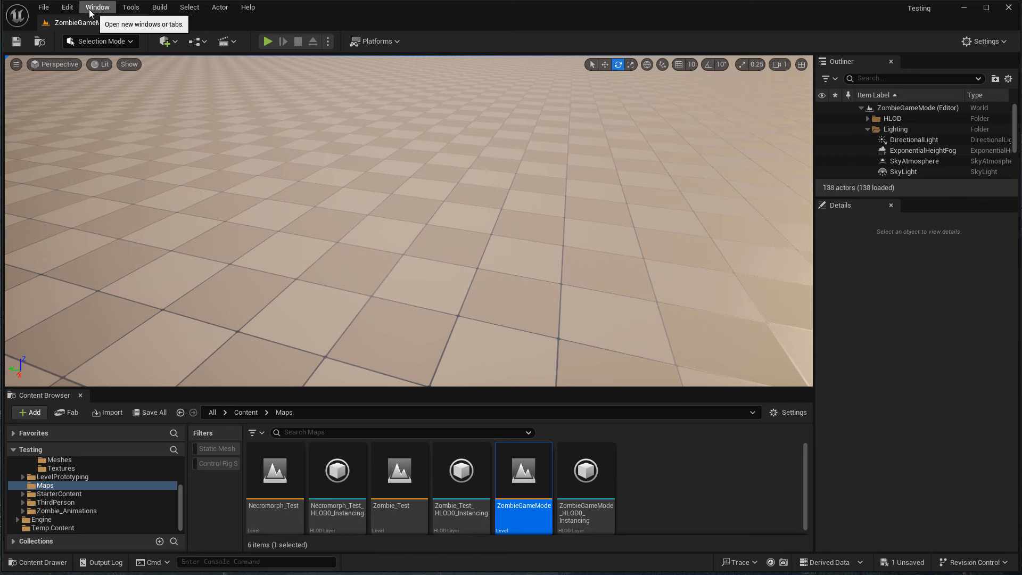
Open the level's World Settings and look through the World Partition Setup and Game Mode settings
left_click(67, 7)
mouse_move(99, 8)
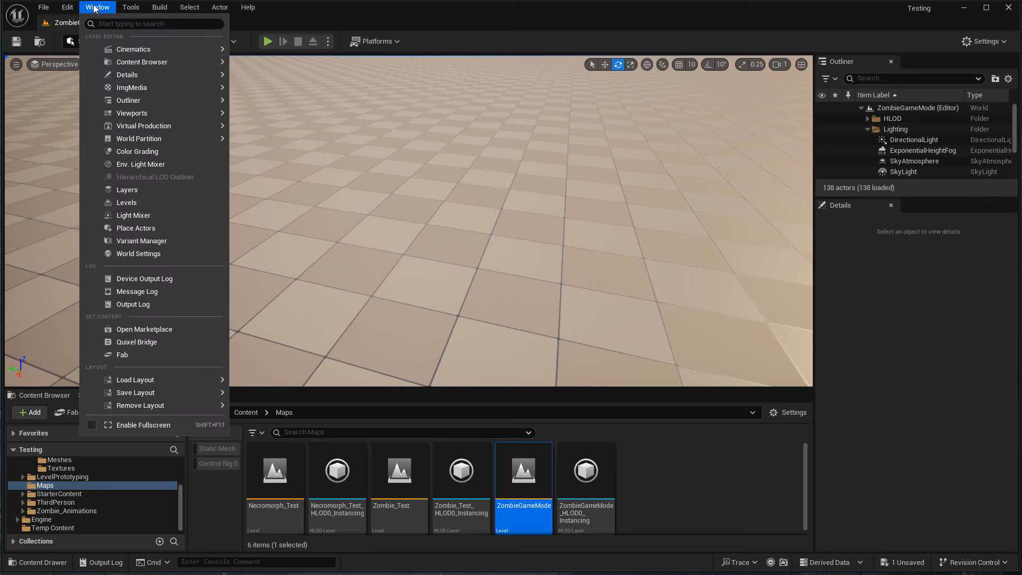
mouse_move(142, 8)
left_click(572, 40)
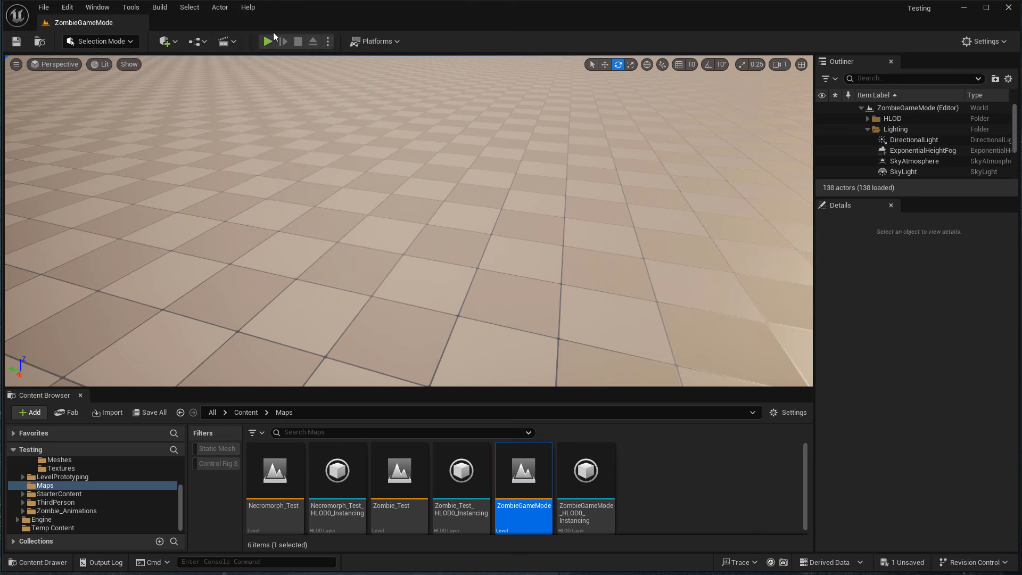
left_click(982, 42)
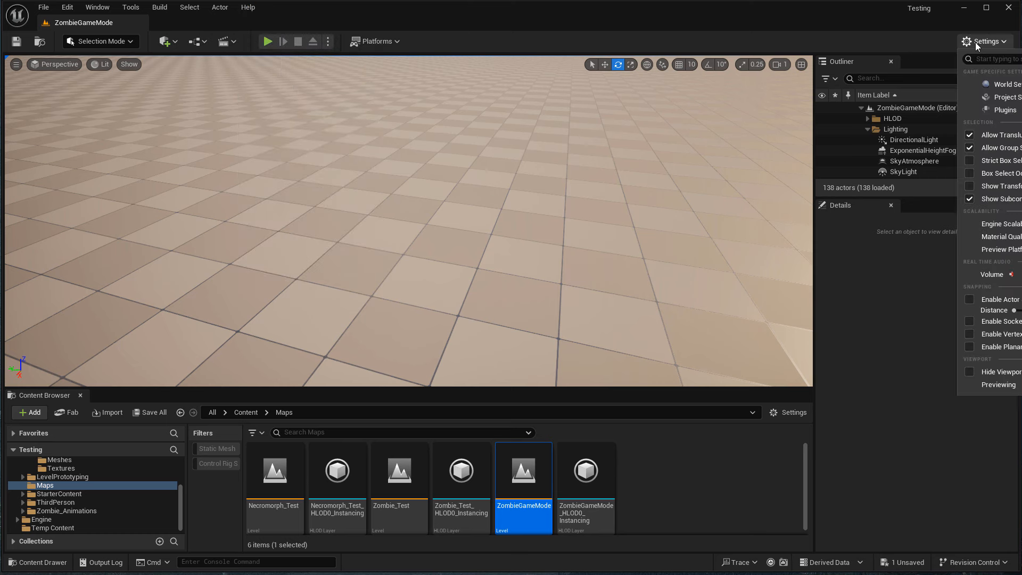
left_click(985, 84)
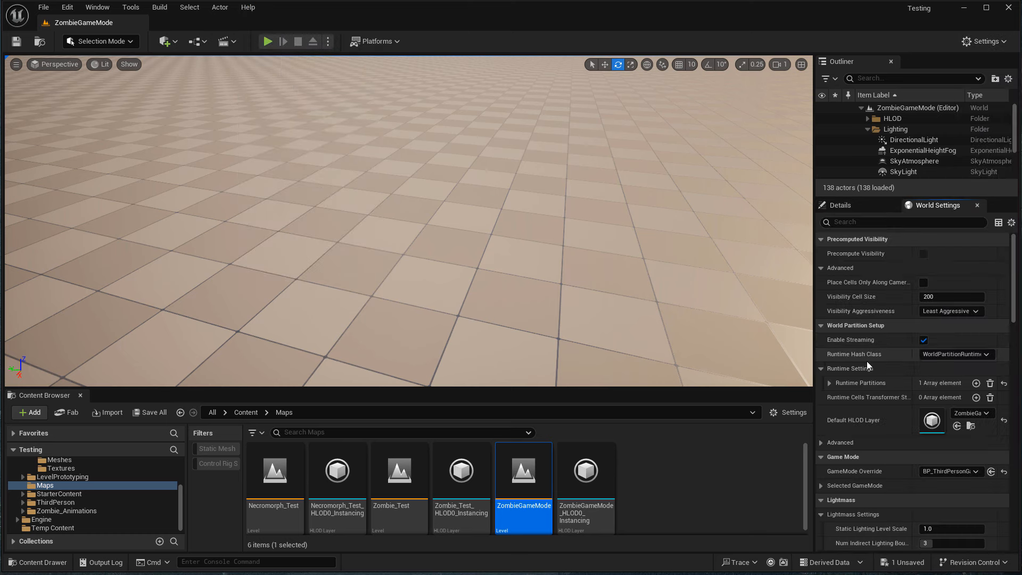
scroll(894, 350, "down", 3)
scroll(894, 349, "up", 3)
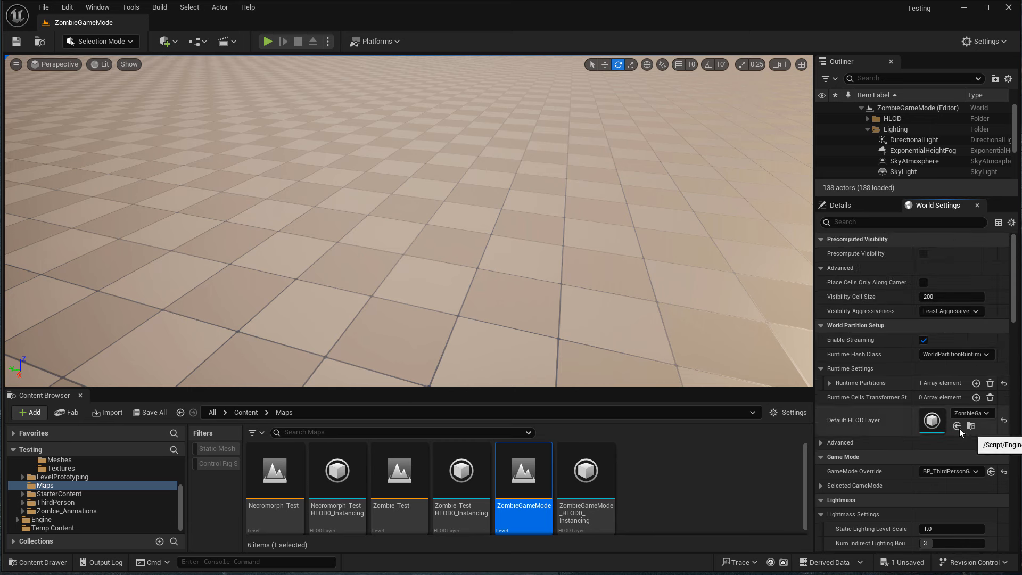
scroll(886, 333, "down", 2)
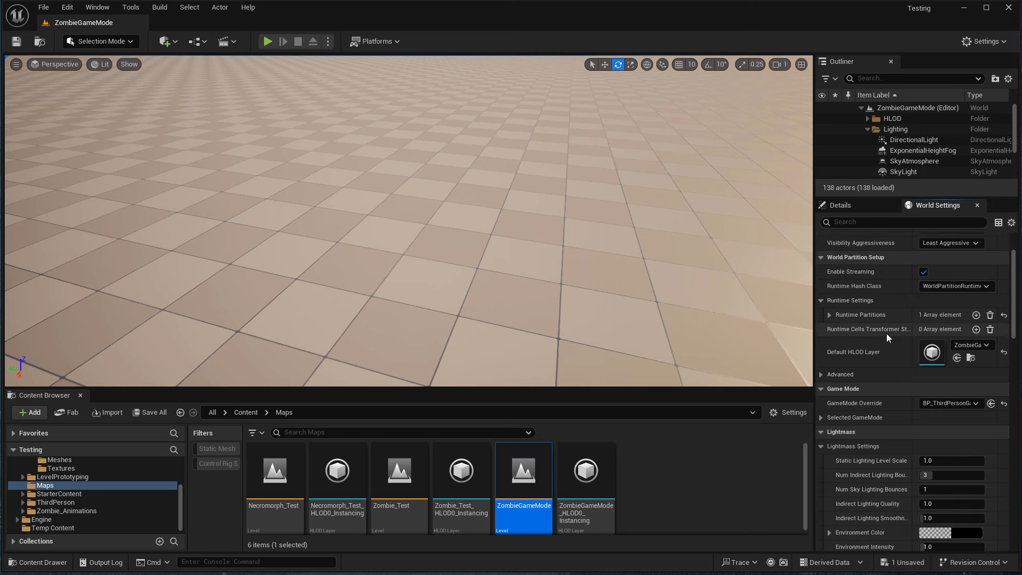
scroll(878, 362, "up", 2)
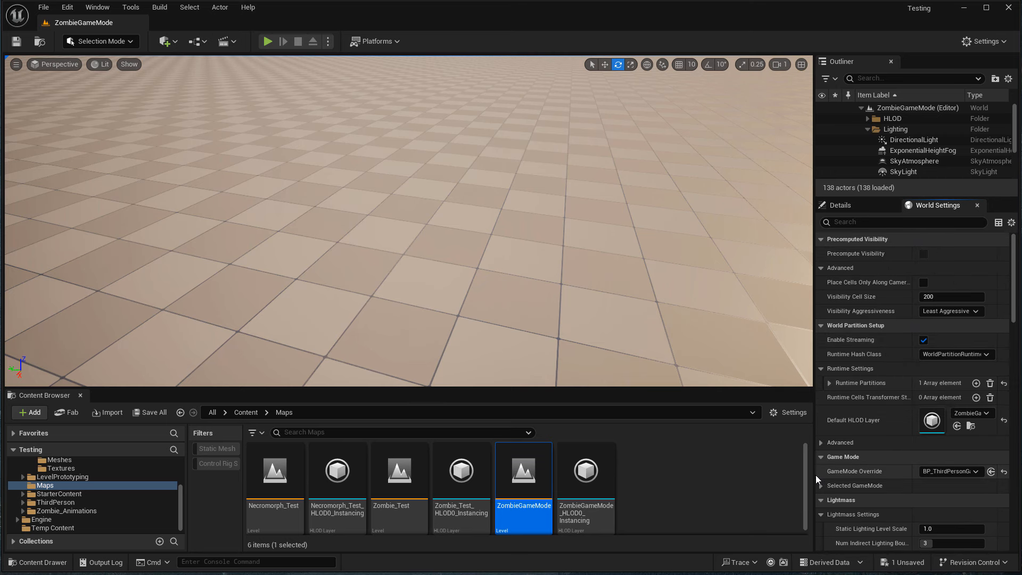
Find the level's GameMode Override asset, open BP_ThirdPersonGameMode to inspect its Default Pawn Class, and close it
left_click_drag(815, 474, 753, 477)
left_click(970, 472)
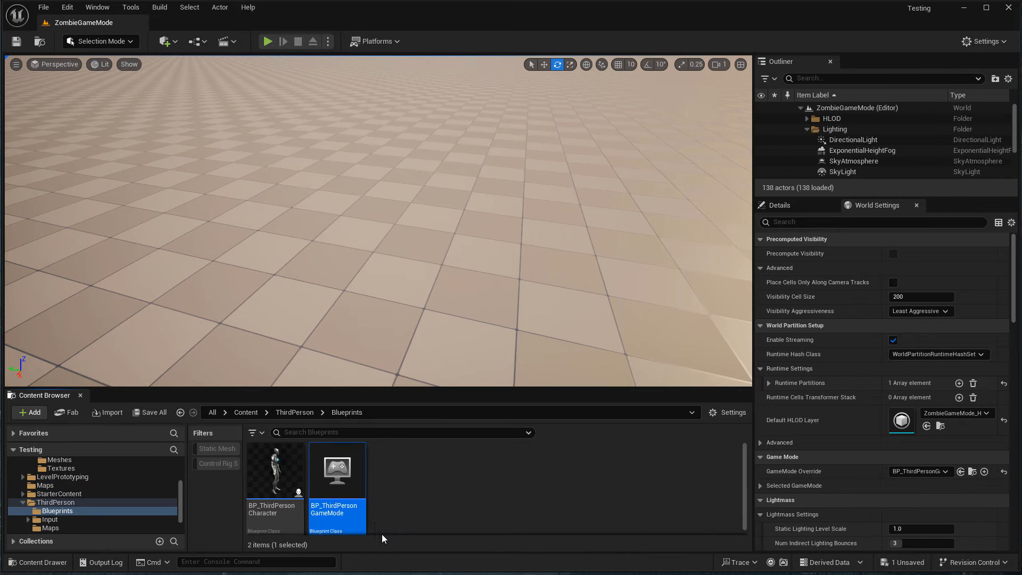
double_click(329, 495)
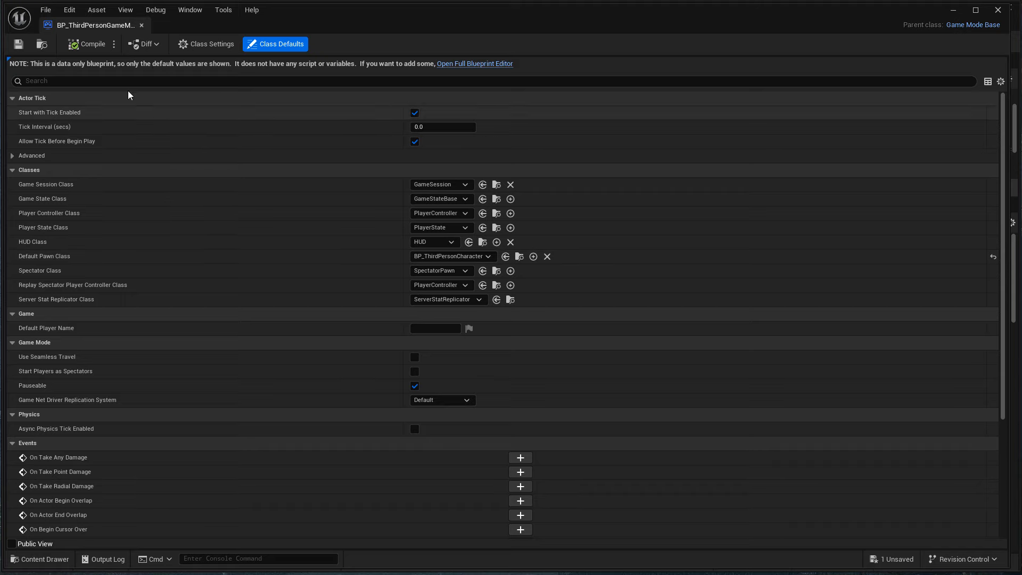
left_click(141, 25)
Open the BP_ThirdPersonCharacter blueprint and show the character in its preview viewport
left_click(266, 484)
double_click(266, 484)
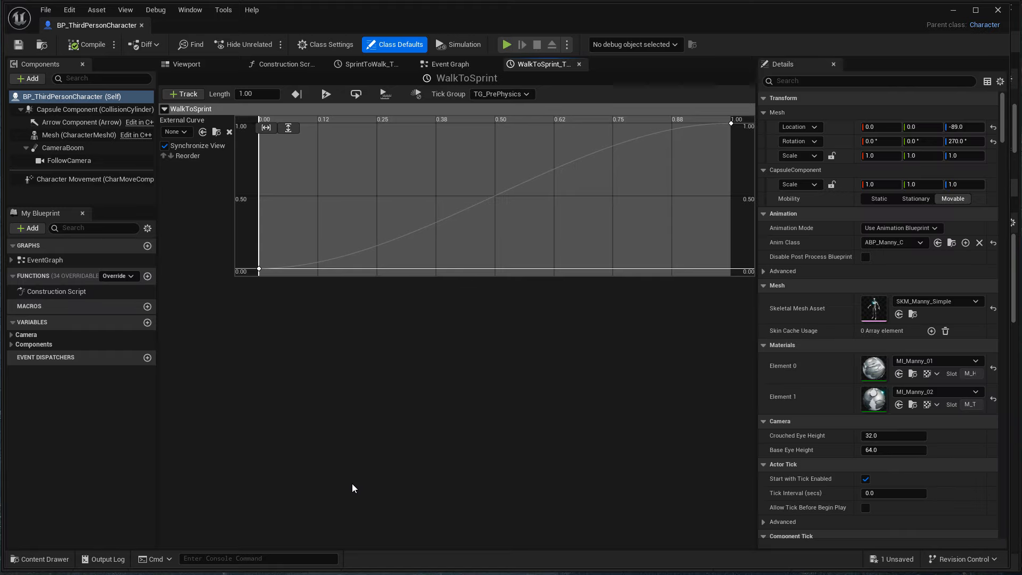
left_click(187, 64)
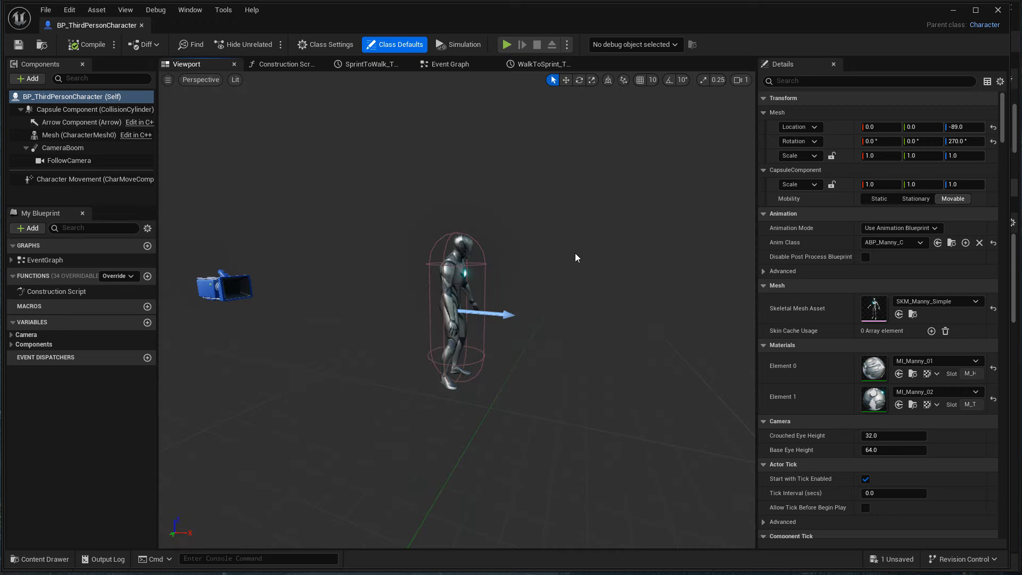
Assign SKM_Zombie from the Zombie Meshes folder as BP_ThirdPersonCharacter's skeletal mesh and check the character from the front
left_click_drag(477, 23, 851, 21)
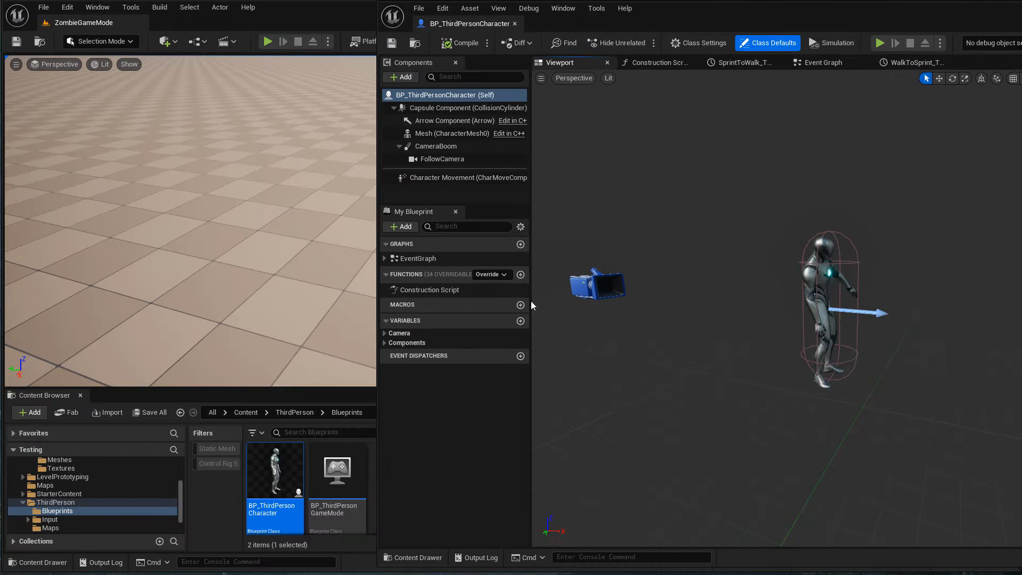
scroll(98, 500, "up", 3)
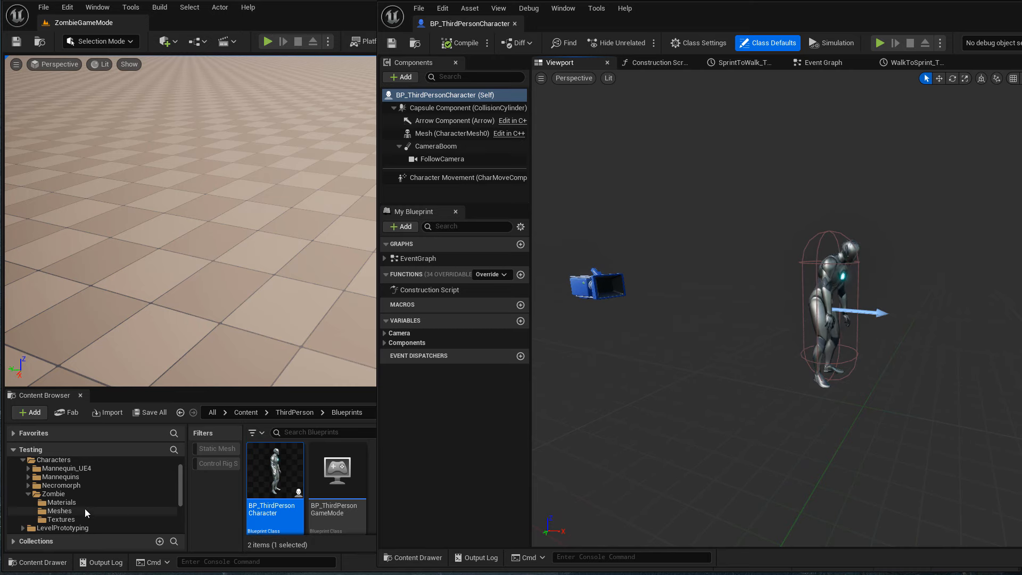
left_click(84, 509)
left_click_drag(984, 30, 949, 67)
left_click(267, 491)
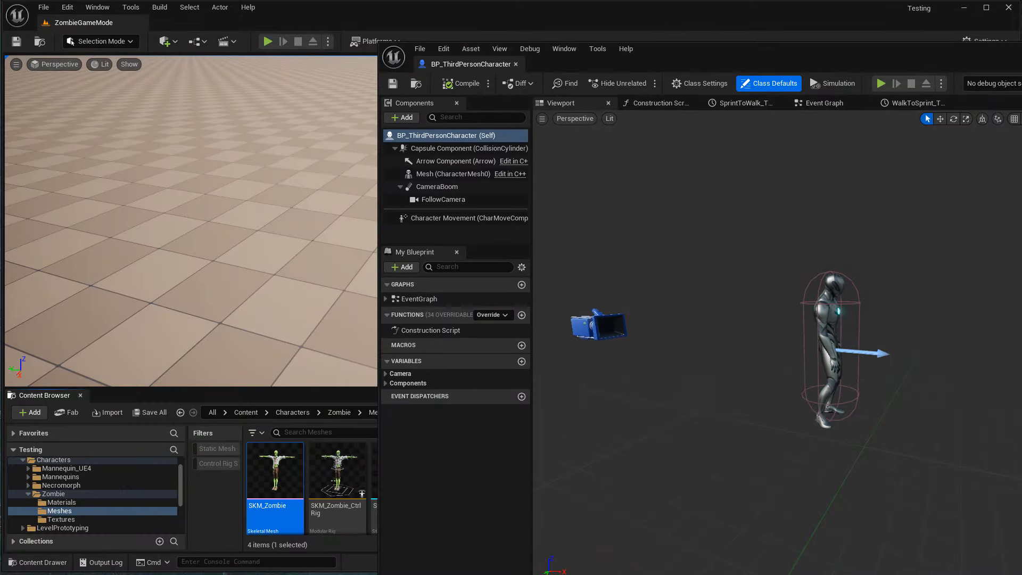
left_click_drag(997, 69, 782, 81)
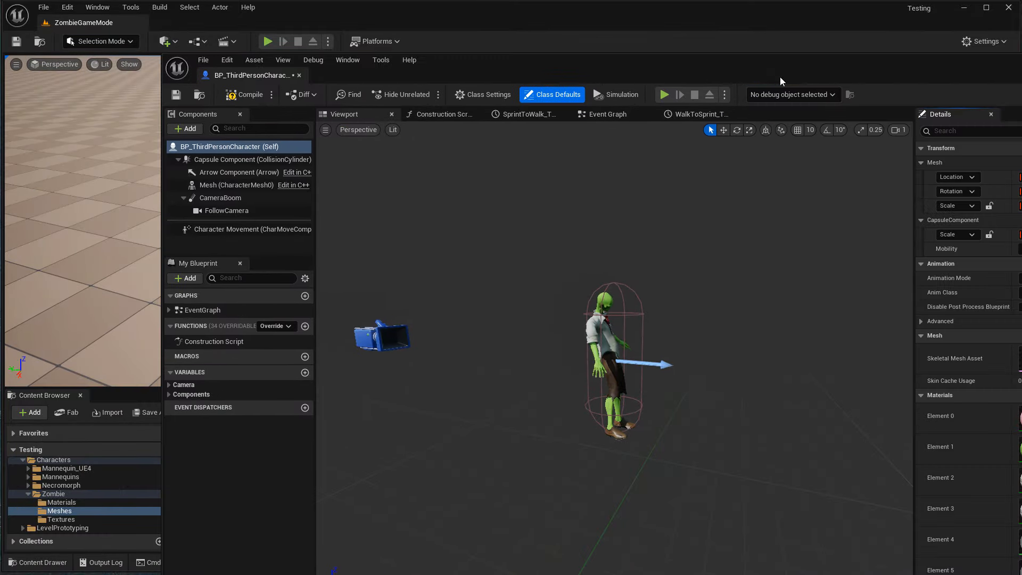
scroll(738, 330, "up", 5)
left_click_drag(805, 305, 694, 305, "alt")
left_click_drag(526, 74, 737, 53)
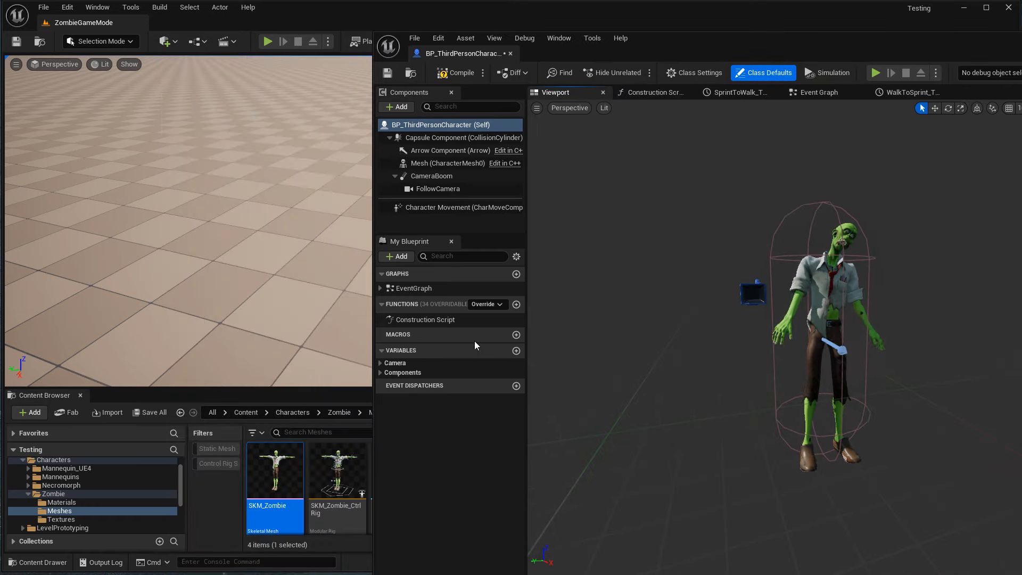
Open SKM_Zombie's skeleton, SK_Mannequin_Skeleton, and turn on Show Retargeting Options for its bone tree
double_click(275, 474)
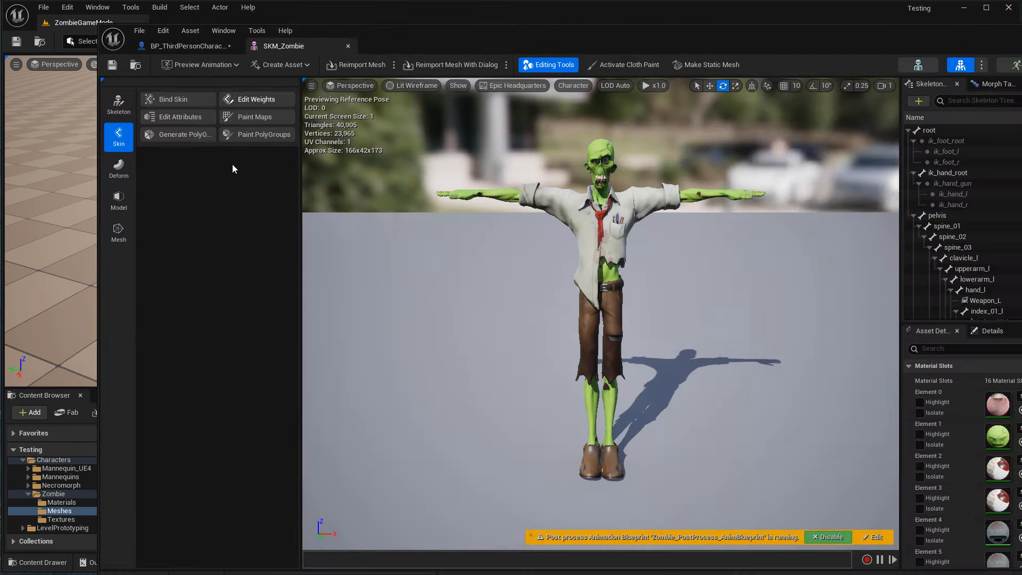
left_click(118, 106)
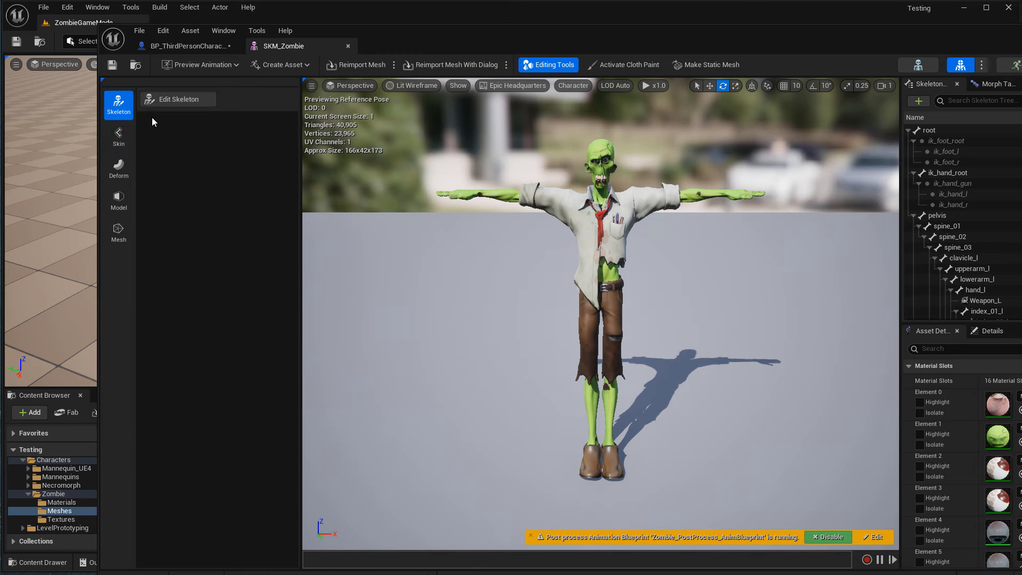
left_click(920, 63)
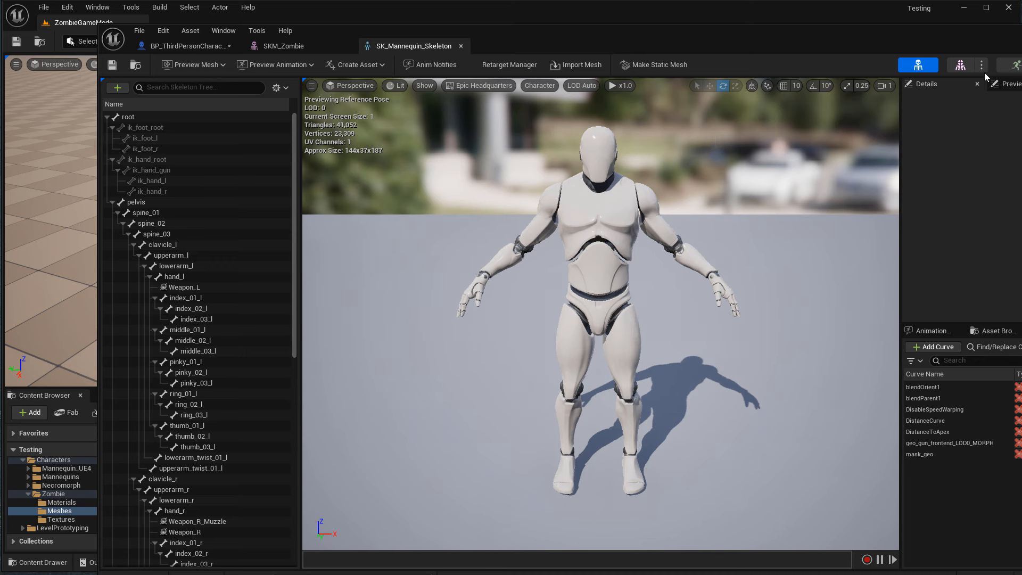
left_click(281, 88)
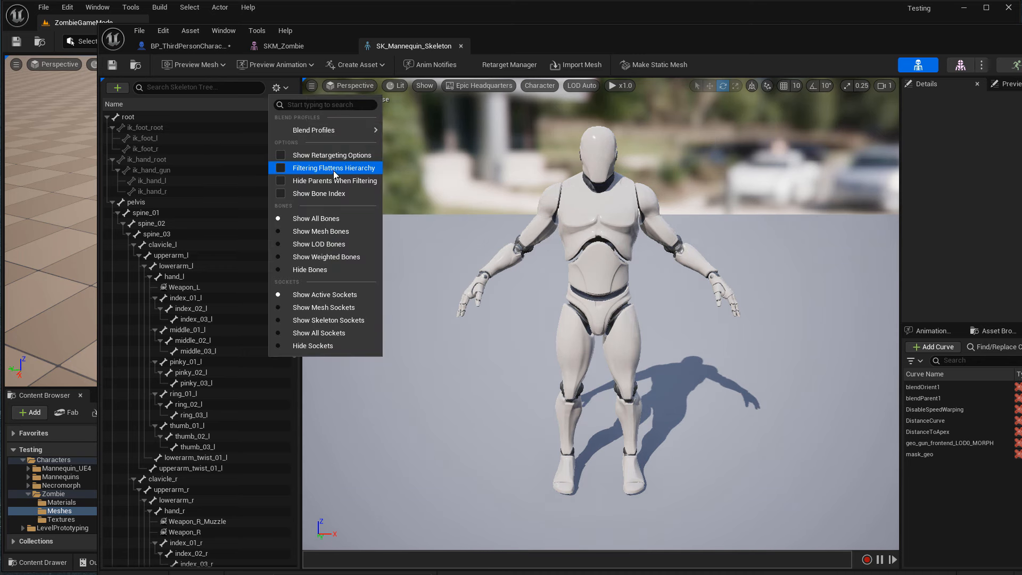
left_click(321, 157)
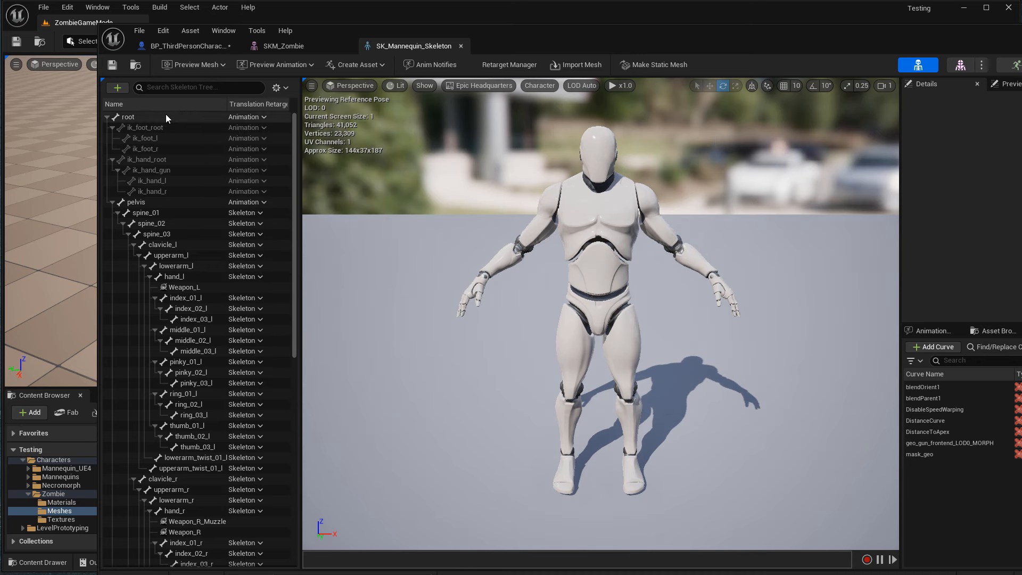
Recursively set translation retargeting to Skeleton from the pelvis down, set the pelvis itself to Animation Scaled, and review the bone list
right_click(161, 203)
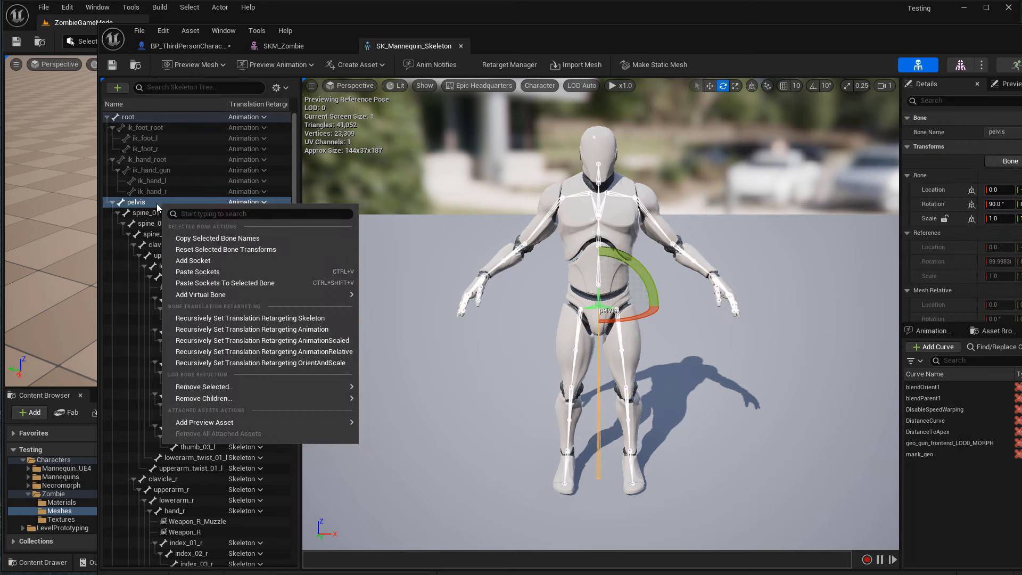
left_click(312, 319)
left_click(256, 205)
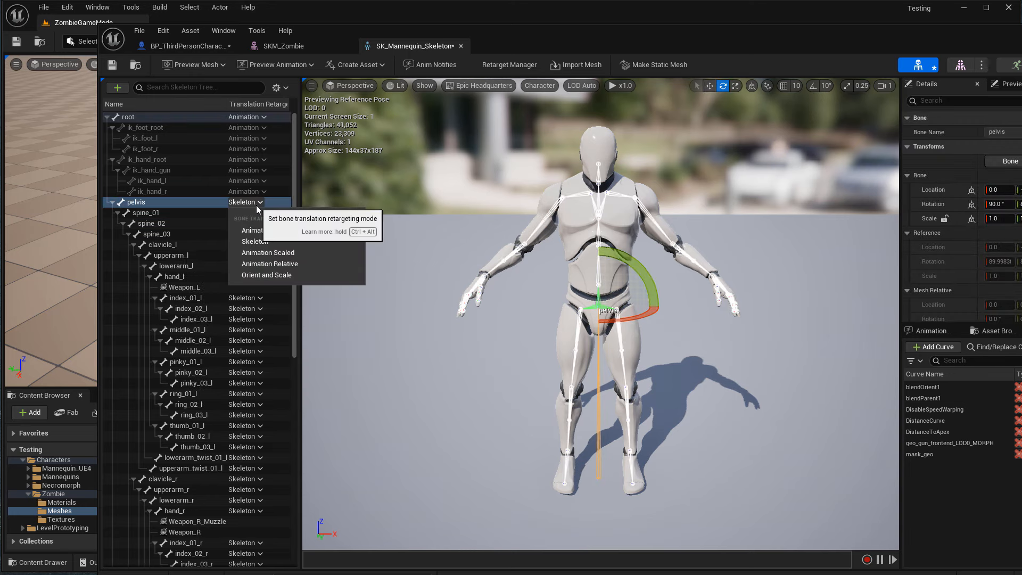
left_click(329, 257)
scroll(284, 266, "down", 4)
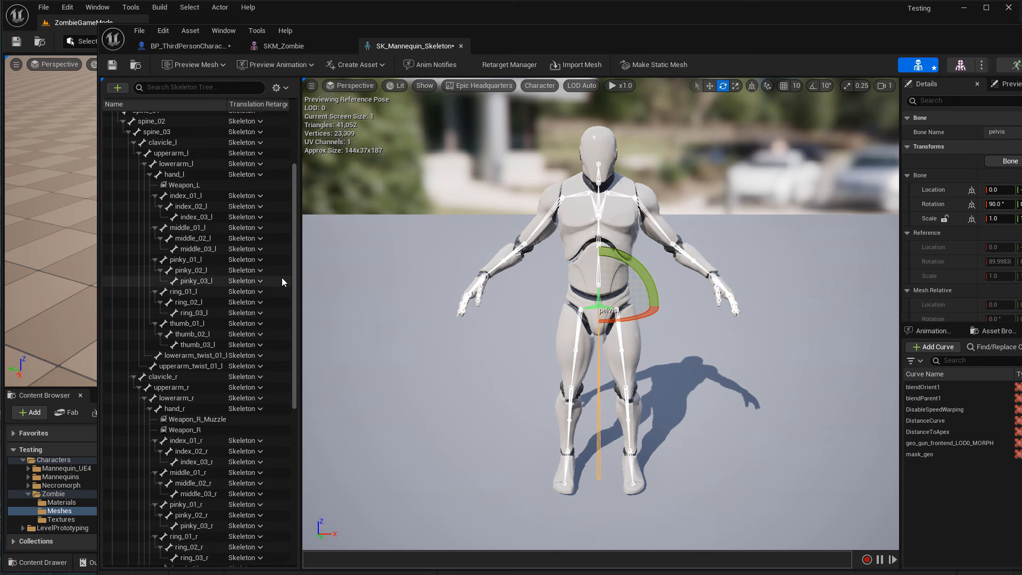
scroll(280, 285, "down", 10)
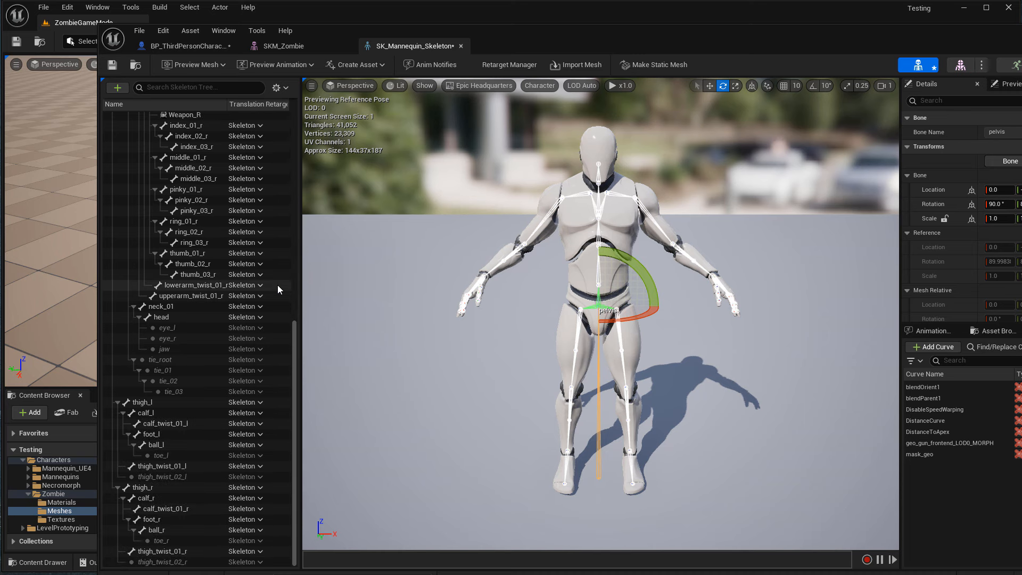
scroll(261, 287, "up", 13)
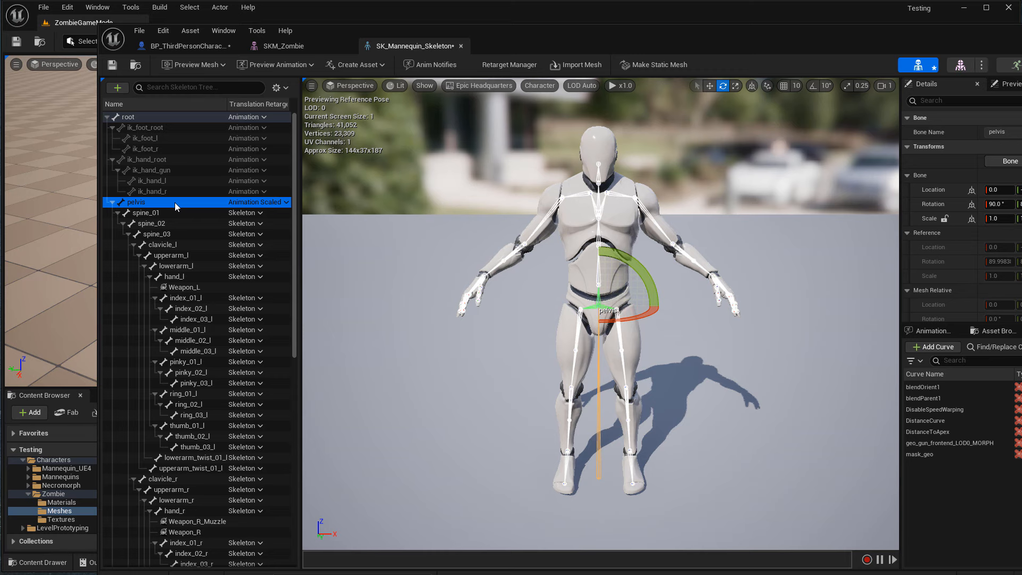
left_click(154, 120)
Close the asset editors and save BP_ThirdPersonCharacter and SK_Mannequin_Skeleton, leaving SKM_Zombie_CtrlRig_Take3 out of the save
left_click(187, 47)
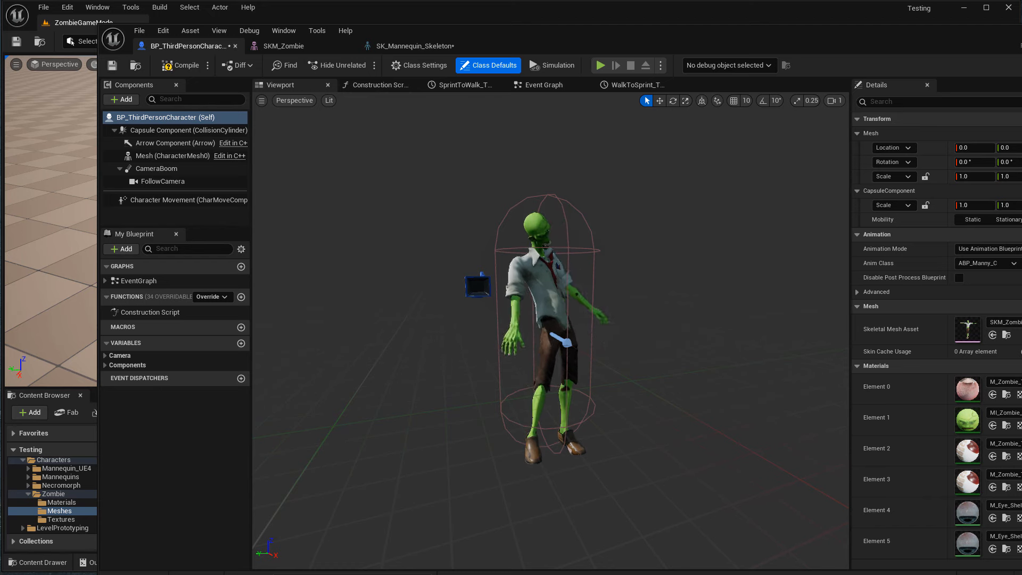
left_click(1021, 30)
left_click(142, 414)
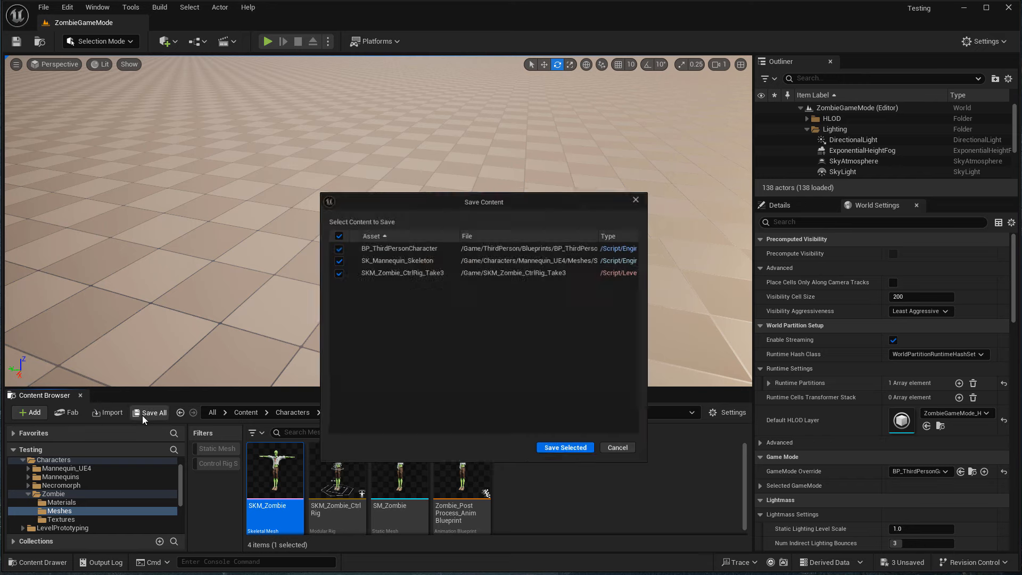
left_click(331, 270)
left_click(568, 453)
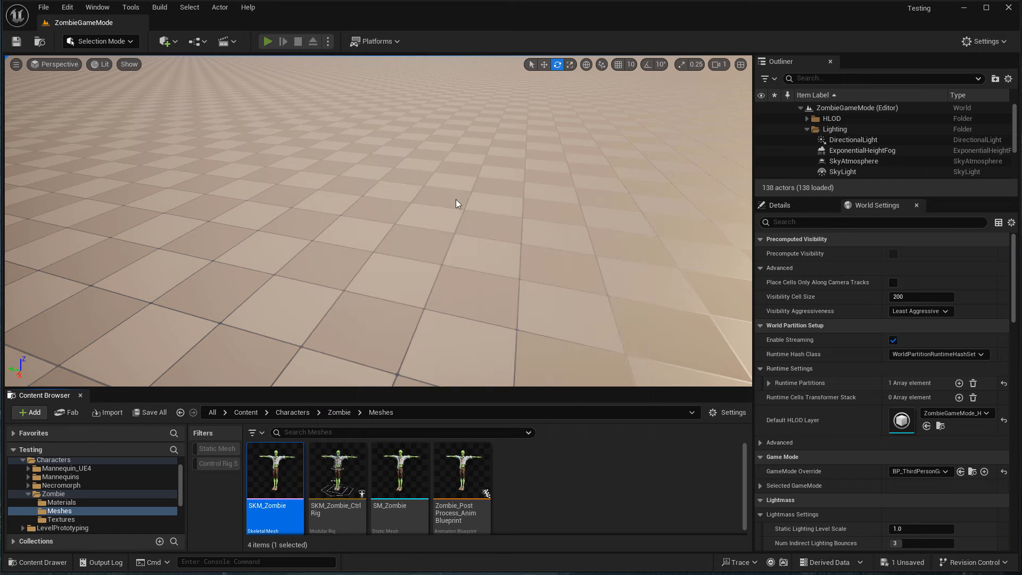
Play the level to test the zombie character's movement, and stop the session
key("alt+p")
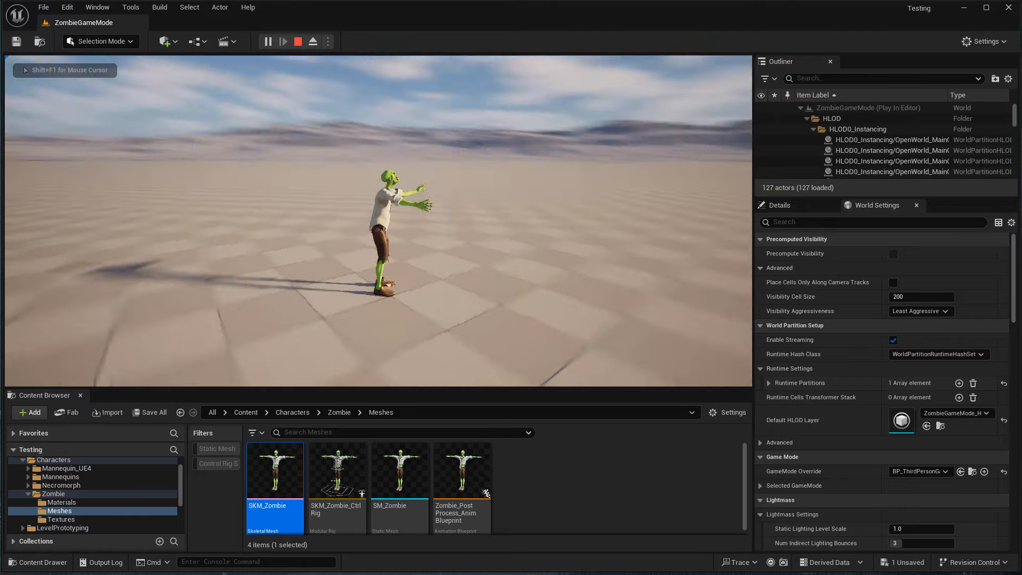
key("Escape")
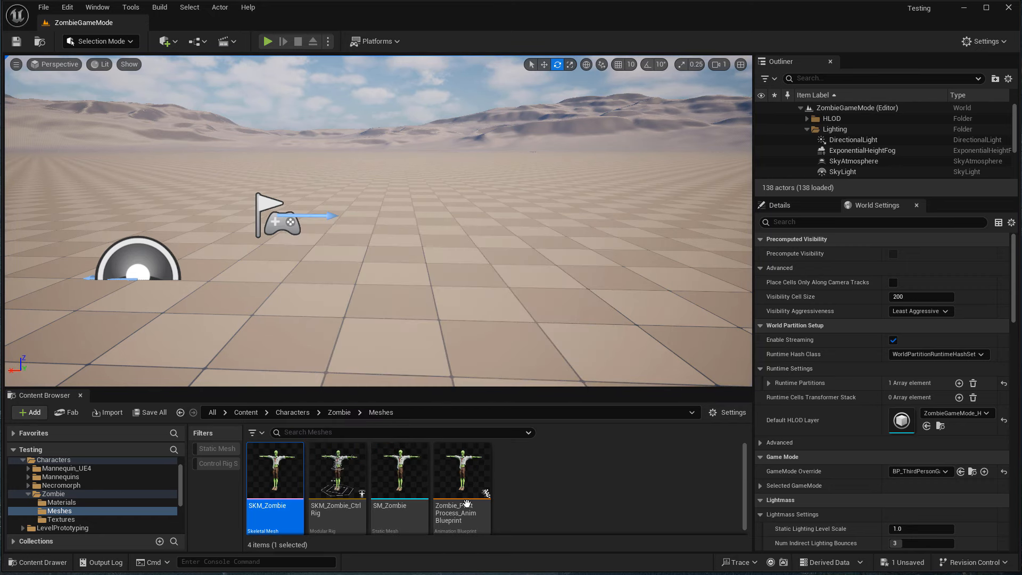
Reopen BP_ThirdPersonCharacter, locate its Anim Class asset in the Mannequins Animations folder, and open ABP_Manny
scroll(106, 507, "down", 3)
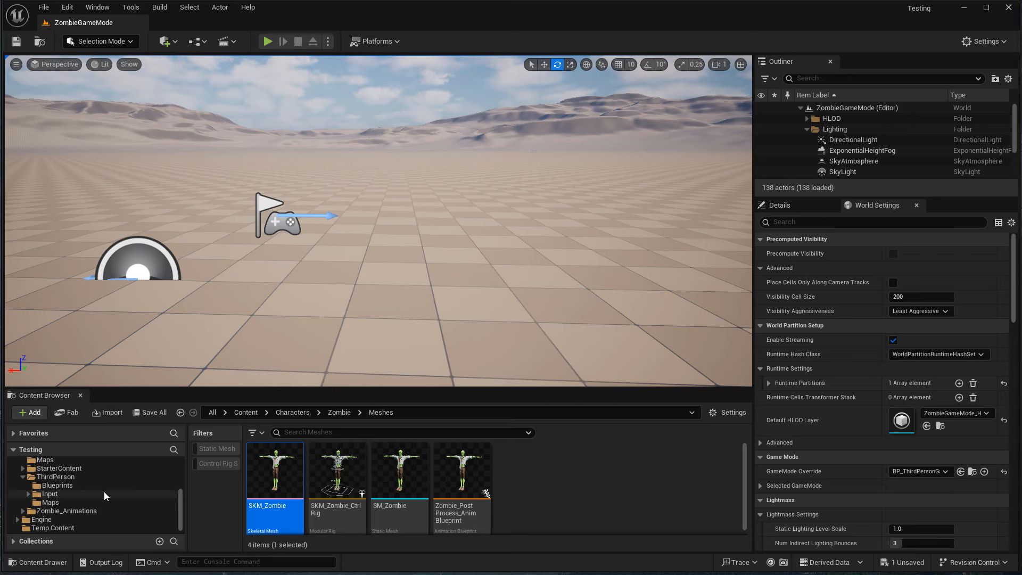
left_click(100, 485)
left_click(263, 510)
double_click(263, 510)
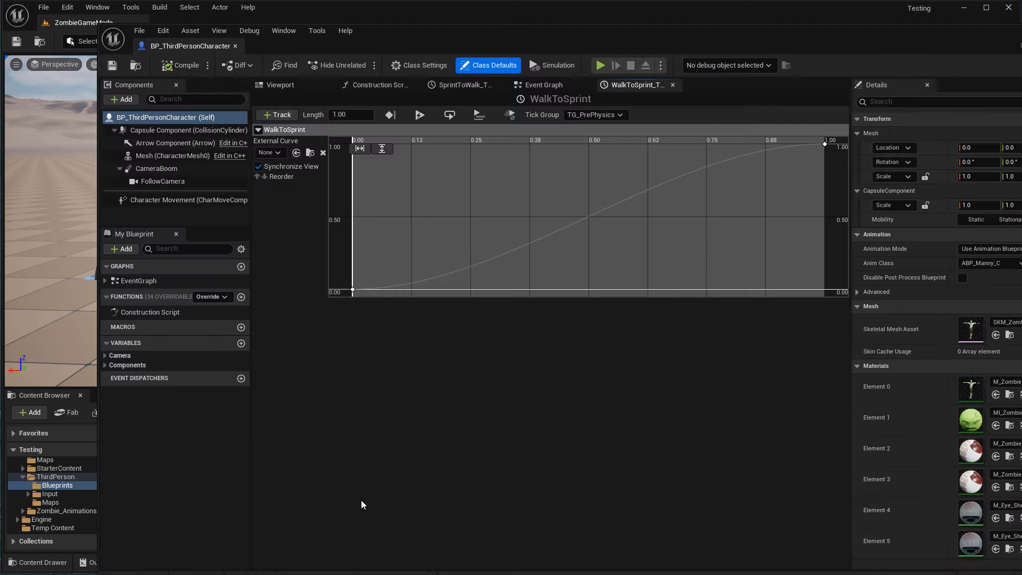
left_click(1021, 263)
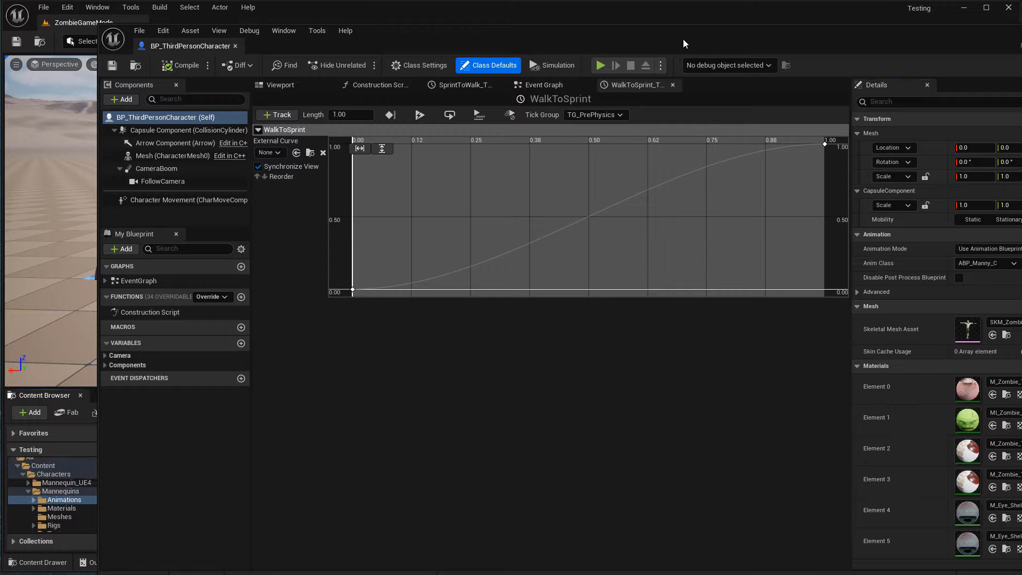
left_click_drag(682, 39, 1021, 45)
double_click(461, 476)
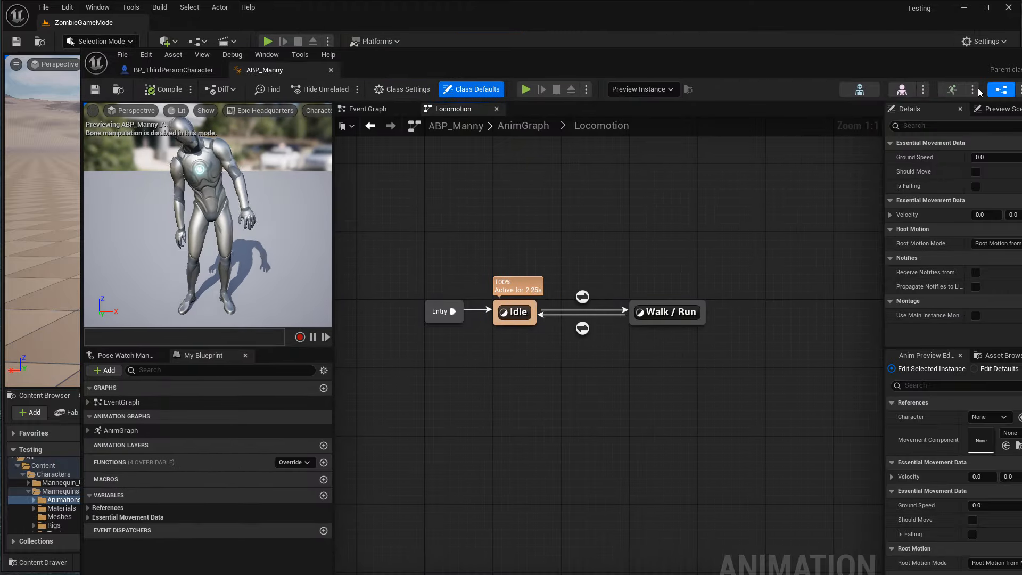
In ABP_Manny's AnimGraph, delete the Control Rig node with its variable inputs, connect the DefaultSlot node directly to Output Pose, and compile
left_click(366, 110)
left_click(445, 110)
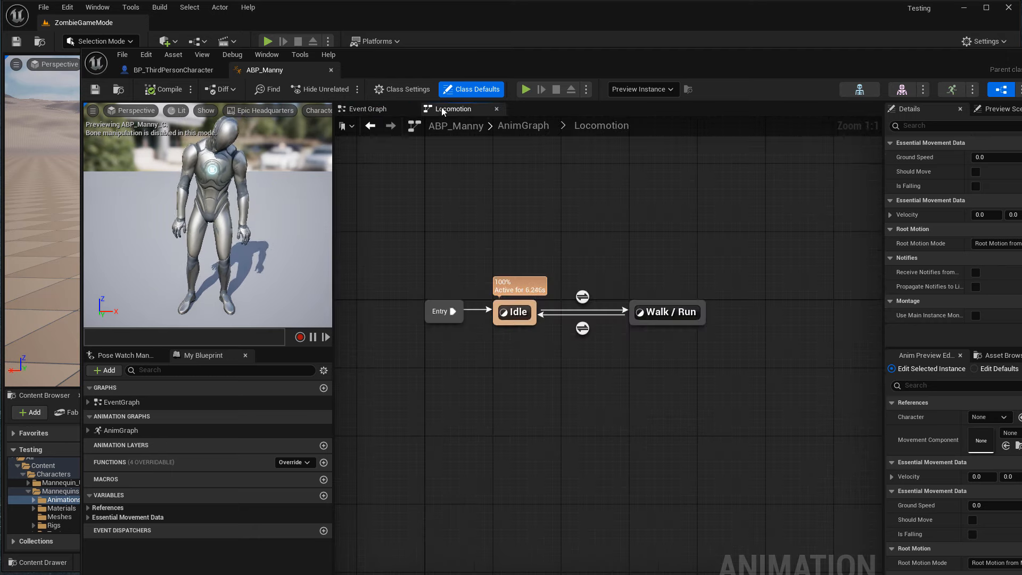
left_click_drag(614, 62, 614, 26)
left_click_drag(685, 489, 566, 307)
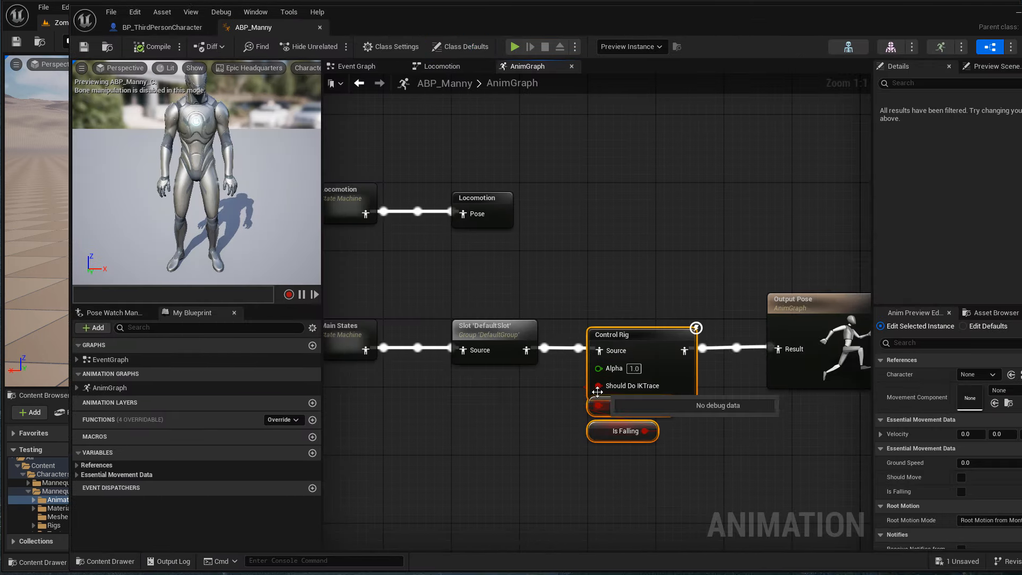
key("Delete")
left_click_drag(526, 349, 778, 349)
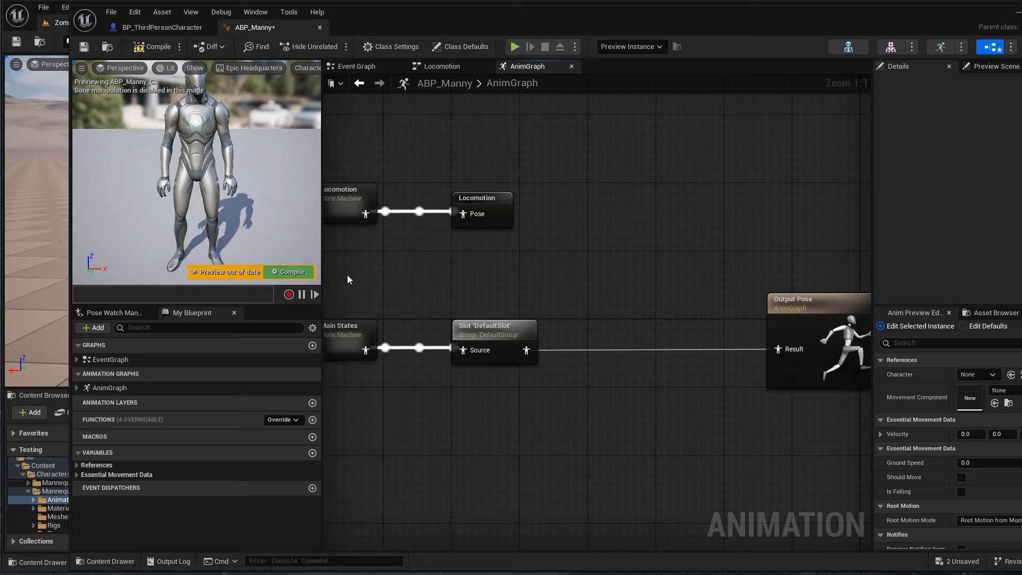
left_click(292, 272)
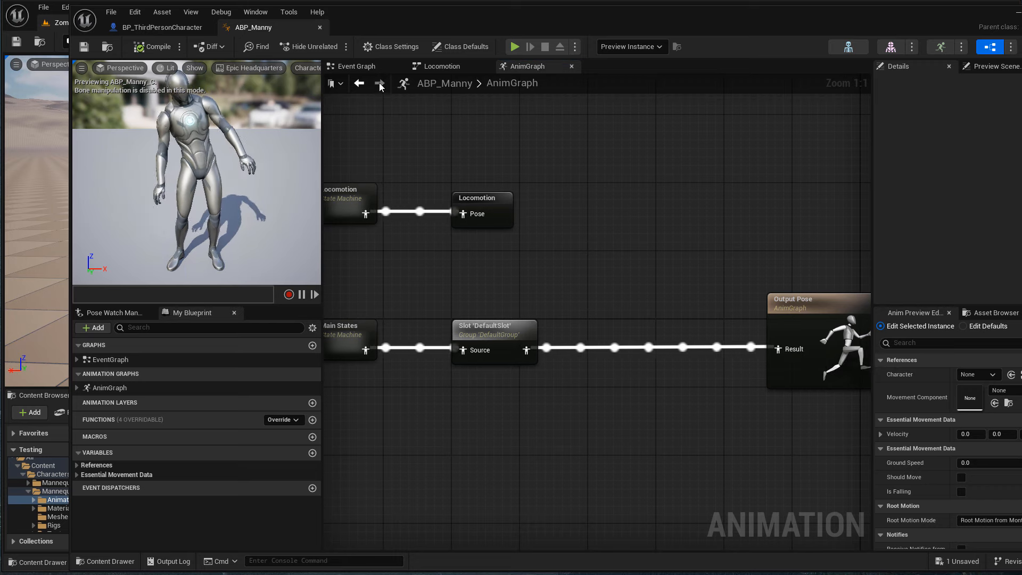
Return to BP_ThirdPersonCharacter and close the asset editor window that also holds ABP_Manny
left_click(160, 27)
left_click_drag(915, 24, 786, 49)
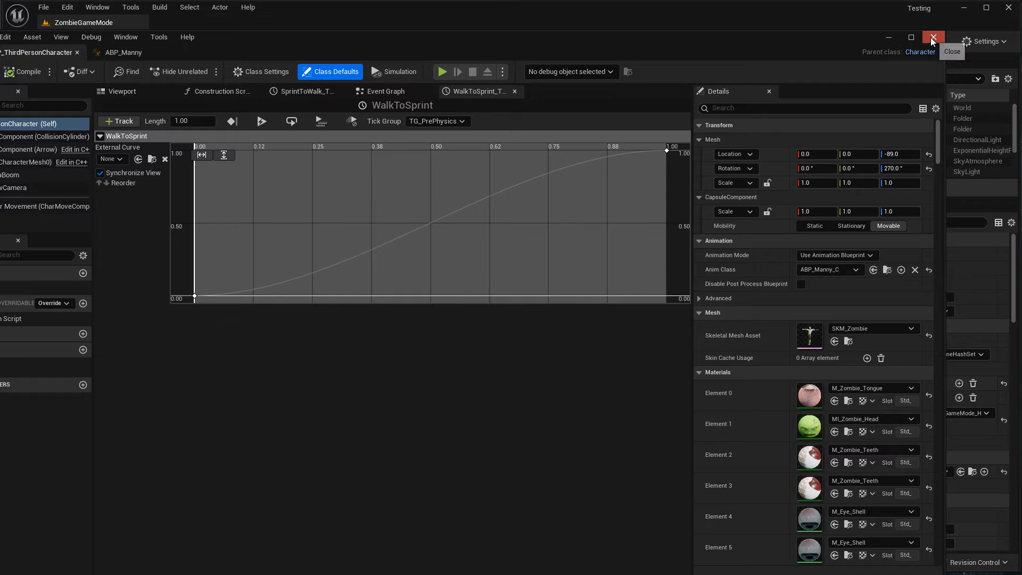
left_click(932, 39)
Play the level, walk the zombie in several directions and make it jump to check its animations, and stop the session
key("alt+p")
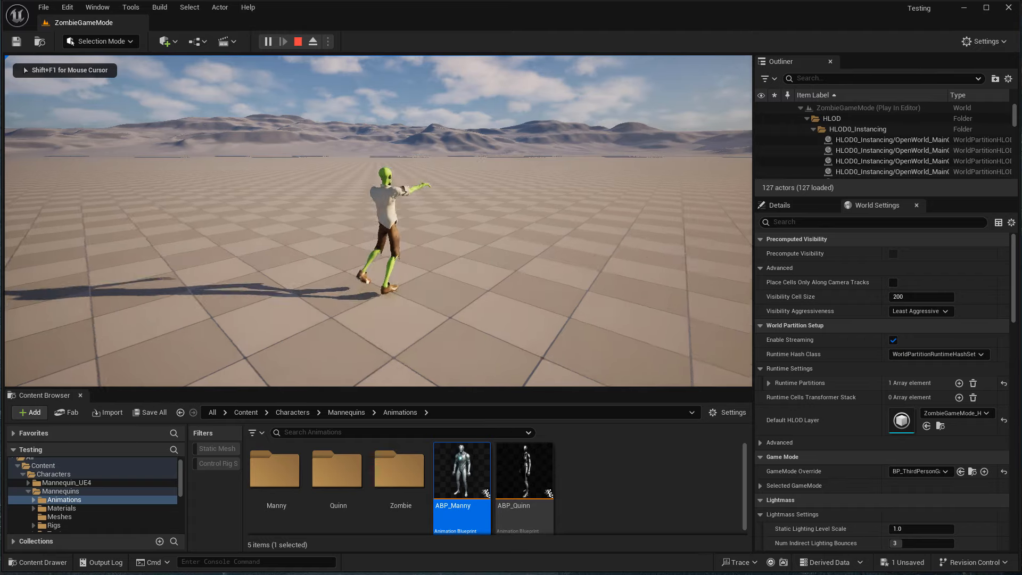
key("s")
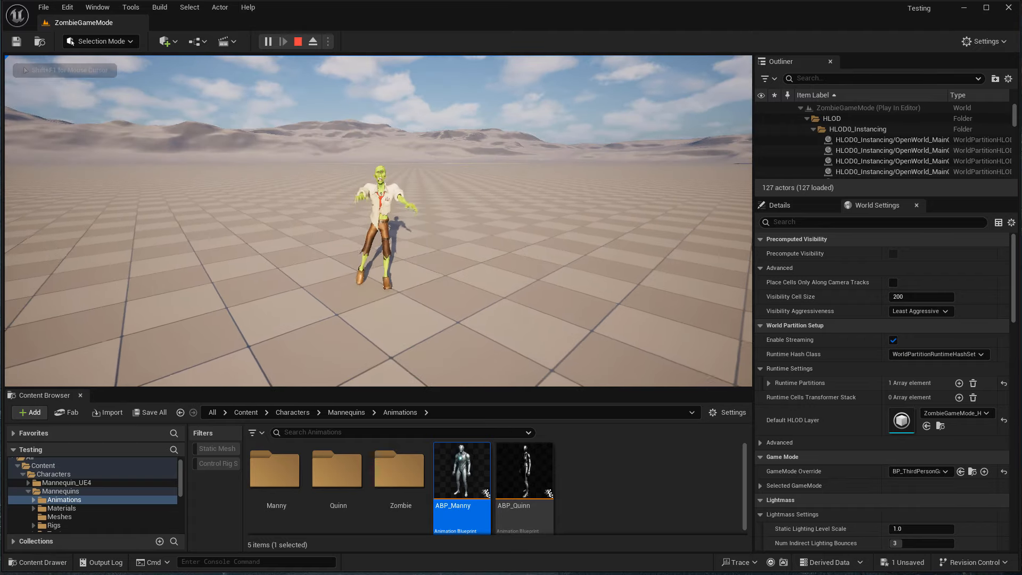
key("d")
key("s")
key("s")
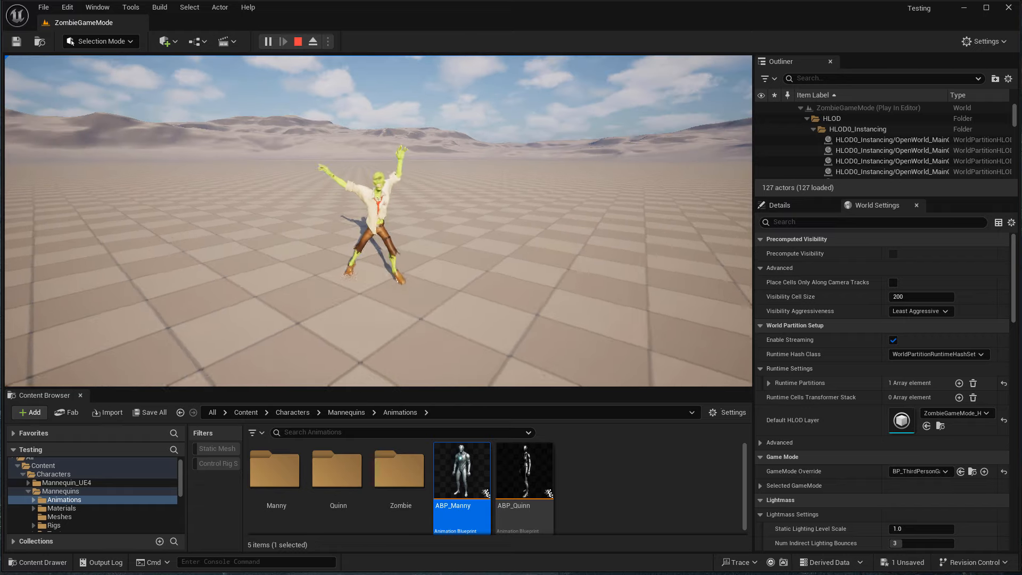
key("d")
key("d")
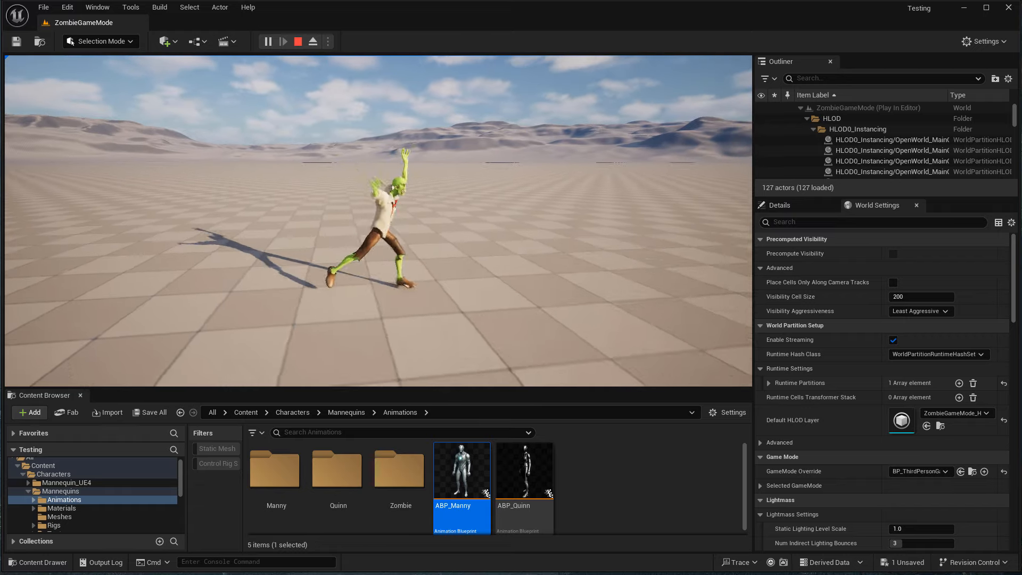
key("d")
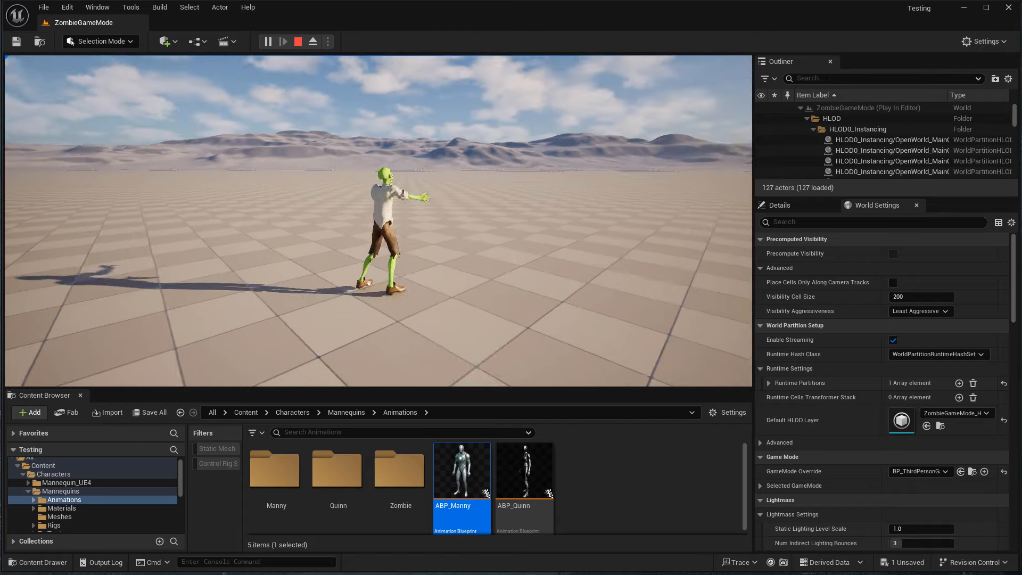
key("space")
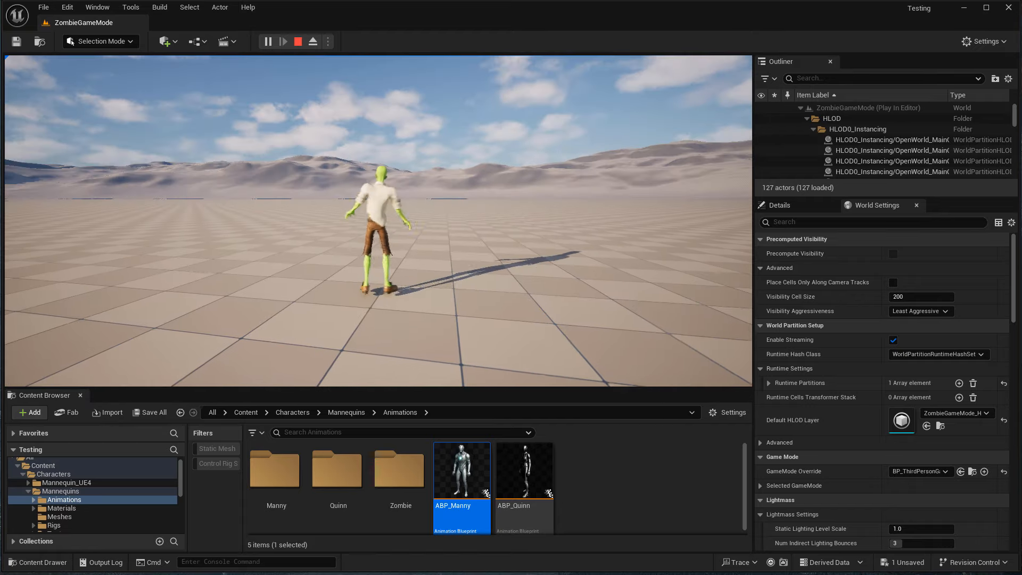
key("d")
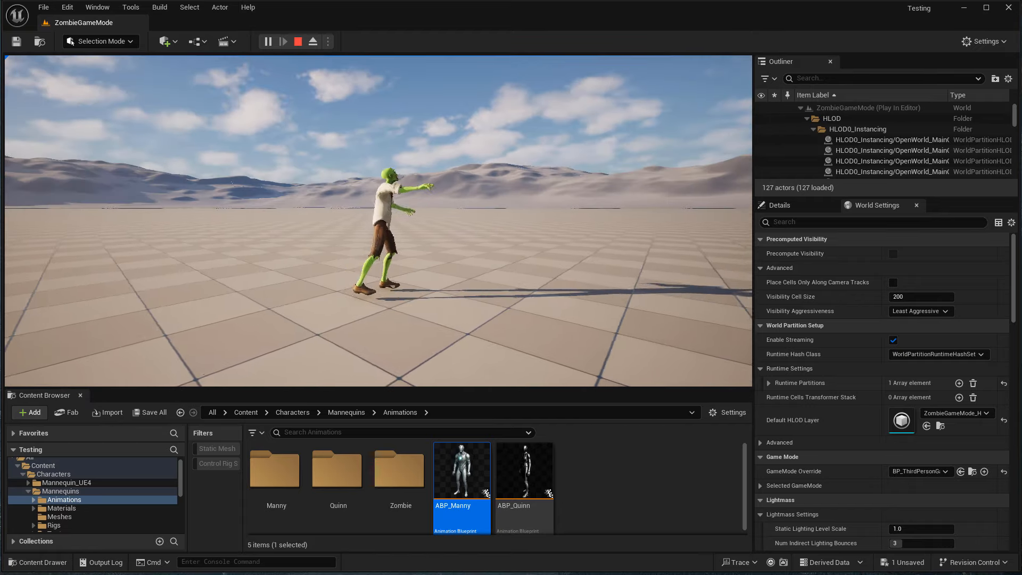
key("w")
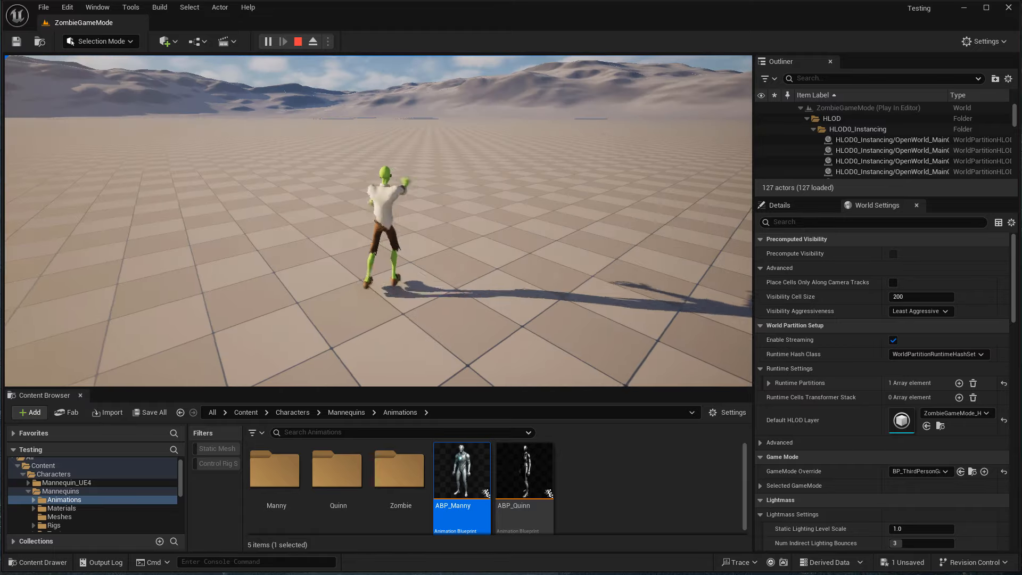
key("space")
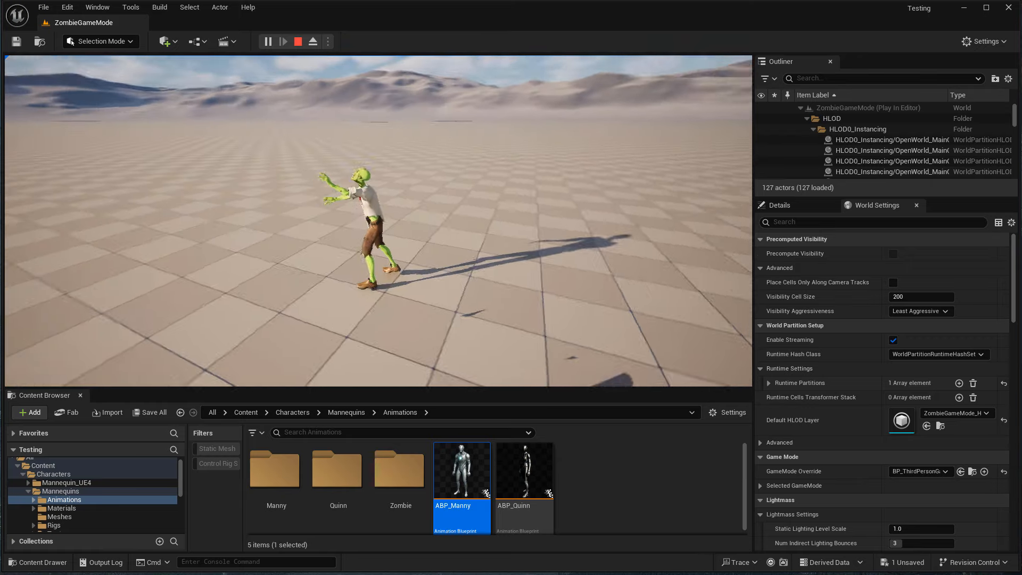
key("s")
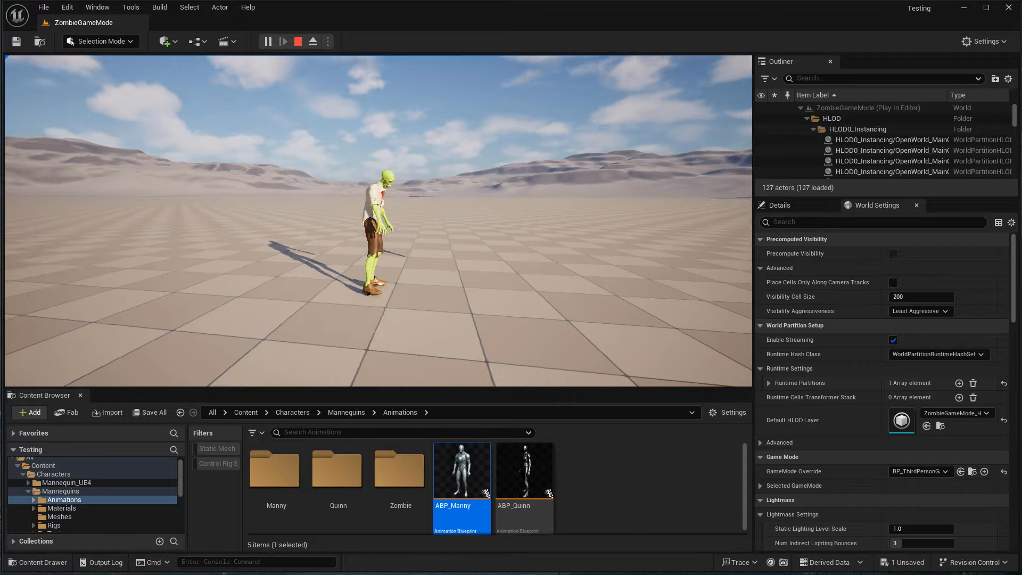
key("Escape")
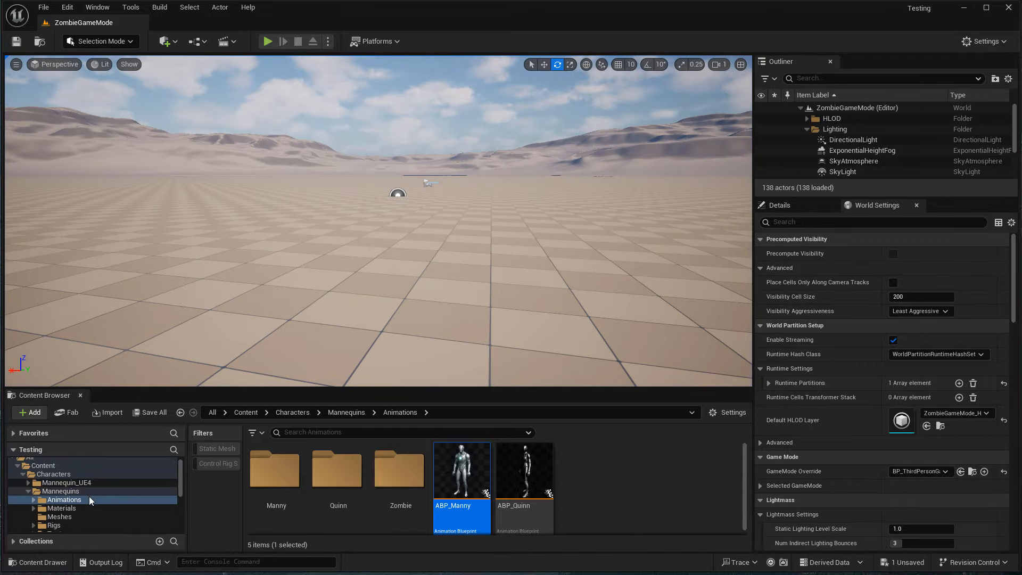
Open the SKM_Zombie skeletal mesh from the Characters/Zombie/Meshes folder and view its reference pose from an angle
scroll(89, 496, "up", 1)
scroll(90, 500, "down", 3)
scroll(90, 487, "down", 2)
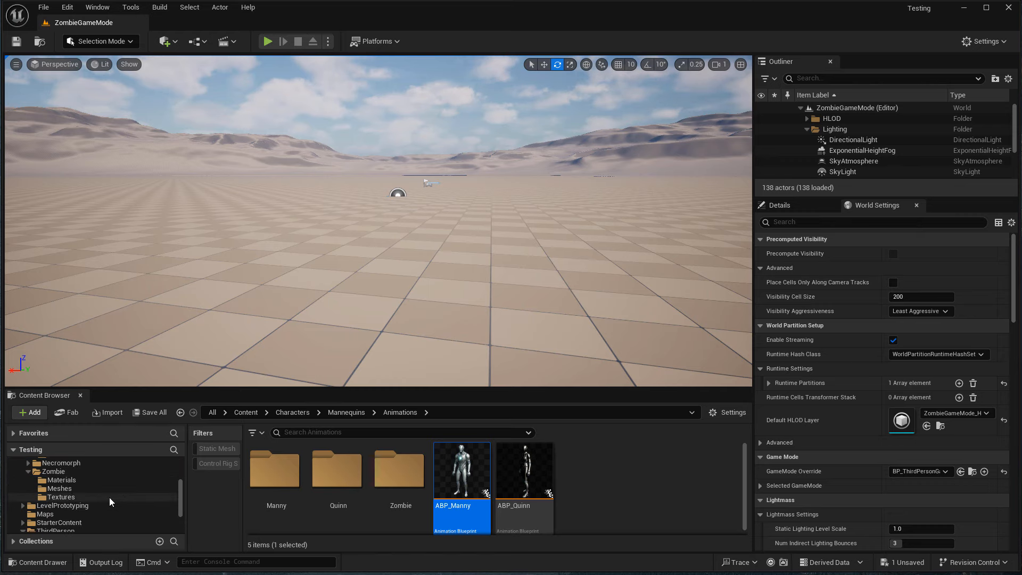
left_click(72, 489)
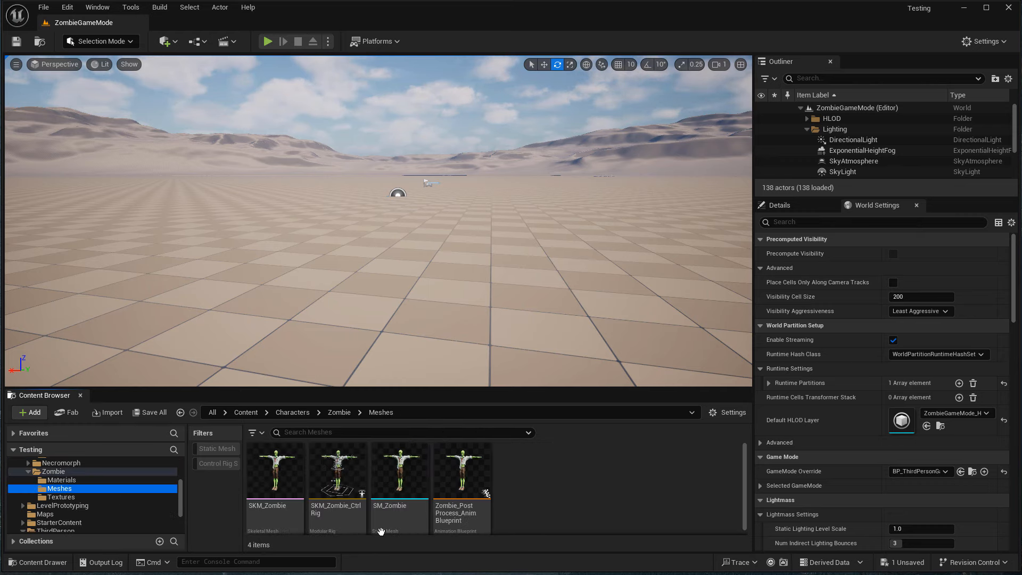
double_click(278, 515)
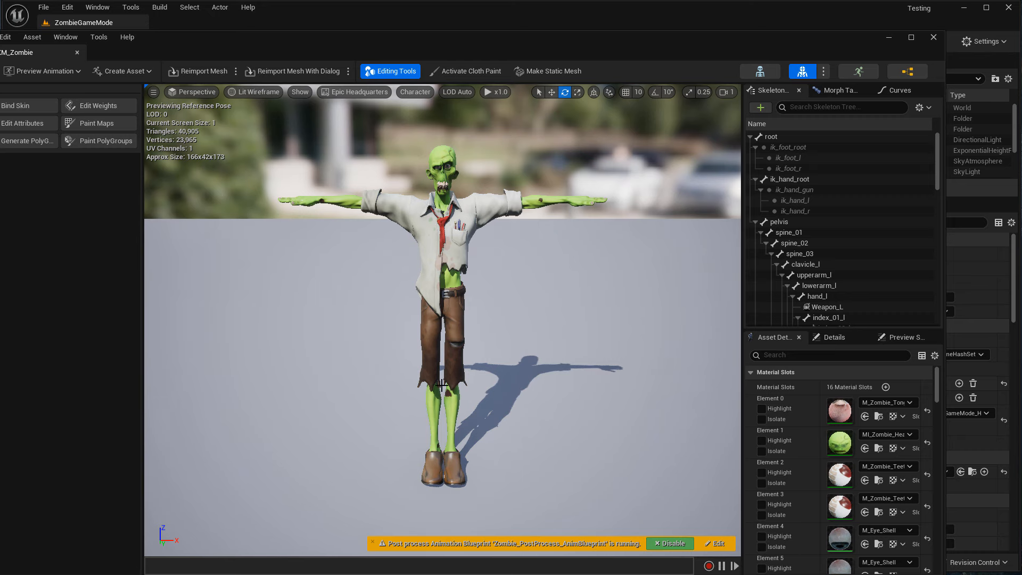
left_click_drag(581, 329, 537, 329, "alt")
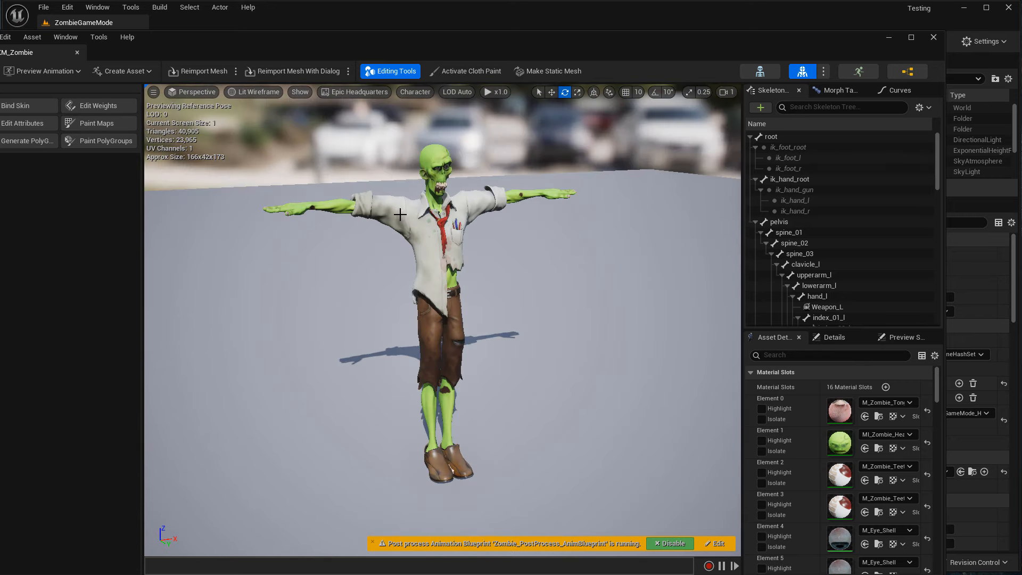
left_click_drag(140, 58, 162, 53)
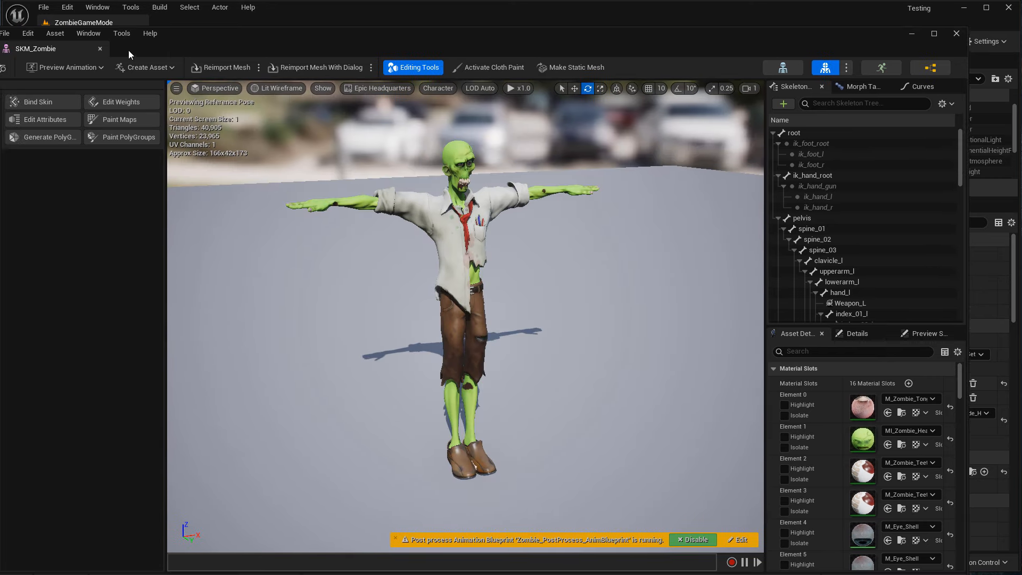